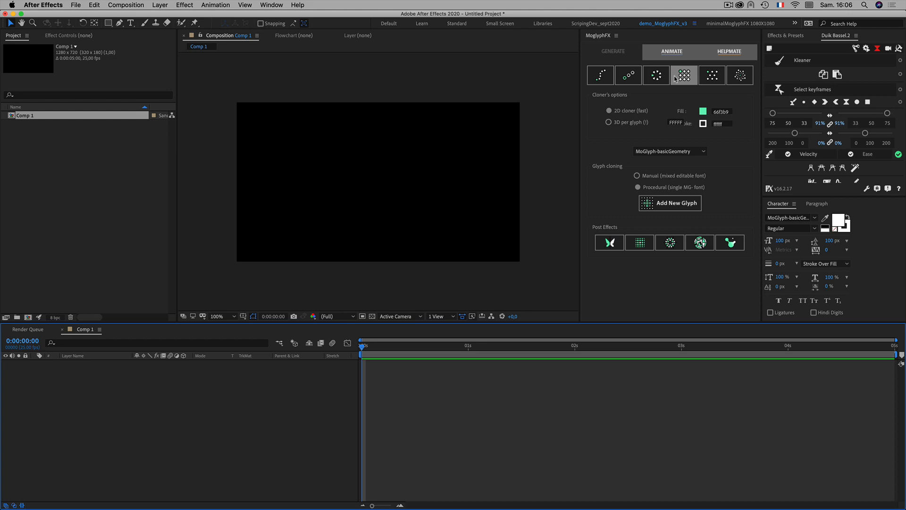
Choose the MoGlyph-iconicSolid font and generate a Grid cloner in Comp 1.
{"action": "left_click", "coordinate": [692, 150]}
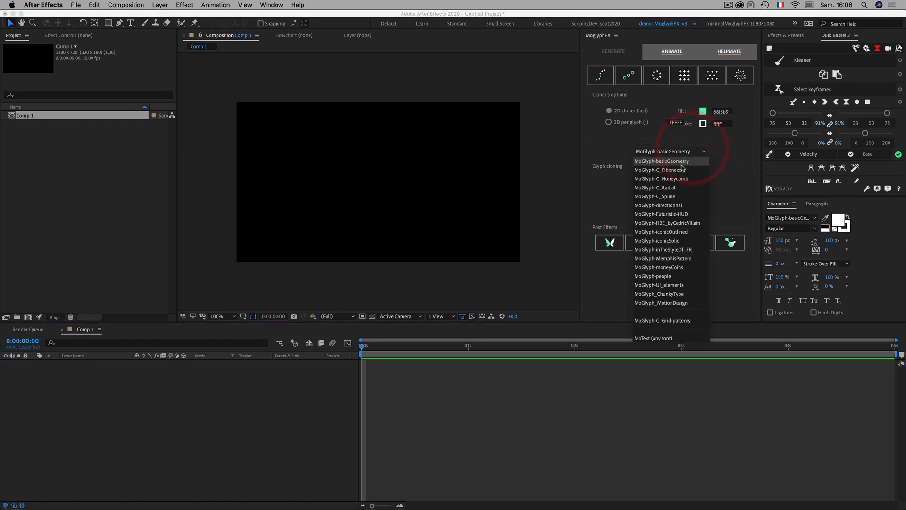
{"action": "left_click", "coordinate": [683, 242]}
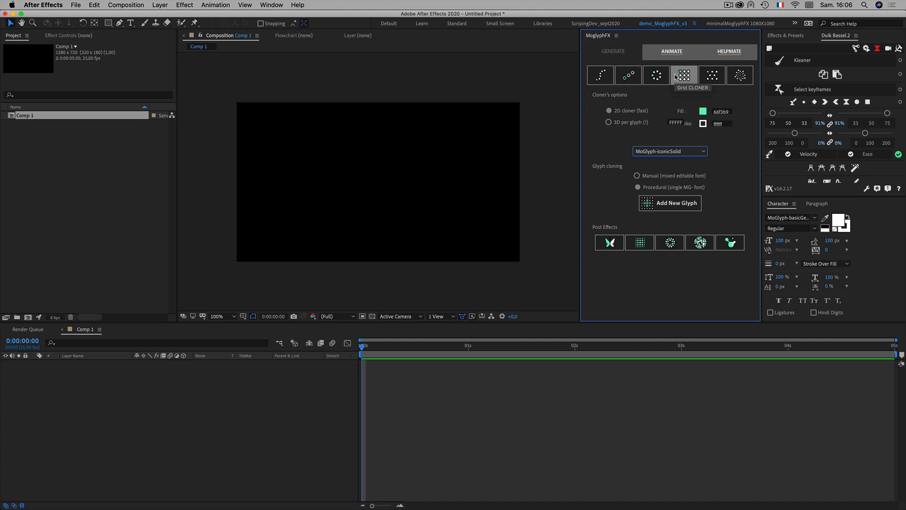
{"action": "left_click", "coordinate": [676, 77]}
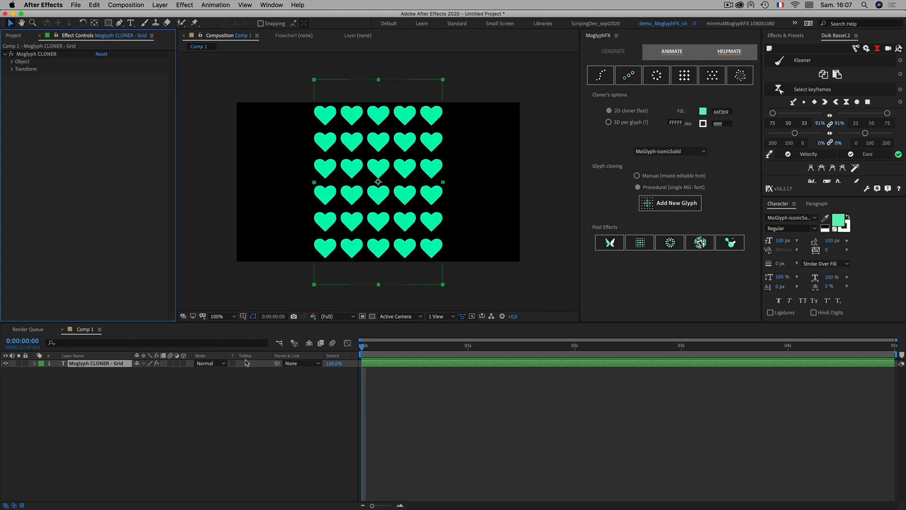
Examine the grid cloner layer's rotation and the Transform parameters of its Moglyph CLONER effect.
{"action": "left_click", "coordinate": [170, 414]}
{"action": "left_click", "coordinate": [98, 364]}
{"action": "key", "text": "r"}
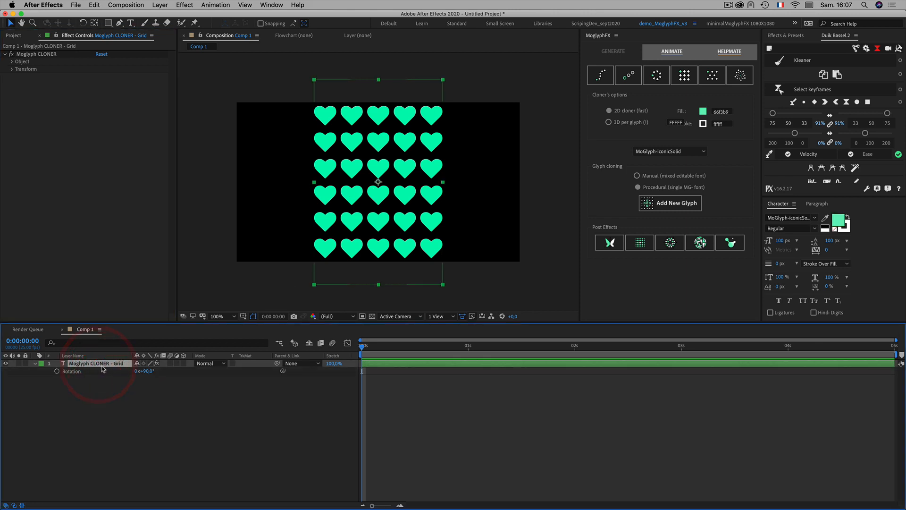
{"action": "left_click", "coordinate": [147, 373]}
{"action": "left_click", "coordinate": [12, 69]}
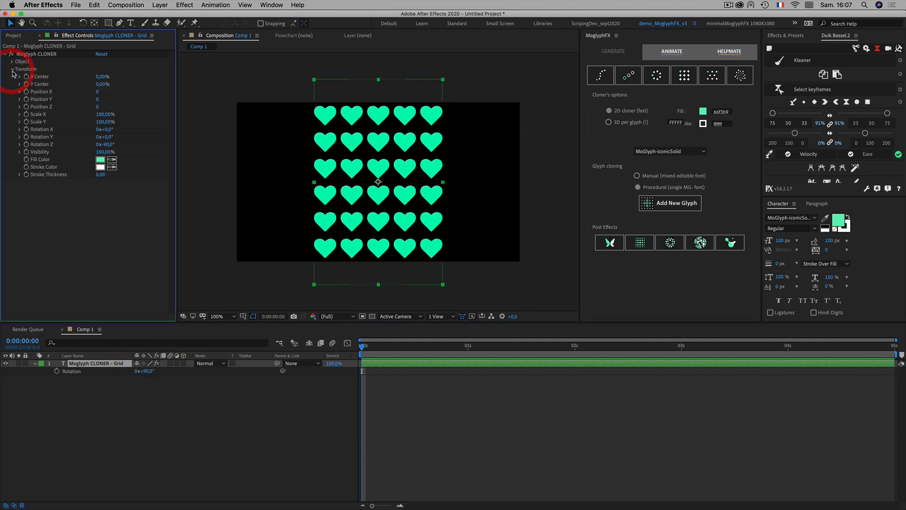
{"action": "left_click", "coordinate": [106, 144]}
{"action": "left_click", "coordinate": [5, 54]}
{"action": "left_click", "coordinate": [106, 417]}
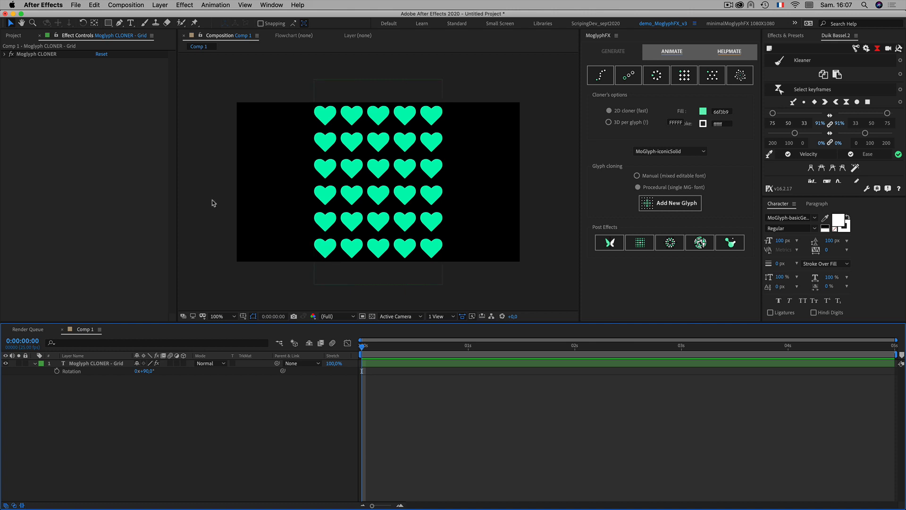
Set the grid cloner's CountY (Rows) to 3 and Count.X (Columns) to 5.
{"action": "left_click", "coordinate": [106, 400]}
{"action": "left_click", "coordinate": [77, 365]}
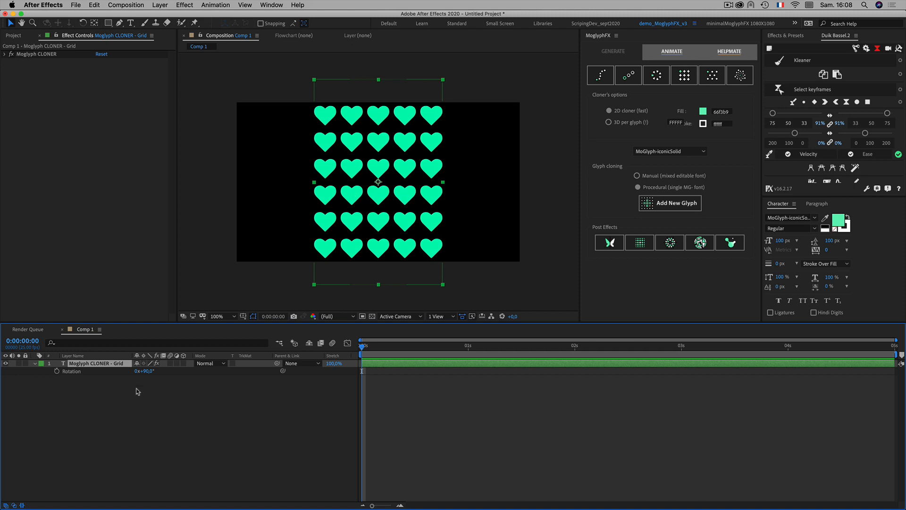
{"action": "left_click", "coordinate": [91, 414]}
{"action": "left_click", "coordinate": [86, 366]}
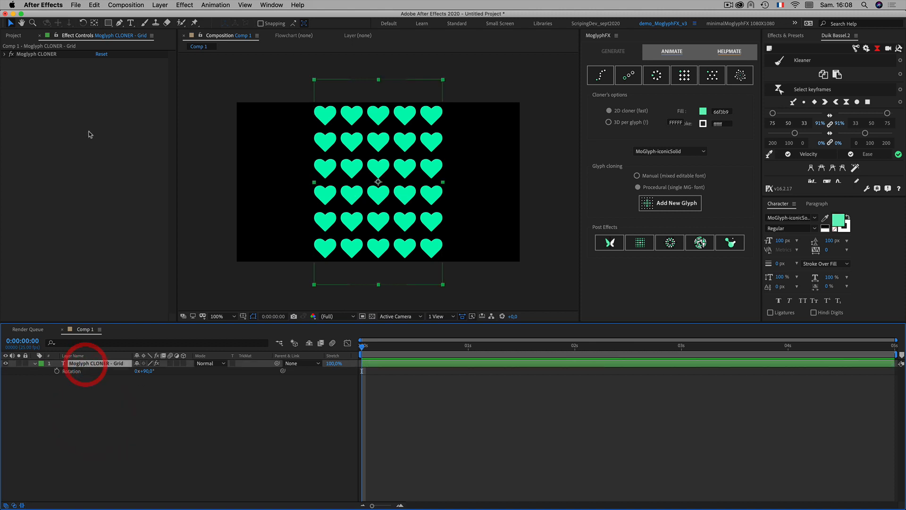
{"action": "left_click", "coordinate": [5, 55]}
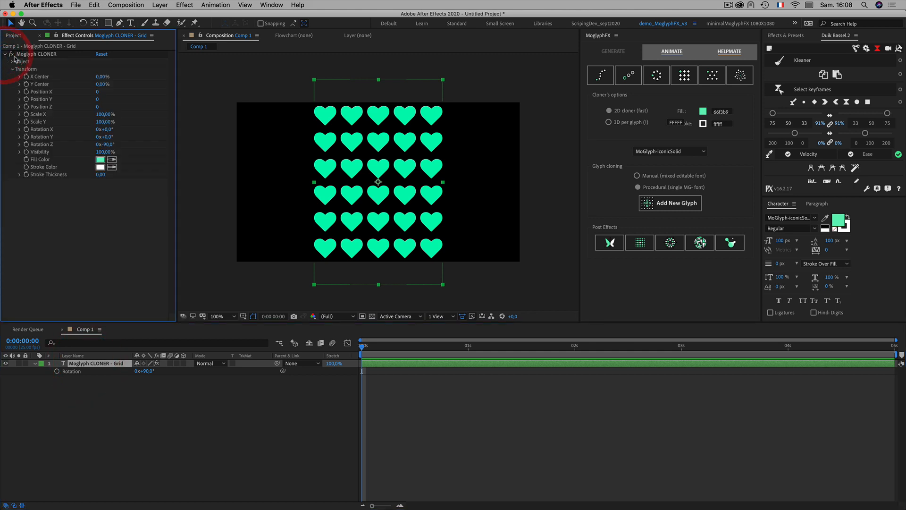
{"action": "left_click", "coordinate": [13, 69]}
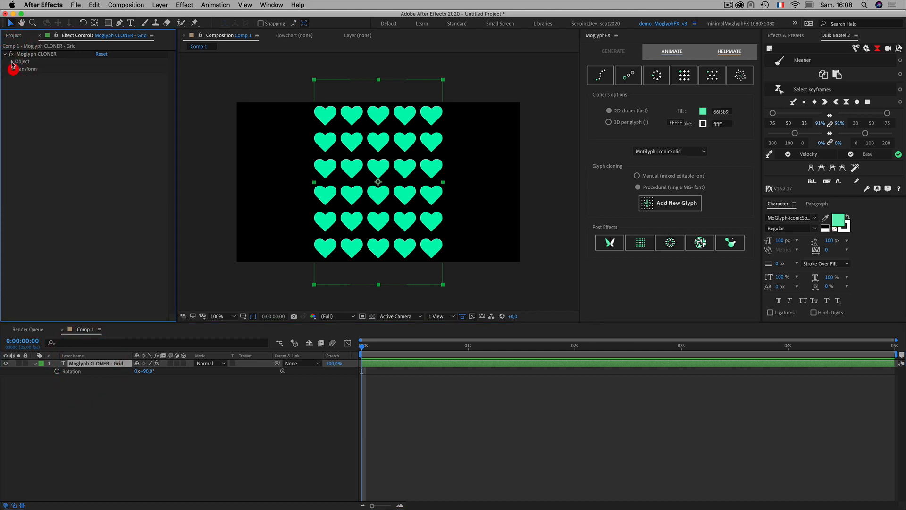
{"action": "left_click", "coordinate": [12, 63]}
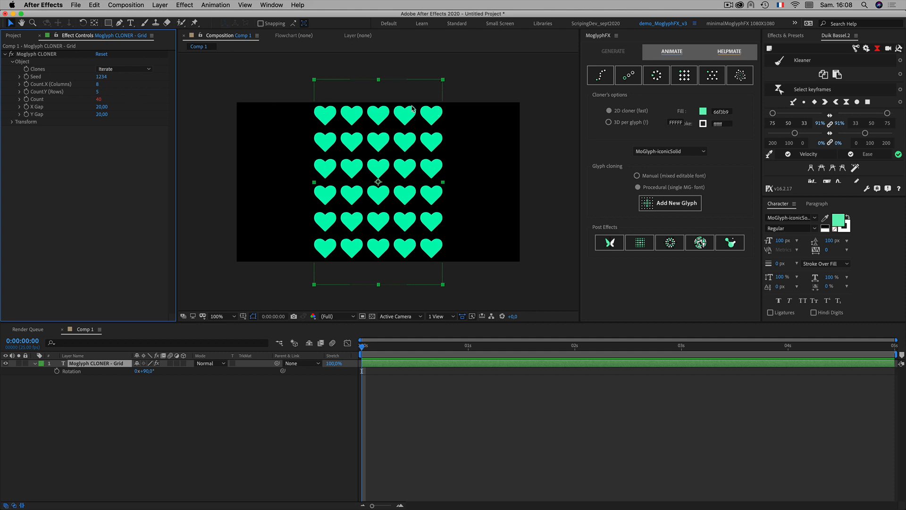
{"action": "left_click", "coordinate": [98, 92]}
{"action": "type", "text": "3"}
{"action": "left_click", "coordinate": [111, 219]}
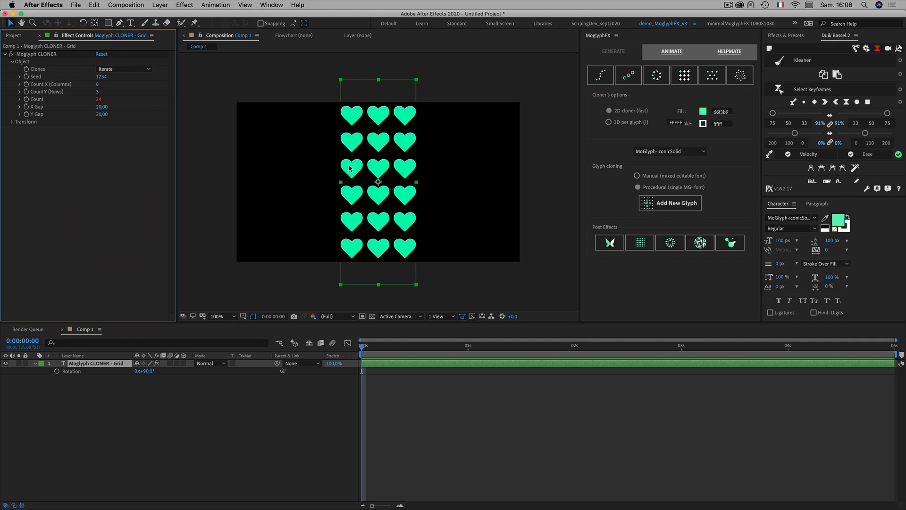
{"action": "left_click", "coordinate": [97, 86]}
{"action": "type", "text": "5"}
{"action": "left_click", "coordinate": [119, 188]}
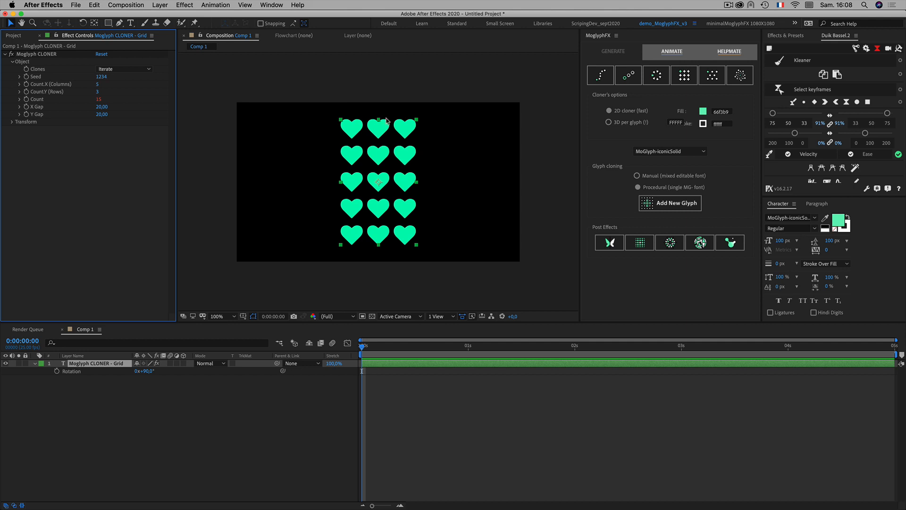
Try moving the heart grid within the composition twice, undoing each move.
{"action": "left_click_drag", "start_coordinate": [377, 235], "coordinate": [377, 176]}
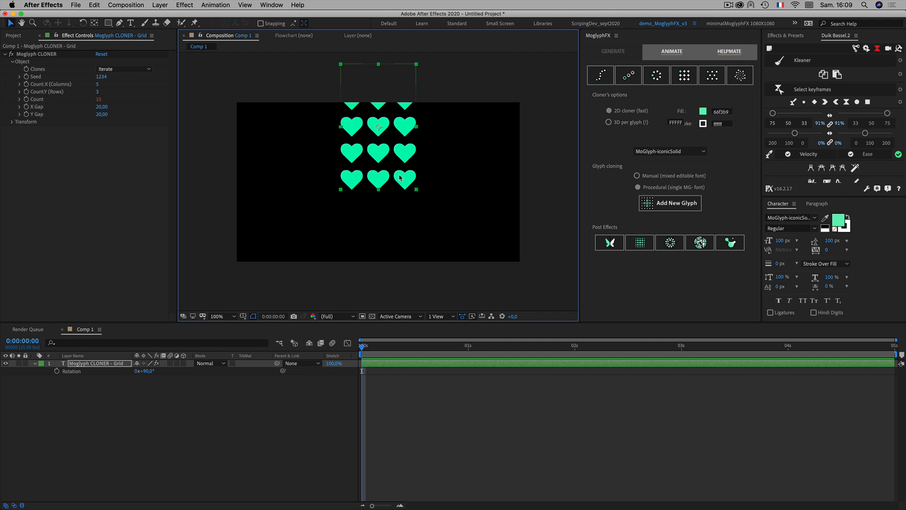
{"action": "key", "text": "super+z"}
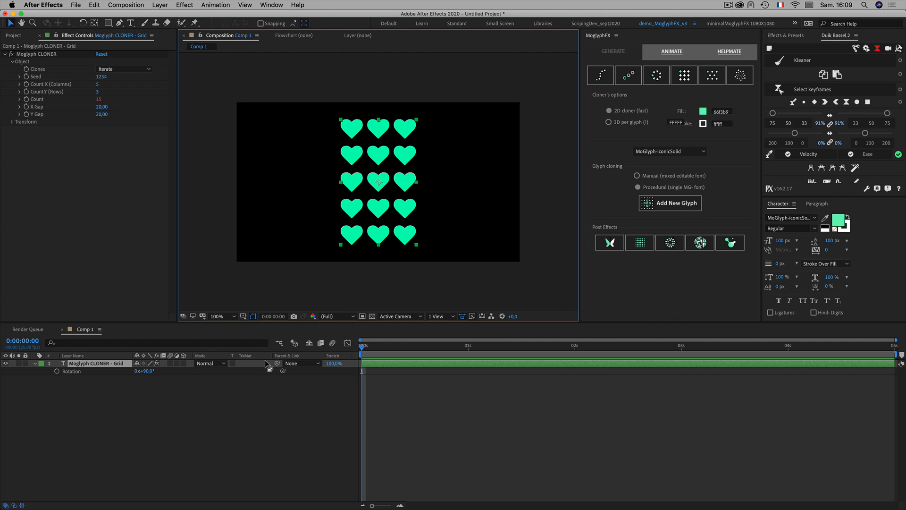
{"action": "left_click", "coordinate": [277, 368]}
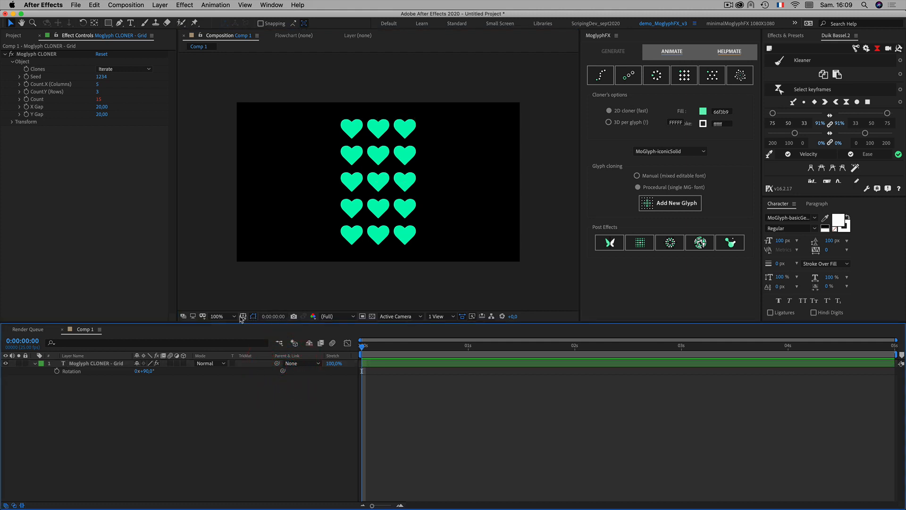
{"action": "left_click_drag", "start_coordinate": [362, 183], "coordinate": [346, 166]}
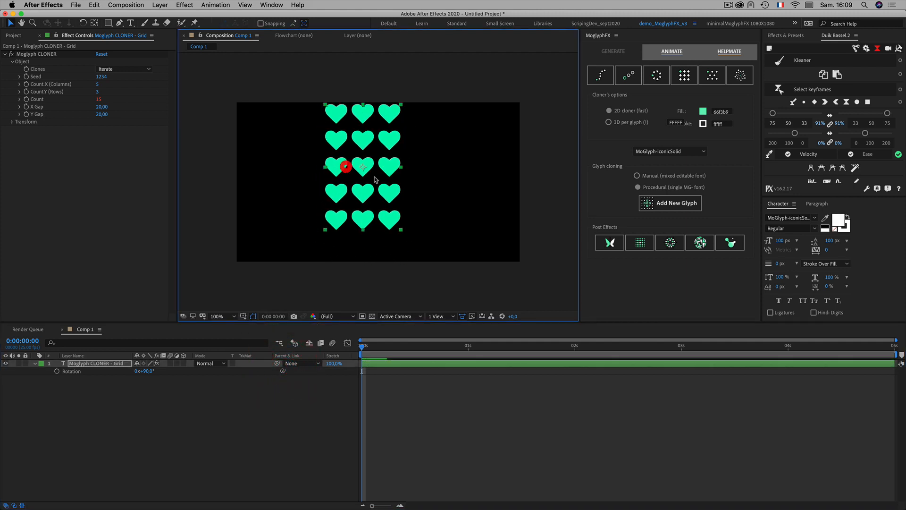
{"action": "key", "text": "super+z"}
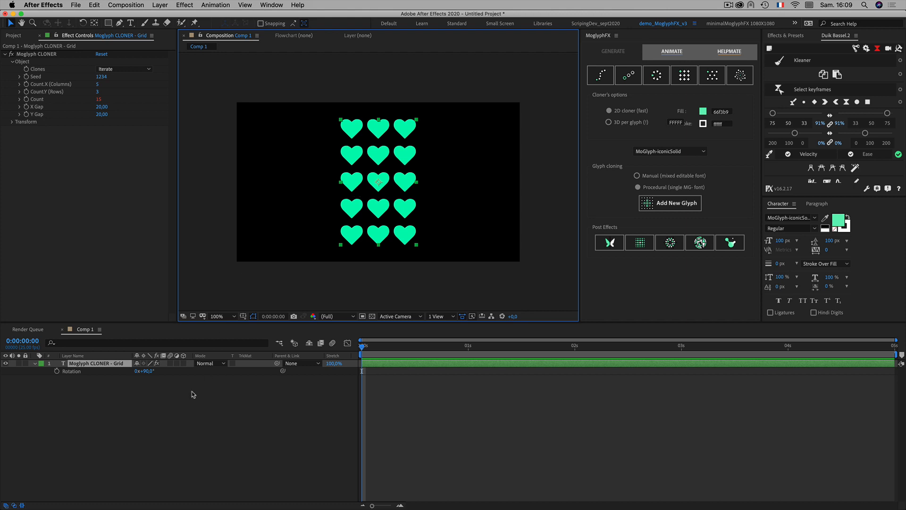
Add the picture and cat glyphs to the selected grid cloner, then close the glyph chooser.
{"action": "left_click", "coordinate": [129, 407]}
{"action": "left_click", "coordinate": [74, 365]}
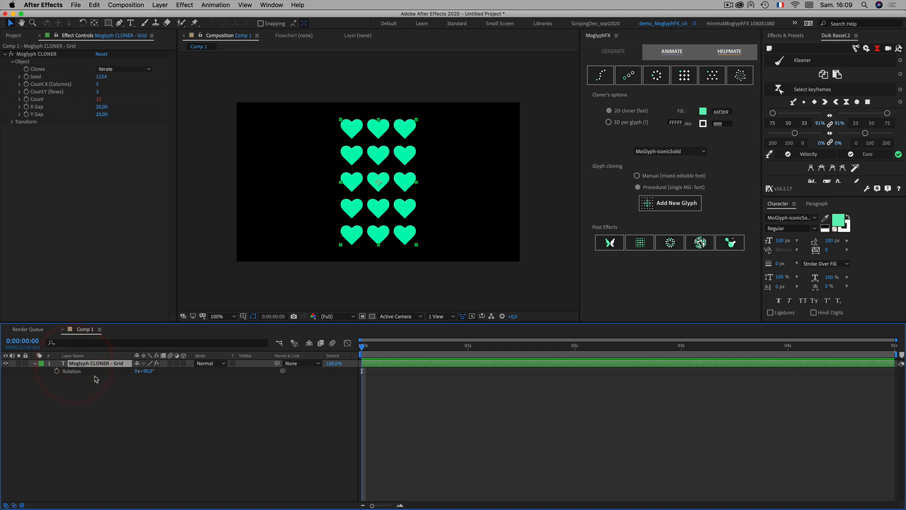
{"action": "left_click", "coordinate": [653, 54]}
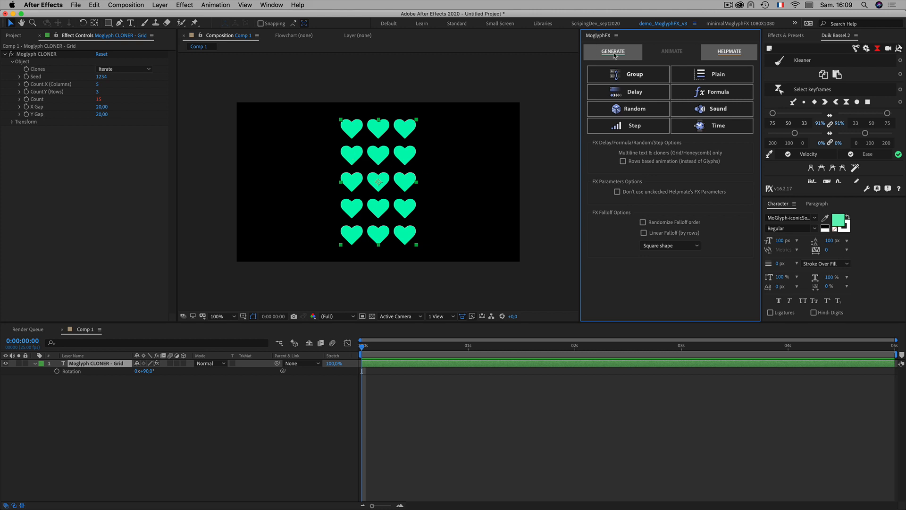
{"action": "left_click", "coordinate": [614, 53]}
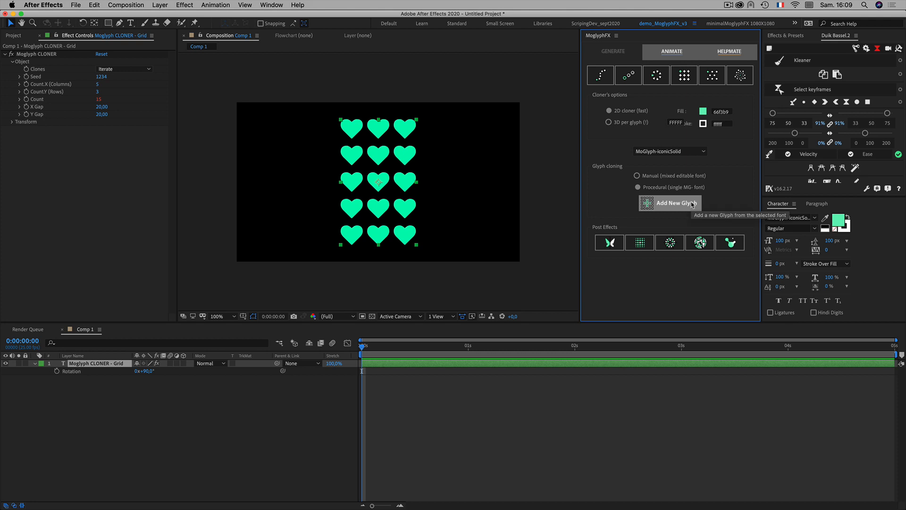
{"action": "left_click", "coordinate": [693, 203]}
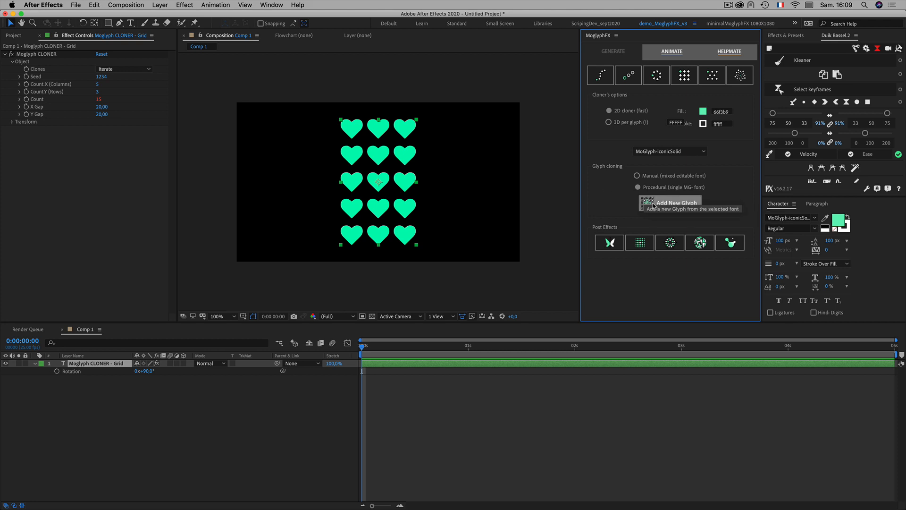
{"action": "left_click", "coordinate": [371, 142]}
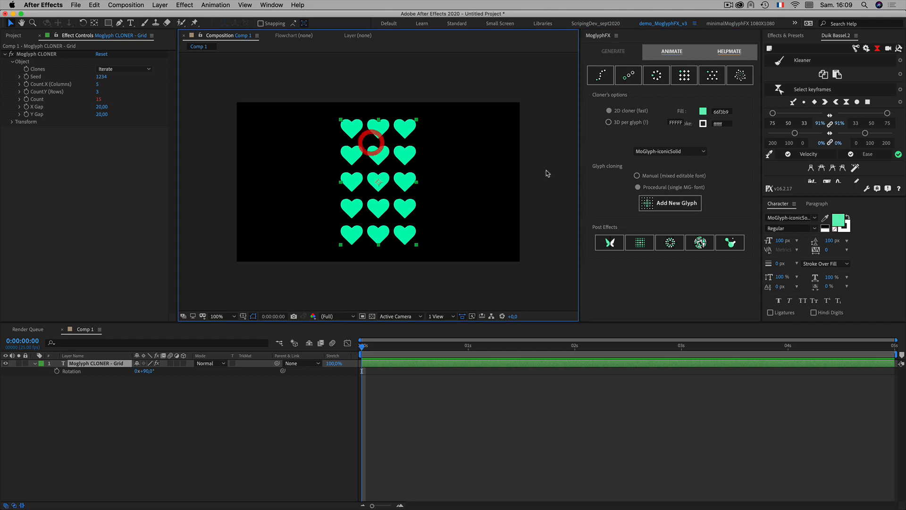
{"action": "left_click", "coordinate": [686, 211]}
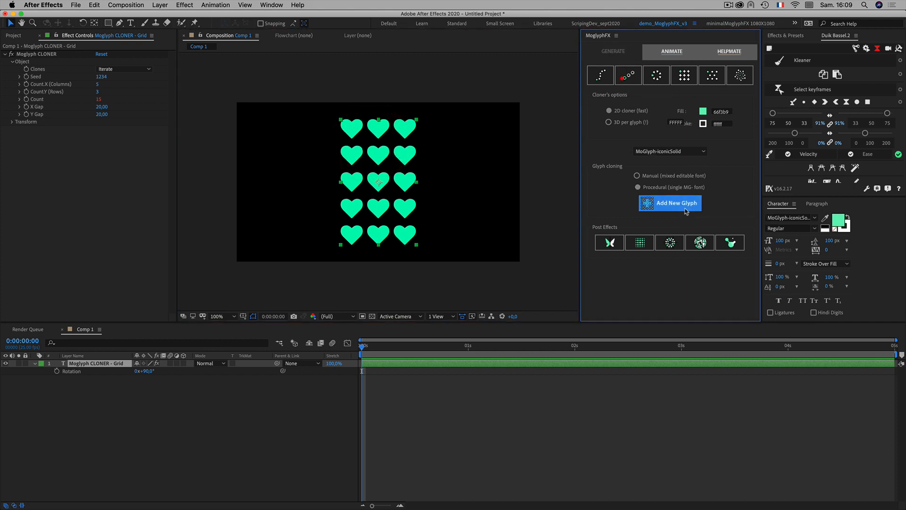
{"action": "left_click_drag", "start_coordinate": [506, 109], "coordinate": [485, 82]}
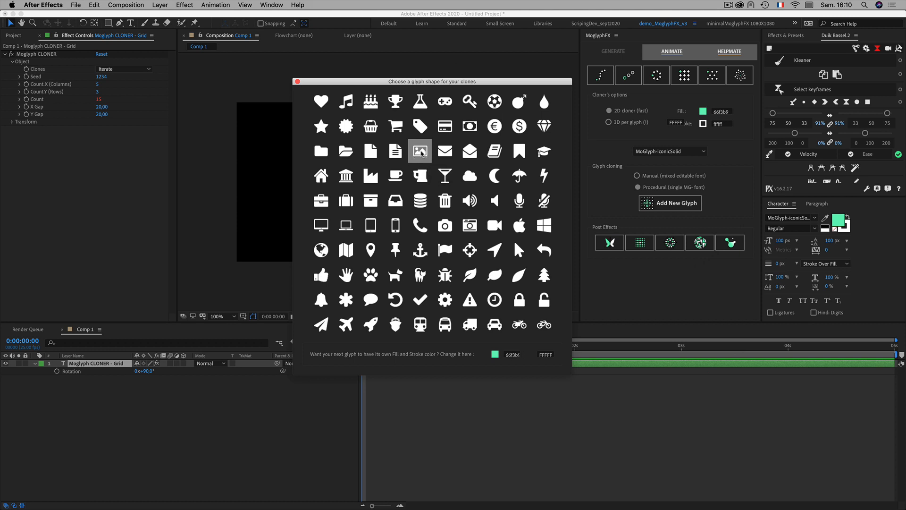
{"action": "left_click", "coordinate": [422, 152]}
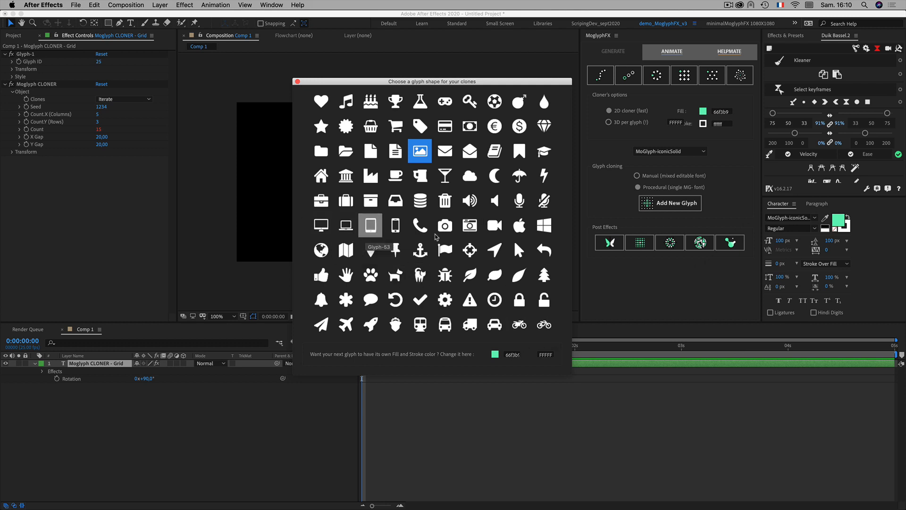
{"action": "left_click", "coordinate": [424, 278]}
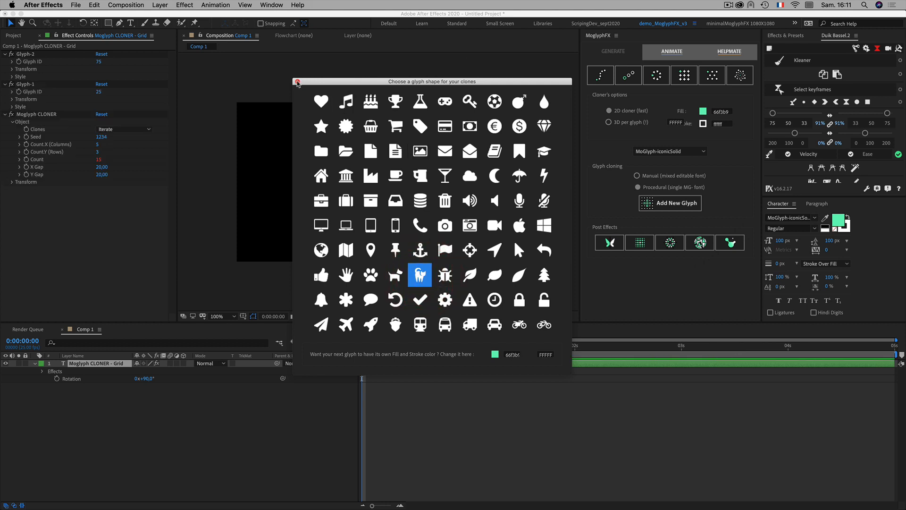
{"action": "left_click", "coordinate": [298, 81]}
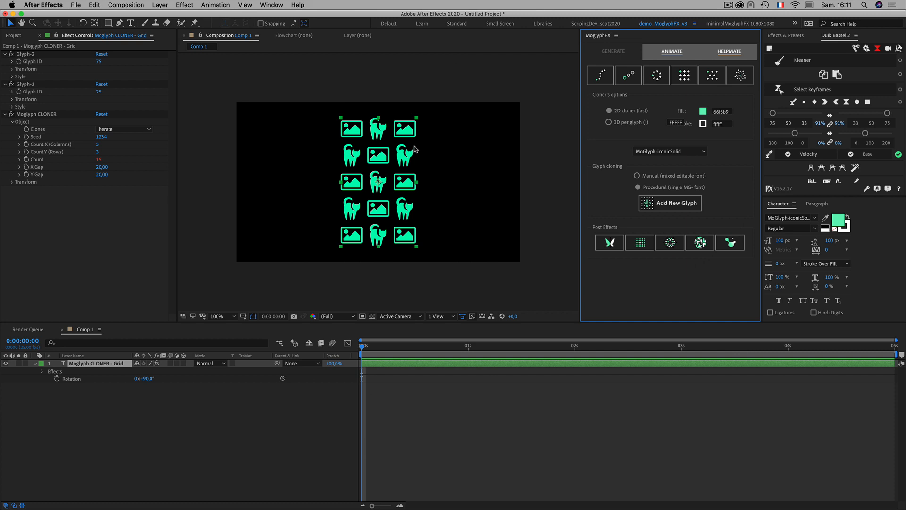
Apply a Random effector to the grid cloner layer and reset the effector's parameters.
{"action": "left_click", "coordinate": [648, 54]}
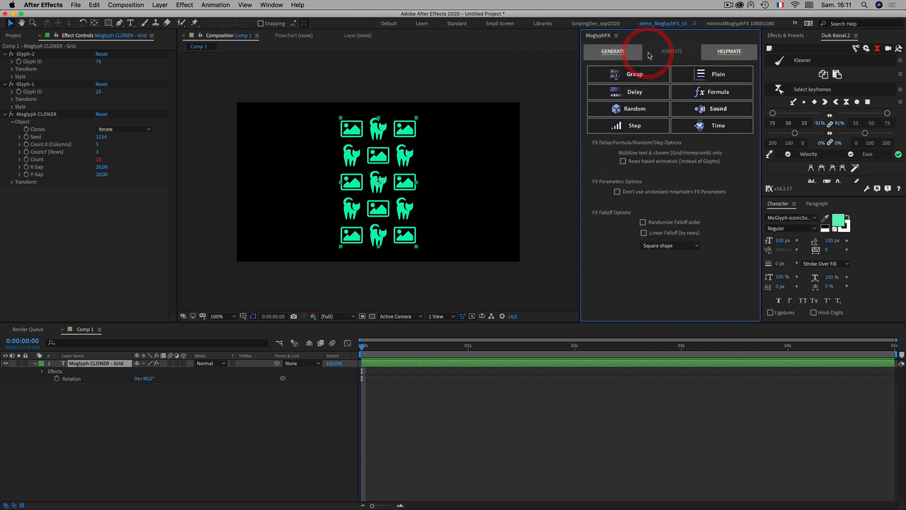
{"action": "left_click", "coordinate": [99, 408]}
{"action": "left_click", "coordinate": [89, 363]}
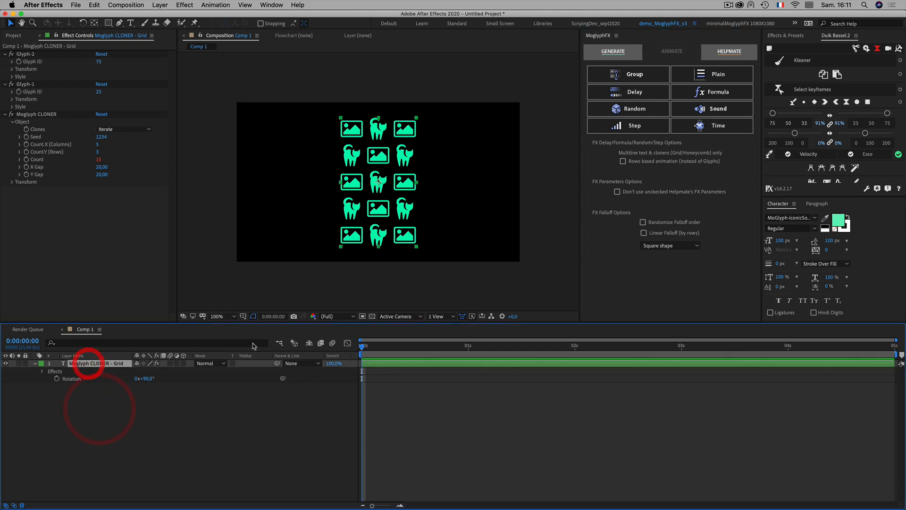
{"action": "left_click", "coordinate": [656, 111]}
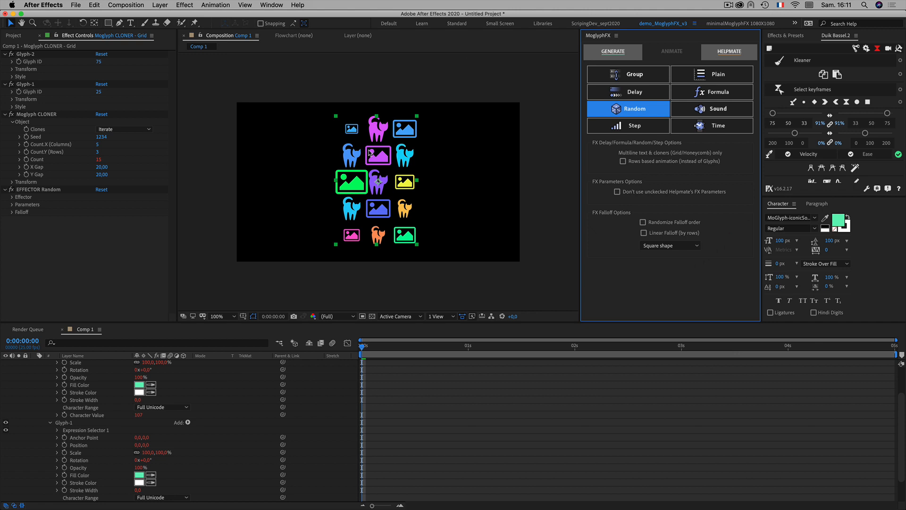
{"action": "left_click", "coordinate": [103, 191]}
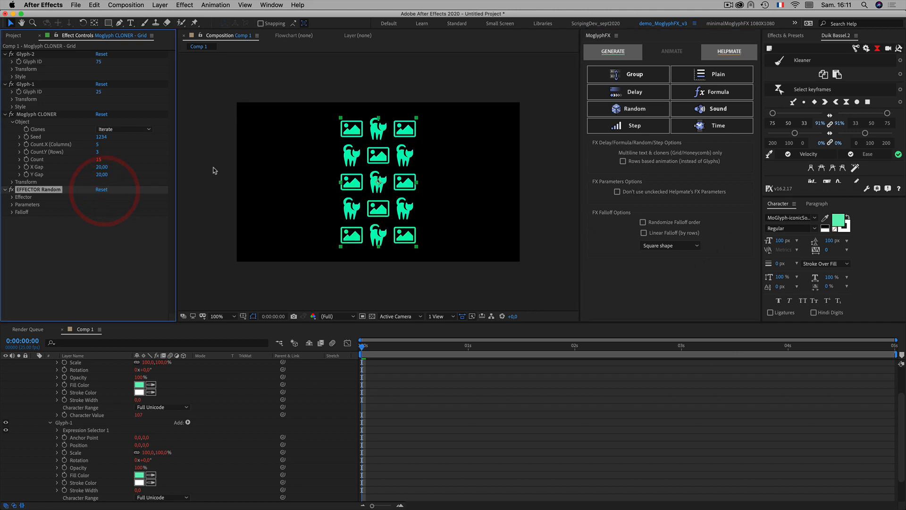
{"action": "left_click_drag", "start_coordinate": [377, 346], "coordinate": [330, 335]}
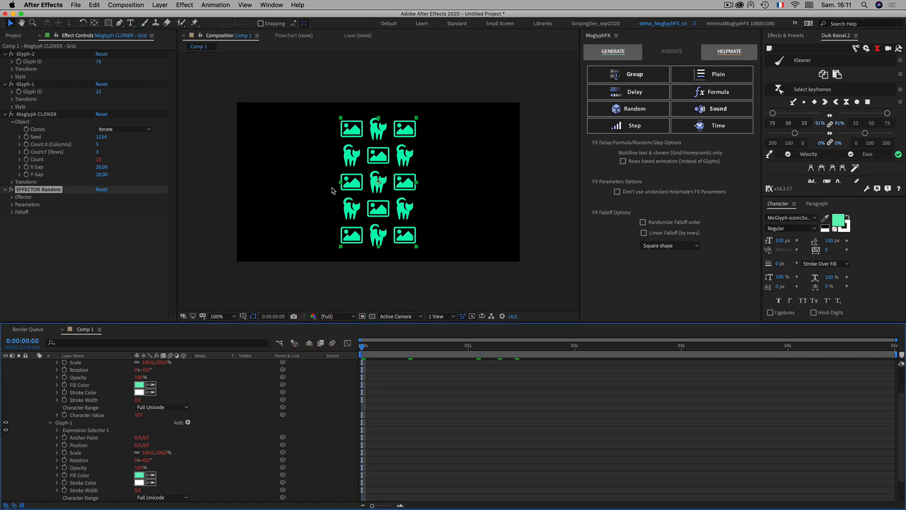
Change the Moglyph CLONER's fill color from its Transform settings to white, then collapse the effect.
{"action": "left_click", "coordinate": [22, 117]}
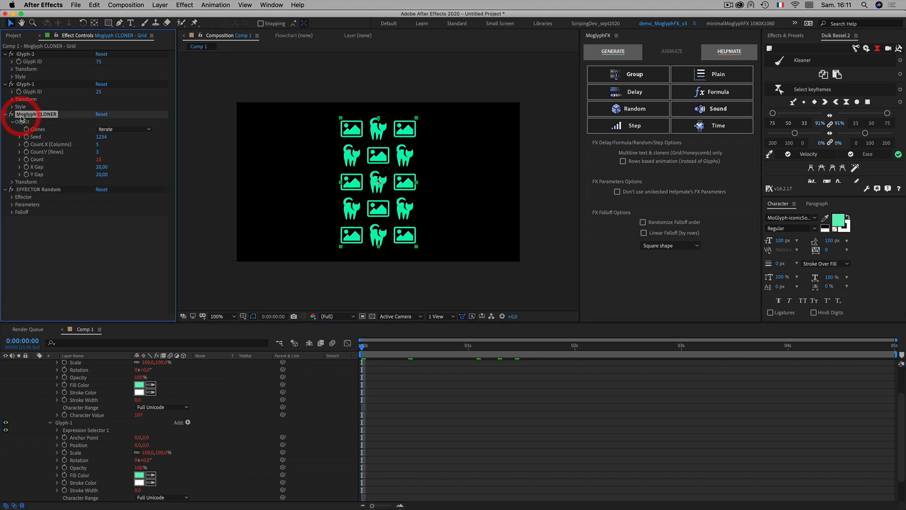
{"action": "left_click", "coordinate": [12, 182]}
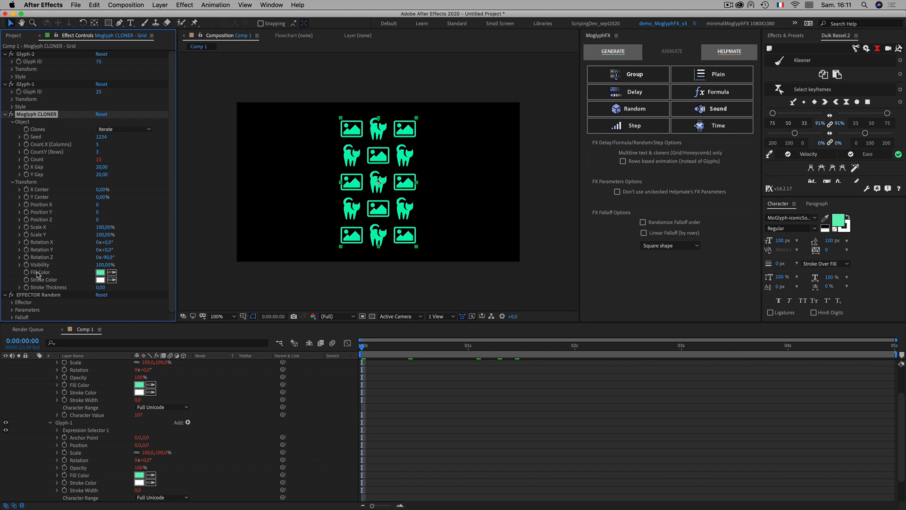
{"action": "left_click", "coordinate": [100, 273]}
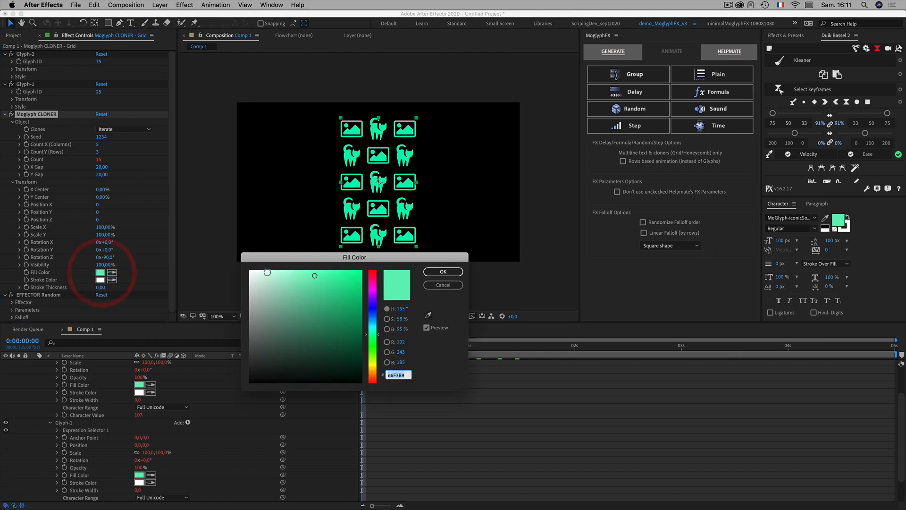
{"action": "left_click_drag", "start_coordinate": [324, 314], "coordinate": [230, 244]}
{"action": "left_click", "coordinate": [443, 272]}
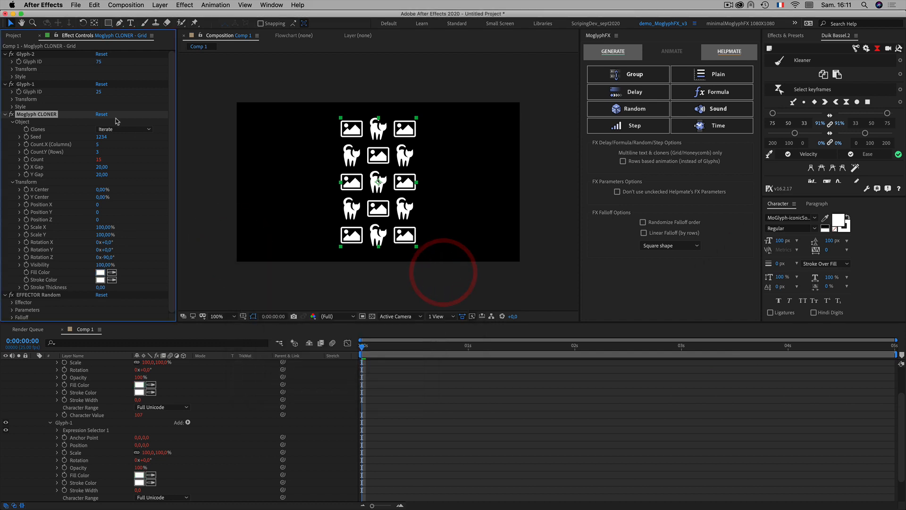
{"action": "left_click", "coordinate": [5, 114]}
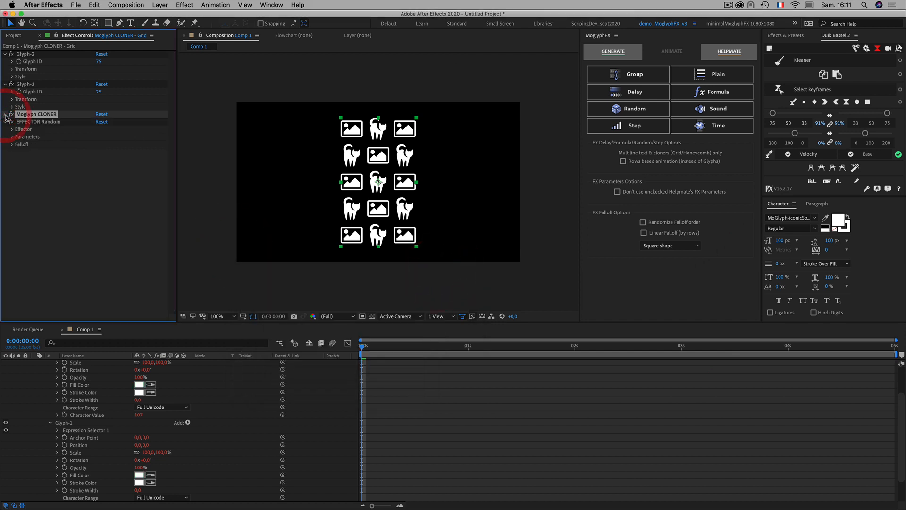
Examine the icon glyphs available for cloning in the MoglyphFX glyph chooser, then close it.
{"action": "left_click", "coordinate": [31, 122]}
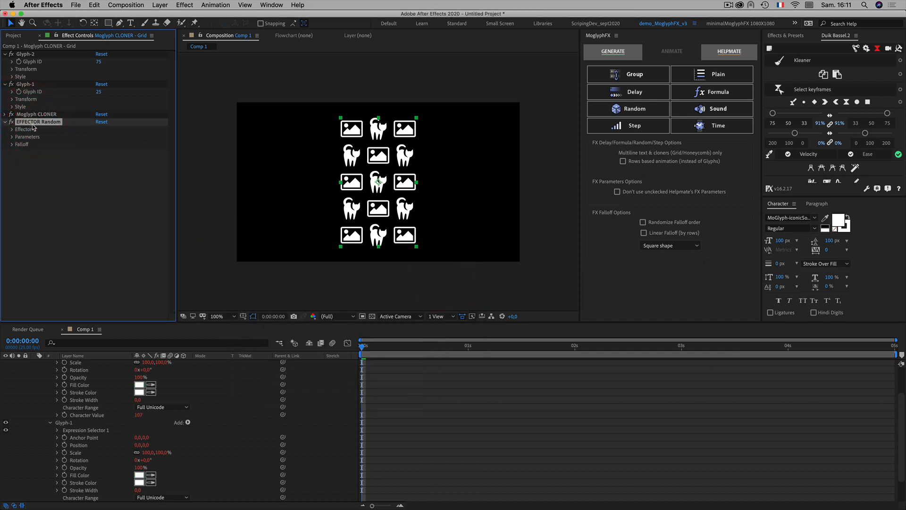
{"action": "left_click", "coordinate": [606, 53]}
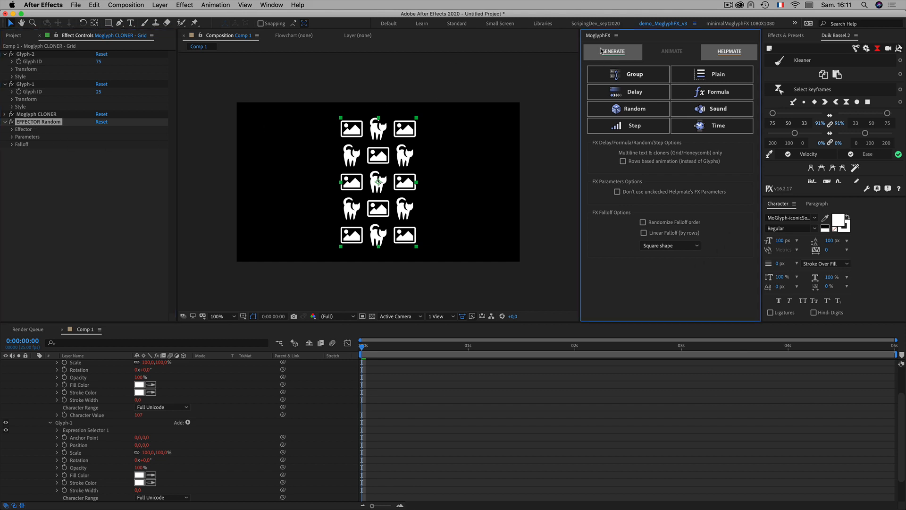
{"action": "left_click", "coordinate": [679, 201]}
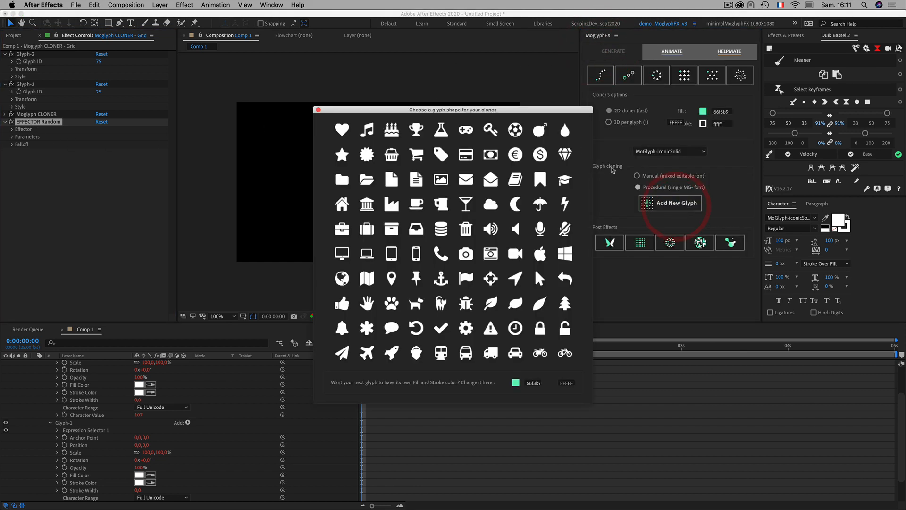
{"action": "left_click_drag", "start_coordinate": [514, 113], "coordinate": [708, 92]}
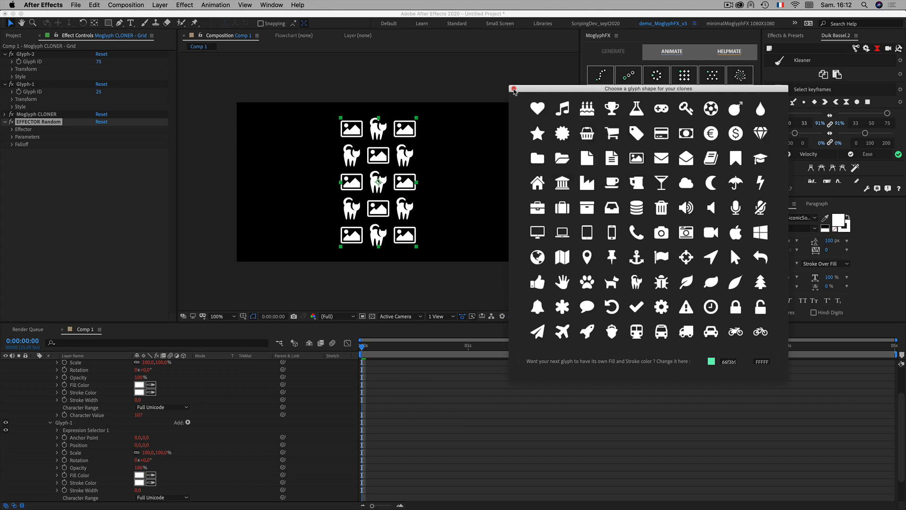
{"action": "left_click", "coordinate": [514, 89]}
Set Offset Glyph to 25 in the Random effector's Other parameters.
{"action": "left_click", "coordinate": [52, 154]}
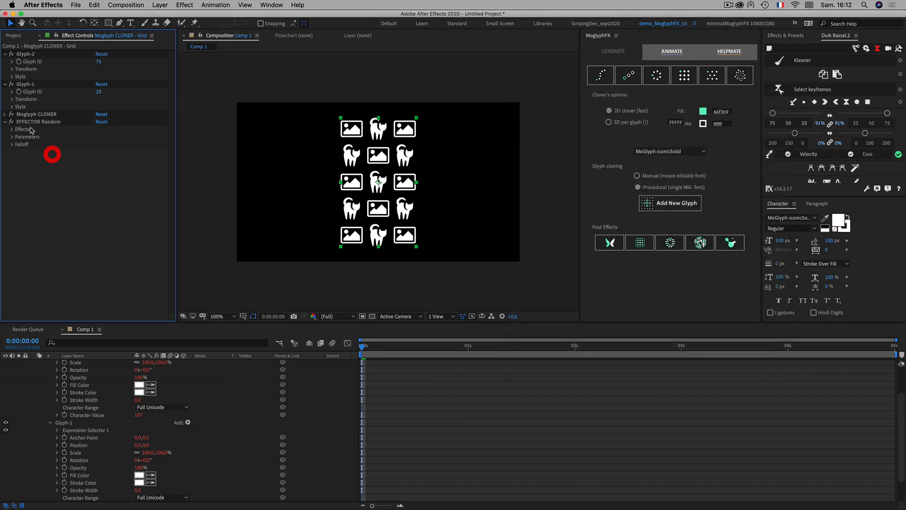
{"action": "left_click", "coordinate": [26, 123]}
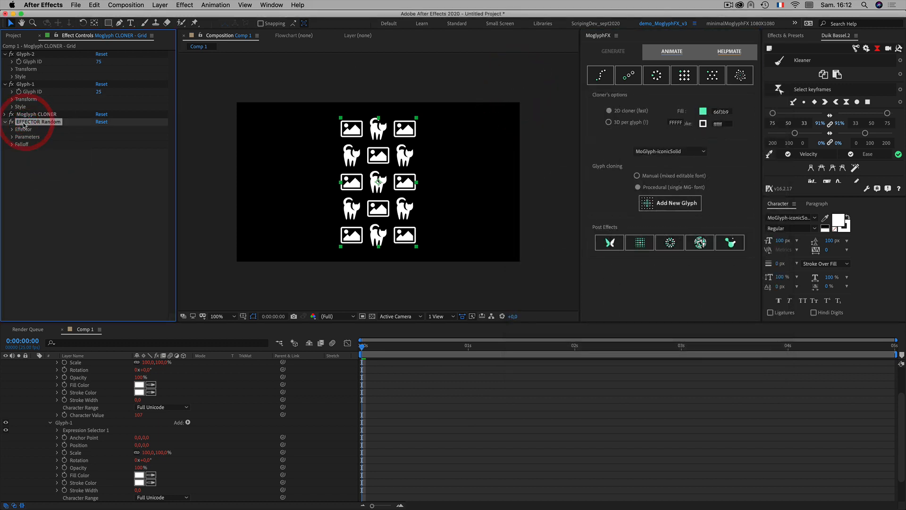
{"action": "left_click", "coordinate": [12, 137]}
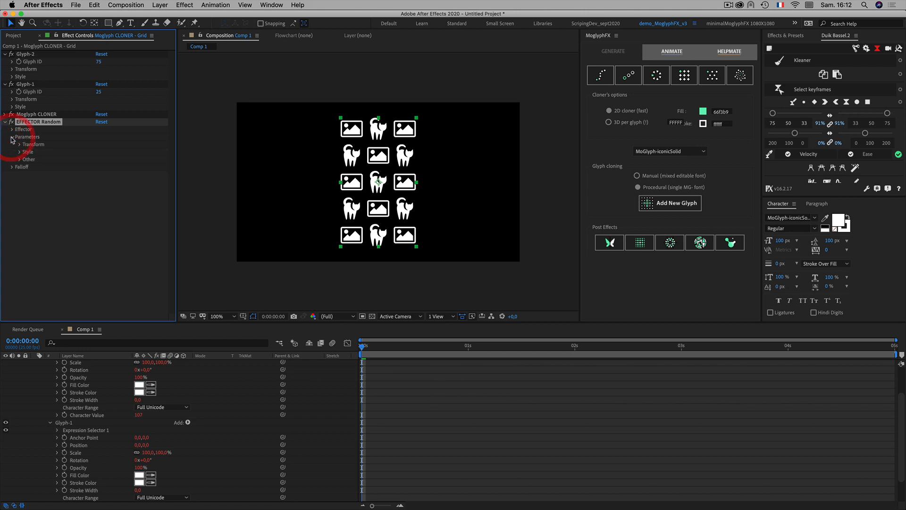
{"action": "left_click", "coordinate": [20, 160]}
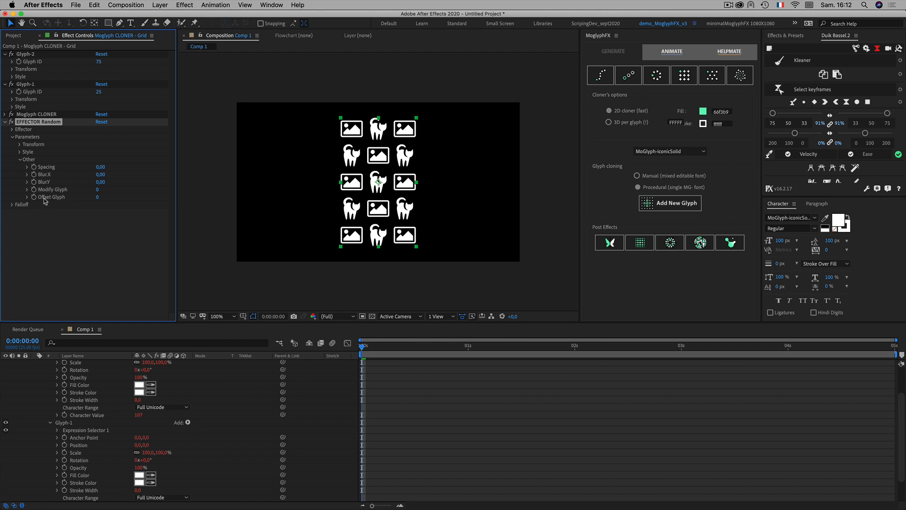
{"action": "left_click", "coordinate": [98, 198]}
{"action": "left_click", "coordinate": [118, 234]}
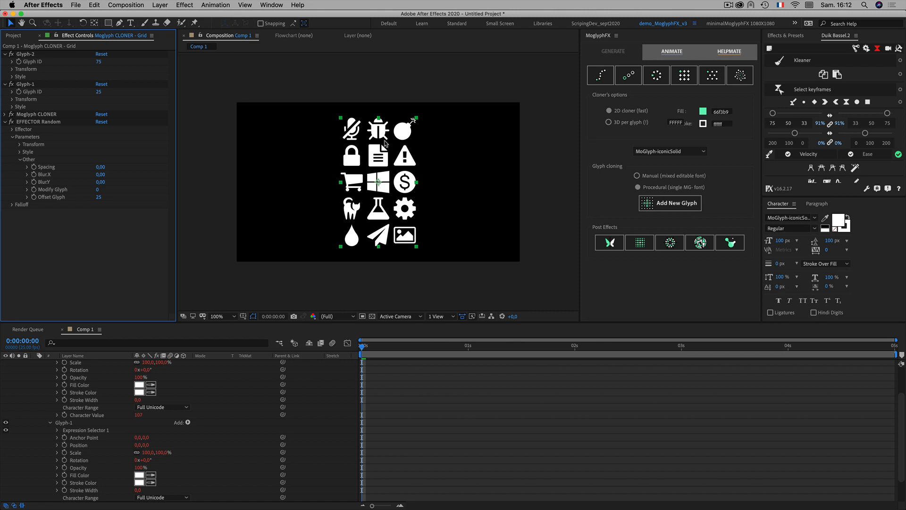
Reopen the glyph chooser to review the order and IDs of the icons up to Glyph-99, then close it.
{"action": "left_click", "coordinate": [669, 204]}
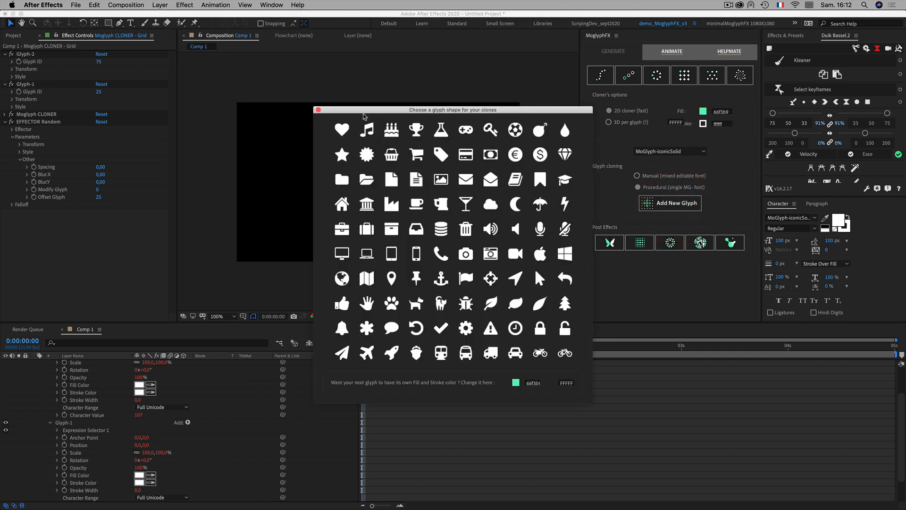
{"action": "left_click_drag", "start_coordinate": [364, 115], "coordinate": [526, 106]}
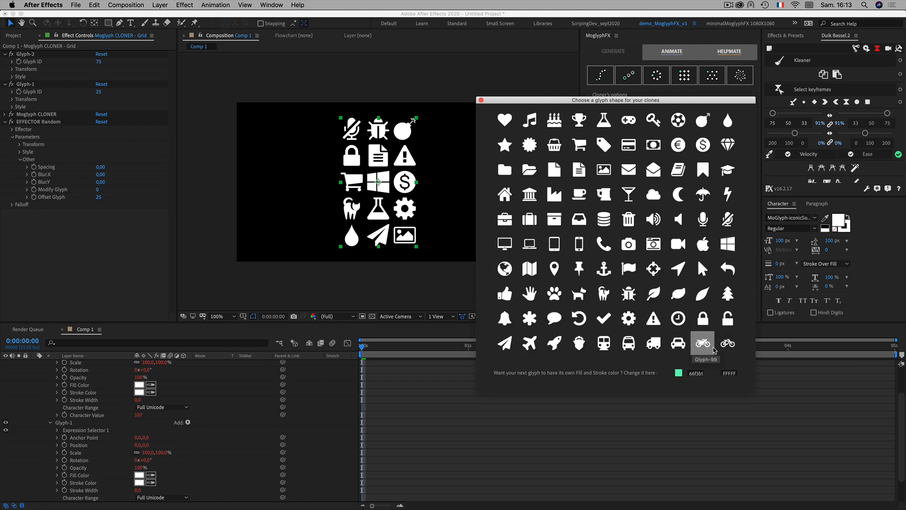
{"action": "left_click", "coordinate": [482, 100]}
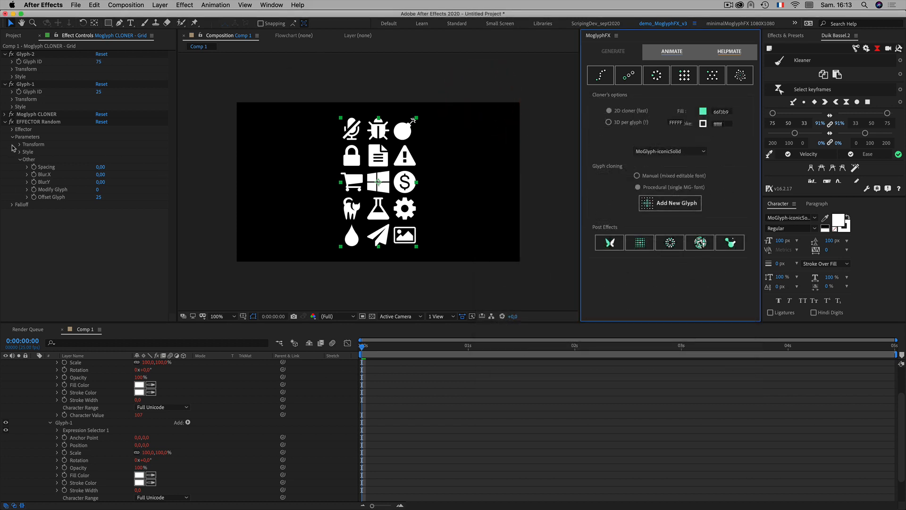
Set the Random effector's Source to 1994 and its Random Mode to Random.
{"action": "left_click", "coordinate": [12, 130]}
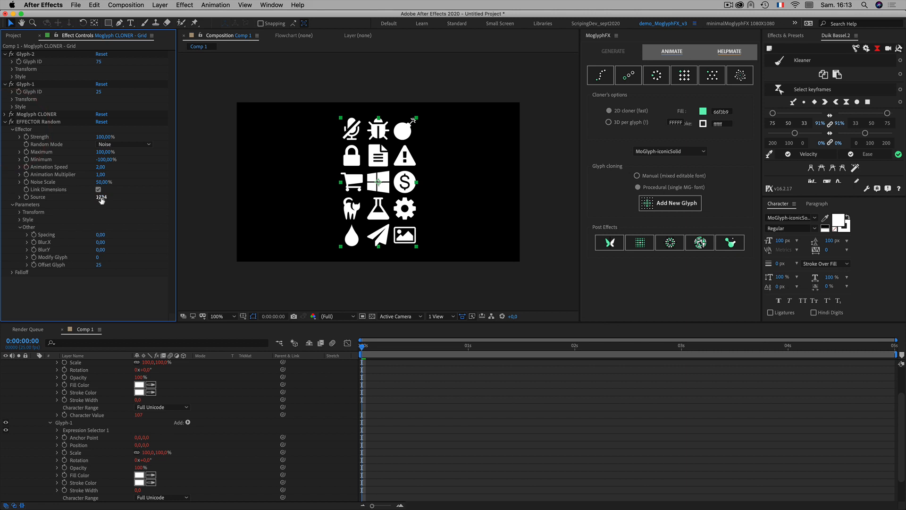
{"action": "left_click_drag", "start_coordinate": [101, 197], "coordinate": [145, 206]}
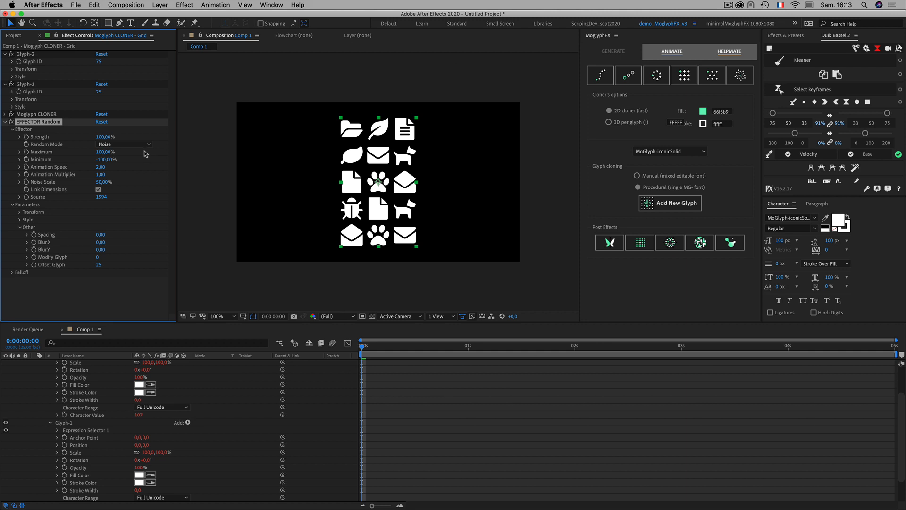
{"action": "left_click", "coordinate": [40, 147]}
{"action": "left_click", "coordinate": [121, 146]}
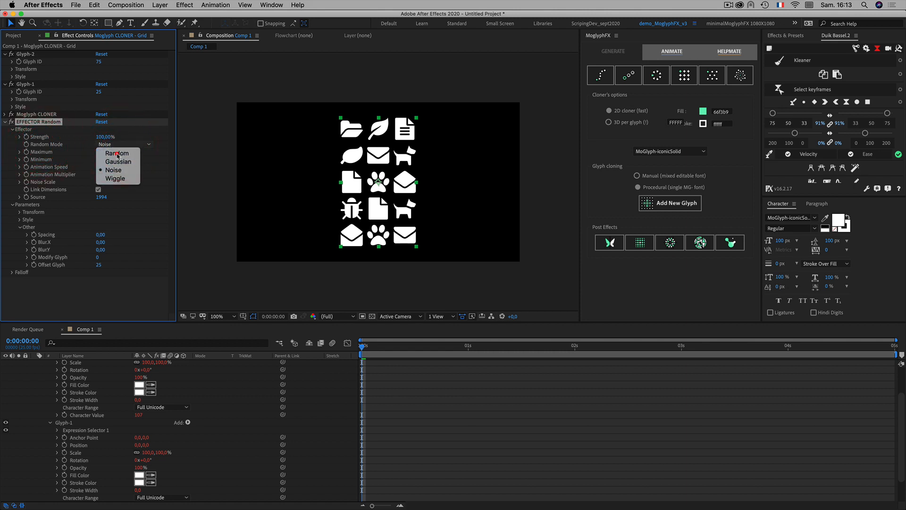
{"action": "left_click", "coordinate": [118, 155]}
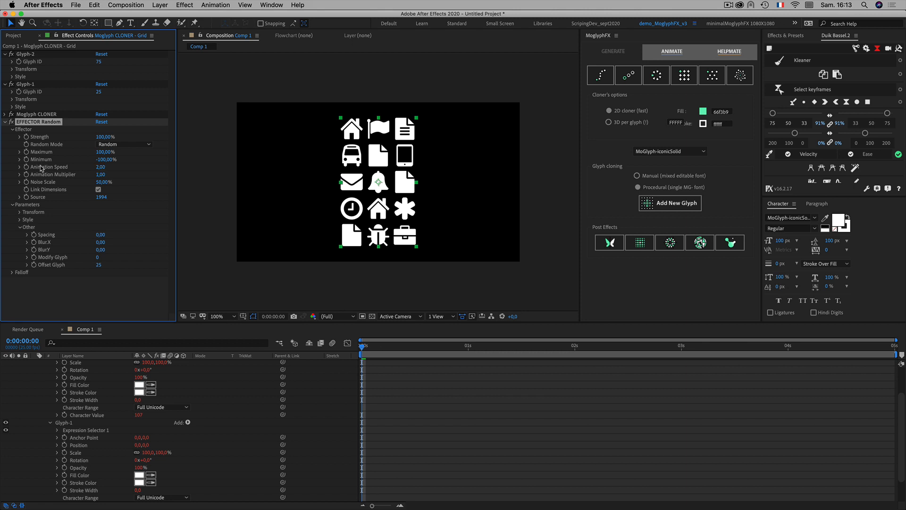
Set the Random effector's Animation Speed to 0 and return the playhead to the first frame.
{"action": "left_click", "coordinate": [101, 167]}
{"action": "type", "text": "0"}
{"action": "left_click", "coordinate": [131, 167]}
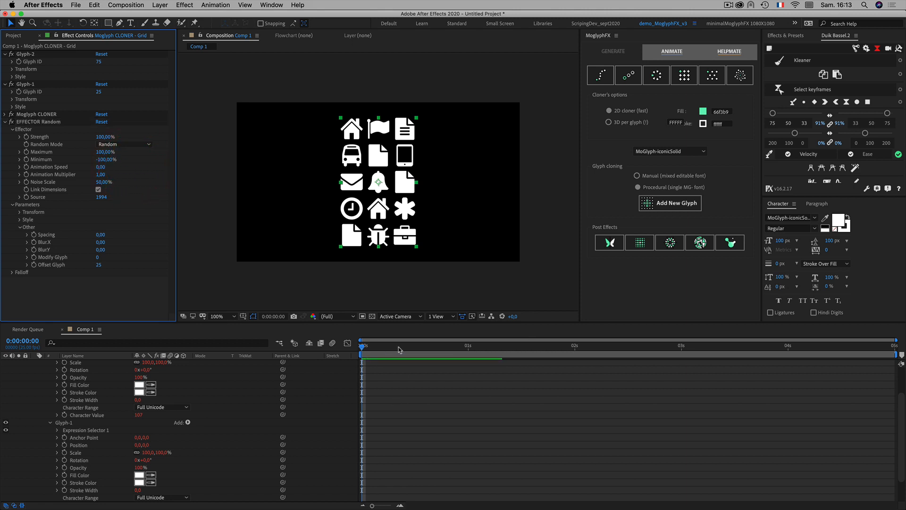
{"action": "left_click_drag", "start_coordinate": [398, 348], "coordinate": [363, 370]}
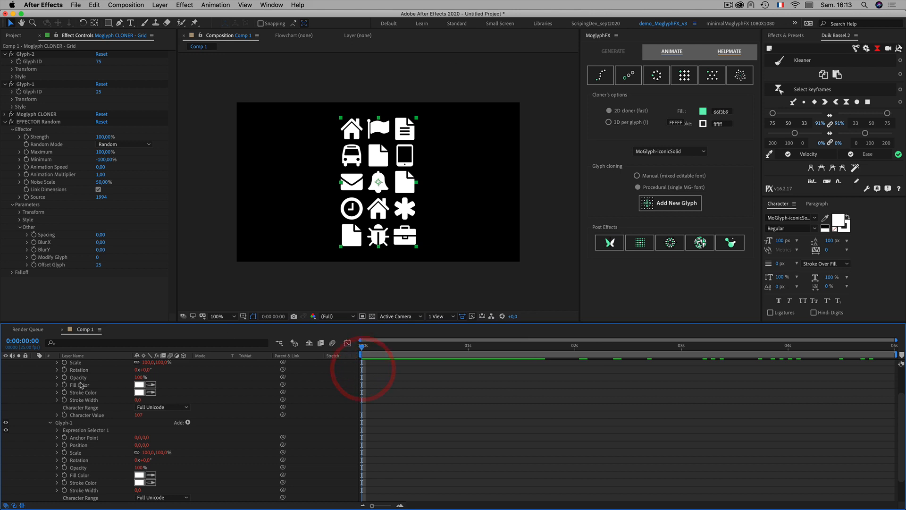
Collapse the grid cloner layer's properties in the timeline and deselect the layer.
{"action": "left_click", "coordinate": [30, 383]}
{"action": "scroll", "coordinate": [32, 384], "scroll_direction": "up", "scroll_amount": 3}
{"action": "left_click", "coordinate": [34, 364]}
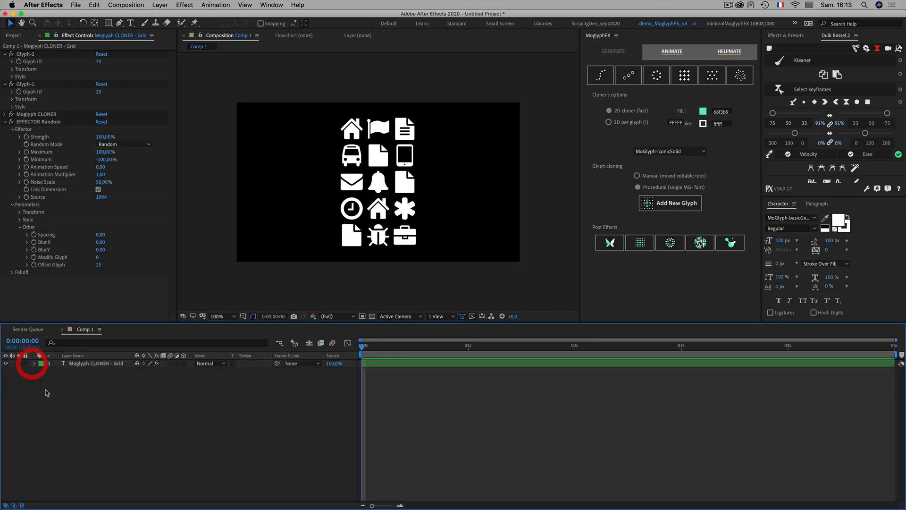
{"action": "left_click", "coordinate": [56, 390]}
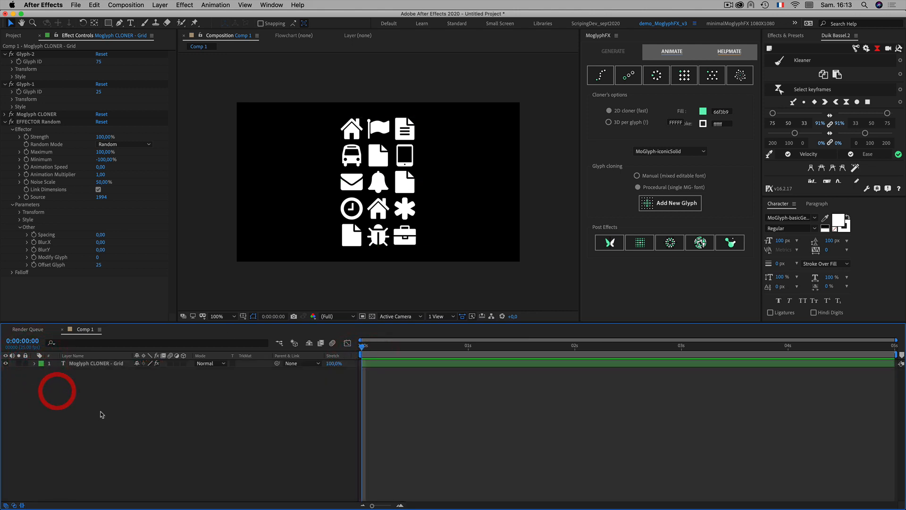
Select the grid cloner layer and check it against the transparency grid, returning to the black background.
{"action": "left_click", "coordinate": [378, 213]}
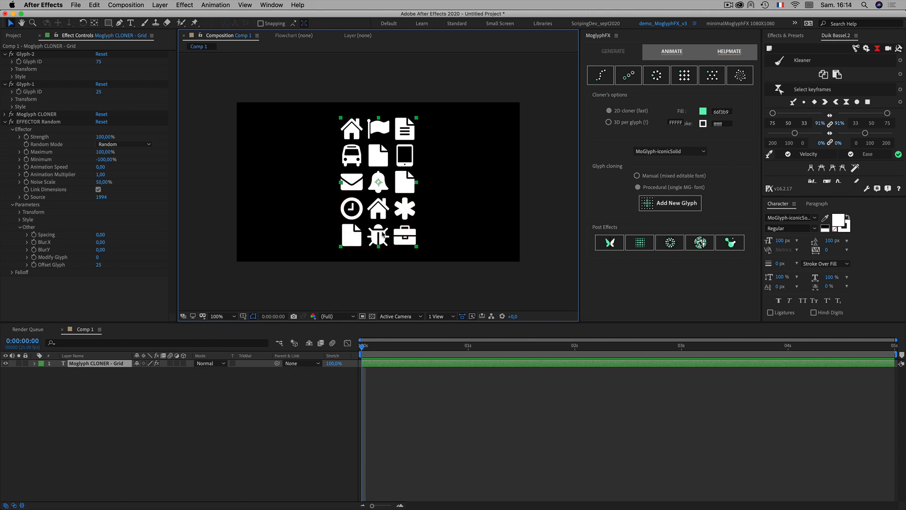
{"action": "left_click", "coordinate": [373, 317]}
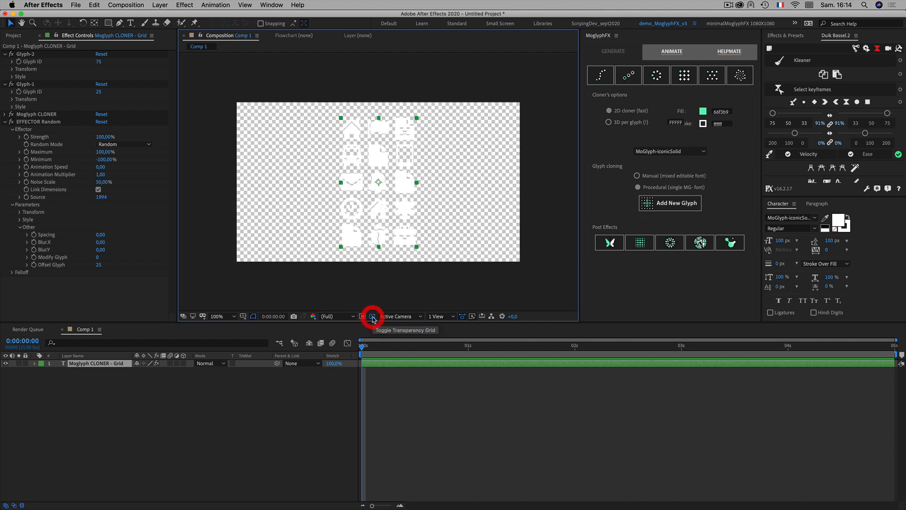
{"action": "left_click", "coordinate": [373, 317]}
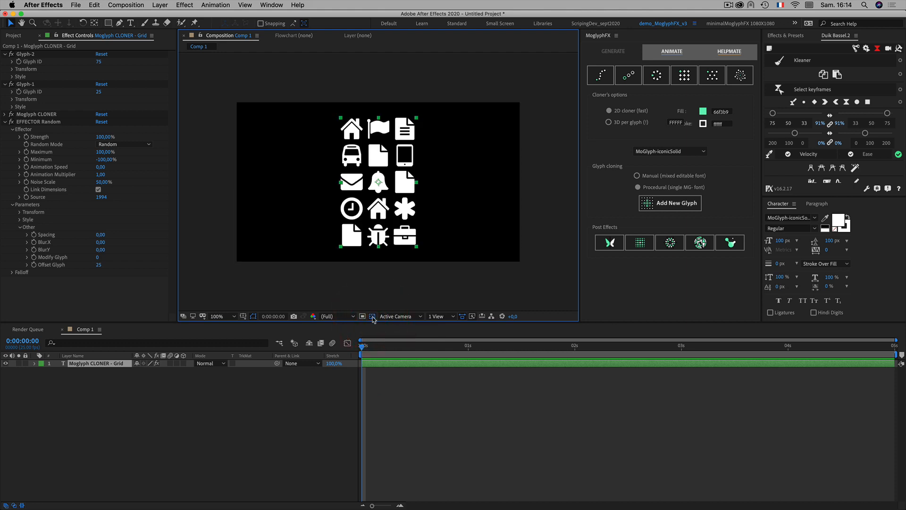
{"action": "left_click", "coordinate": [373, 317]}
{"action": "left_click", "coordinate": [373, 317]}
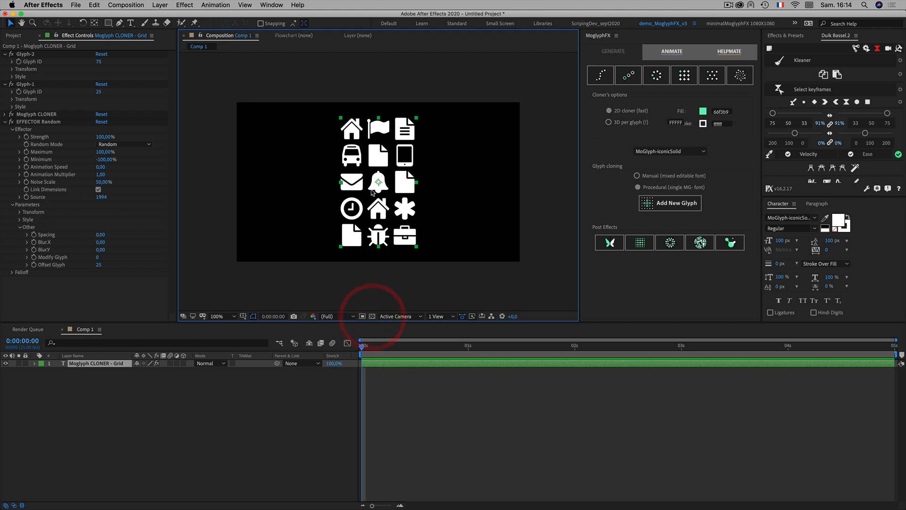
Show the Title/Action Safe guides and move the icon grid up until its bottom row is centered in the composition.
{"action": "left_click", "coordinate": [243, 317]}
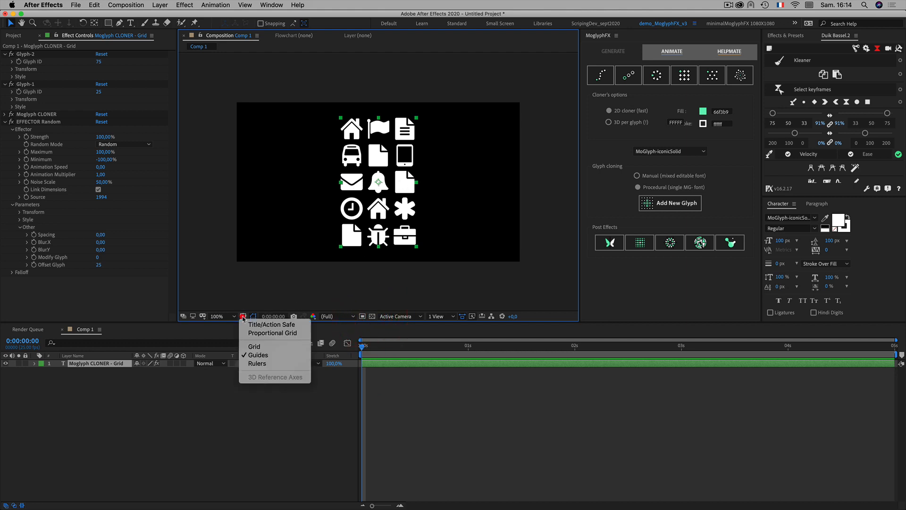
{"action": "left_click", "coordinate": [256, 325]}
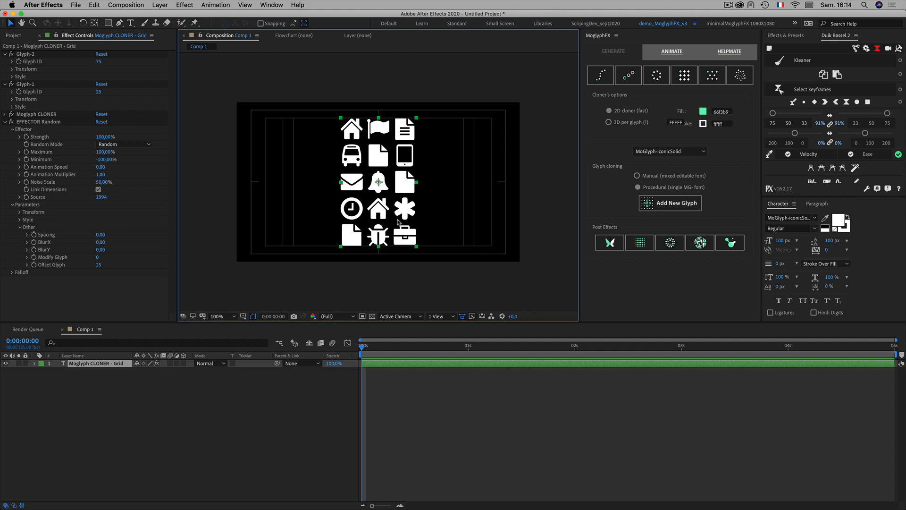
{"action": "left_click_drag", "start_coordinate": [398, 221], "coordinate": [395, 167]}
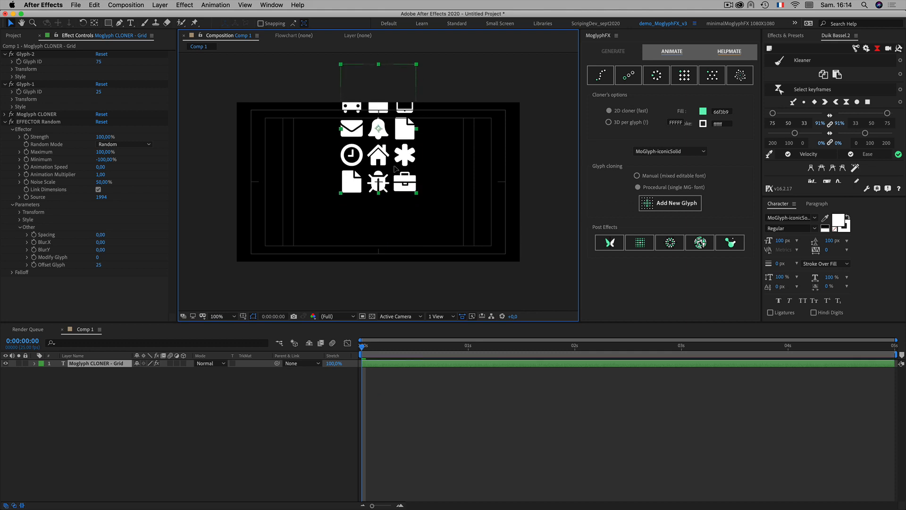
Draw a rectangular mask on the grid cloner layer around the bottom row of three icons.
{"action": "key", "text": "period"}
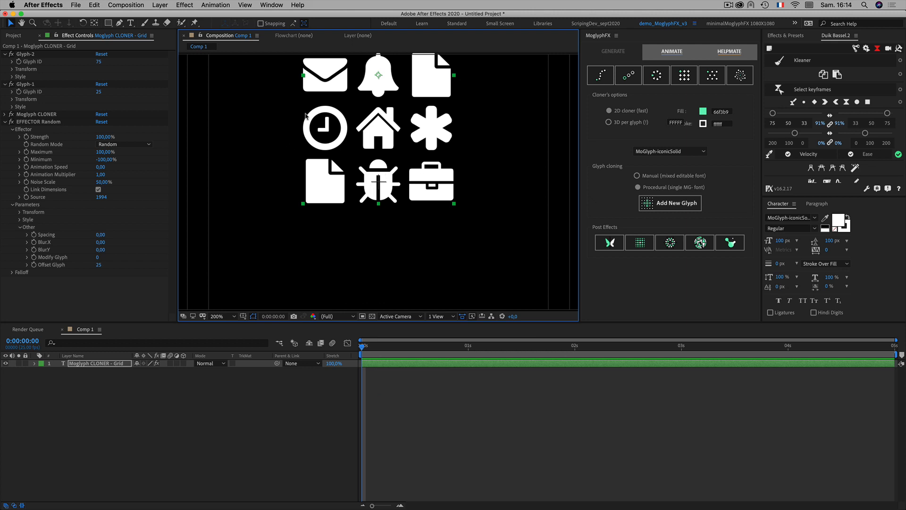
{"action": "left_click", "coordinate": [108, 24]}
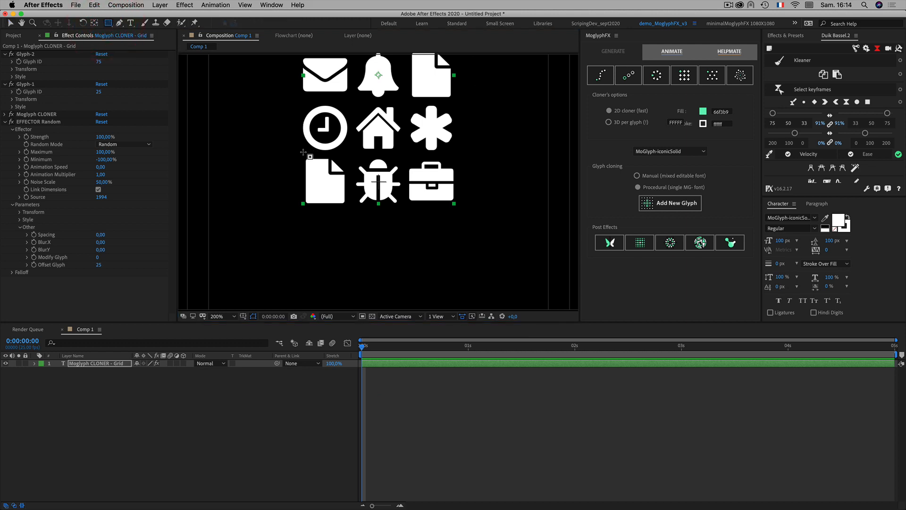
{"action": "left_click_drag", "start_coordinate": [297, 154], "coordinate": [459, 208]}
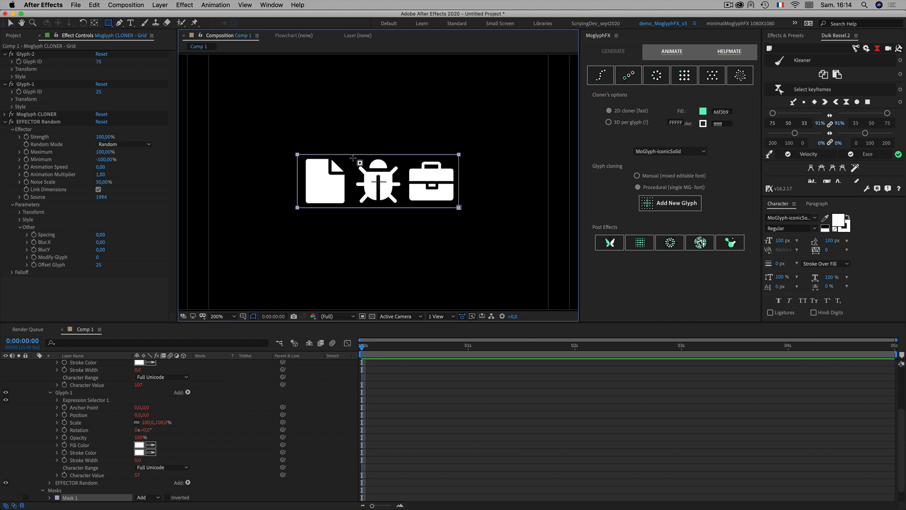
Widen the rectangular mask slightly beyond both ends of the three-icon row by moving its side edges outward.
{"action": "scroll", "coordinate": [364, 166], "scroll_direction": "down", "scroll_amount": 1}
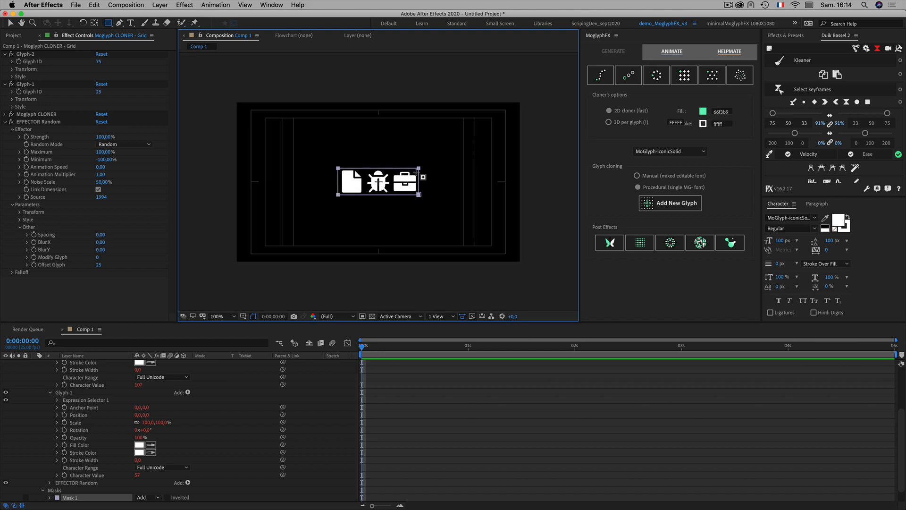
{"action": "scroll", "coordinate": [420, 199], "scroll_direction": "up", "scroll_amount": 1}
{"action": "key", "text": "v"}
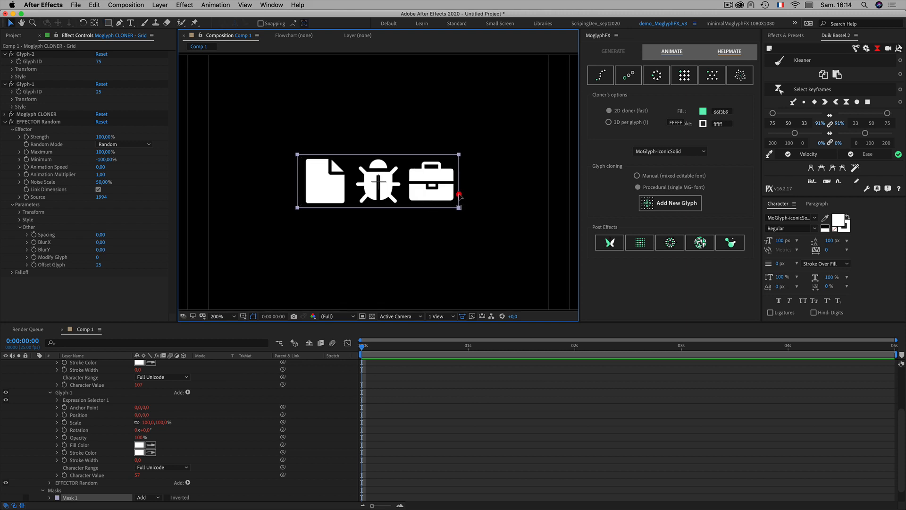
{"action": "left_click", "coordinate": [460, 194]}
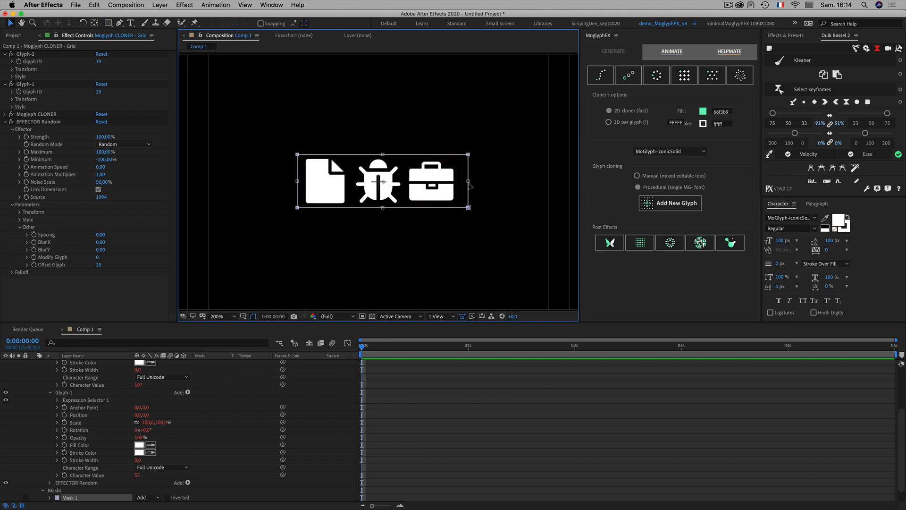
{"action": "left_click", "coordinate": [459, 182]}
{"action": "left_click", "coordinate": [467, 182]}
Collapse the grid cloner layer's properties in the timeline and leave the layer selected.
{"action": "left_click", "coordinate": [27, 386]}
{"action": "scroll", "coordinate": [34, 377], "scroll_direction": "up", "scroll_amount": 3}
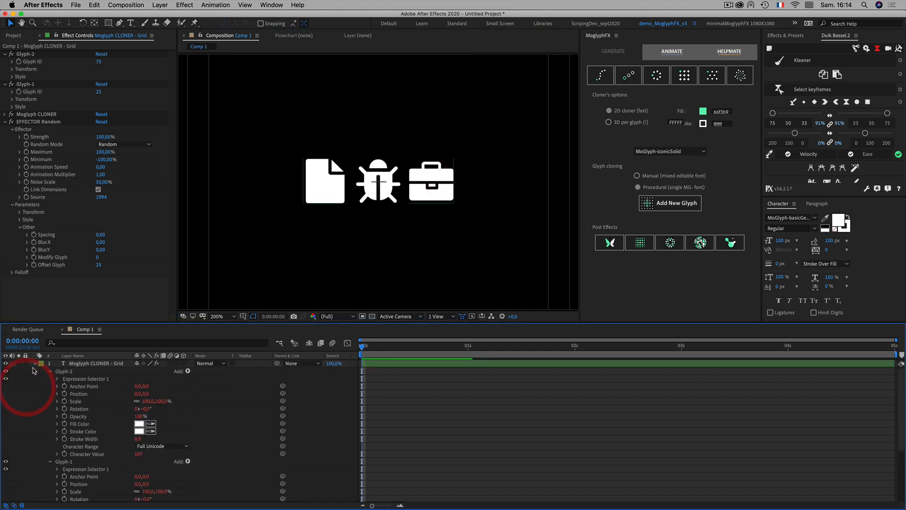
{"action": "left_click", "coordinate": [35, 363]}
{"action": "left_click", "coordinate": [77, 419]}
{"action": "left_click", "coordinate": [86, 364]}
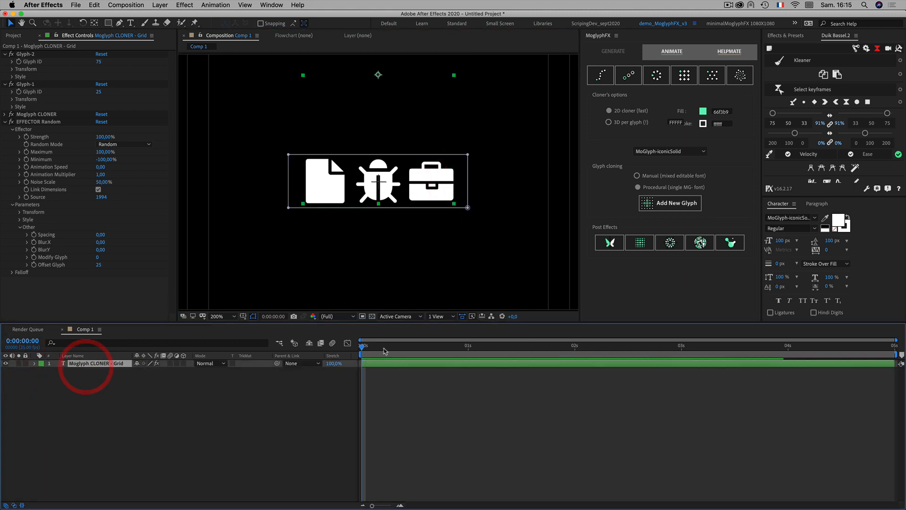
Scrub to frame 5 and back to the start, then show the MoglyphFX effectors with the grid cloner layer selected.
{"action": "mouse_move", "coordinate": [384, 351]}
{"action": "left_mouse_down"}
{"action": "mouse_move", "coordinate": [523, 351]}
{"action": "mouse_move", "coordinate": [378, 355]}
{"action": "mouse_move", "coordinate": [383, 347]}
{"action": "left_mouse_up"}
{"action": "scroll", "coordinate": [346, 200], "scroll_direction": "down", "scroll_amount": 2}
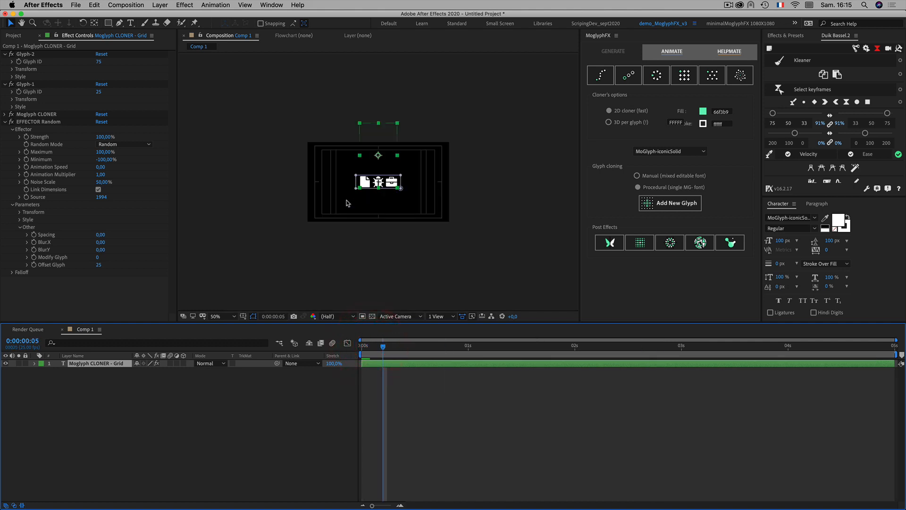
{"action": "scroll", "coordinate": [369, 181], "scroll_direction": "up", "scroll_amount": 2}
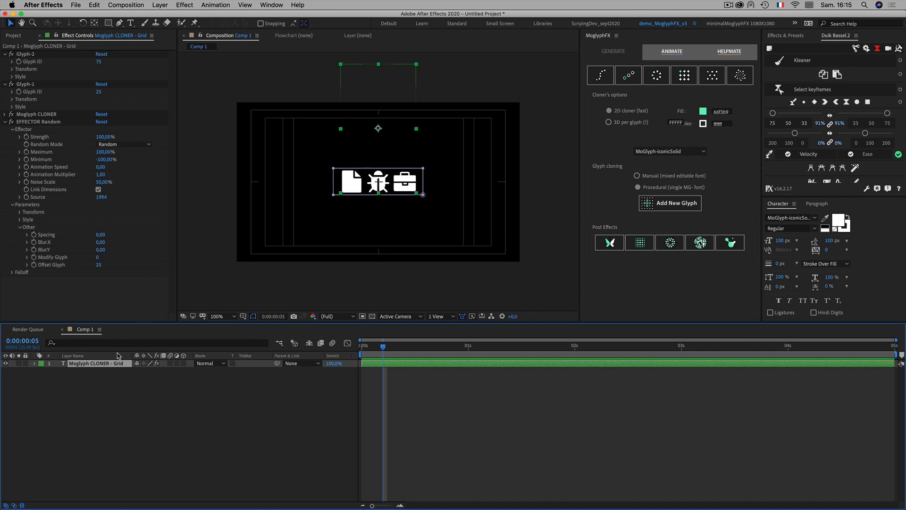
{"action": "left_click", "coordinate": [99, 426]}
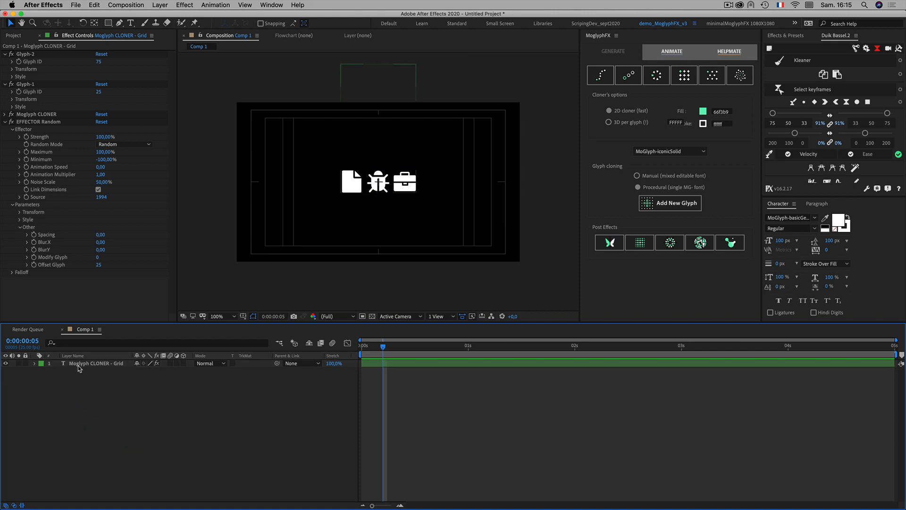
{"action": "left_click", "coordinate": [77, 364]}
{"action": "left_click", "coordinate": [361, 347]}
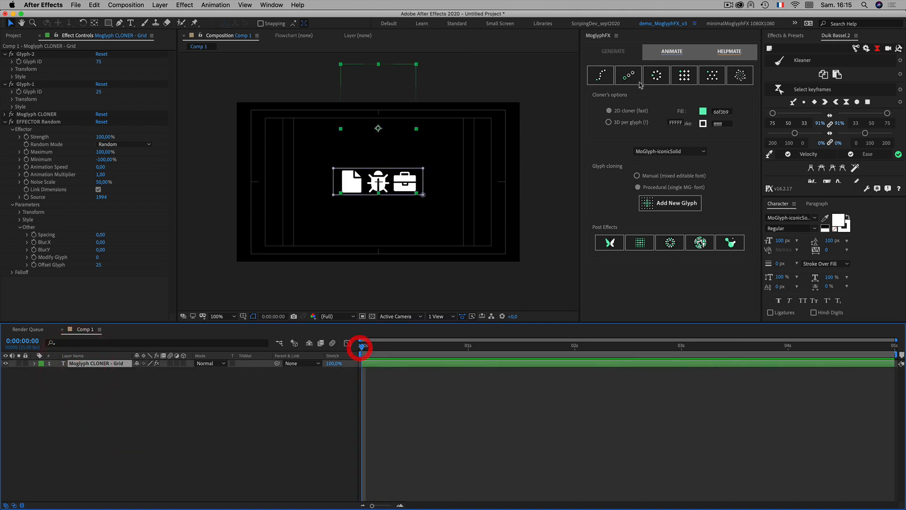
{"action": "left_click", "coordinate": [679, 53]}
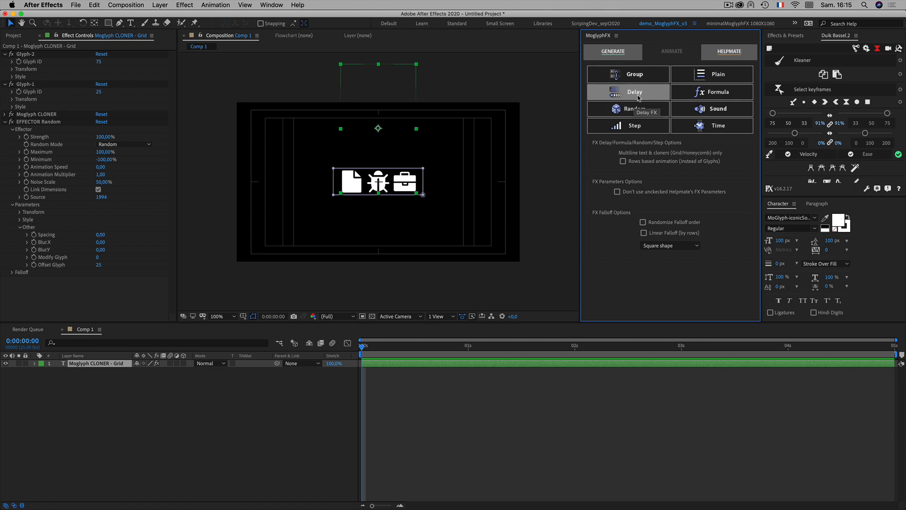
Try moving the masked grid cloner layer down in the composition, then undo the move.
{"action": "left_click", "coordinate": [78, 397]}
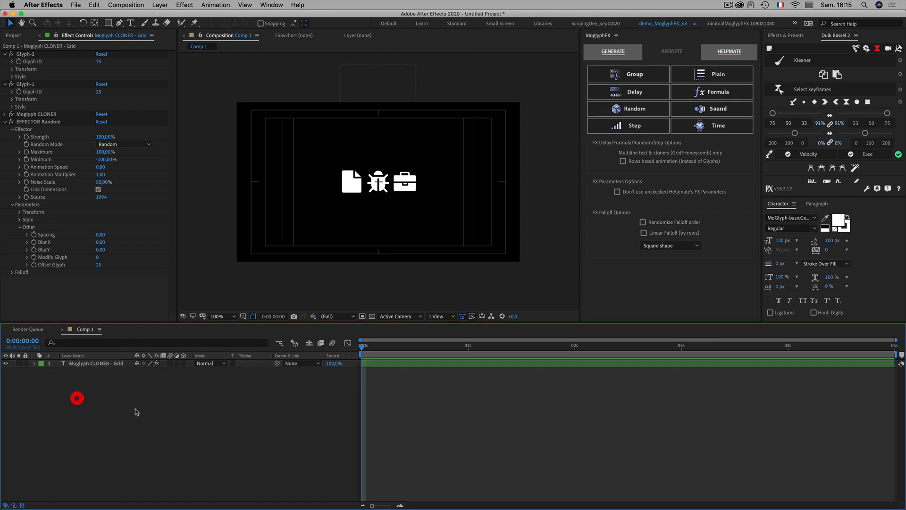
{"action": "left_click", "coordinate": [92, 364]}
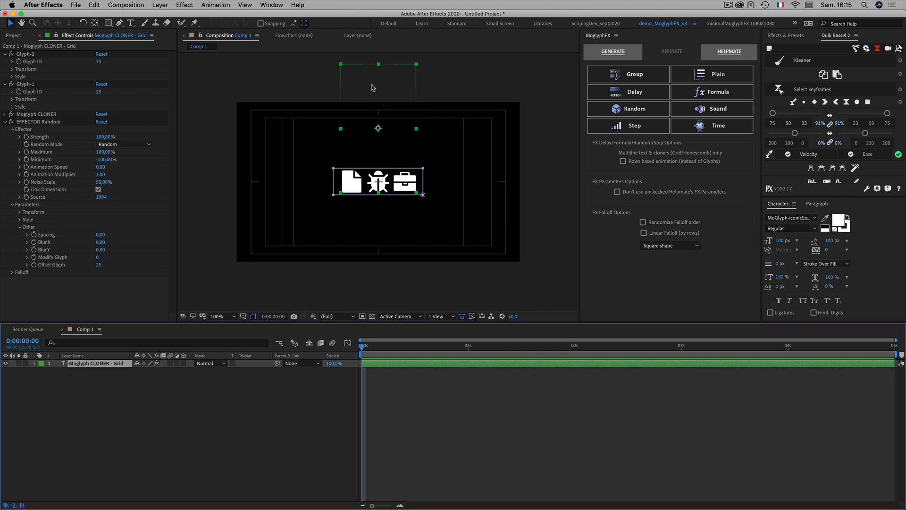
{"action": "left_click_drag", "start_coordinate": [406, 136], "coordinate": [403, 205]}
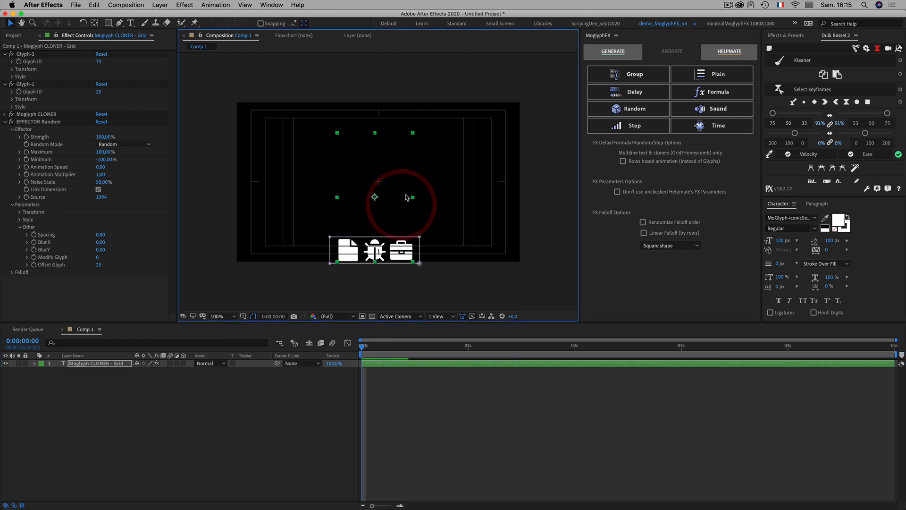
{"action": "key", "text": "super+z"}
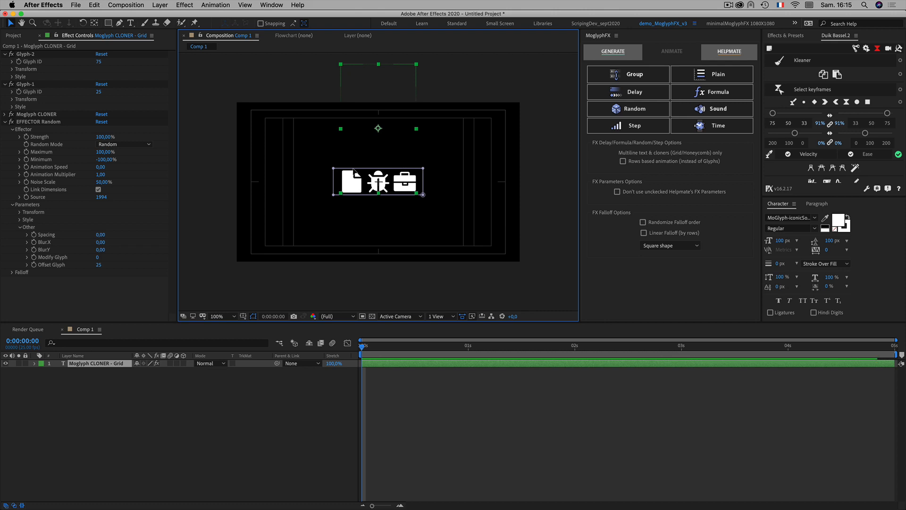
Add a Delay effector to the grid cloner layer with rows based animation enabled.
{"action": "left_click", "coordinate": [107, 423]}
{"action": "left_click", "coordinate": [88, 363]}
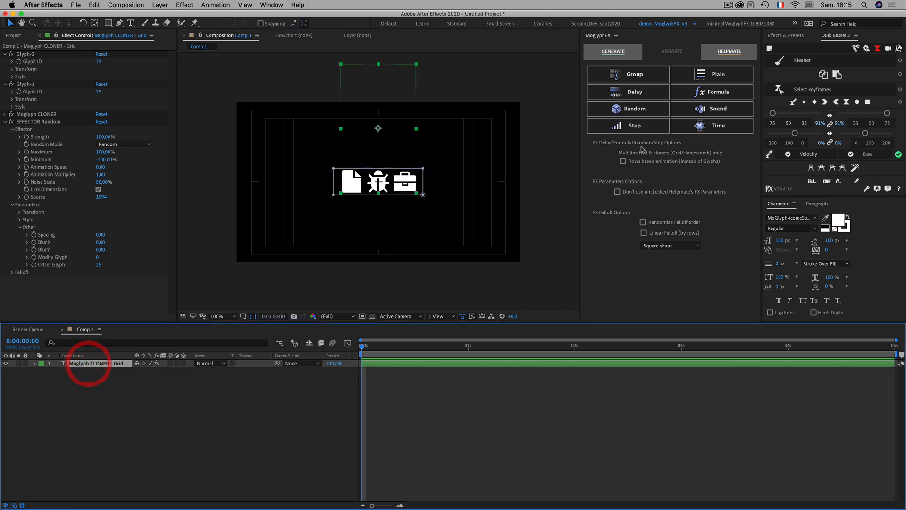
{"action": "left_click", "coordinate": [624, 162]}
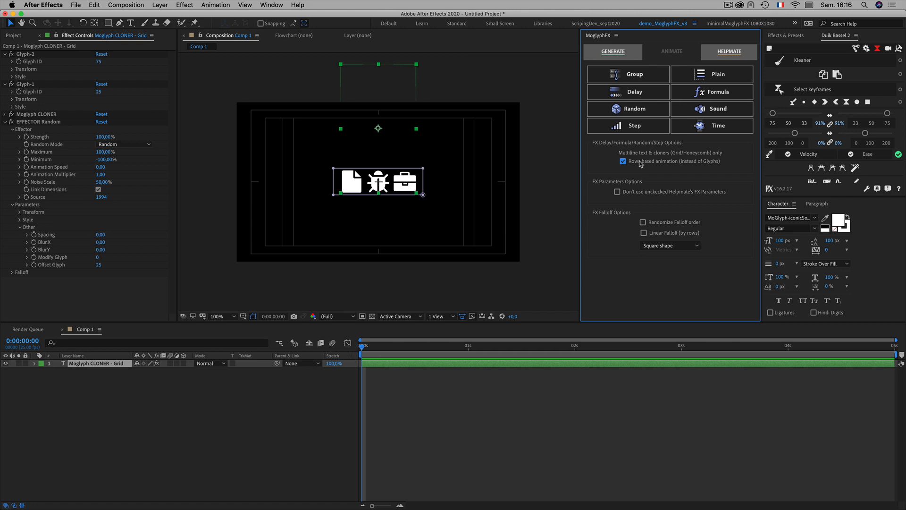
{"action": "left_click", "coordinate": [653, 96]}
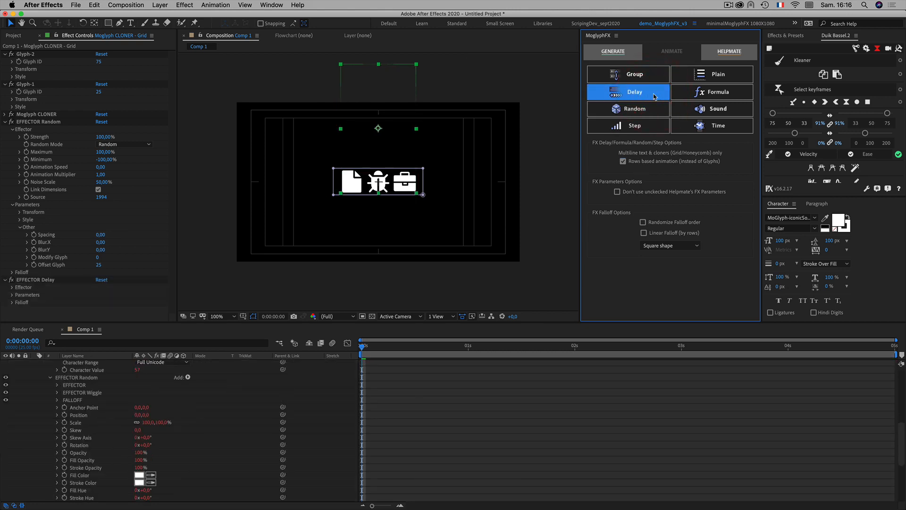
Collapse the layer's timeline properties and its EFFECTOR Random, Glyph-1 and Glyph-2 effect controls.
{"action": "scroll", "coordinate": [32, 367], "scroll_direction": "up", "scroll_amount": 5}
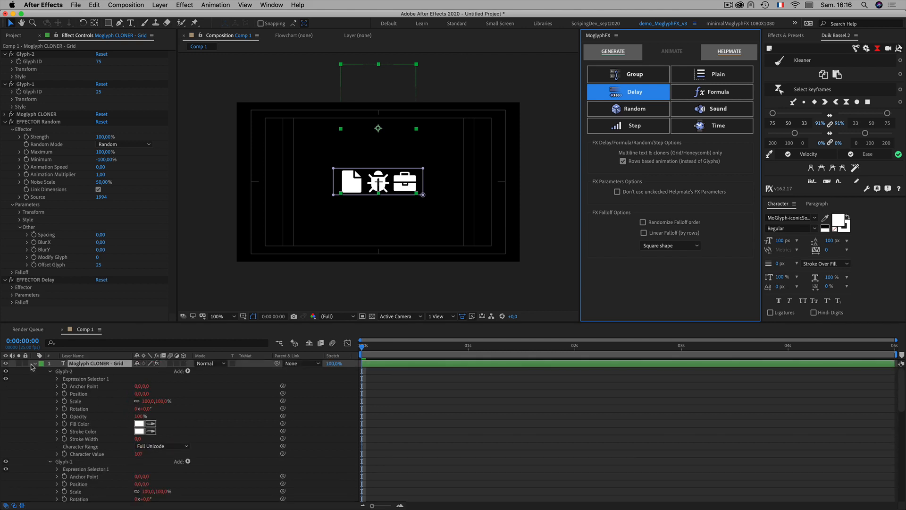
{"action": "left_click", "coordinate": [34, 364]}
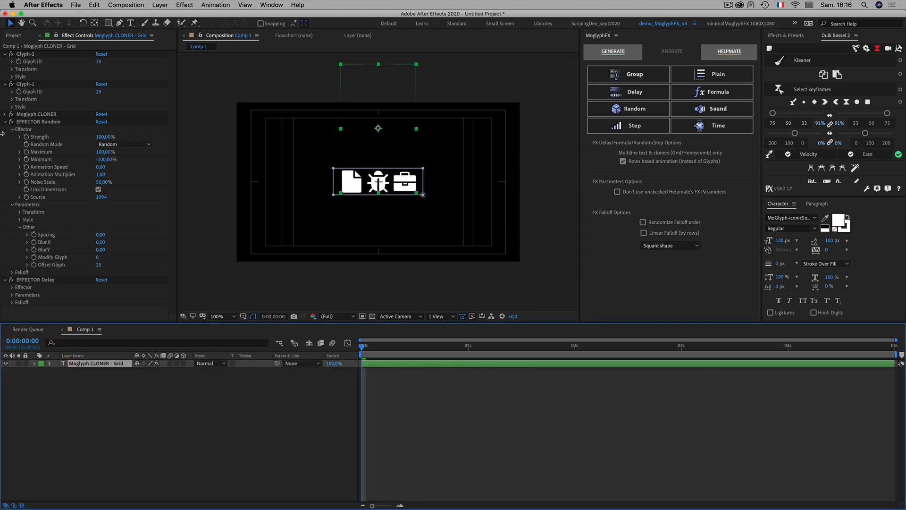
{"action": "left_click", "coordinate": [5, 121]}
{"action": "left_click", "coordinate": [4, 84]}
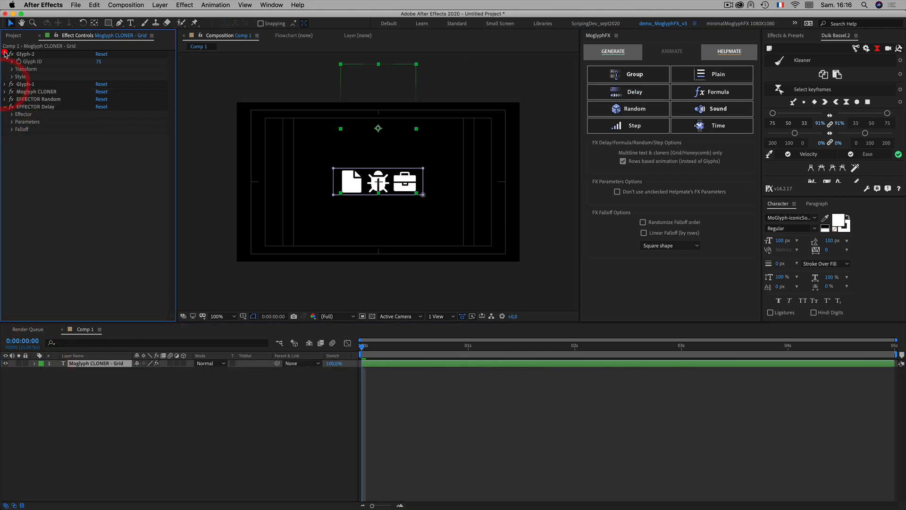
{"action": "left_click", "coordinate": [5, 54]}
{"action": "left_click_drag", "start_coordinate": [371, 349], "coordinate": [348, 367]}
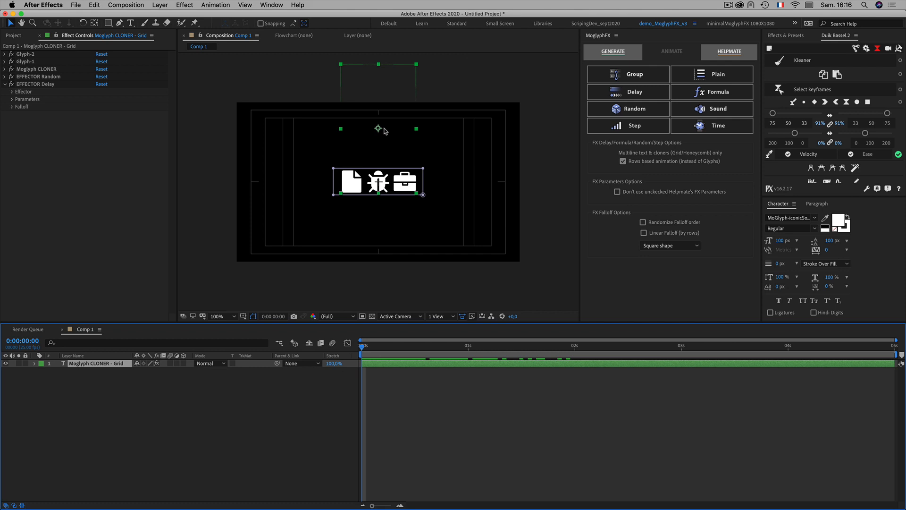
Reveal the layer's Rotation property and set the Delay effector's Position.Y transform parameter to 0.
{"action": "key", "text": "r"}
{"action": "left_click", "coordinate": [33, 85]}
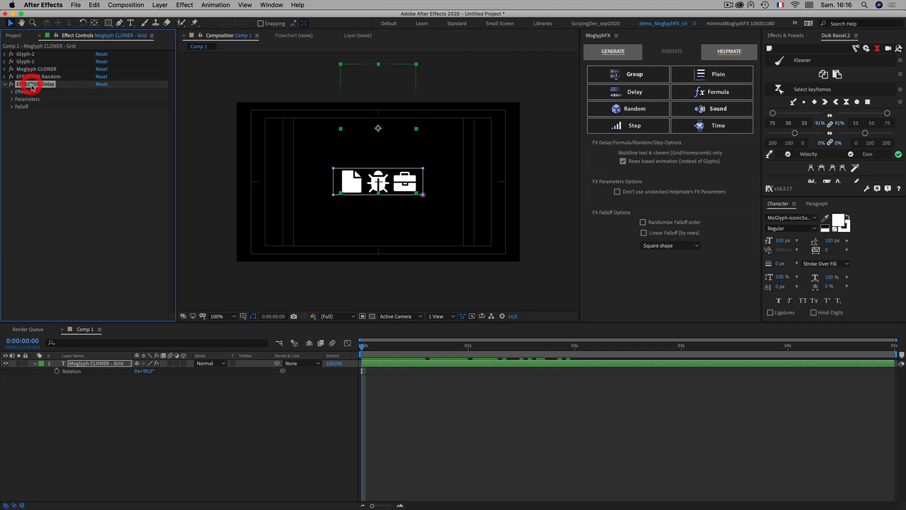
{"action": "left_click", "coordinate": [12, 99]}
{"action": "left_click", "coordinate": [19, 107]}
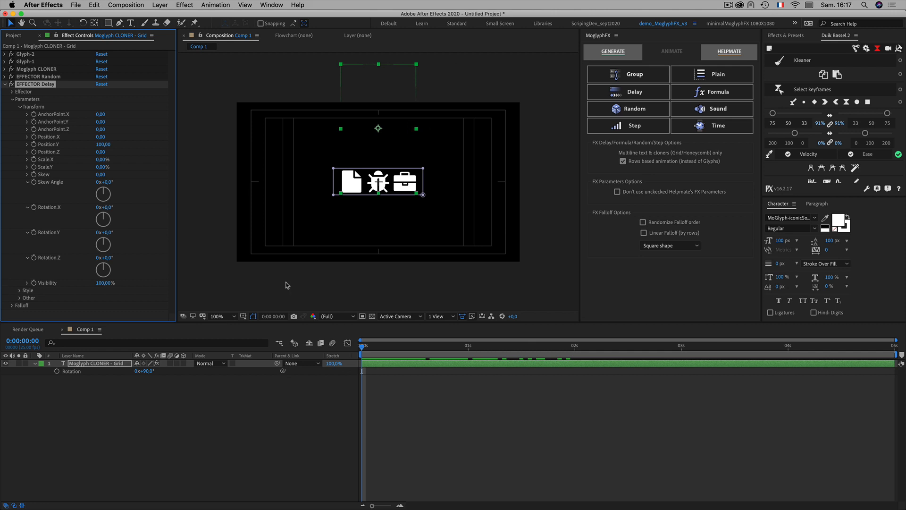
{"action": "left_click", "coordinate": [103, 145]}
{"action": "type", "text": "0"}
{"action": "left_click", "coordinate": [140, 131]}
Move the playhead to 0:00:04:04 and set the Delay effector's Position.X to 480 so another icon row fills the mask.
{"action": "left_click_drag", "start_coordinate": [370, 348], "coordinate": [779, 357]}
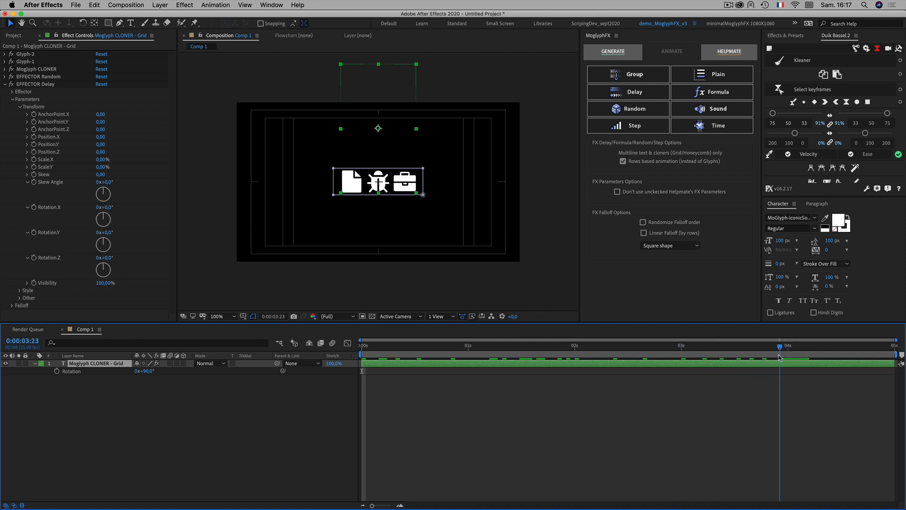
{"action": "left_click", "coordinate": [658, 284]}
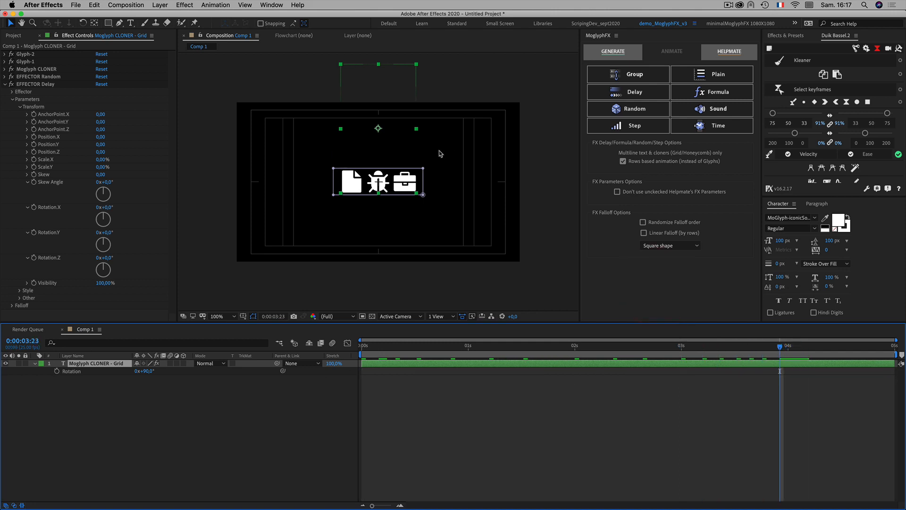
{"action": "left_click_drag", "start_coordinate": [707, 351], "coordinate": [806, 347]}
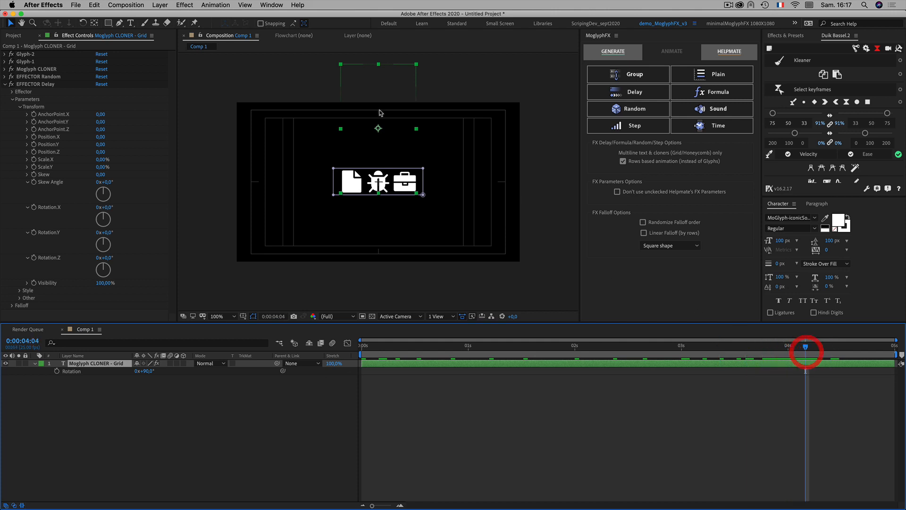
{"action": "left_click", "coordinate": [53, 138]}
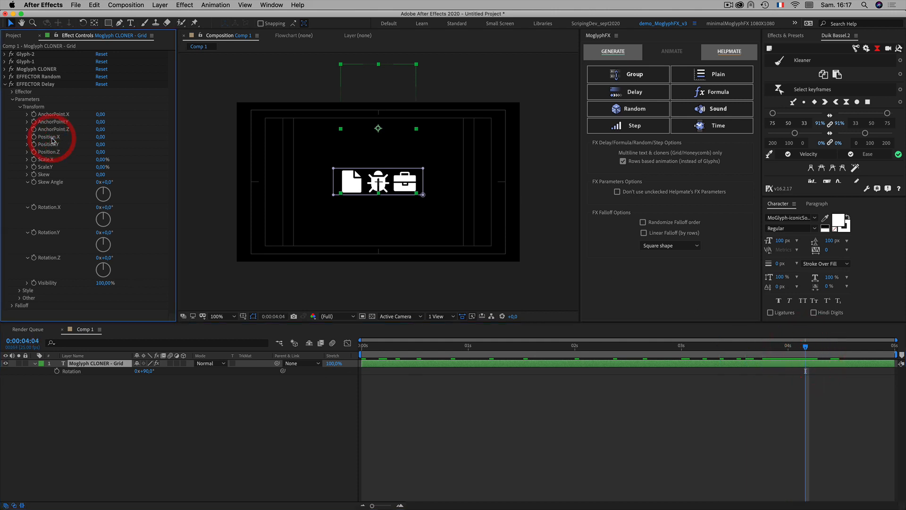
{"action": "left_click_drag", "start_coordinate": [101, 140], "coordinate": [126, 141]}
{"action": "scroll", "coordinate": [358, 179], "scroll_direction": "up", "scroll_amount": 2}
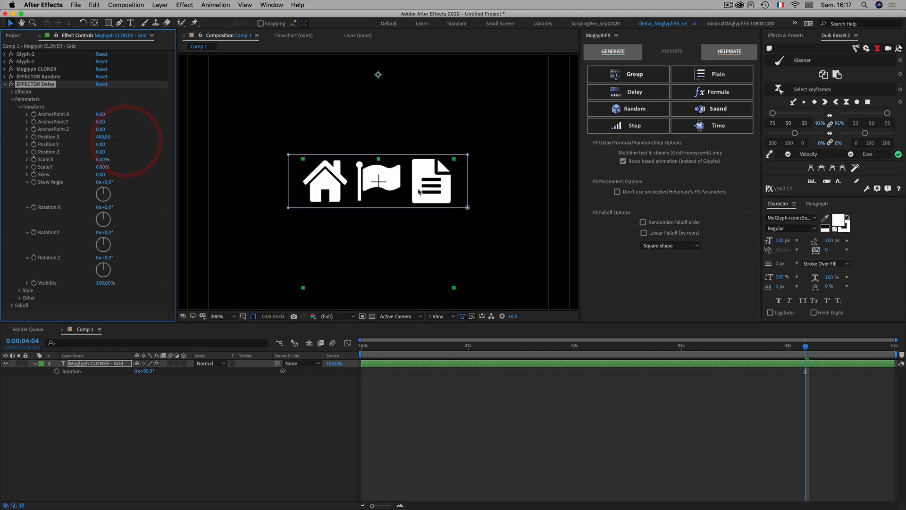
{"action": "scroll", "coordinate": [356, 177], "scroll_direction": "down", "scroll_amount": 1}
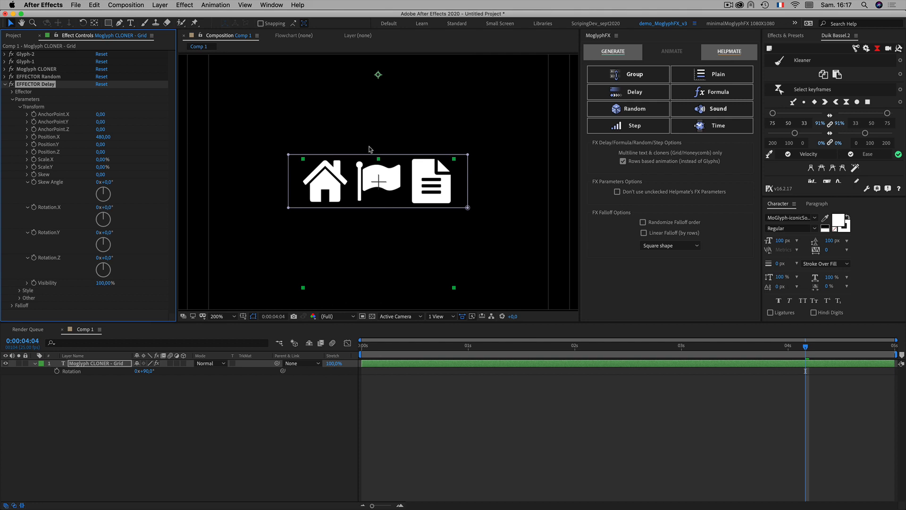
{"action": "scroll", "coordinate": [370, 149], "scroll_direction": "down", "scroll_amount": 1}
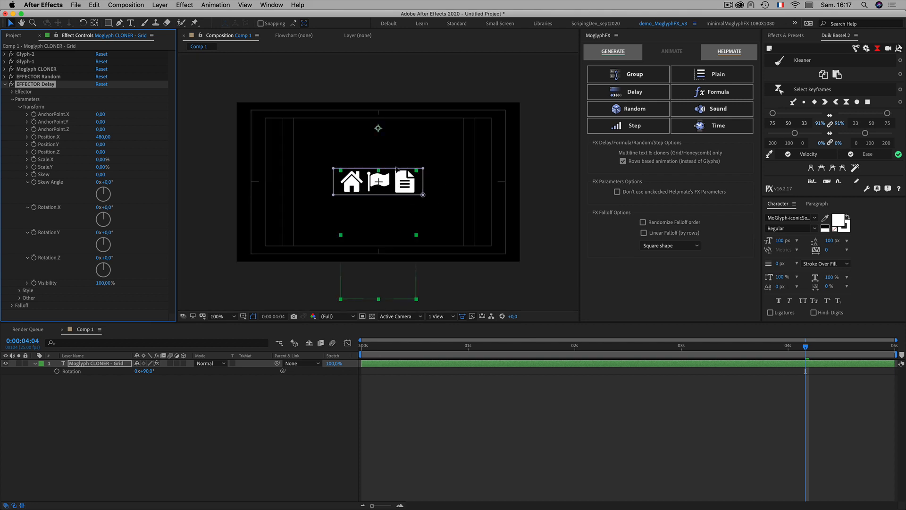
Deselect the layer and preview the row-by-row delay animation from the start of the composition.
{"action": "left_click", "coordinate": [300, 404]}
{"action": "left_click_drag", "start_coordinate": [734, 347], "coordinate": [319, 346]}
{"action": "left_click_drag", "start_coordinate": [377, 349], "coordinate": [309, 344]}
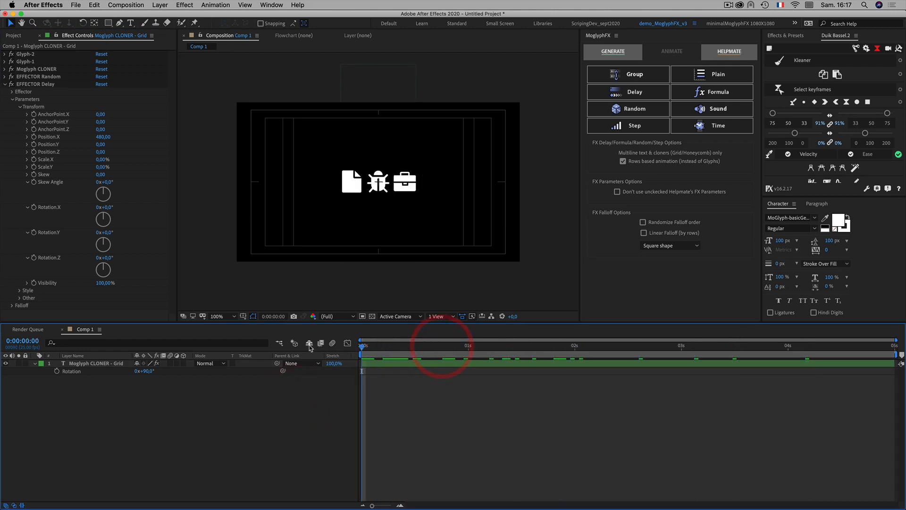
{"action": "key", "text": "space"}
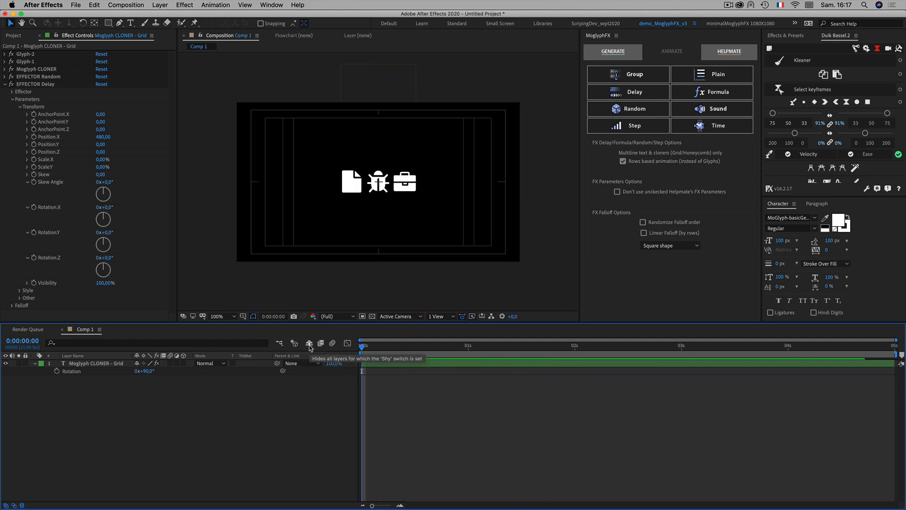
{"action": "key", "text": "space"}
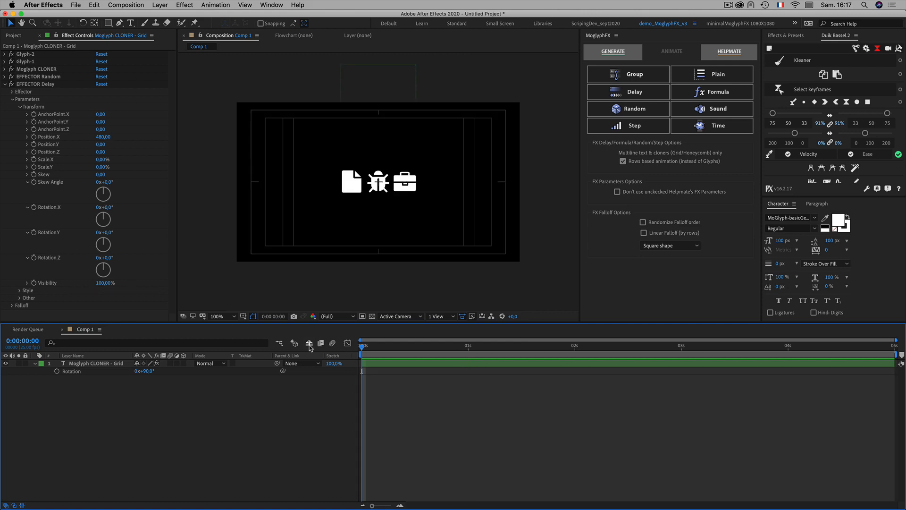
{"action": "key", "text": "space"}
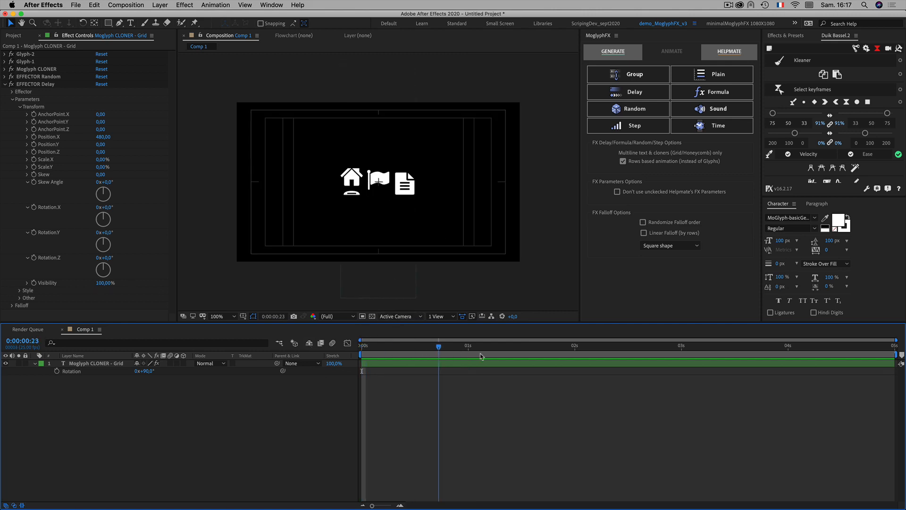
{"action": "key", "text": "space"}
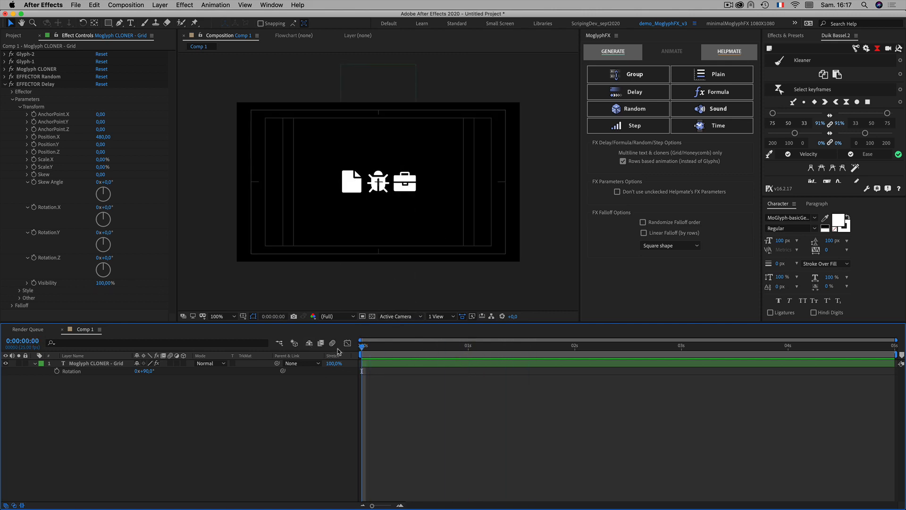
Scrub through the row delay animation to 0:00:00:21 and bring up the MoglyphFX cloner generation tools.
{"action": "left_click_drag", "start_coordinate": [361, 346], "coordinate": [379, 346]}
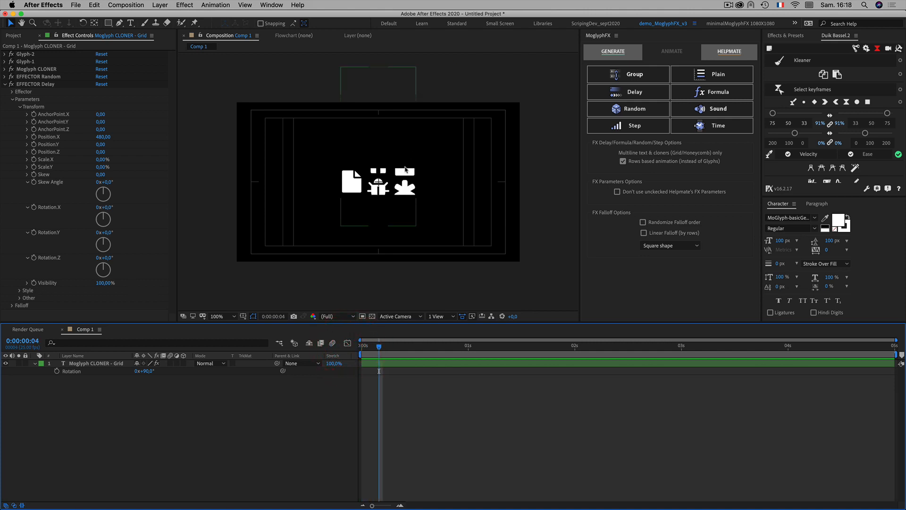
{"action": "left_click", "coordinate": [391, 346]}
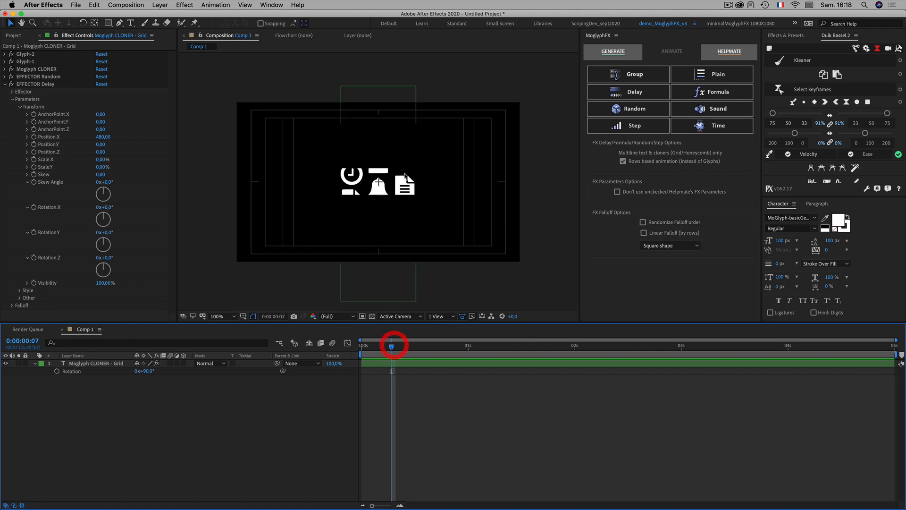
{"action": "mouse_move", "coordinate": [391, 346]}
{"action": "left_mouse_down"}
{"action": "mouse_move", "coordinate": [430, 344]}
{"action": "mouse_move", "coordinate": [414, 341]}
{"action": "left_mouse_up"}
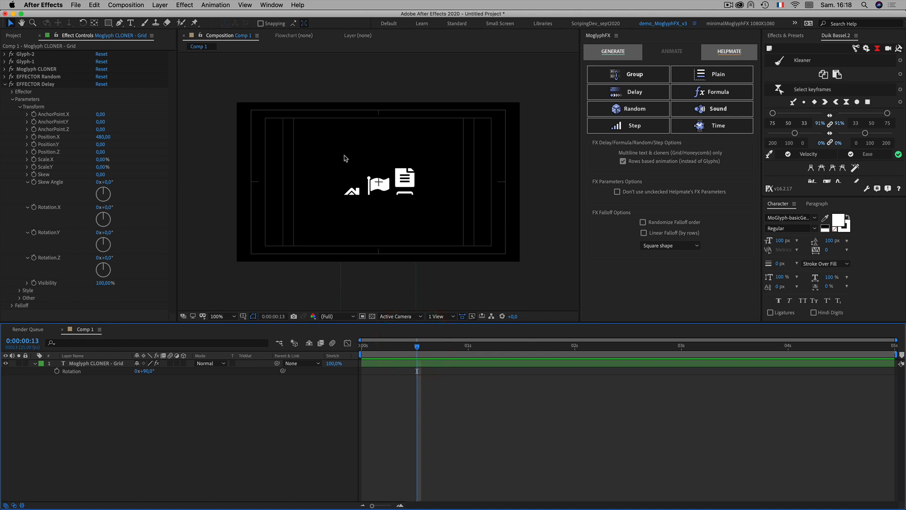
{"action": "left_click", "coordinate": [111, 399]}
{"action": "mouse_move", "coordinate": [416, 343]}
{"action": "left_mouse_down"}
{"action": "mouse_move", "coordinate": [382, 346]}
{"action": "mouse_move", "coordinate": [414, 347]}
{"action": "left_mouse_up"}
{"action": "left_click", "coordinate": [452, 346]}
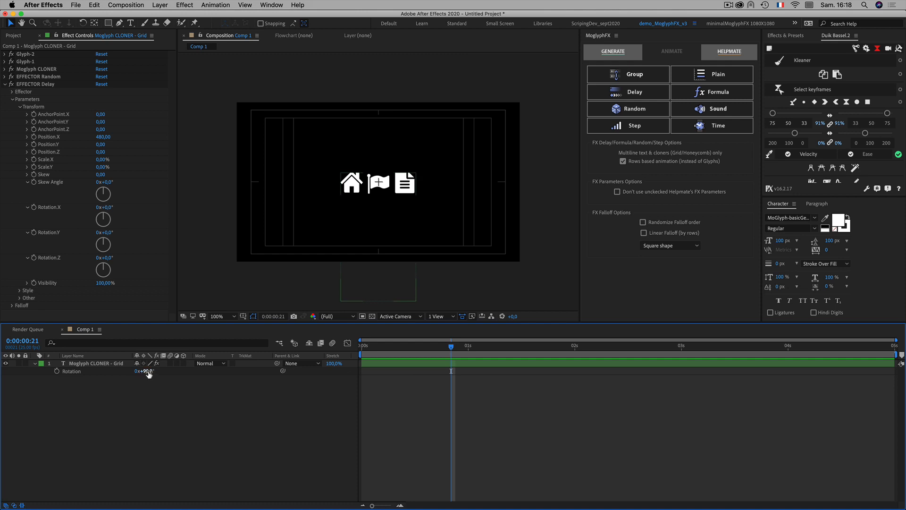
{"action": "left_click", "coordinate": [613, 51]}
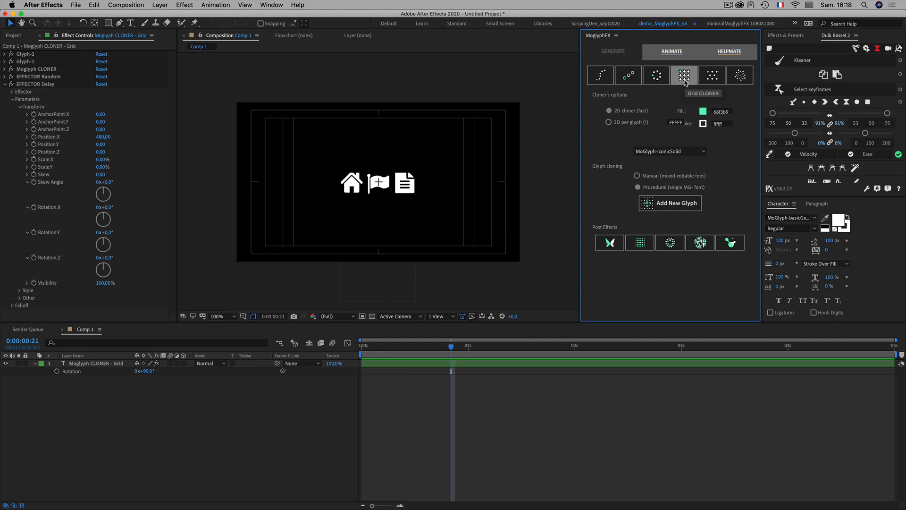
{"action": "left_click", "coordinate": [82, 437]}
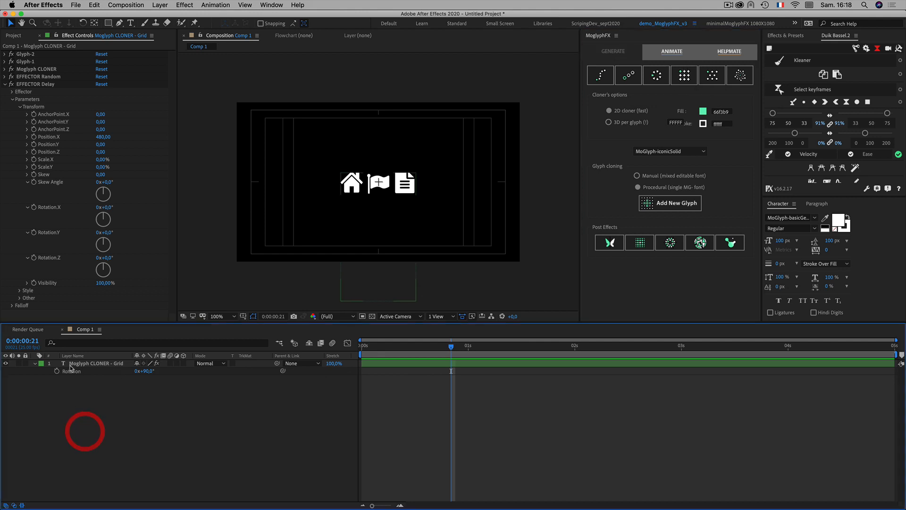
Set the Delay effector's animation order to Reverse on the Moglyph CLONER - Grid layer.
{"action": "left_click", "coordinate": [74, 364]}
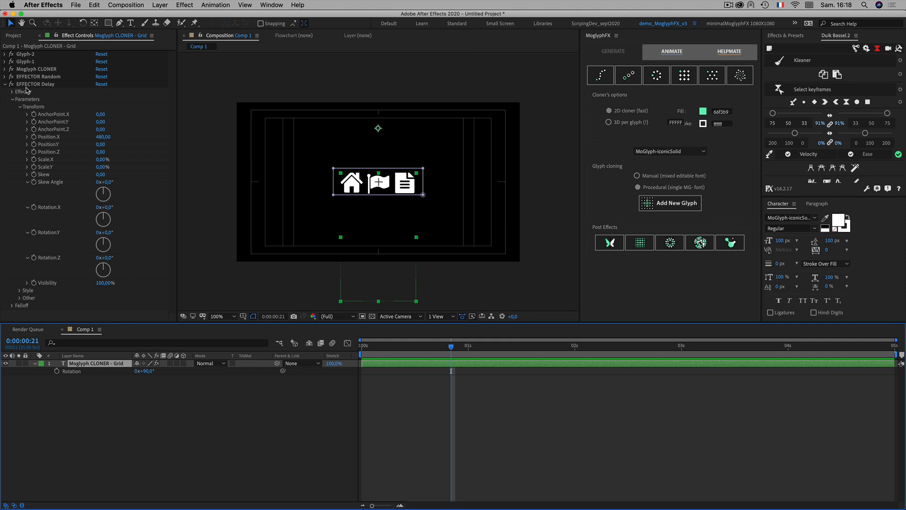
{"action": "left_click", "coordinate": [14, 99]}
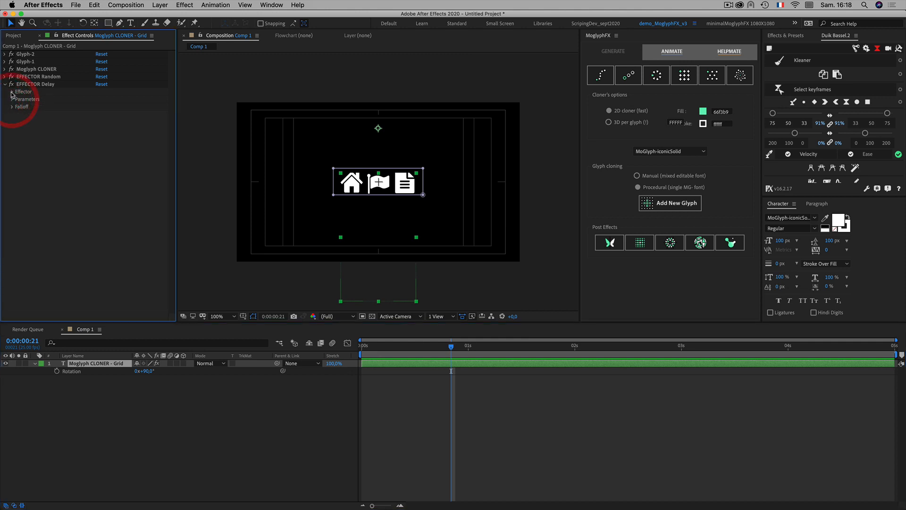
{"action": "left_click", "coordinate": [12, 92]}
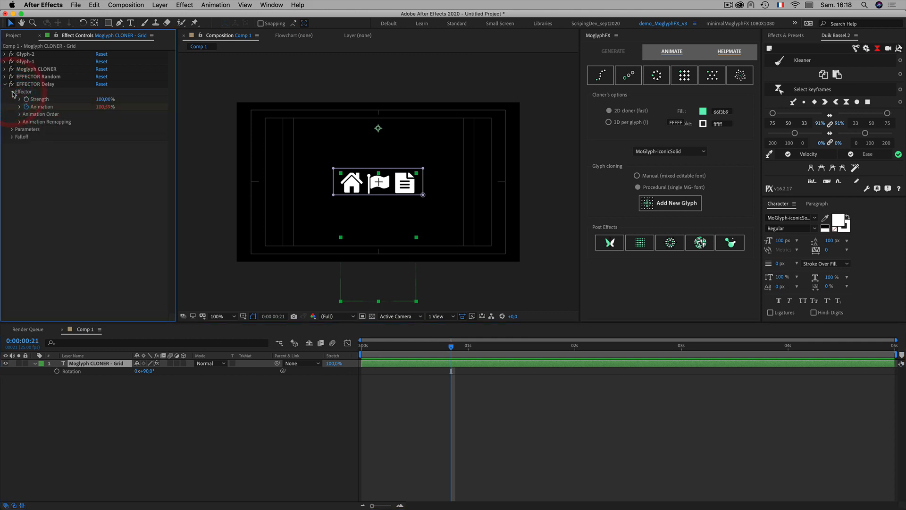
{"action": "left_click", "coordinate": [19, 114]}
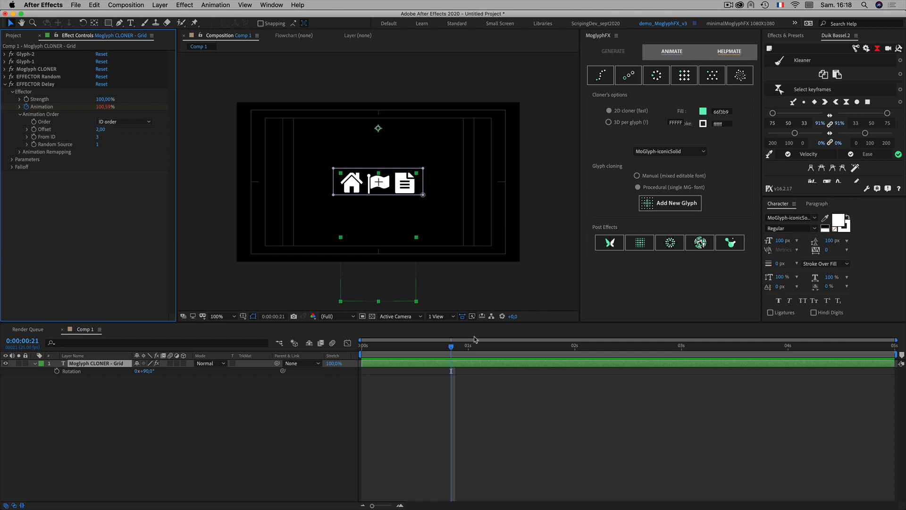
{"action": "left_click", "coordinate": [421, 347]}
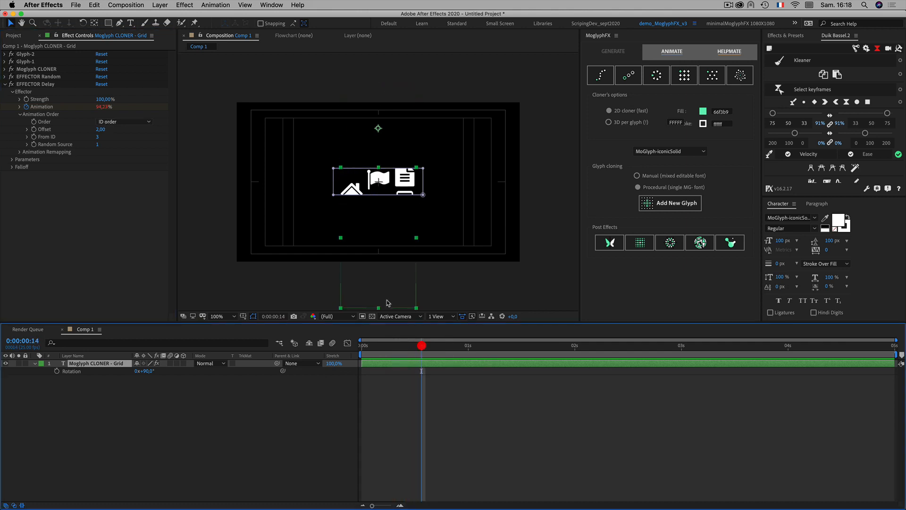
{"action": "left_click", "coordinate": [111, 122]}
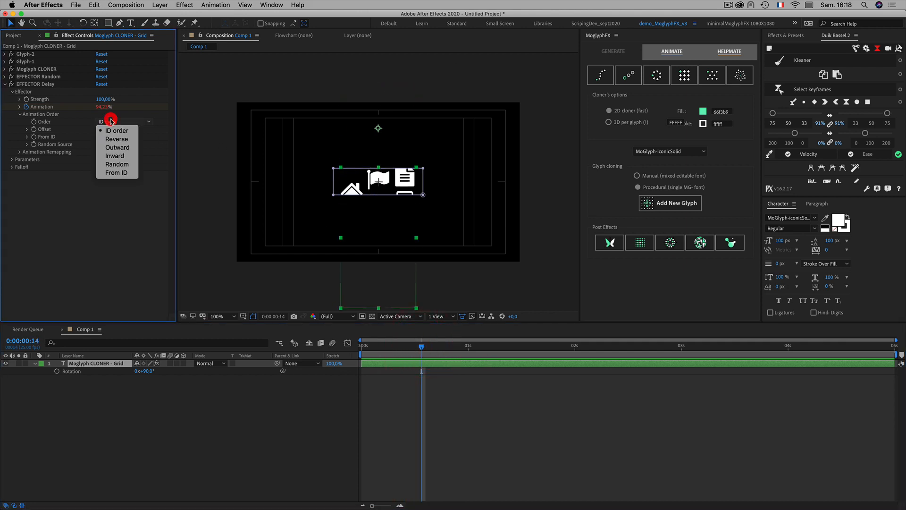
{"action": "left_click", "coordinate": [126, 139]}
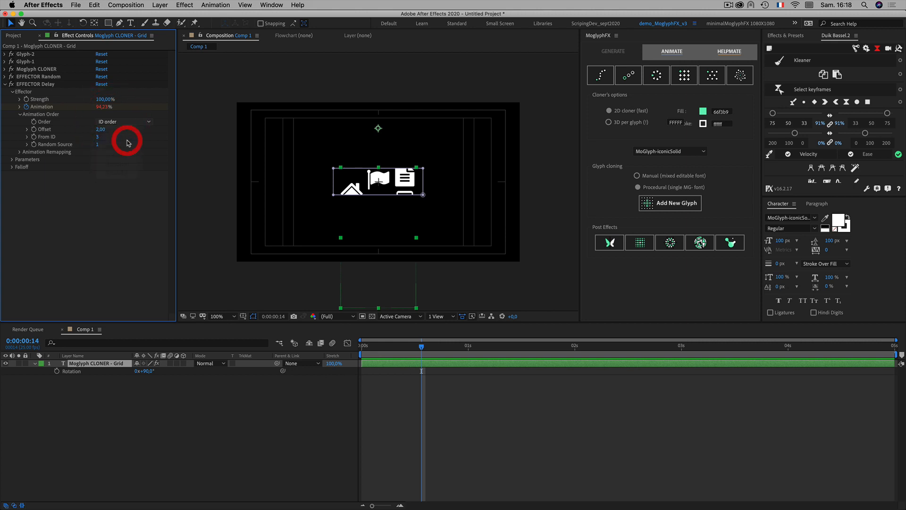
Deselect the layer and preview the reversed row animation from the start of the composition.
{"action": "left_click", "coordinate": [493, 419]}
{"action": "key", "text": "space"}
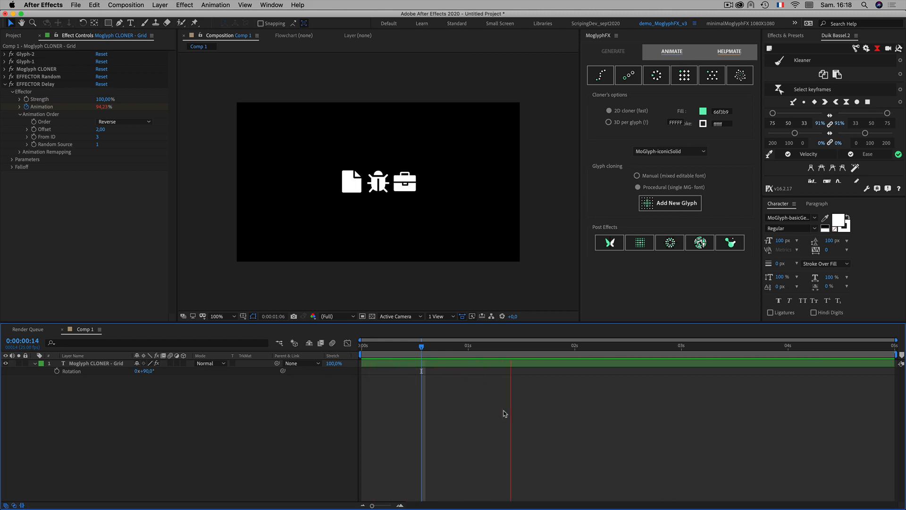
{"action": "key", "text": "space"}
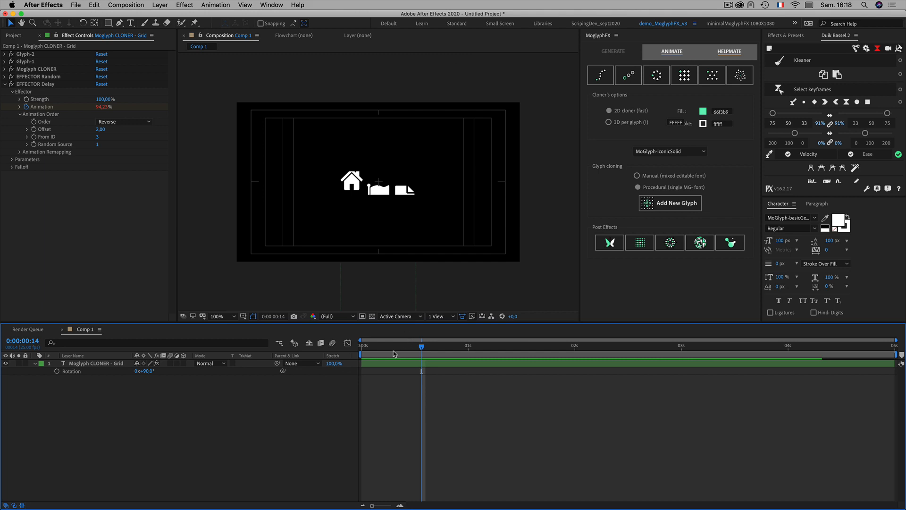
{"action": "left_click_drag", "start_coordinate": [395, 354], "coordinate": [330, 367]}
{"action": "key", "text": "space"}
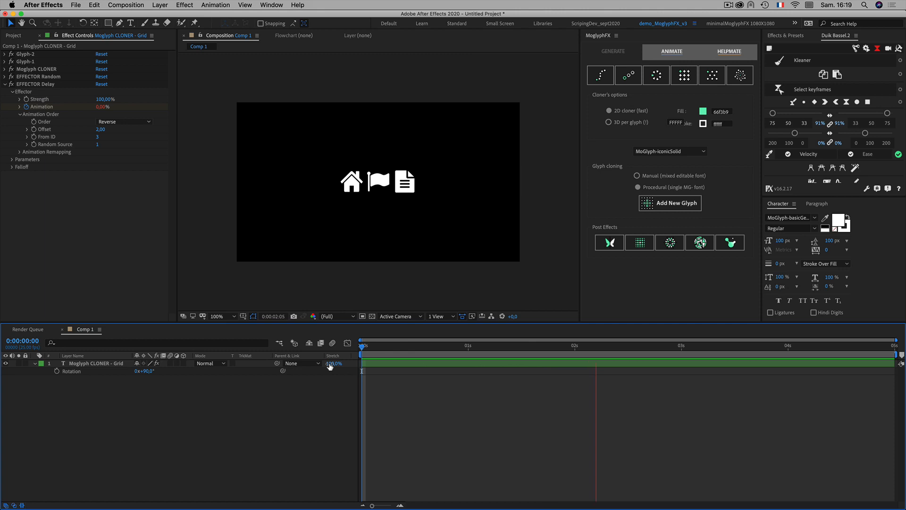
{"action": "key", "text": "space"}
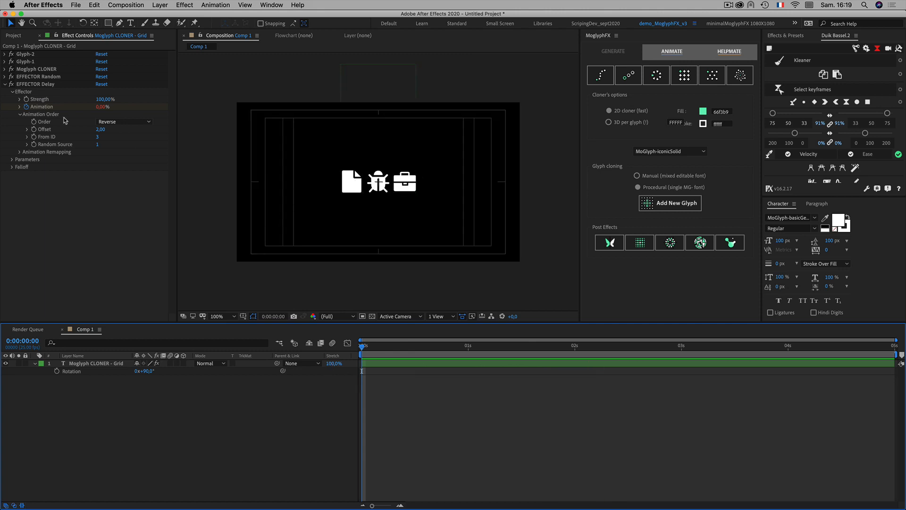
Set the Delay effector's animation remapping preset to Smooth and preview the animation.
{"action": "left_click", "coordinate": [18, 114]}
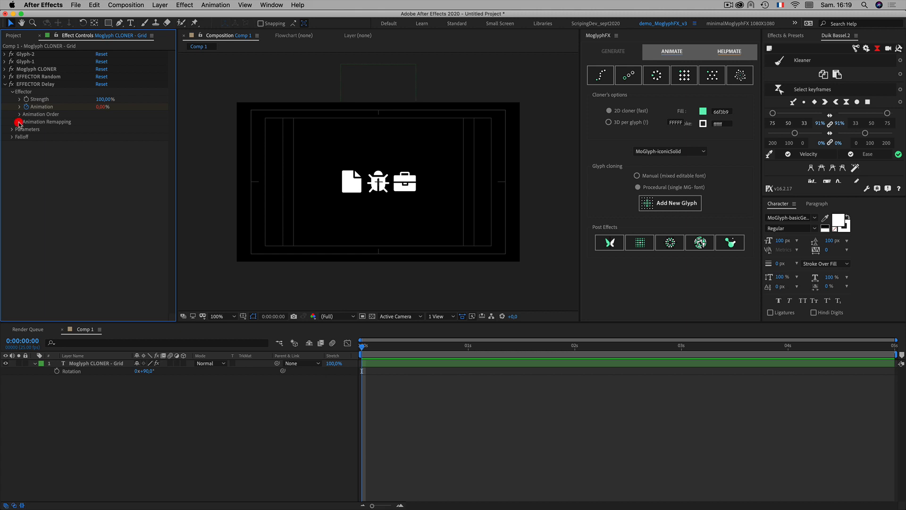
{"action": "left_click", "coordinate": [19, 123]}
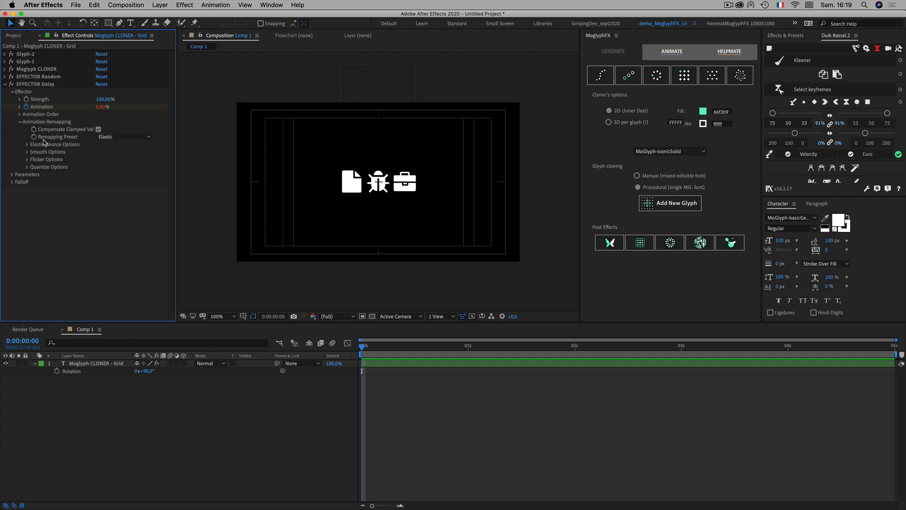
{"action": "left_click", "coordinate": [121, 140]}
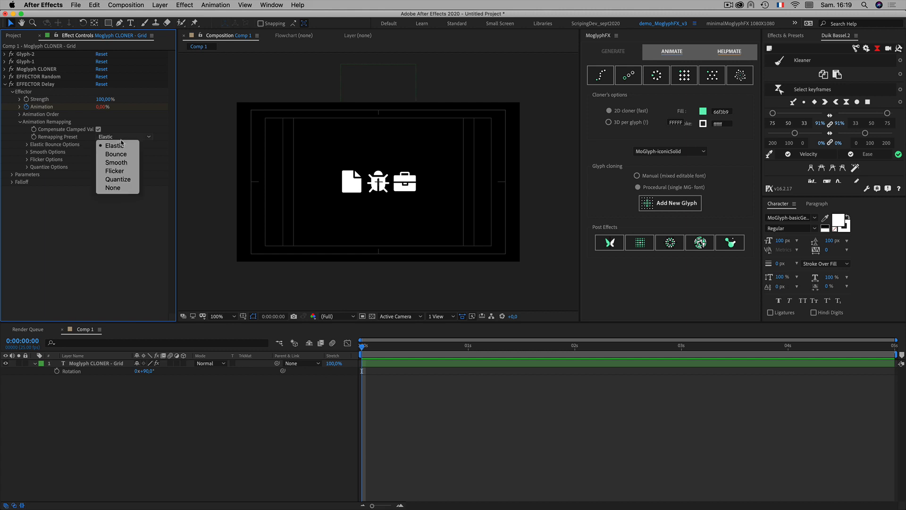
{"action": "left_click", "coordinate": [120, 164]}
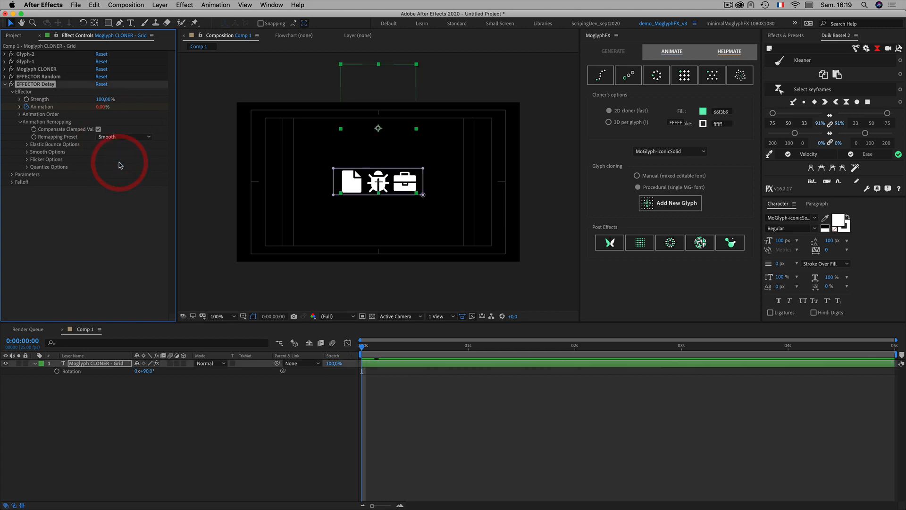
{"action": "left_click", "coordinate": [396, 420]}
{"action": "key", "text": "space"}
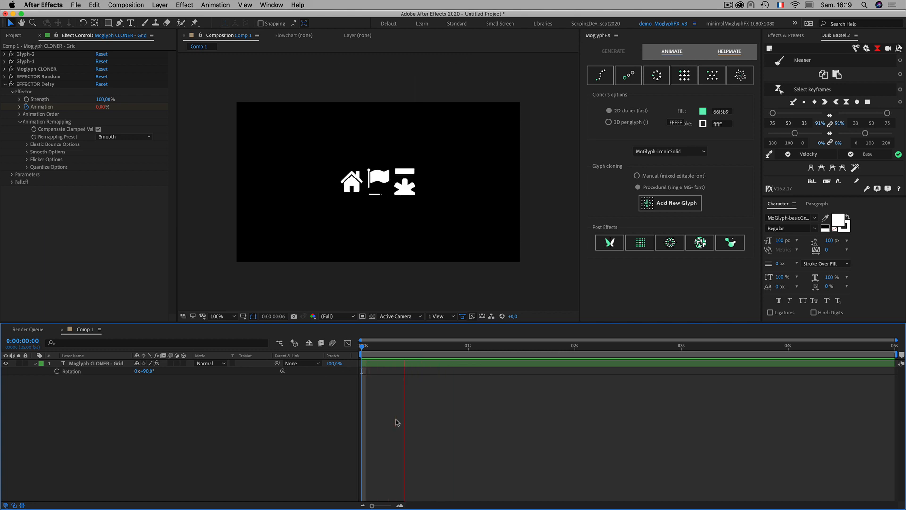
{"action": "left_click", "coordinate": [395, 419]}
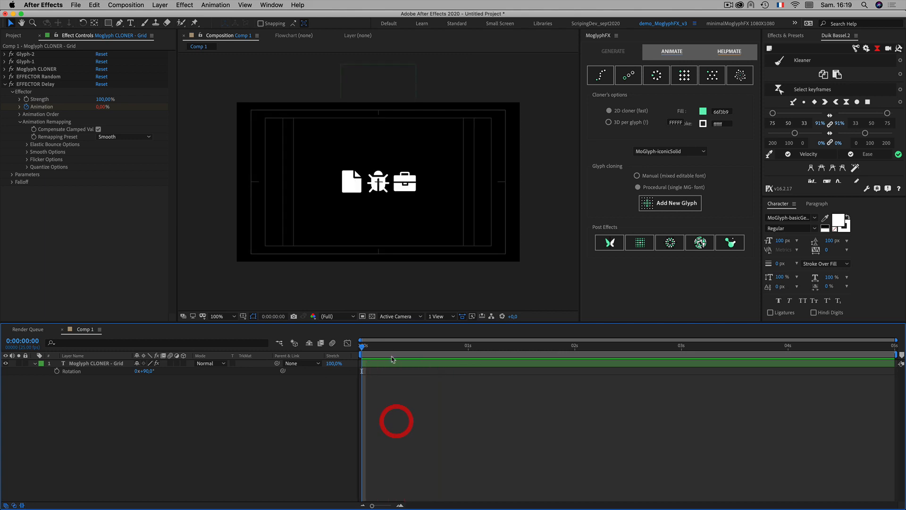
Reveal the Delay effector's Animation keyframes and move the first to 0:00:00:04 and the last to 0:00:01:00.
{"action": "left_click", "coordinate": [391, 363]}
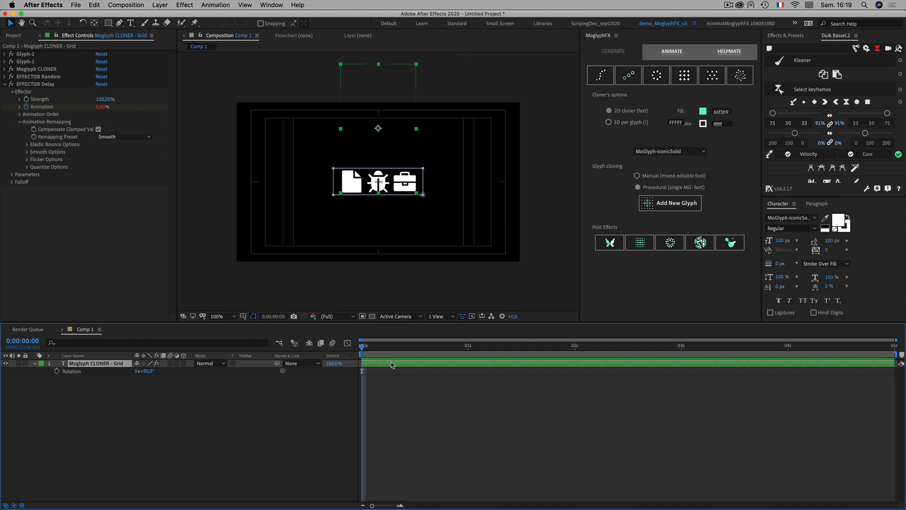
{"action": "key", "text": "u"}
{"action": "left_click_drag", "start_coordinate": [390, 380], "coordinate": [352, 390]}
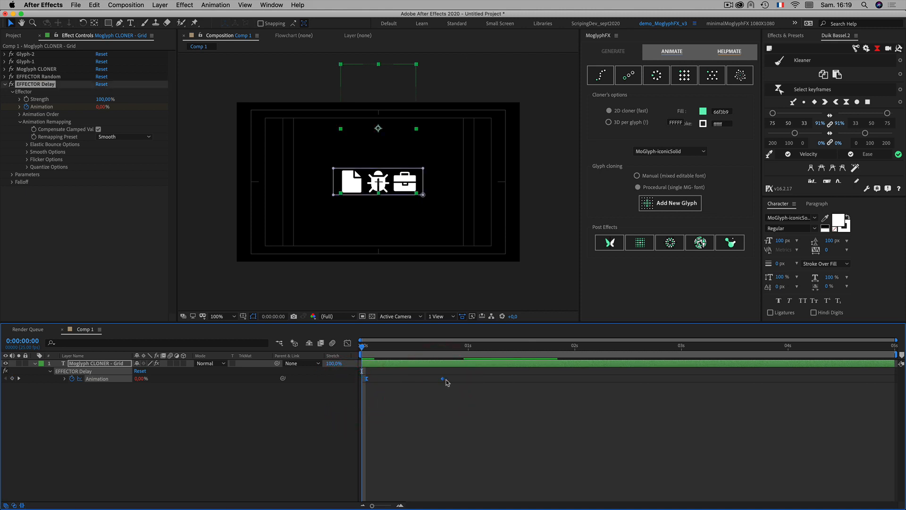
{"action": "left_click_drag", "start_coordinate": [447, 382], "coordinate": [455, 382]}
{"action": "left_click", "coordinate": [472, 410]}
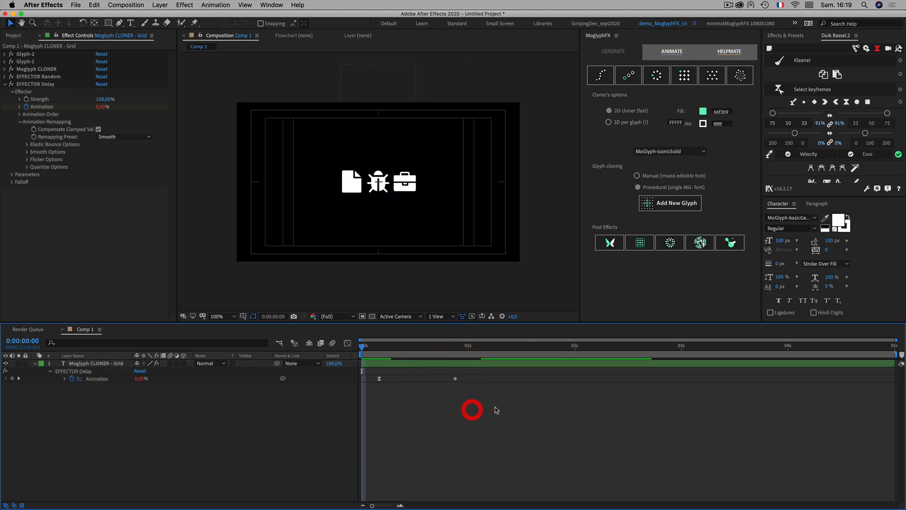
{"action": "left_click_drag", "start_coordinate": [368, 346], "coordinate": [468, 380]}
{"action": "left_click", "coordinate": [572, 412]}
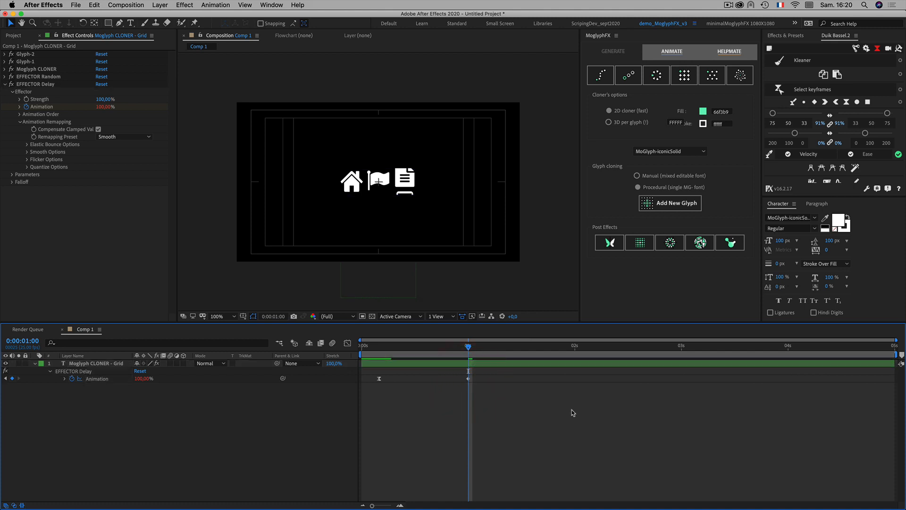
Play the retimed icon row animation several times to check its smooth timing.
{"action": "key", "text": "space"}
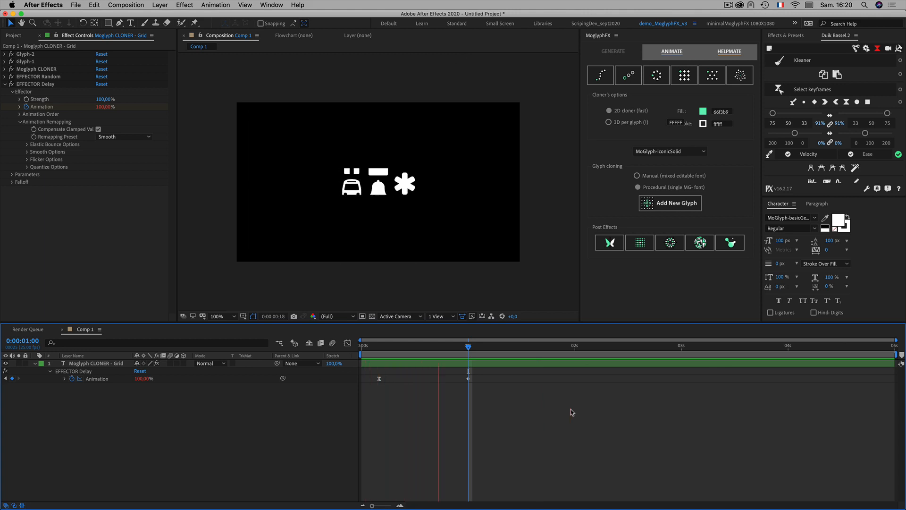
{"action": "key", "text": "space"}
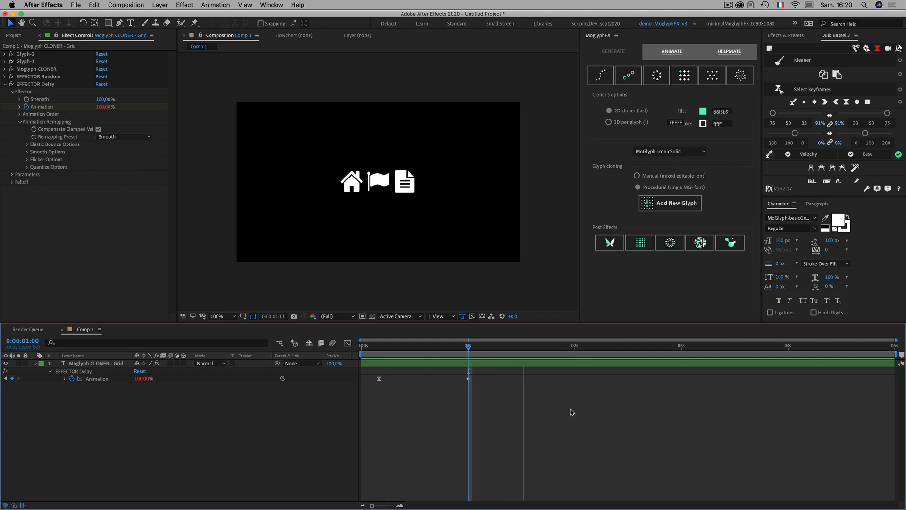
{"action": "key", "text": "space"}
{"action": "key", "text": "space"}
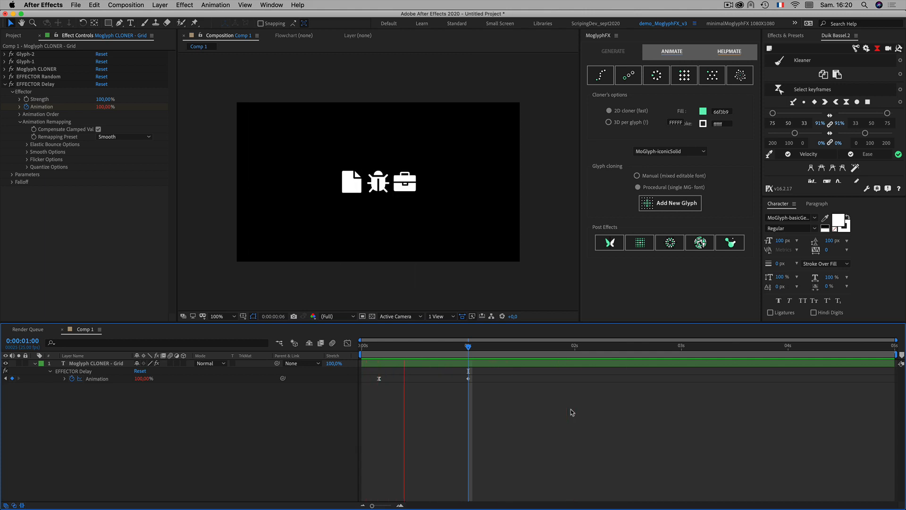
{"action": "key", "text": "space"}
{"action": "key", "text": "space"}
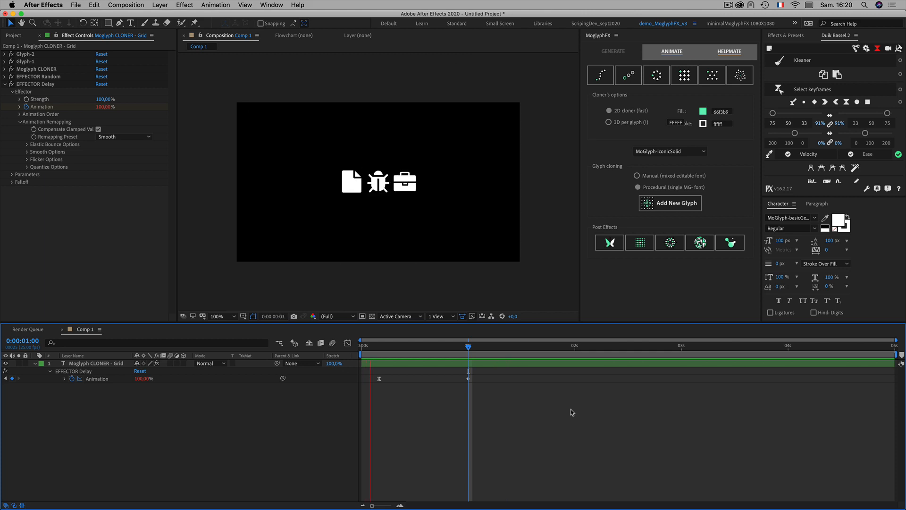
{"action": "key", "text": "space"}
{"action": "key", "text": "space"}
{"action": "key", "text": "space"}
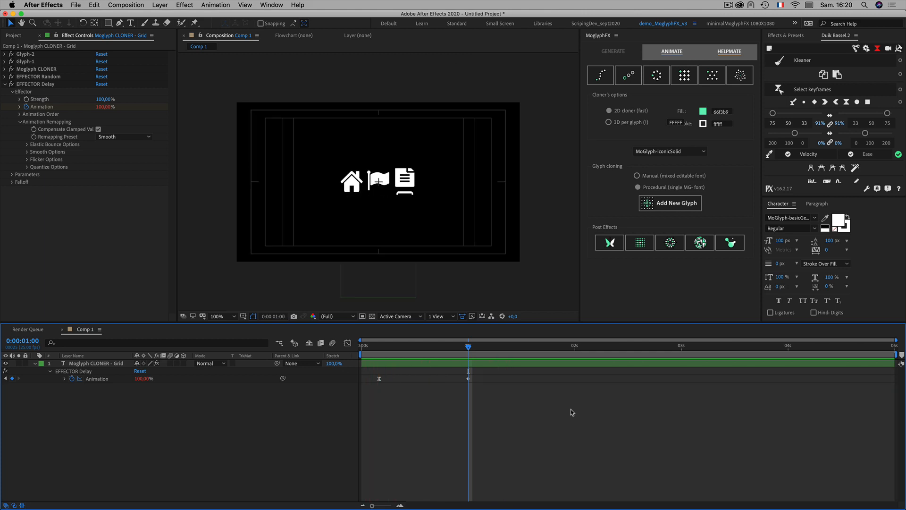
Set Smooth Iterations to 5 in the Delay effector's smooth options and preview the animation.
{"action": "left_click_drag", "start_coordinate": [442, 352], "coordinate": [469, 349]}
{"action": "left_click", "coordinate": [27, 152]}
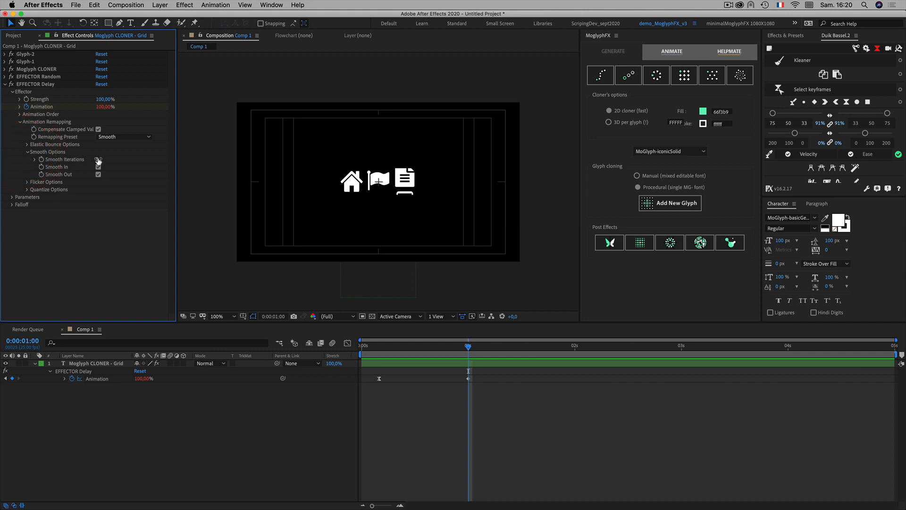
{"action": "left_click", "coordinate": [97, 160]}
{"action": "left_click", "coordinate": [240, 441]}
{"action": "key", "text": "space"}
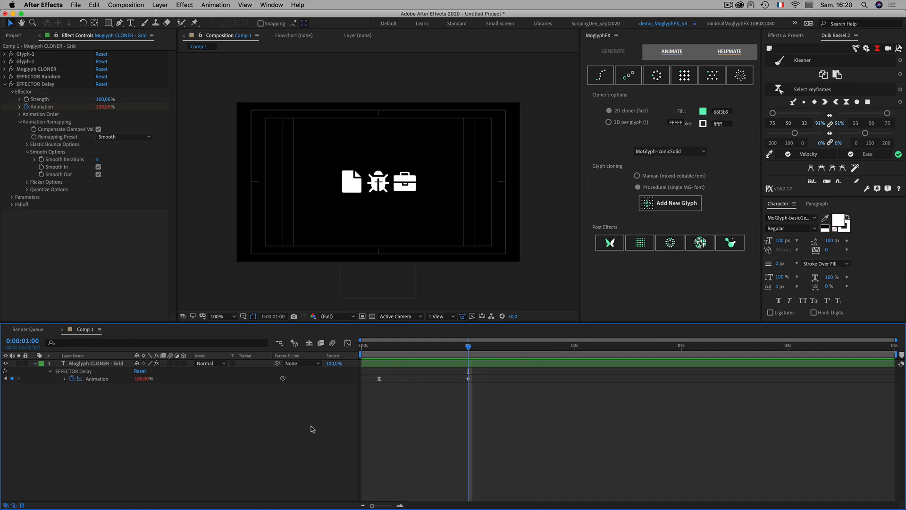
{"action": "key", "text": "space"}
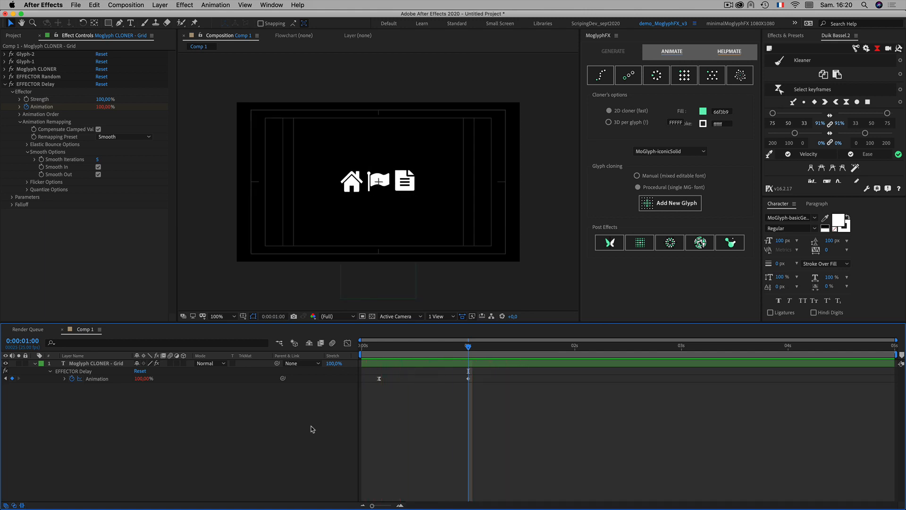
Move the Delay effector's last Animation keyframe to about 0:00:01:03 and preview the slower row animation.
{"action": "left_click", "coordinate": [469, 379]}
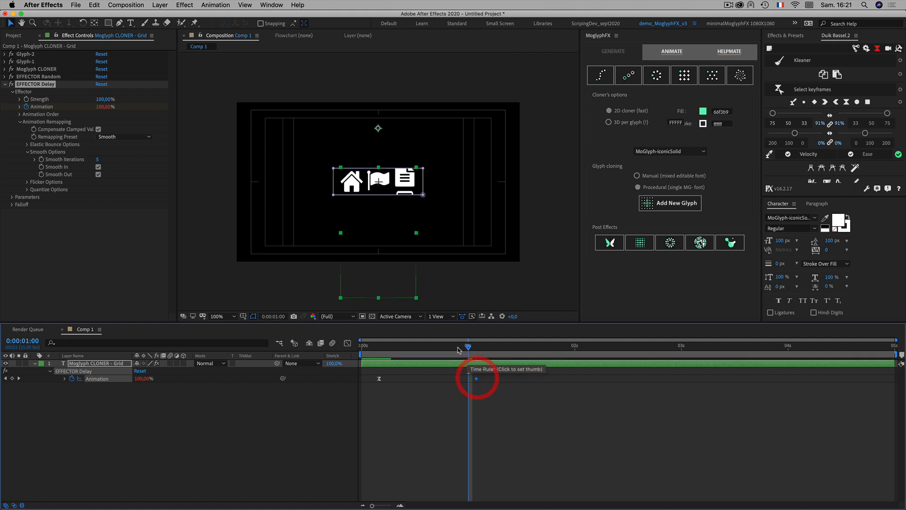
{"action": "mouse_move", "coordinate": [460, 350]}
{"action": "left_mouse_down"}
{"action": "mouse_move", "coordinate": [476, 350]}
{"action": "mouse_move", "coordinate": [482, 378]}
{"action": "mouse_move", "coordinate": [447, 352]}
{"action": "mouse_move", "coordinate": [478, 351]}
{"action": "left_mouse_up"}
{"action": "key", "text": "space"}
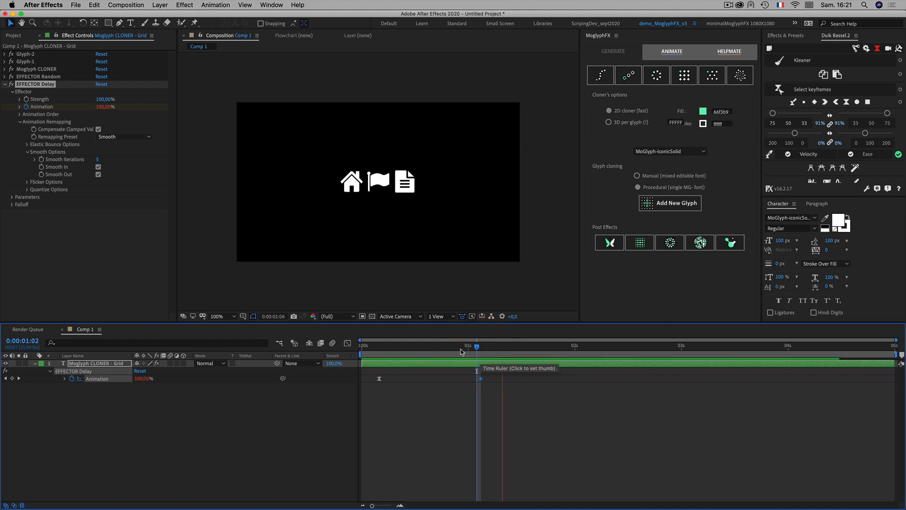
{"action": "mouse_move", "coordinate": [460, 352]}
{"action": "left_mouse_down"}
{"action": "mouse_move", "coordinate": [443, 350]}
{"action": "mouse_move", "coordinate": [476, 354]}
{"action": "left_mouse_up"}
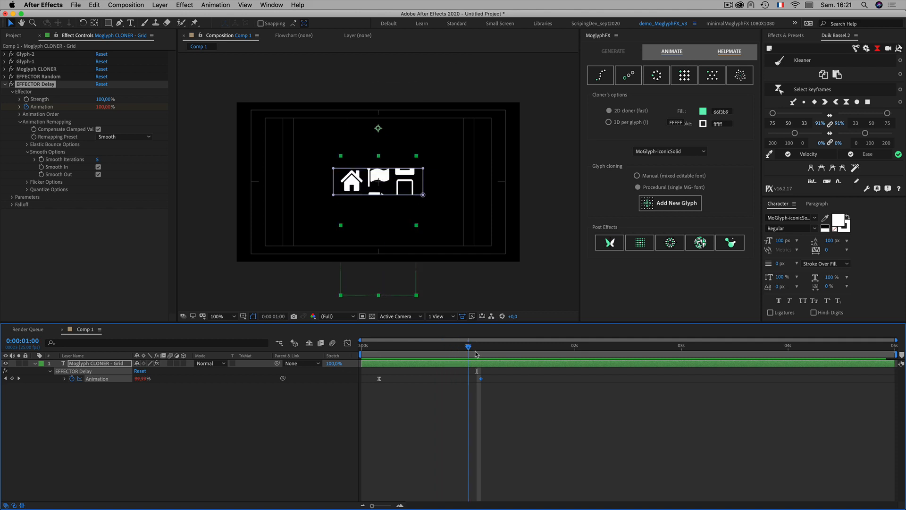
{"action": "left_click", "coordinate": [386, 353]}
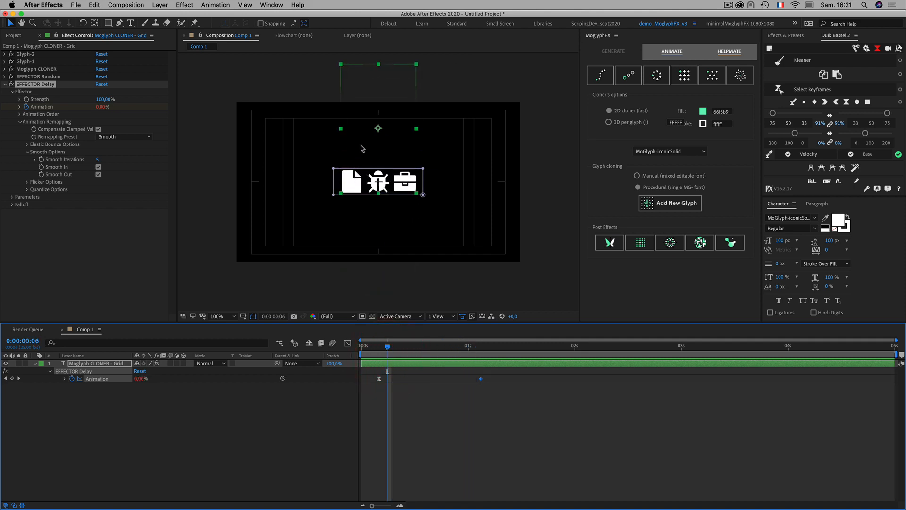
{"action": "left_click_drag", "start_coordinate": [387, 348], "coordinate": [426, 350]}
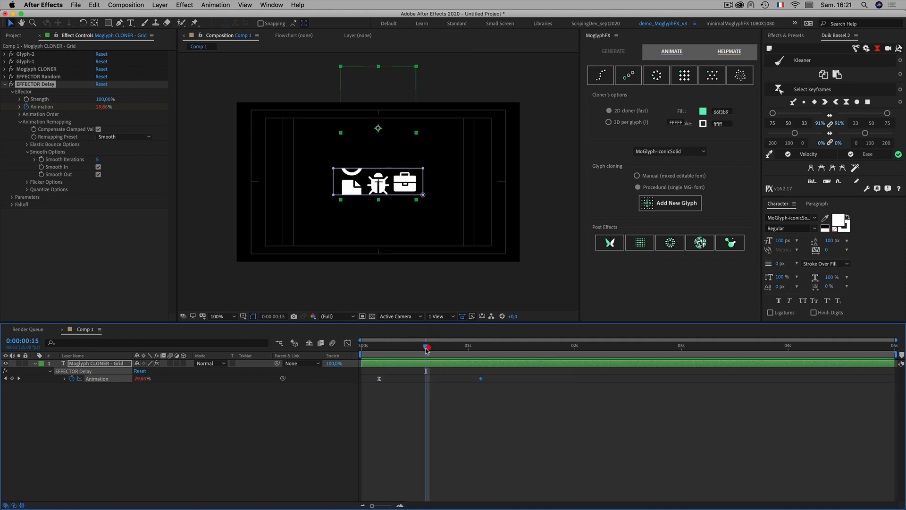
Set the Delay effector's Animation Order Offset to 4 and check the row animation by playing and scrubbing through it.
{"action": "left_click", "coordinate": [20, 114]}
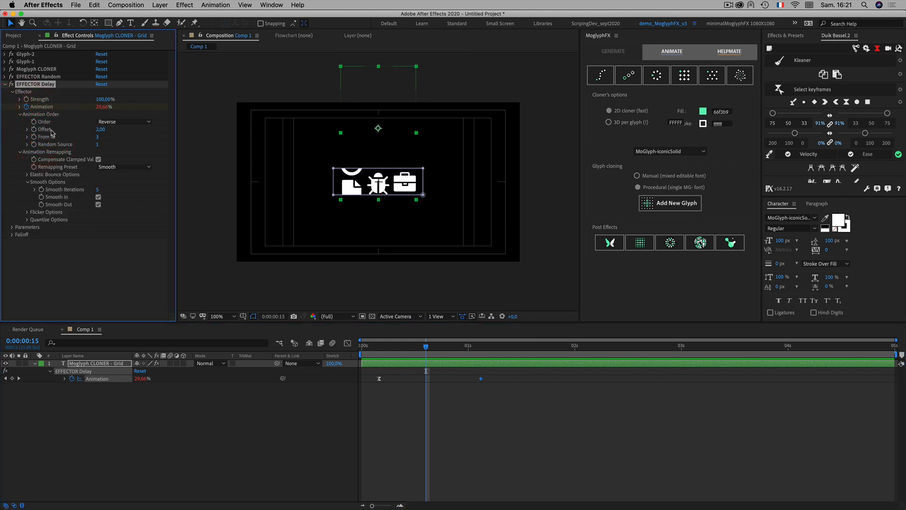
{"action": "left_click", "coordinate": [101, 130]}
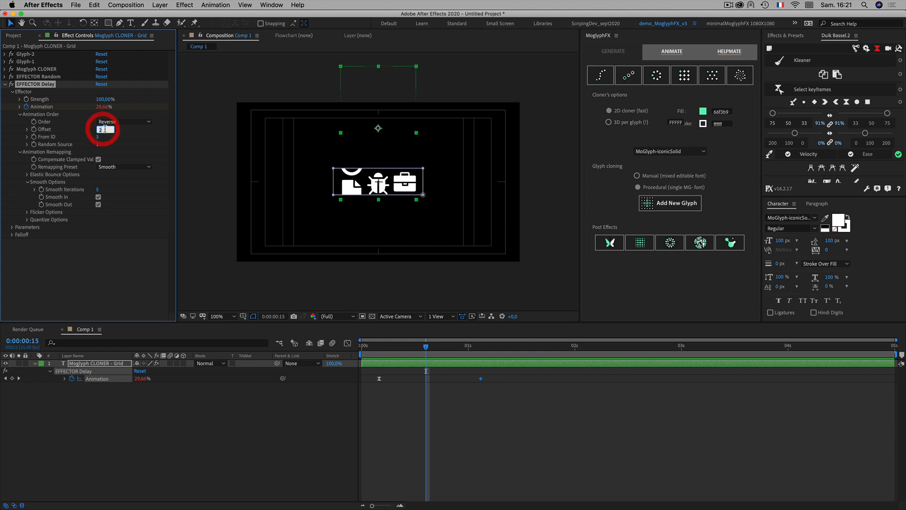
{"action": "type", "text": "4"}
{"action": "left_click", "coordinate": [186, 428]}
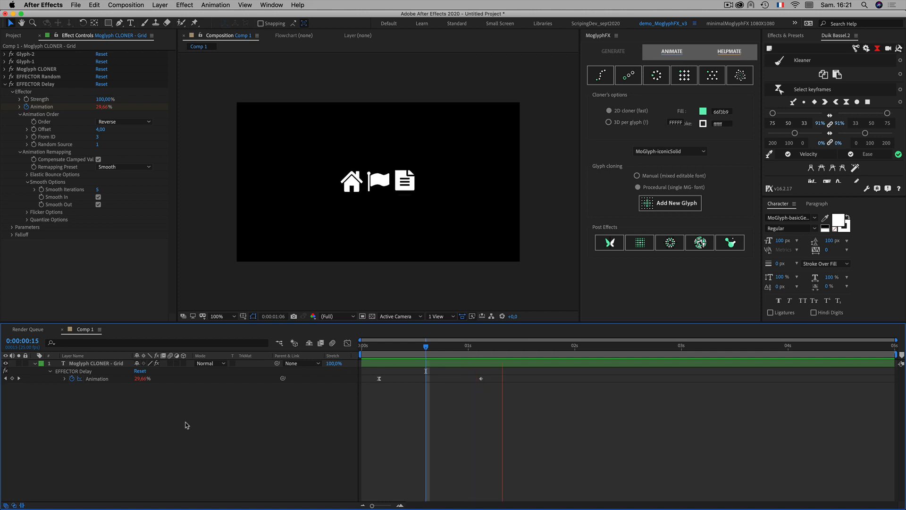
{"action": "key", "text": "space"}
{"action": "key", "text": "space"}
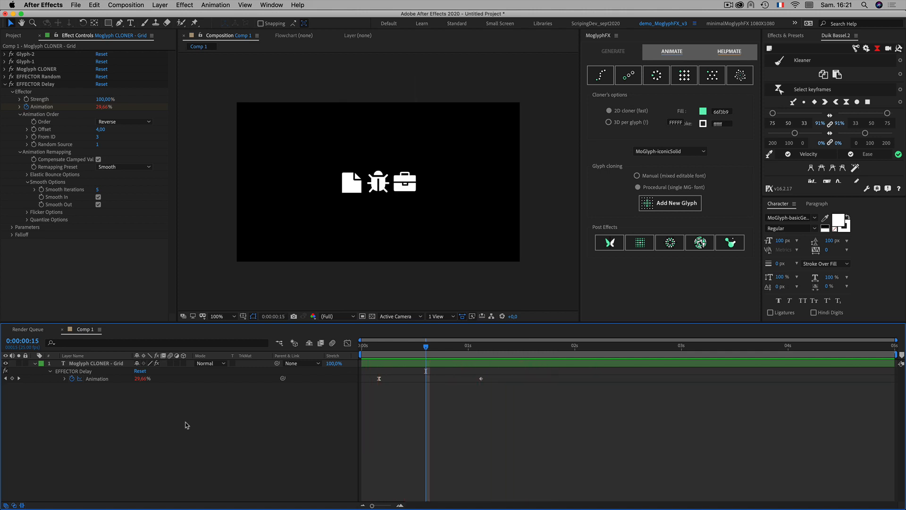
{"action": "key", "text": "space"}
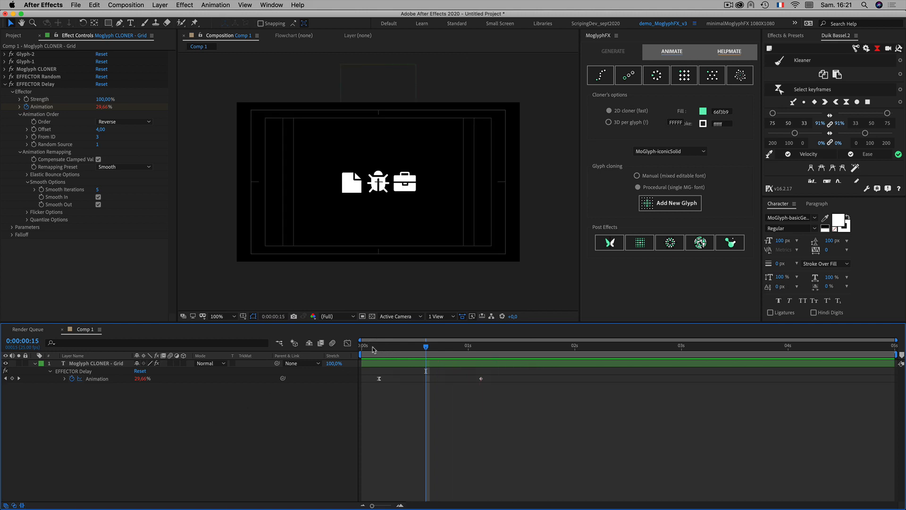
{"action": "left_click_drag", "start_coordinate": [387, 349], "coordinate": [570, 378]}
{"action": "left_click_drag", "start_coordinate": [363, 346], "coordinate": [539, 350]}
{"action": "left_click", "coordinate": [177, 417]}
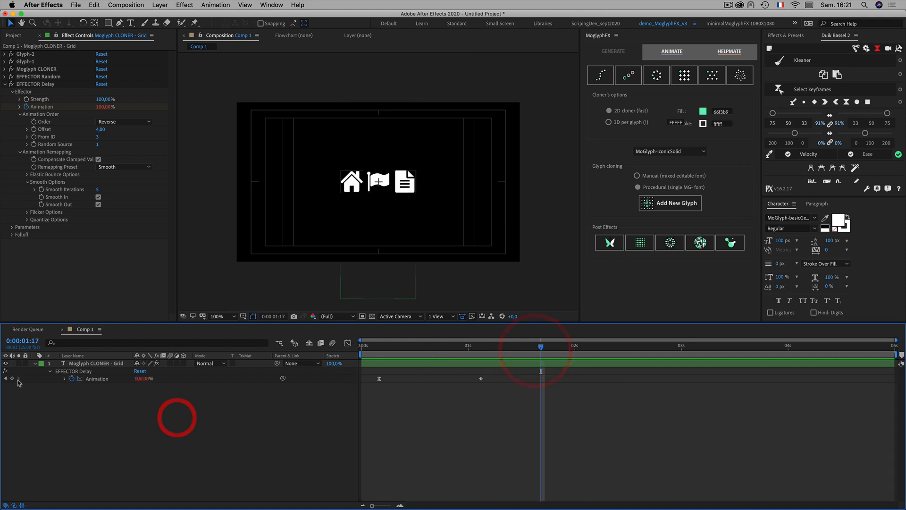
Collapse the layer and Delay effector properties, then set the Random effector's Source to 1754 at the start of the composition.
{"action": "left_click", "coordinate": [34, 364]}
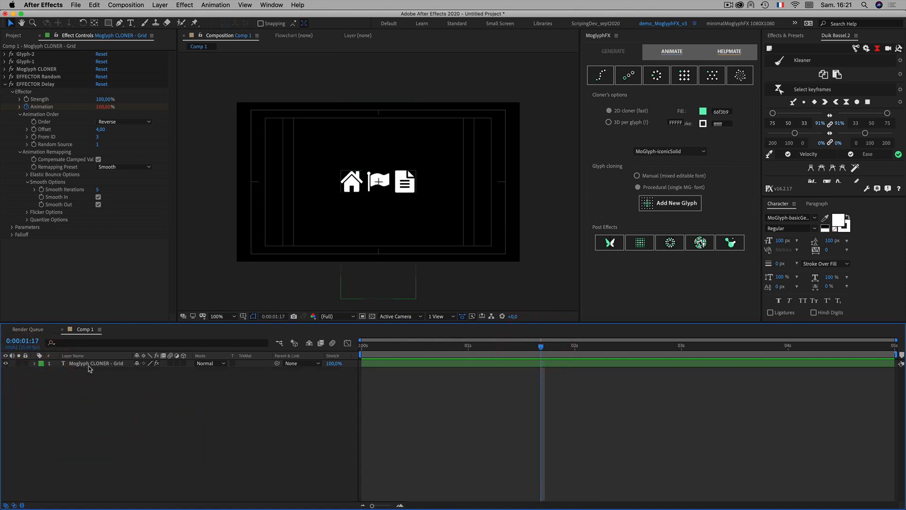
{"action": "left_click", "coordinate": [5, 85]}
{"action": "left_click_drag", "start_coordinate": [541, 346], "coordinate": [352, 348]}
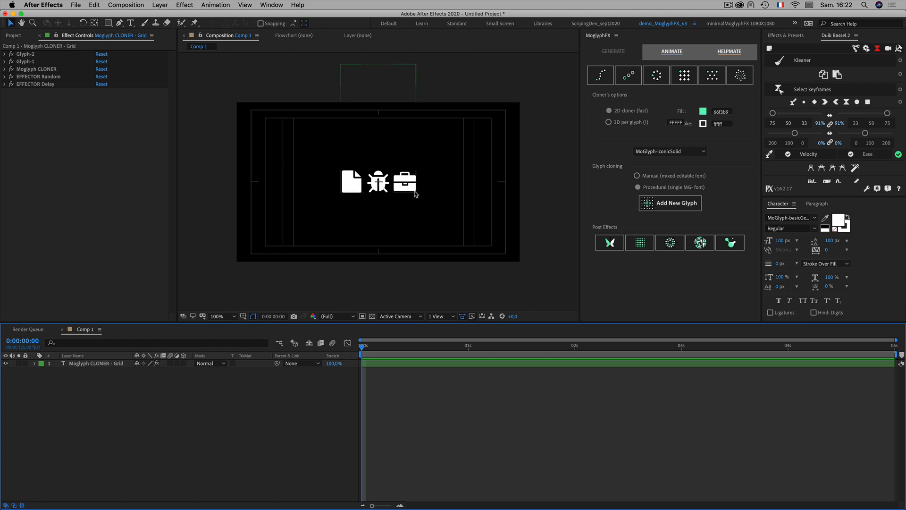
{"action": "left_click", "coordinate": [4, 77]}
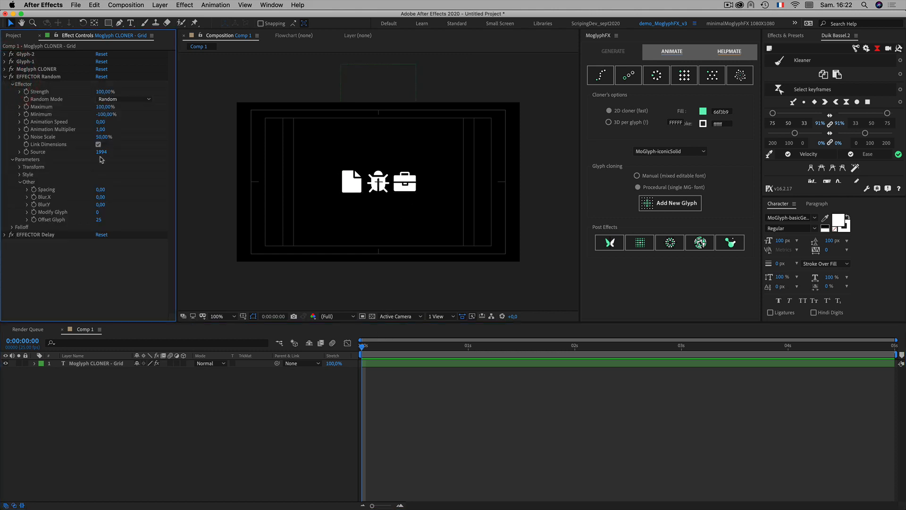
{"action": "left_click_drag", "start_coordinate": [101, 152], "coordinate": [99, 151]}
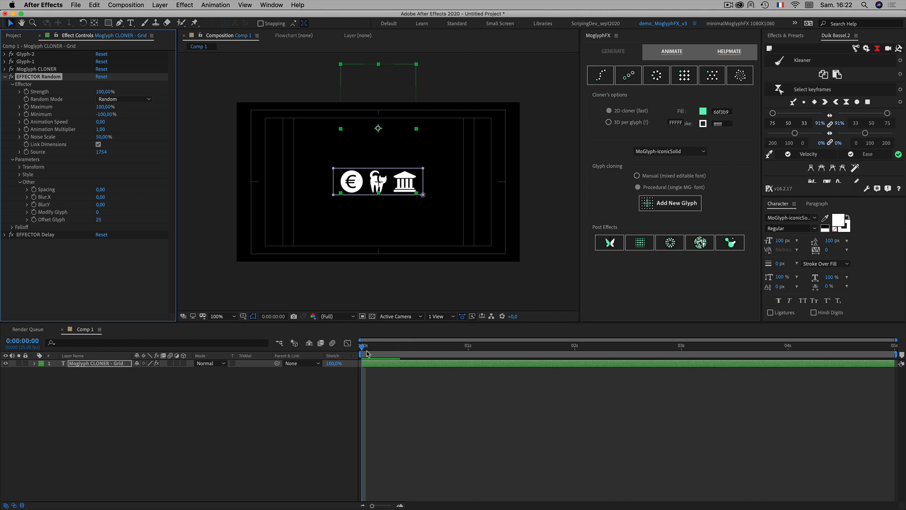
Examine the re-randomized icons along the timeline, comparing the rows shown at the beginning and end of the animation.
{"action": "left_click", "coordinate": [367, 354]}
{"action": "key", "text": "space"}
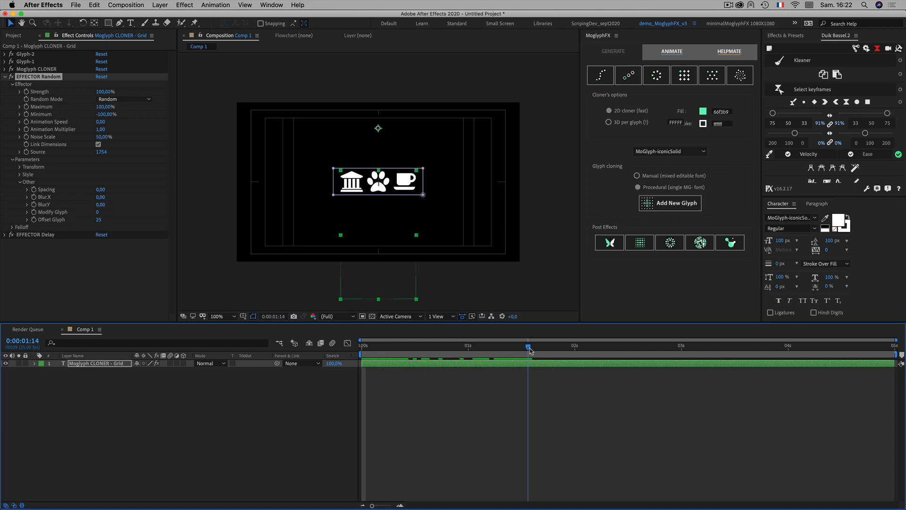
{"action": "left_click_drag", "start_coordinate": [530, 350], "coordinate": [532, 348]}
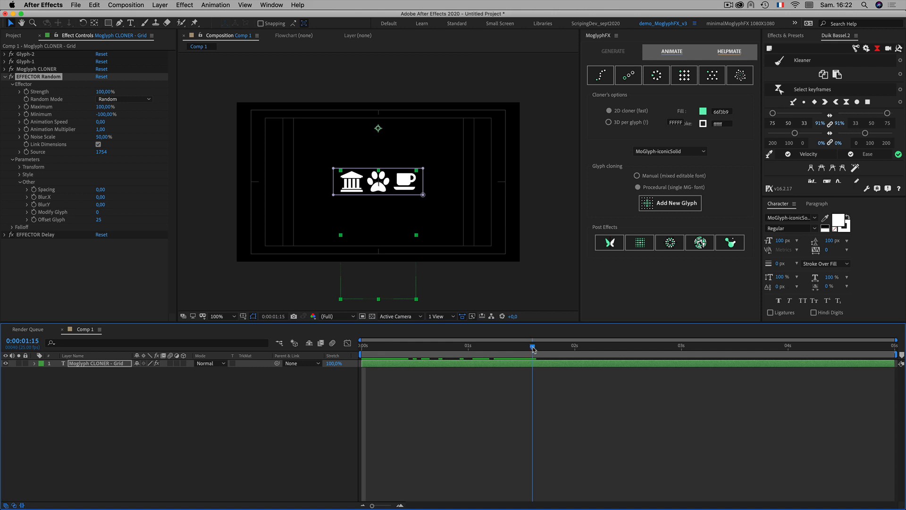
{"action": "left_click_drag", "start_coordinate": [533, 349], "coordinate": [579, 349]}
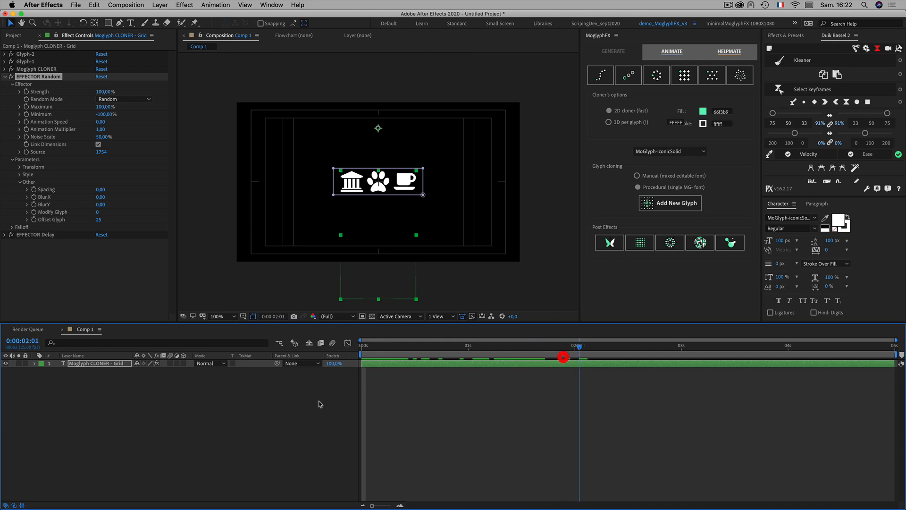
{"action": "left_click", "coordinate": [268, 423]}
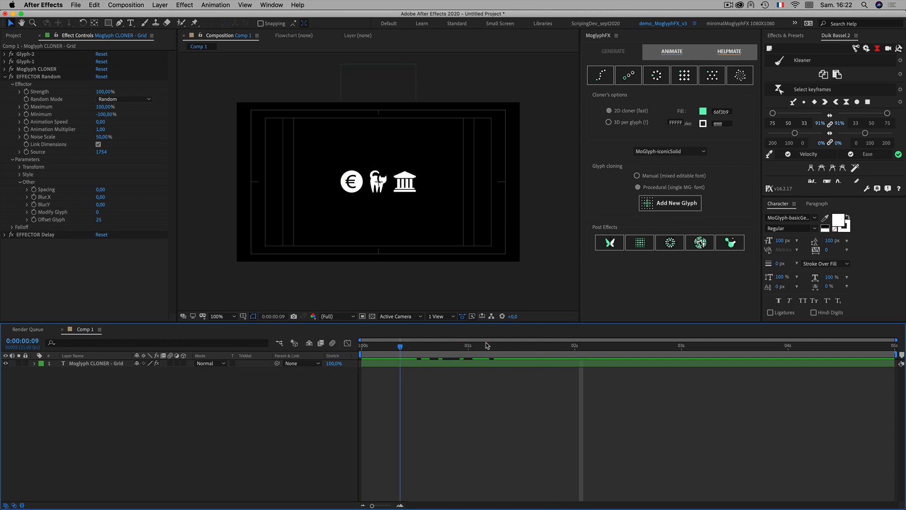
{"action": "left_click", "coordinate": [654, 350]}
{"action": "left_click_drag", "start_coordinate": [654, 352], "coordinate": [372, 349]}
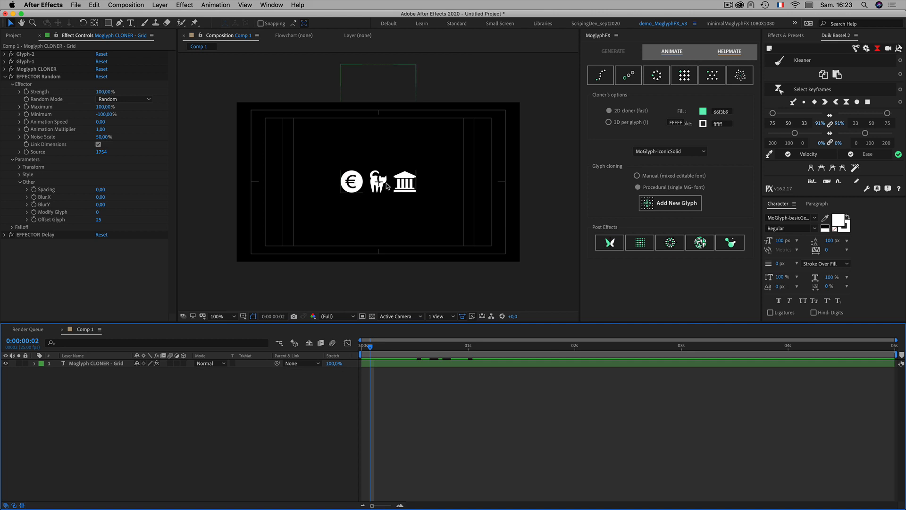
{"action": "left_click", "coordinate": [117, 411]}
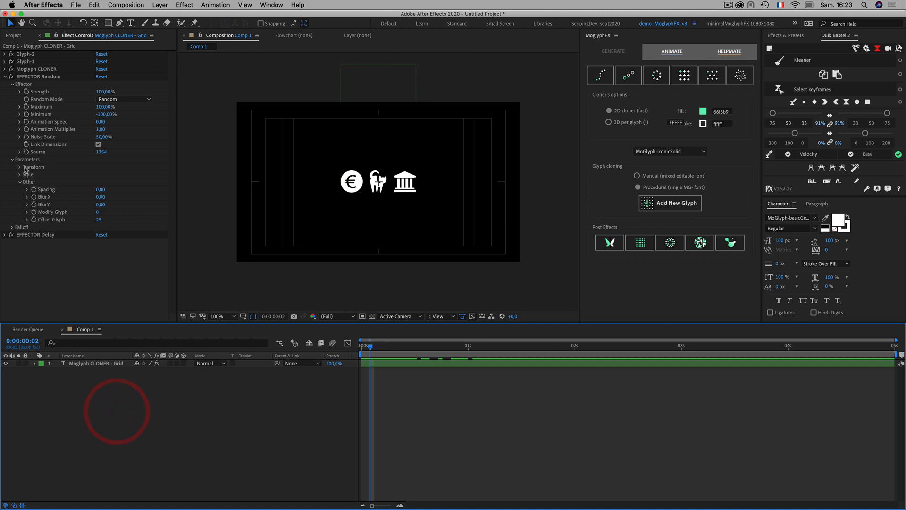
Add a Plain effector to the Moglyph CLONER - Grid layer with Rows based animation disabled.
{"action": "left_click", "coordinate": [5, 77]}
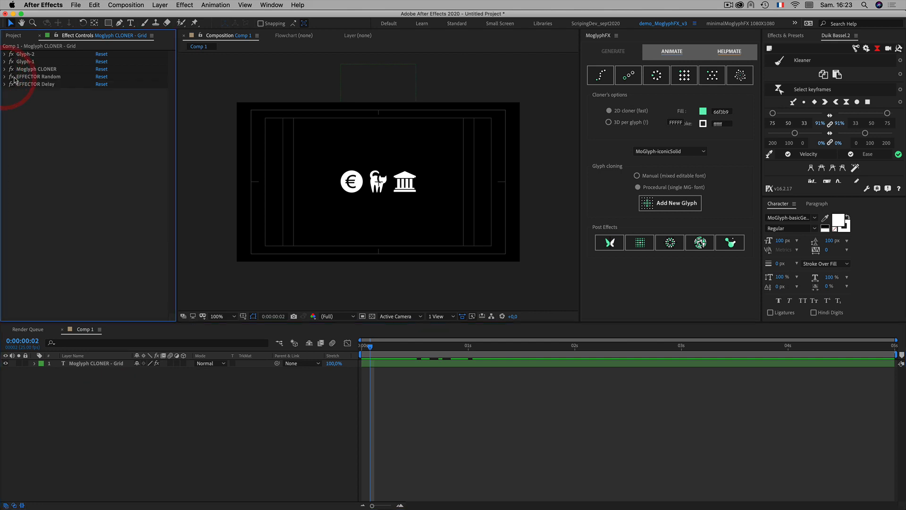
{"action": "left_click", "coordinate": [69, 415]}
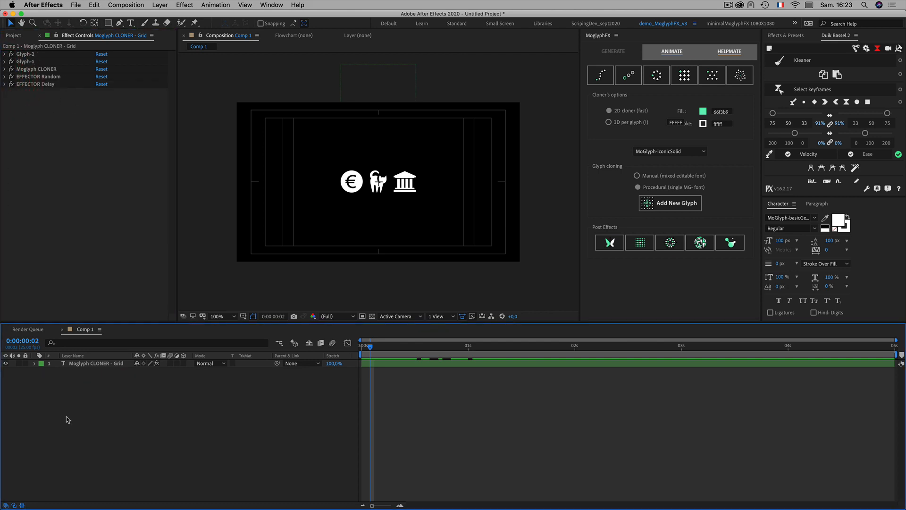
{"action": "left_click", "coordinate": [79, 364]}
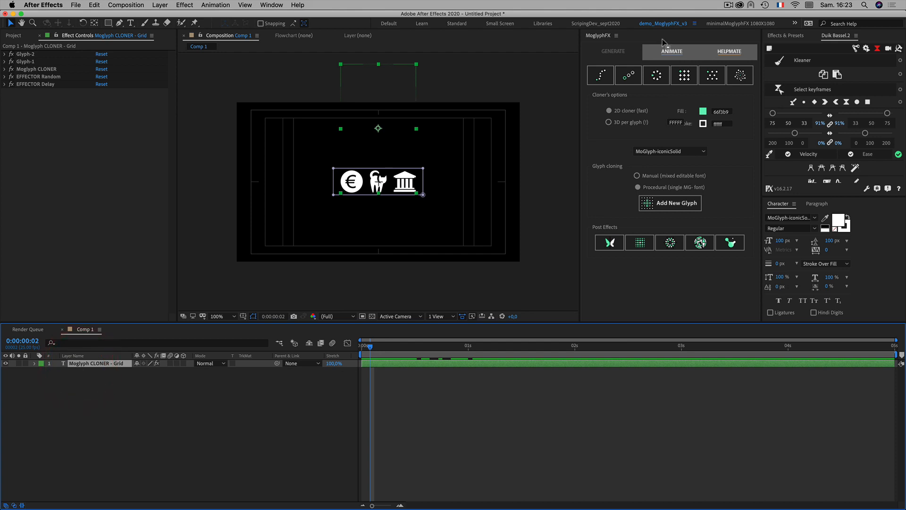
{"action": "left_click", "coordinate": [653, 53]}
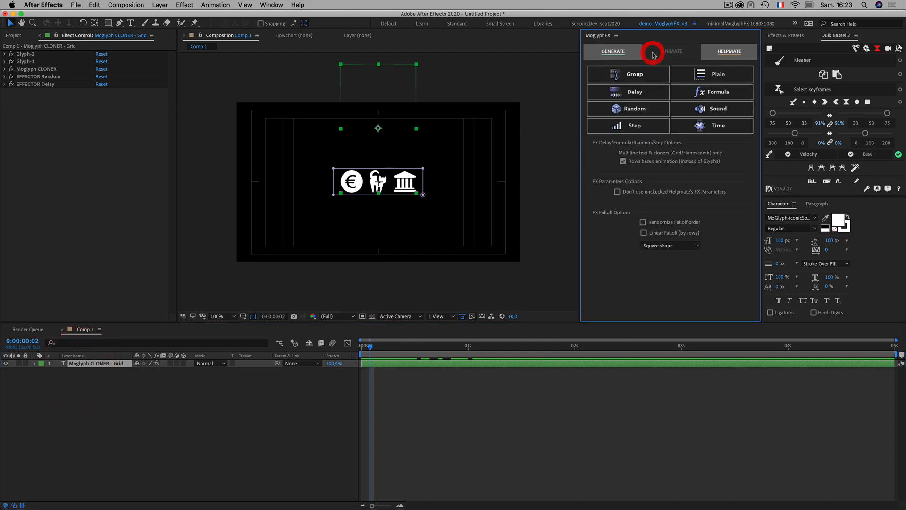
{"action": "left_click", "coordinate": [623, 161]}
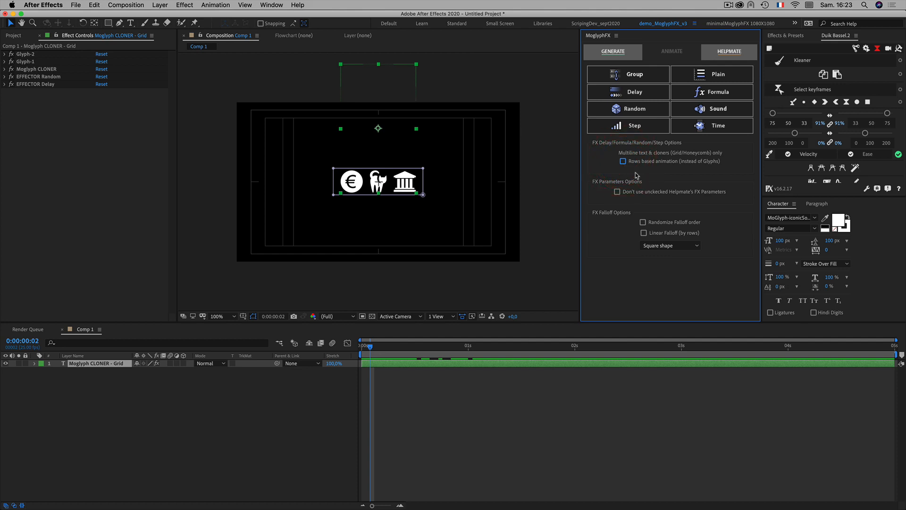
{"action": "left_click", "coordinate": [686, 74]}
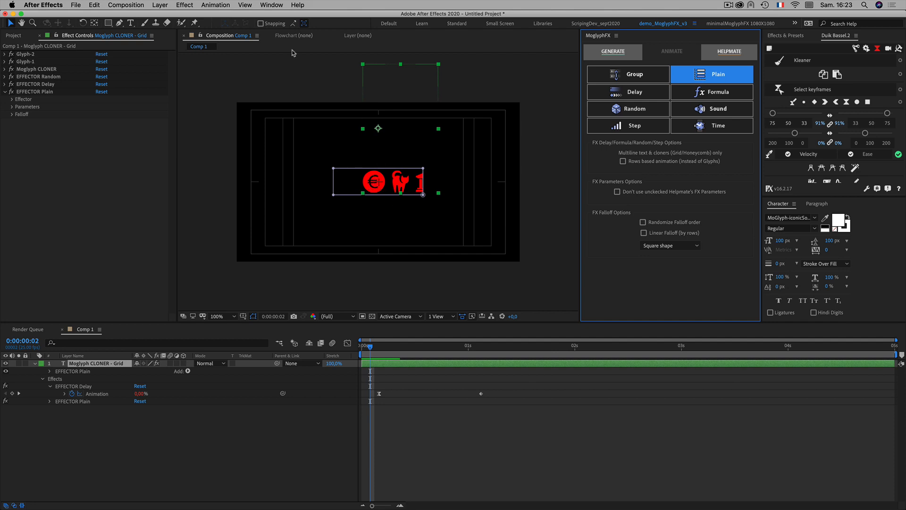
Set the Plain effector's Position.Y transform parameter to 0.
{"action": "left_click", "coordinate": [12, 107]}
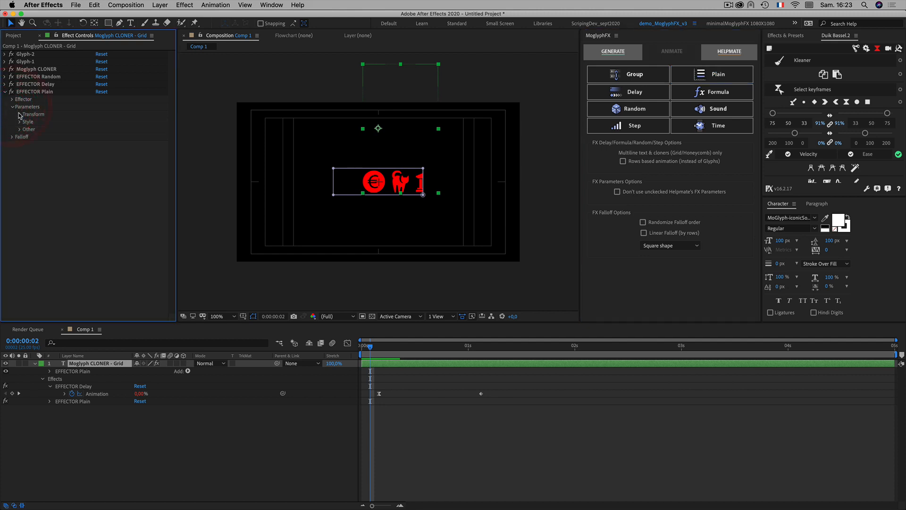
{"action": "left_click", "coordinate": [19, 114]}
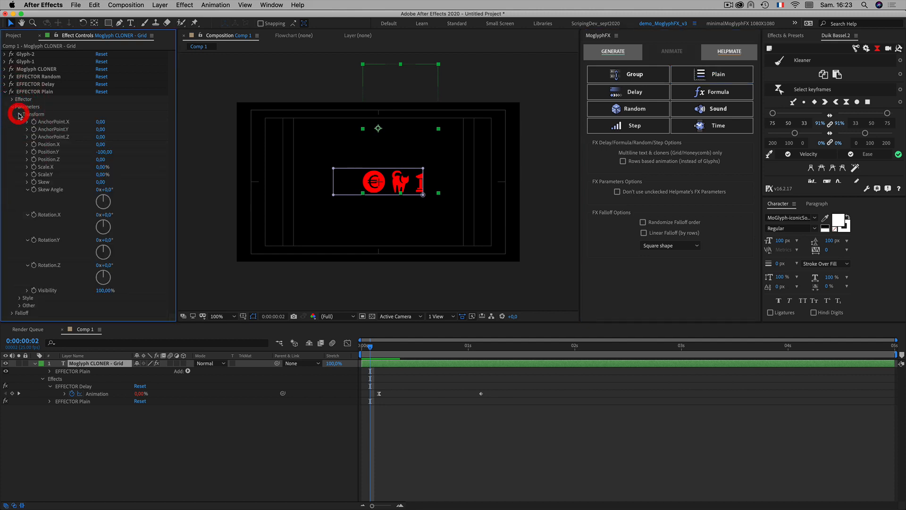
{"action": "left_click", "coordinate": [101, 152]}
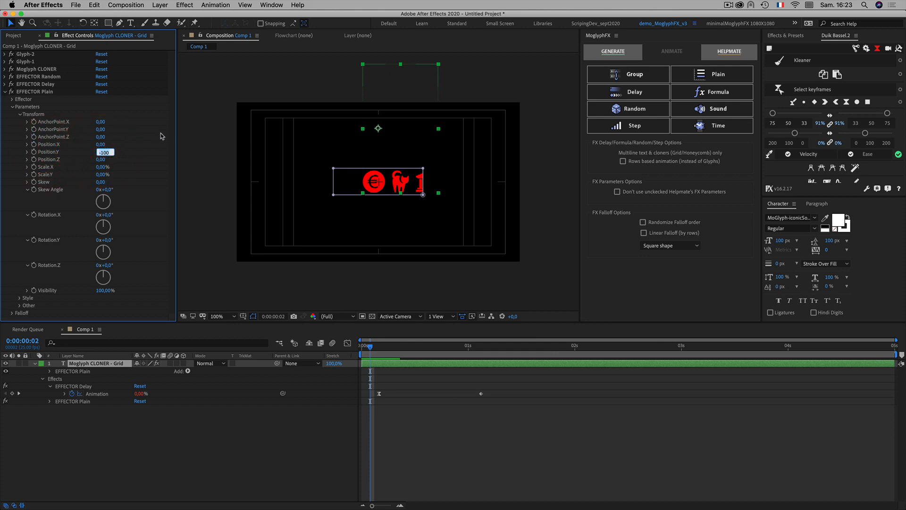
{"action": "type", "text": "0"}
{"action": "left_click", "coordinate": [150, 148]}
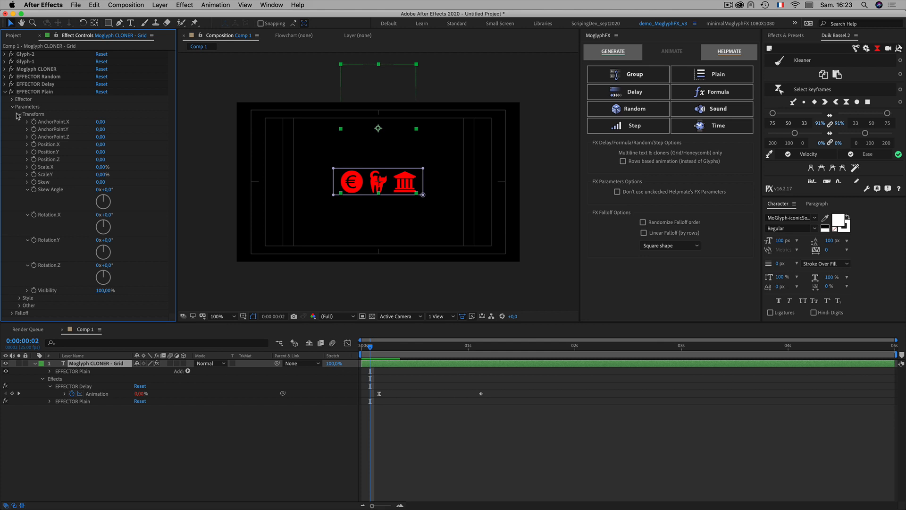
{"action": "left_click", "coordinate": [144, 446]}
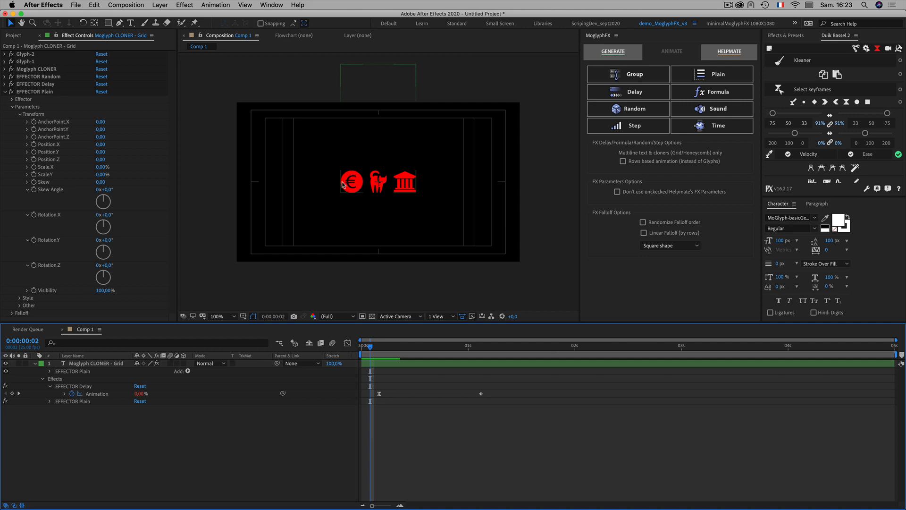
Examine the glyph shapes available for adding a new glyph to the Moglyph CLONER - Grid layer, then dismiss the chooser without adding one.
{"action": "left_click", "coordinate": [131, 427]}
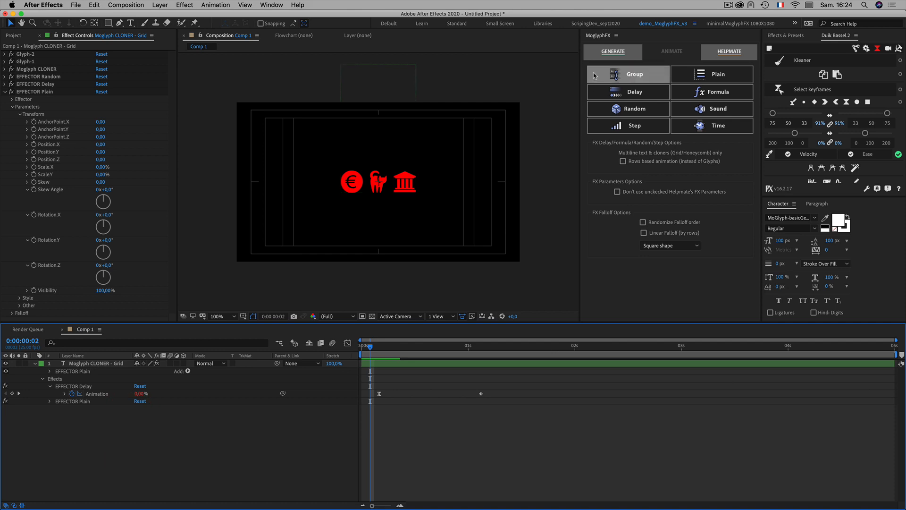
{"action": "left_click", "coordinate": [608, 57]}
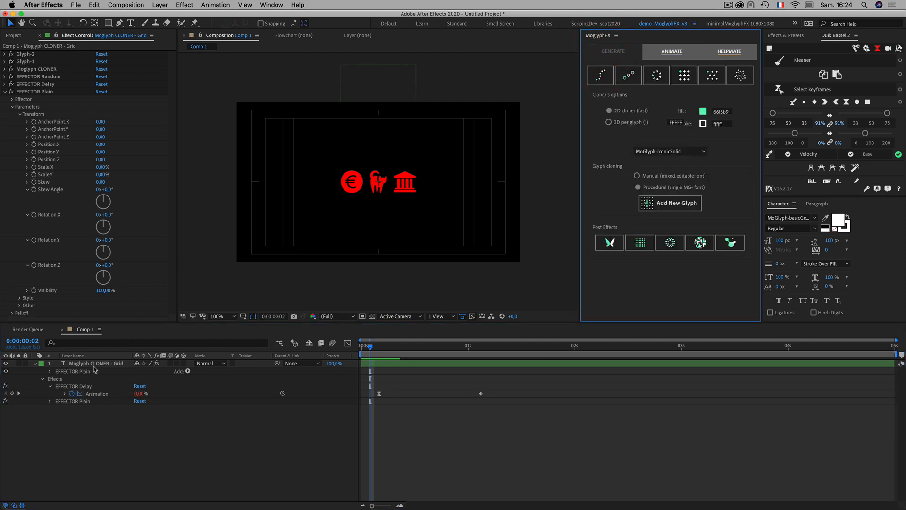
{"action": "left_click", "coordinate": [93, 451]}
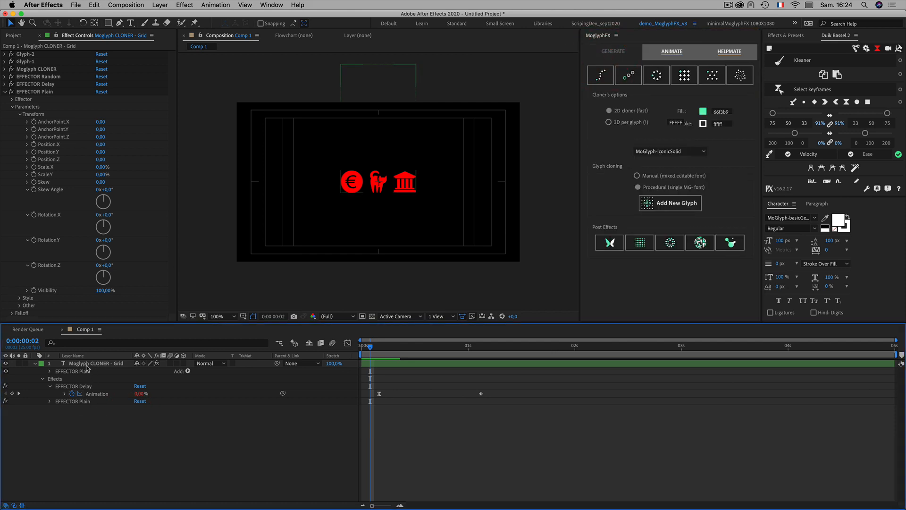
{"action": "left_click", "coordinate": [84, 365]}
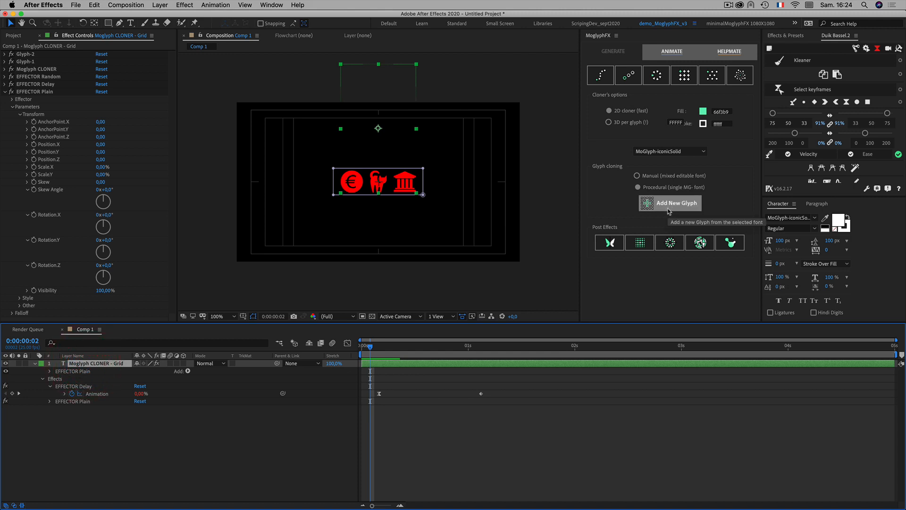
{"action": "left_click", "coordinate": [138, 457]}
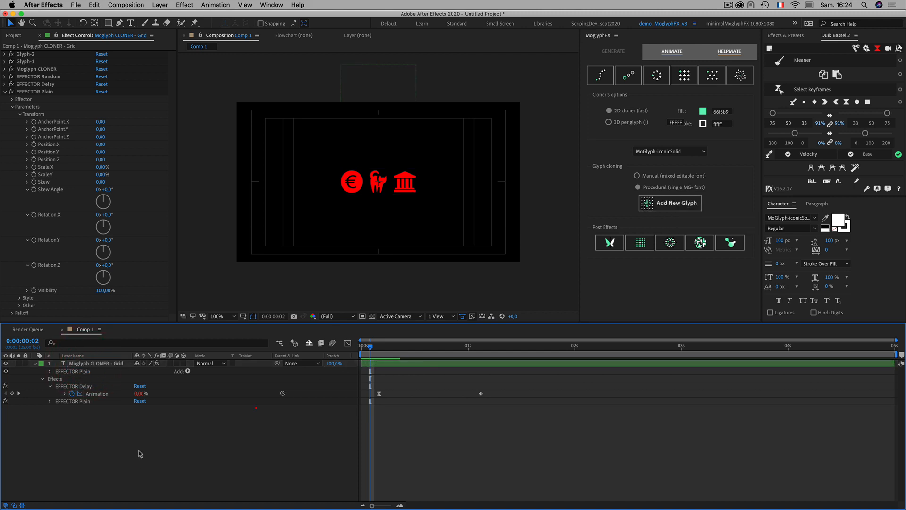
{"action": "left_click", "coordinate": [92, 366]}
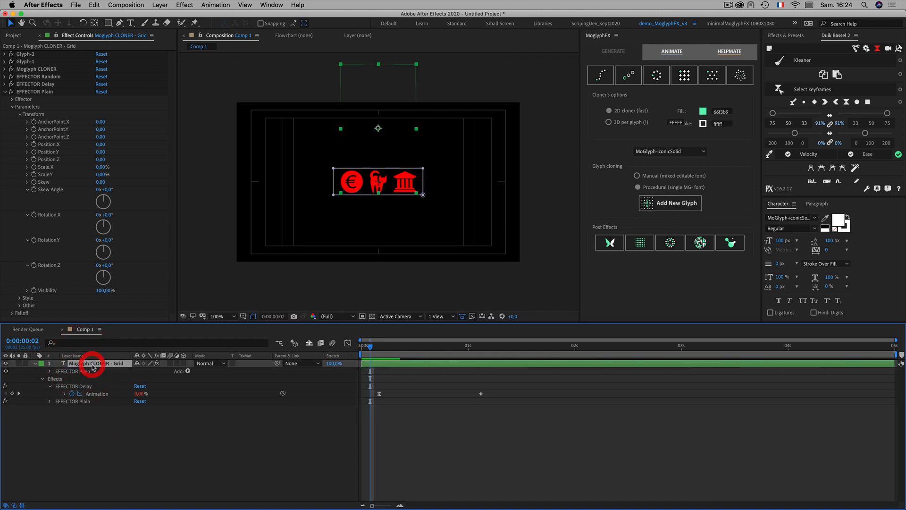
{"action": "left_click", "coordinate": [675, 208]}
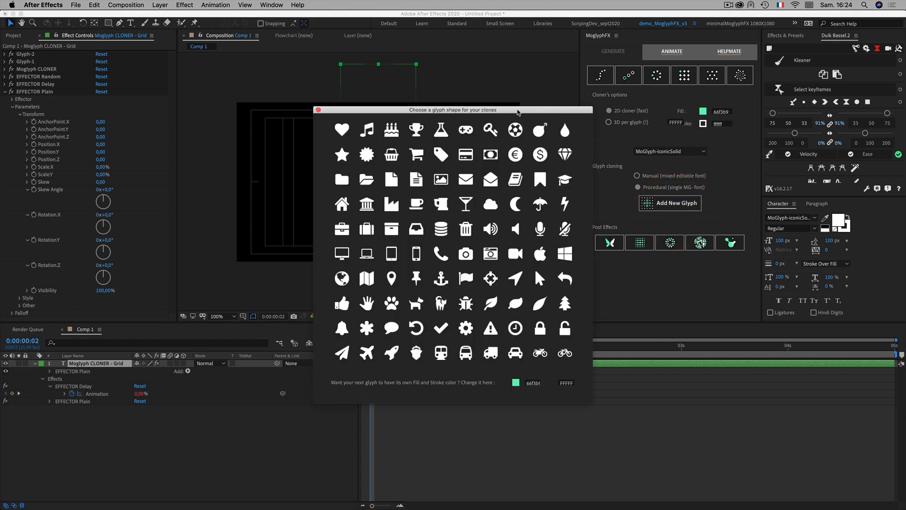
{"action": "left_click_drag", "start_coordinate": [518, 112], "coordinate": [762, 63]}
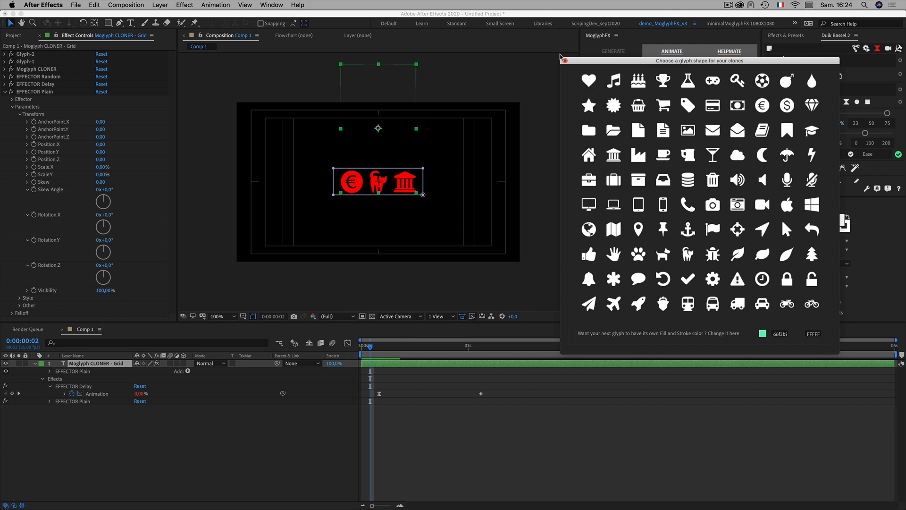
{"action": "left_click", "coordinate": [564, 61]}
{"action": "left_click", "coordinate": [71, 445]}
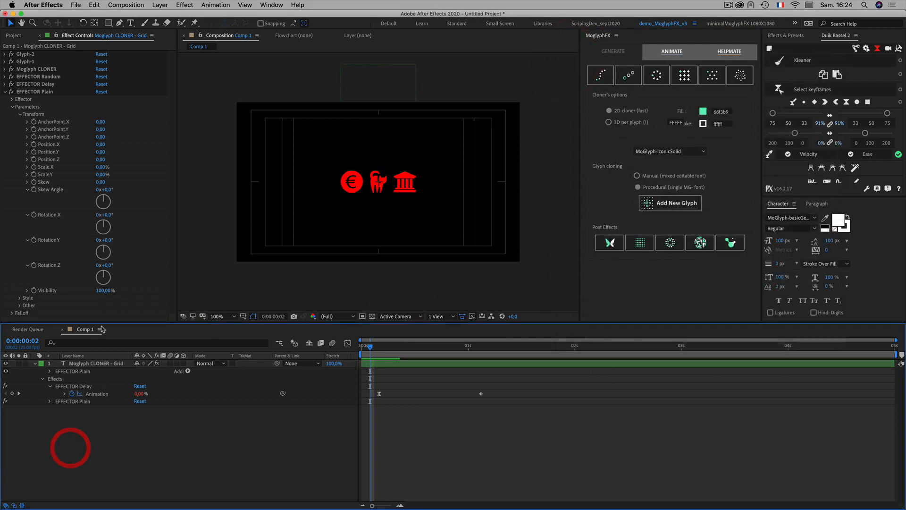
Collapse the Plain effector's Transform parameters and set Modify Glyph to 1 in its Other parameters.
{"action": "left_click", "coordinate": [19, 114]}
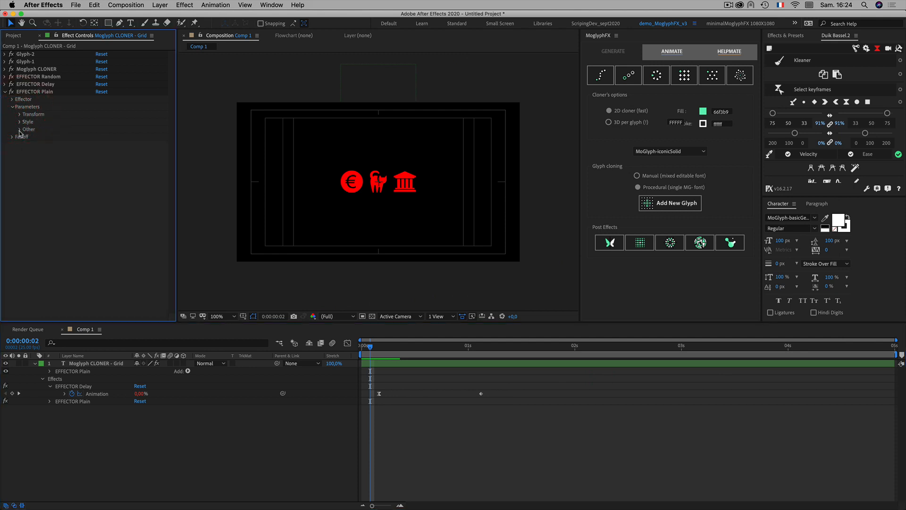
{"action": "left_click", "coordinate": [21, 129]}
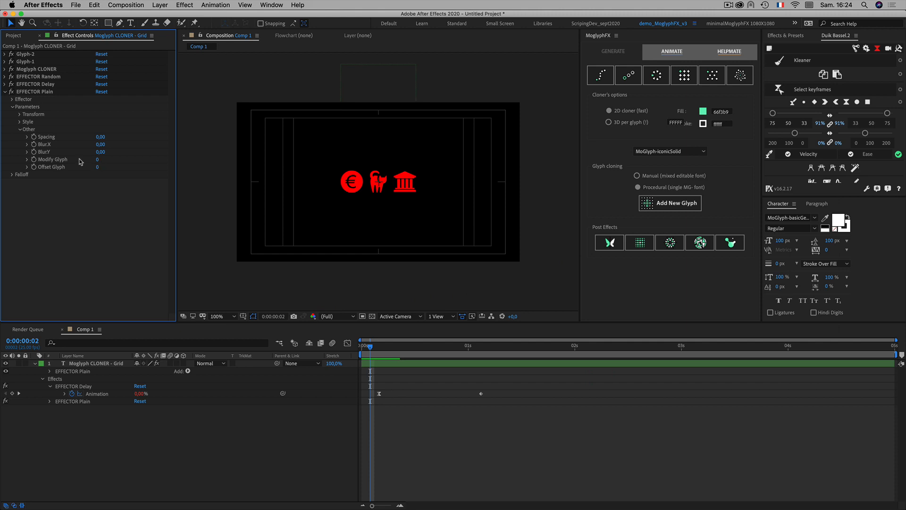
{"action": "left_click", "coordinate": [98, 160]}
{"action": "type", "text": "1"}
{"action": "left_click", "coordinate": [146, 223]}
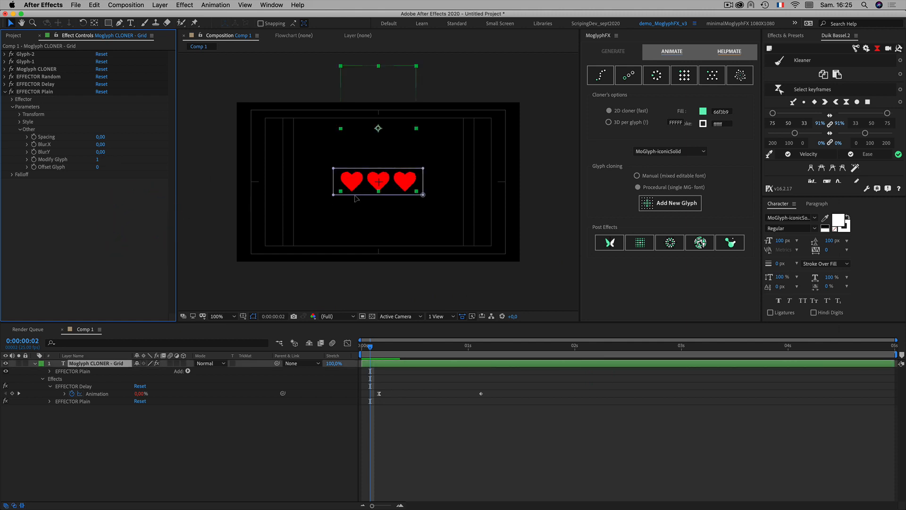
{"action": "left_click", "coordinate": [250, 440]}
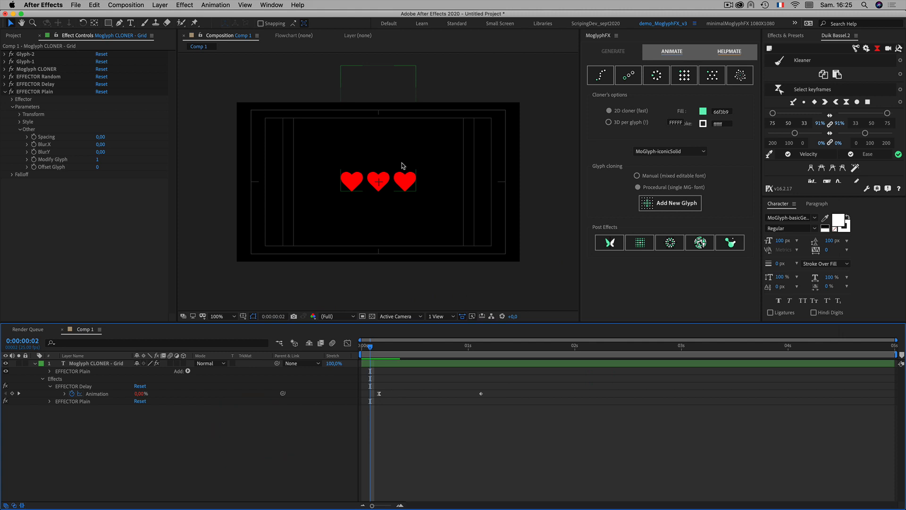
Set Mask 1 of the Moglyph CLONER - Grid layer to None and return to the start of the composition.
{"action": "left_click", "coordinate": [350, 177]}
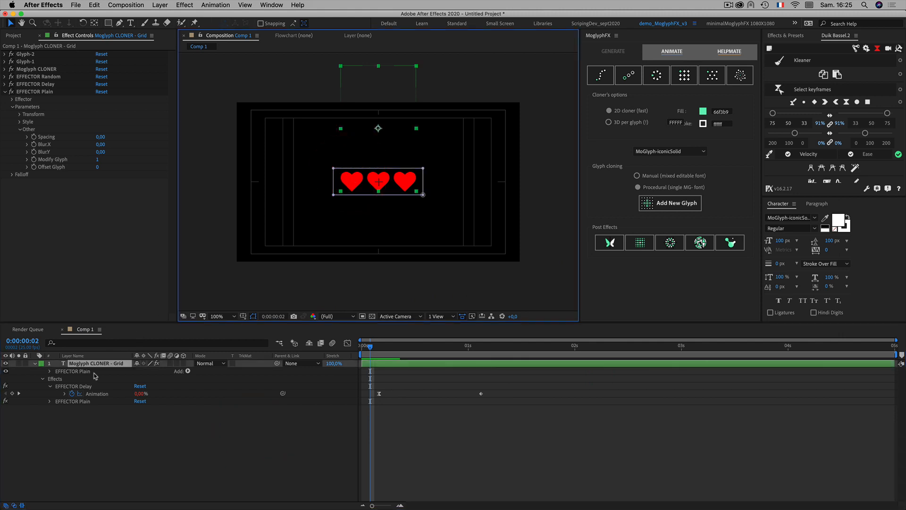
{"action": "key", "text": "m"}
{"action": "left_click", "coordinate": [150, 371]}
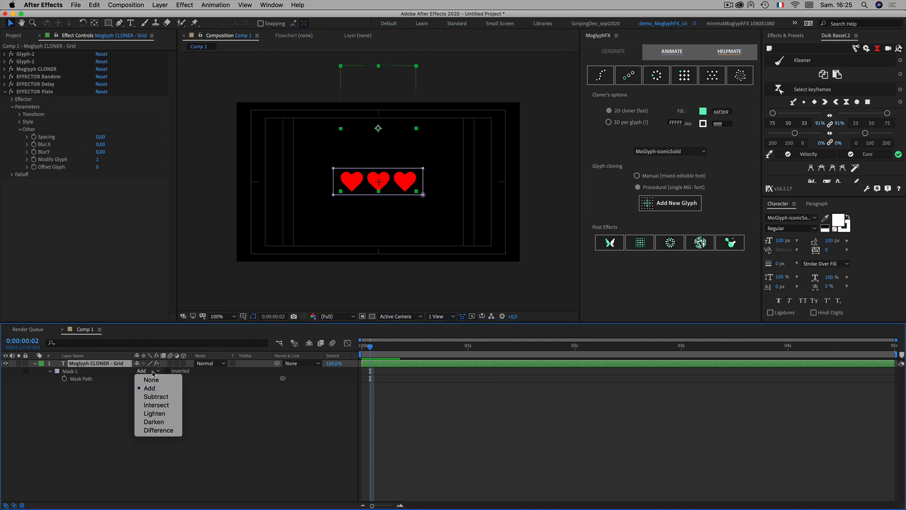
{"action": "left_click", "coordinate": [152, 380]}
{"action": "left_click", "coordinate": [170, 431]}
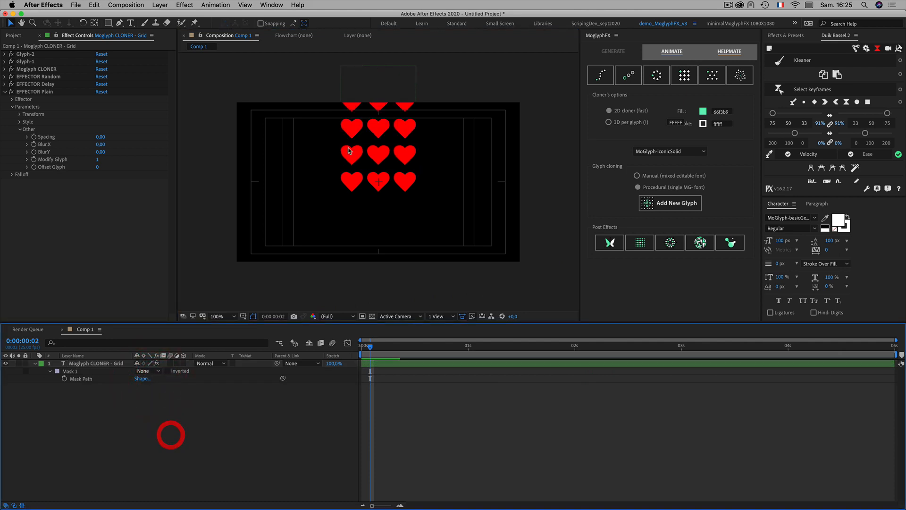
{"action": "left_click_drag", "start_coordinate": [386, 346], "coordinate": [358, 349]}
{"action": "left_click", "coordinate": [135, 439]}
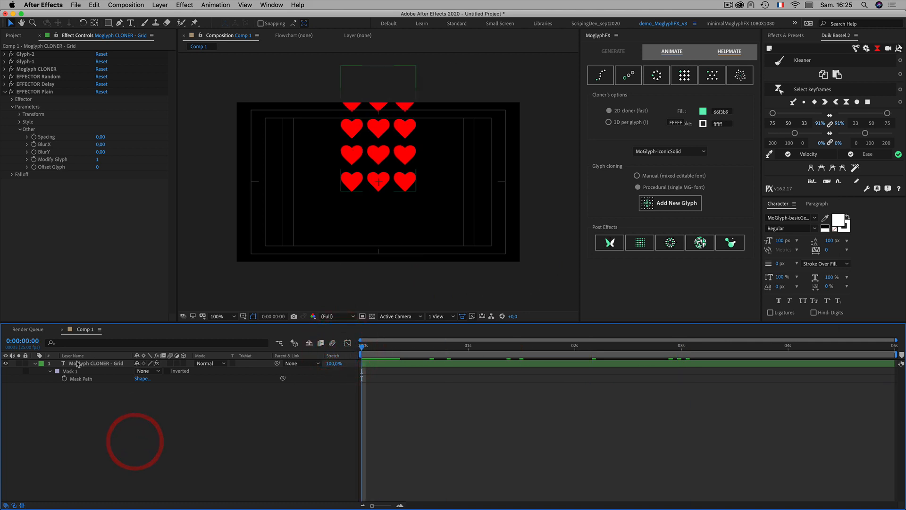
Set the Plain effector's Falloff Completion From to 95% on the Moglyph CLONER - Grid layer.
{"action": "left_click", "coordinate": [77, 363]}
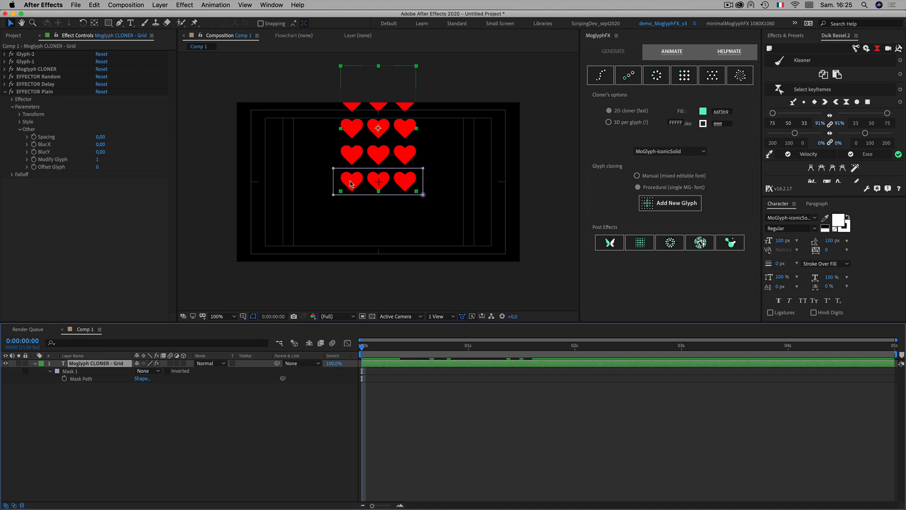
{"action": "left_click", "coordinate": [12, 107]}
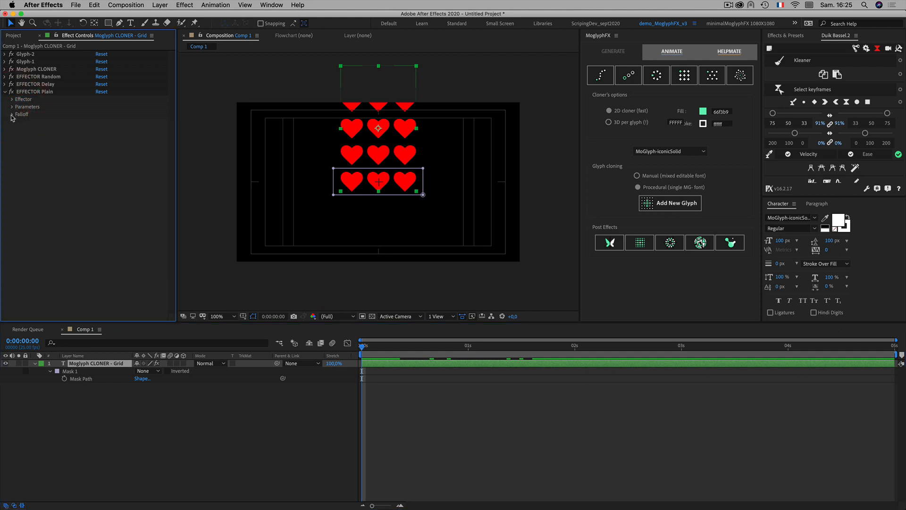
{"action": "left_click", "coordinate": [13, 115]}
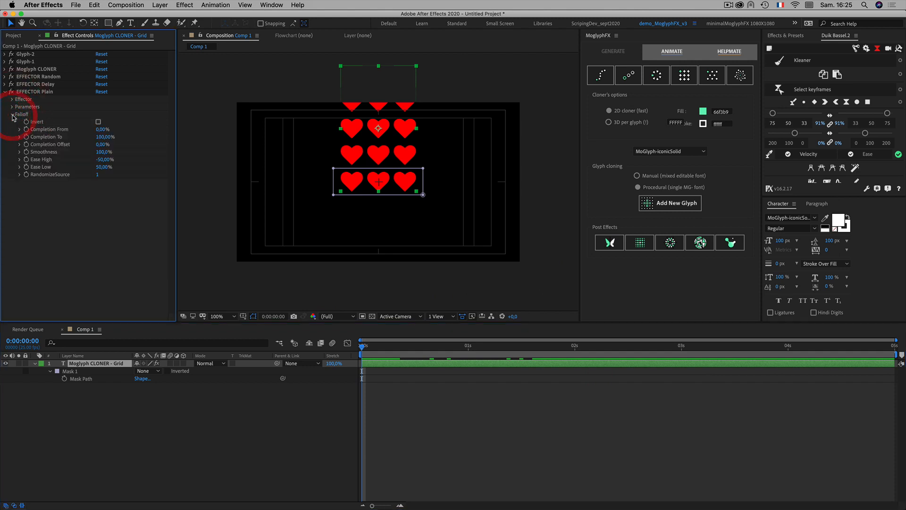
{"action": "left_click", "coordinate": [85, 253]}
{"action": "left_click", "coordinate": [101, 131]}
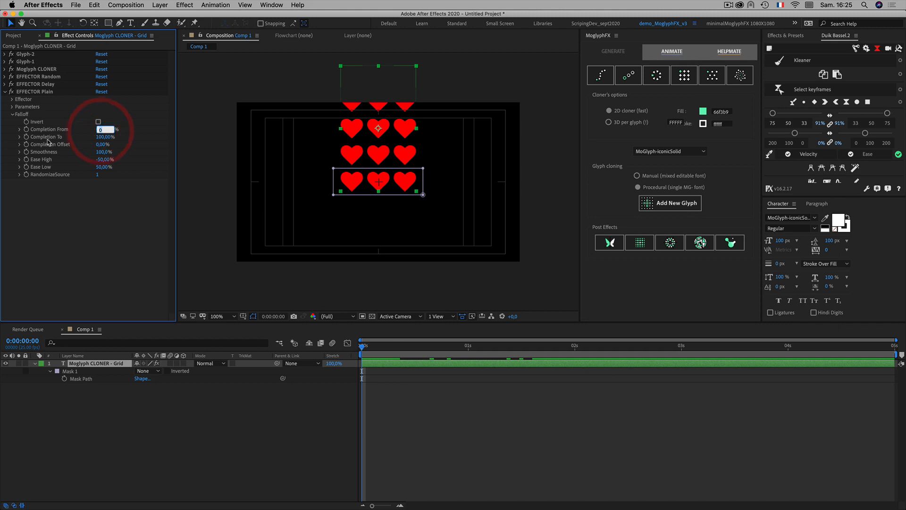
{"action": "left_click", "coordinate": [97, 189]}
{"action": "left_click_drag", "start_coordinate": [101, 130], "coordinate": [152, 138]}
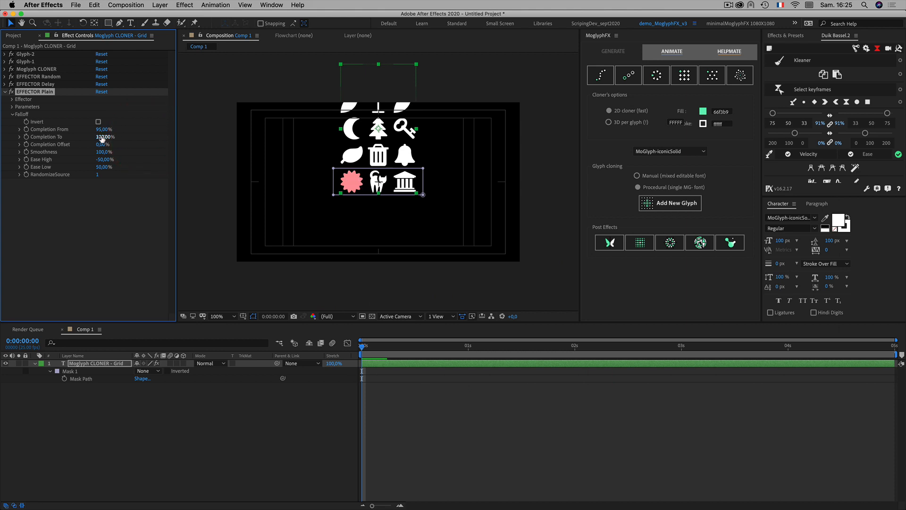
{"action": "left_click_drag", "start_coordinate": [102, 130], "coordinate": [101, 130]}
Set the Plain effector's Falloff Smoothness to 0% and deselect the cloner layer.
{"action": "scroll", "coordinate": [352, 184], "scroll_direction": "up", "scroll_amount": 2}
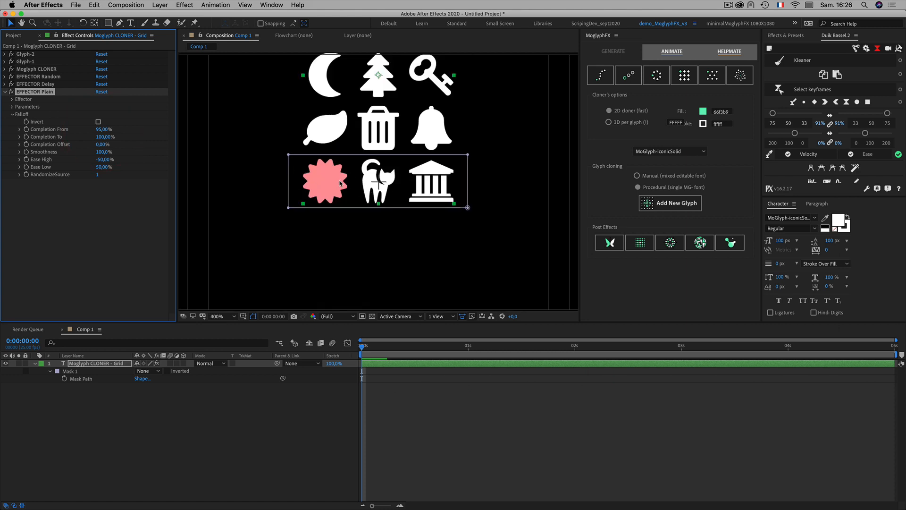
{"action": "left_click", "coordinate": [100, 152]}
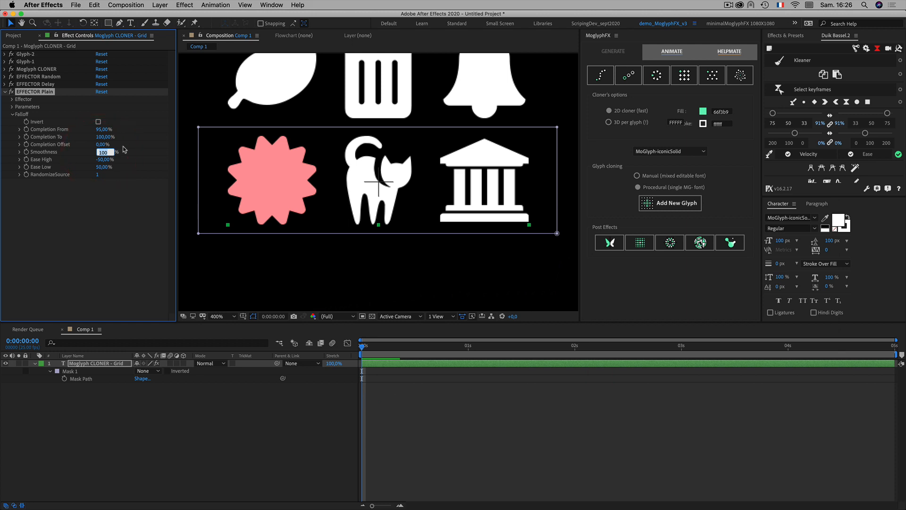
{"action": "type", "text": "0"}
{"action": "left_click", "coordinate": [122, 224]}
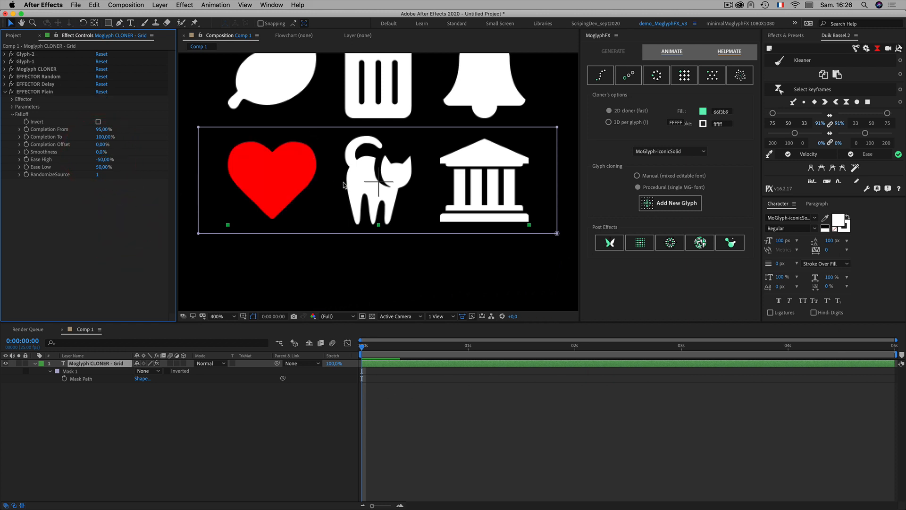
{"action": "key", "text": "slash"}
{"action": "left_click", "coordinate": [314, 428]}
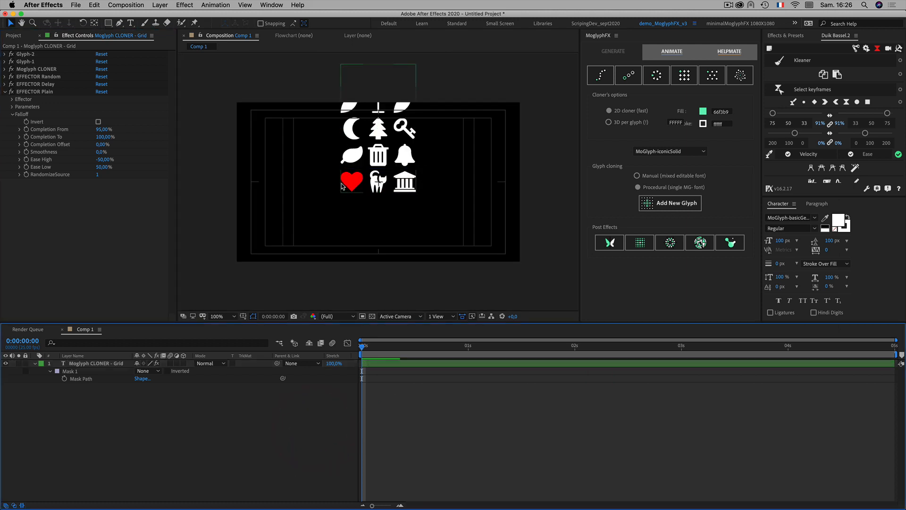
Set the Plain effector's Completion From to 91% and check the icon grid around the start of the timeline.
{"action": "left_click", "coordinate": [99, 129]}
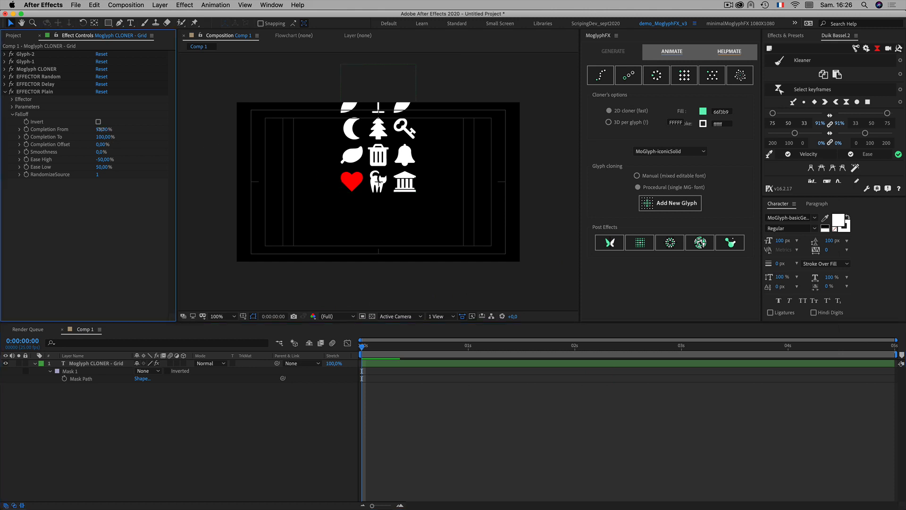
{"action": "left_click_drag", "start_coordinate": [99, 129], "coordinate": [97, 128]}
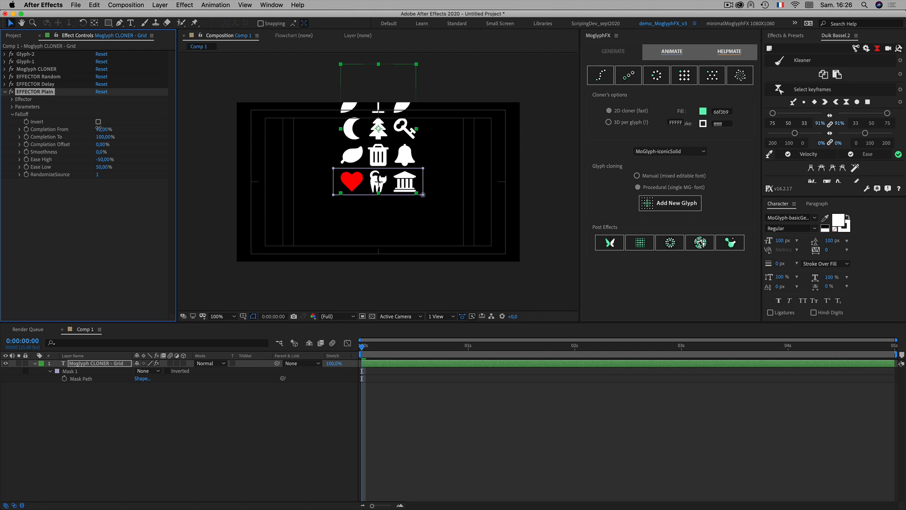
{"action": "left_click_drag", "start_coordinate": [98, 127], "coordinate": [99, 127]}
{"action": "scroll", "coordinate": [374, 234], "scroll_direction": "up", "scroll_amount": 1}
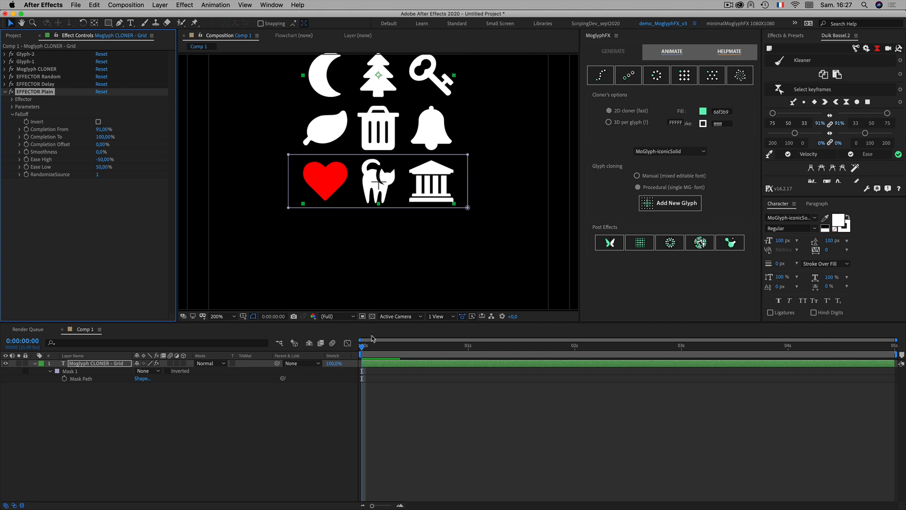
{"action": "left_click_drag", "start_coordinate": [372, 348], "coordinate": [359, 333]}
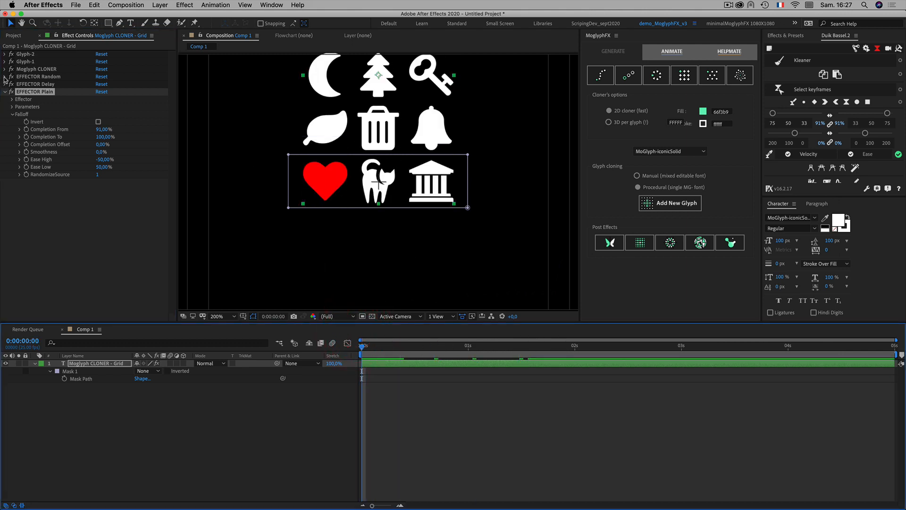
Set the Random effector's Source to 1764, inspect the icon grid, and collapse the Random effector's properties.
{"action": "left_click", "coordinate": [5, 76]}
{"action": "left_click_drag", "start_coordinate": [101, 152], "coordinate": [101, 151]}
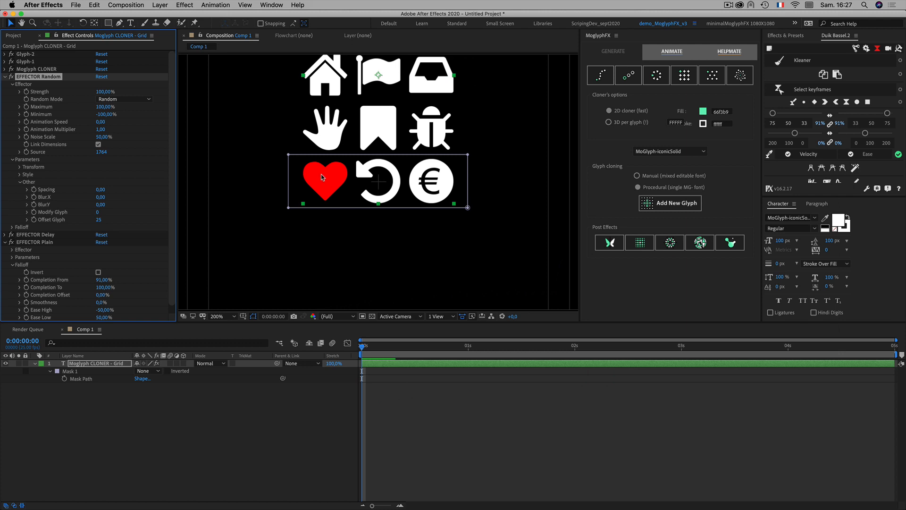
{"action": "key", "text": "comma"}
{"action": "key", "text": "comma"}
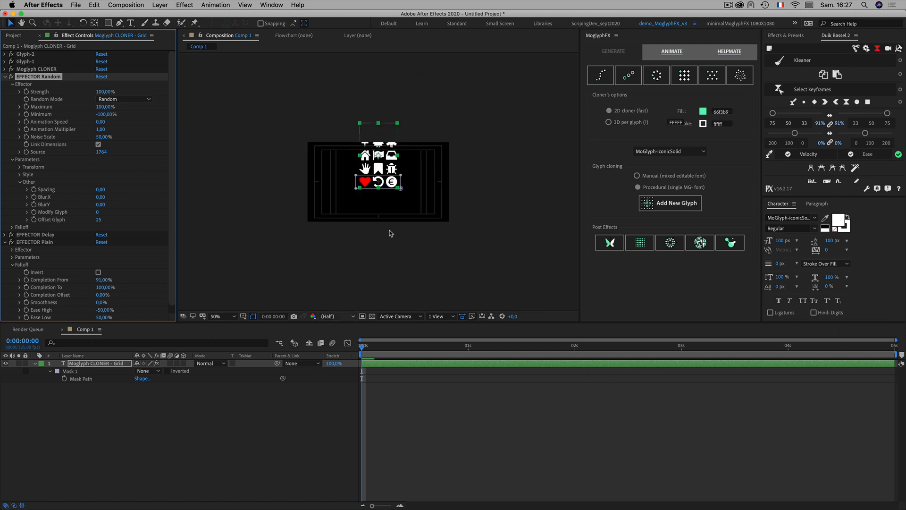
{"action": "key", "text": "period"}
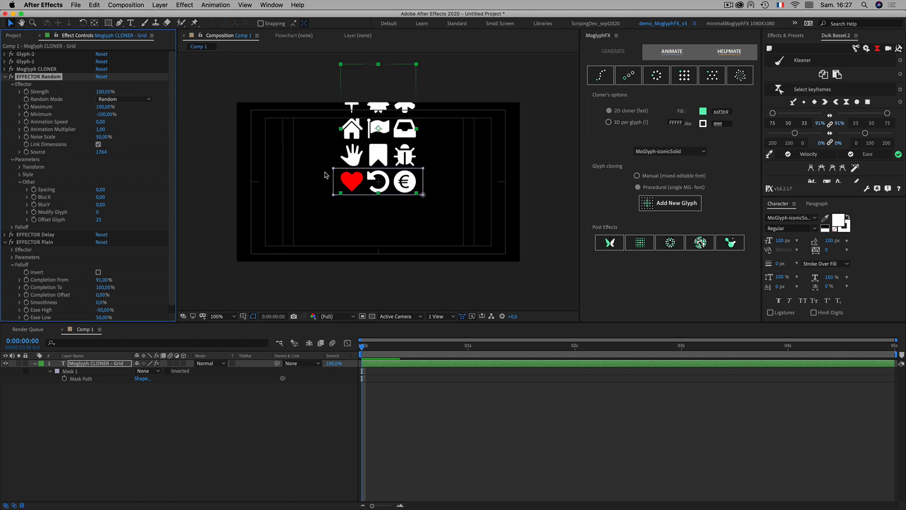
{"action": "left_click", "coordinate": [264, 411]}
{"action": "key", "text": "period"}
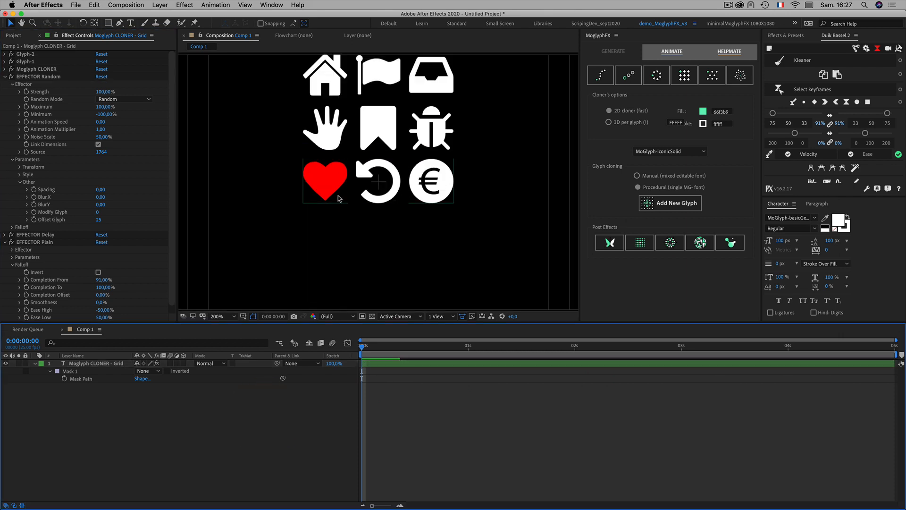
{"action": "left_click", "coordinate": [5, 76]}
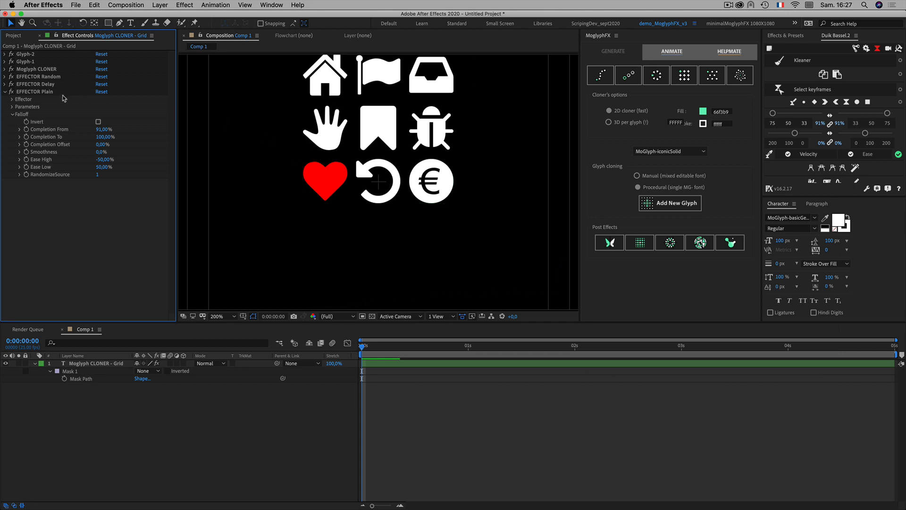
Enable Colors From Cloner in the Plain effector's Style parameters, collapse the effector and deselect the cloner layer.
{"action": "left_click", "coordinate": [12, 107]}
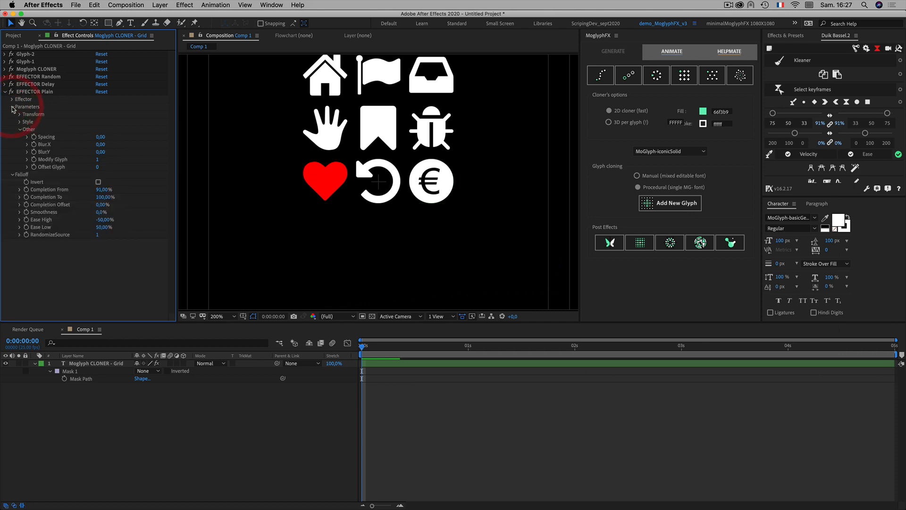
{"action": "left_click", "coordinate": [19, 122]}
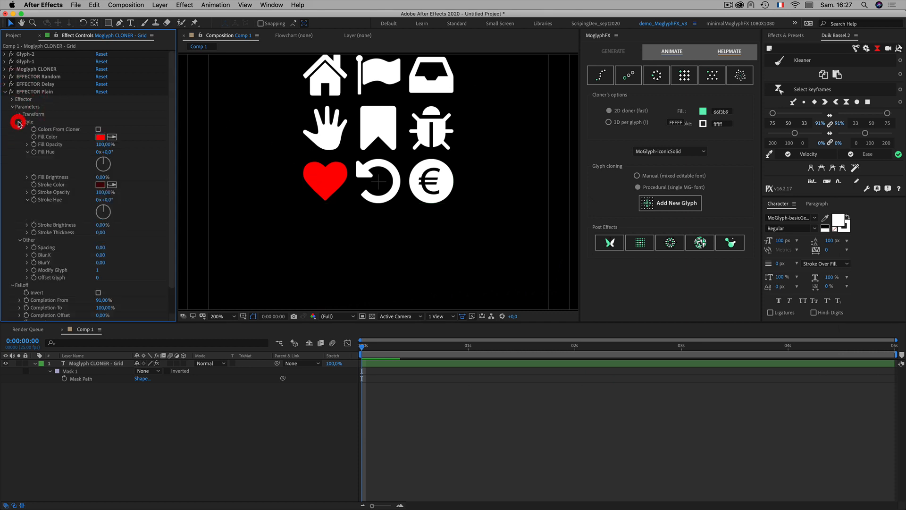
{"action": "left_click", "coordinate": [99, 129]}
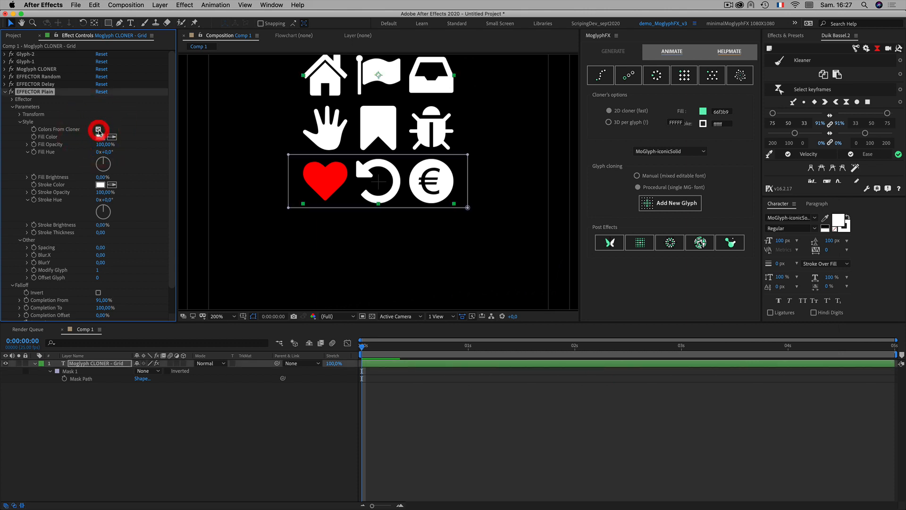
{"action": "left_click", "coordinate": [5, 92]}
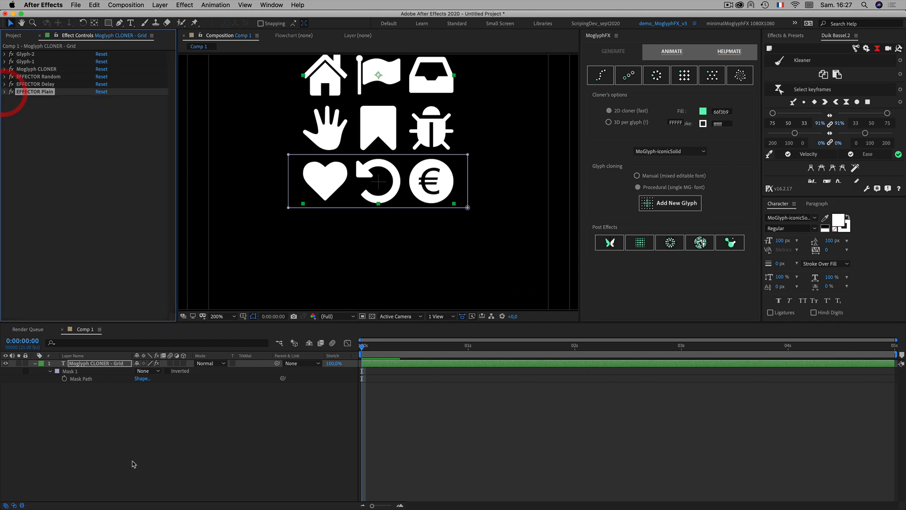
{"action": "left_click", "coordinate": [132, 441]}
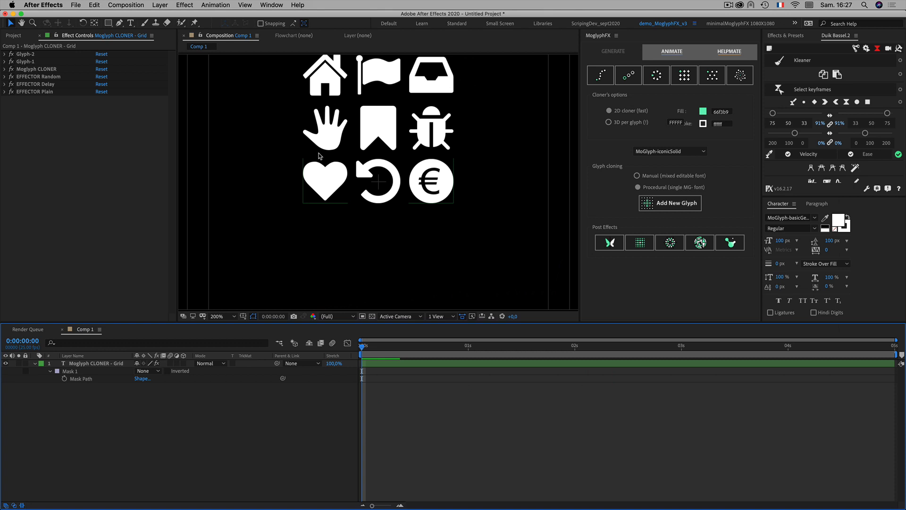
Show the MoglyphFX animation effectors and expand the Moglyph CLONER - Grid layer to its Text, Masks, Effects and Transform groups.
{"action": "left_click", "coordinate": [672, 51]}
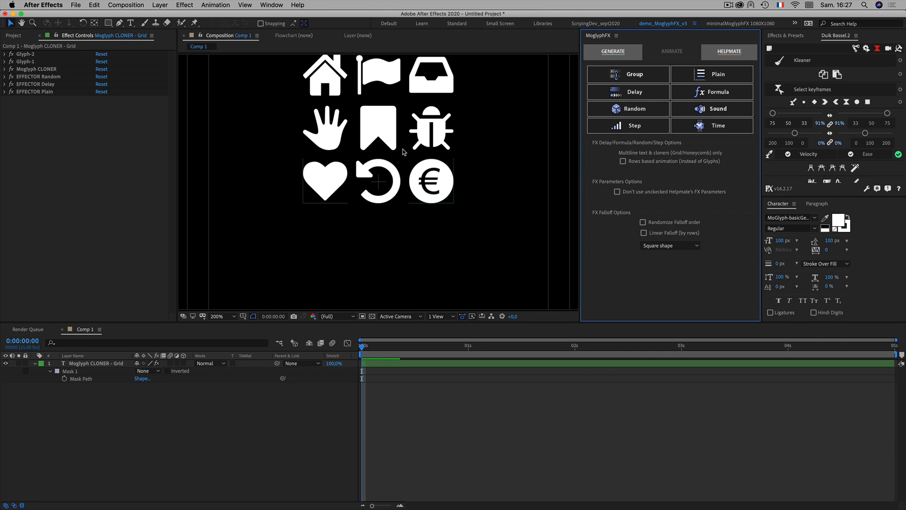
{"action": "left_click", "coordinate": [89, 419]}
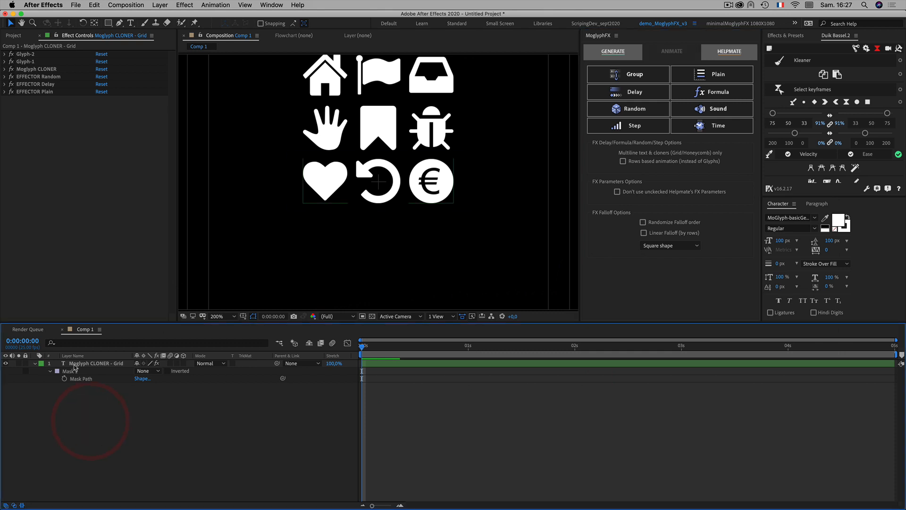
{"action": "left_click", "coordinate": [75, 363]}
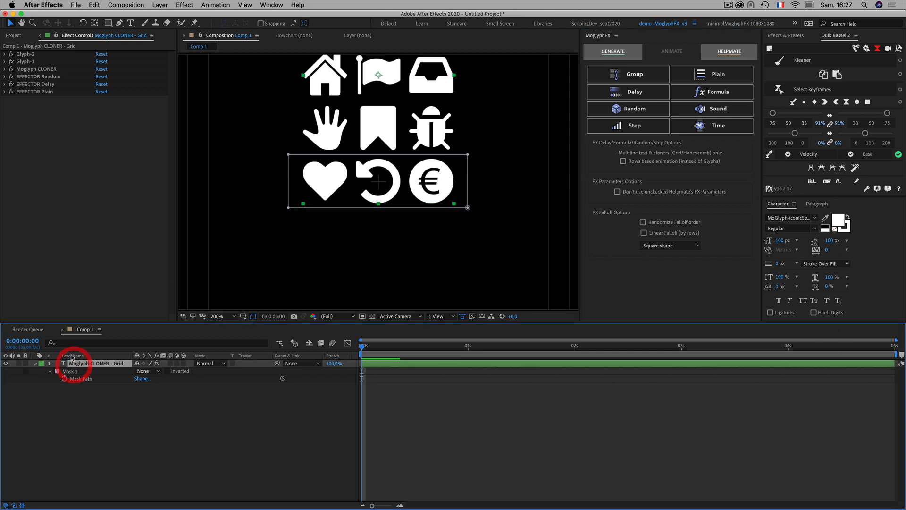
{"action": "left_click", "coordinate": [35, 364]}
{"action": "left_click", "coordinate": [35, 364]}
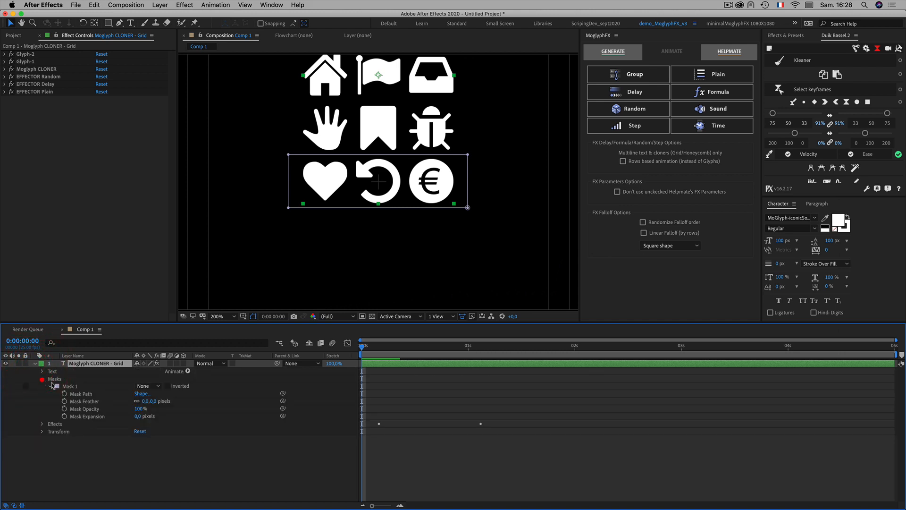
Collapse the grid layer's masks, expand its Text and Effects groups, and enlarge the timeline area to show every animator and effect.
{"action": "left_click", "coordinate": [42, 379]}
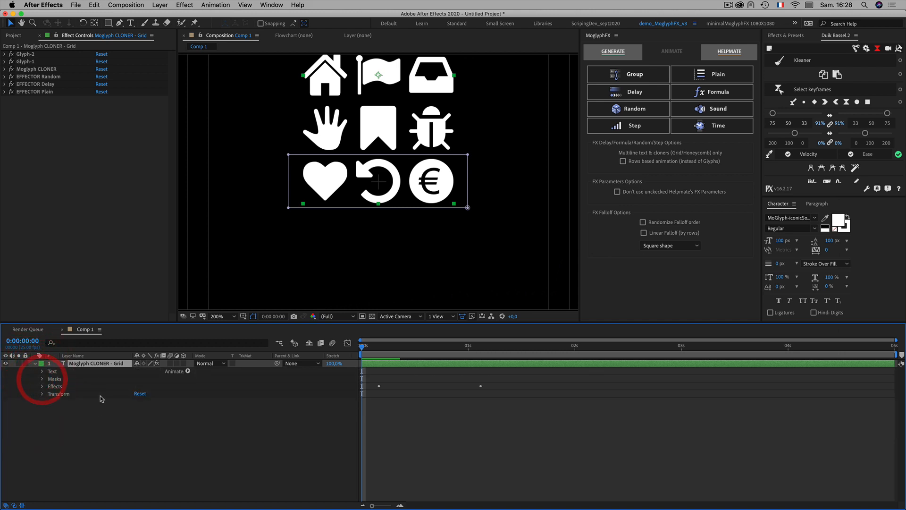
{"action": "left_click", "coordinate": [42, 371]}
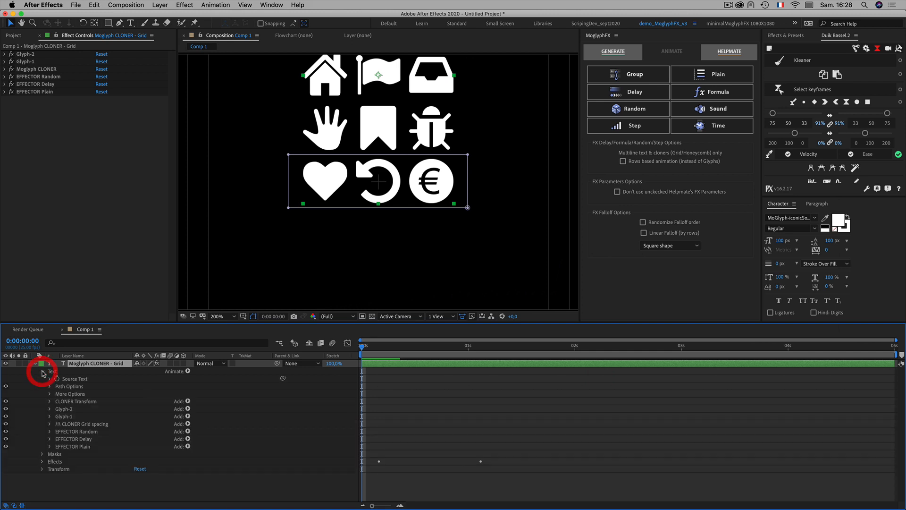
{"action": "left_click", "coordinate": [42, 461]}
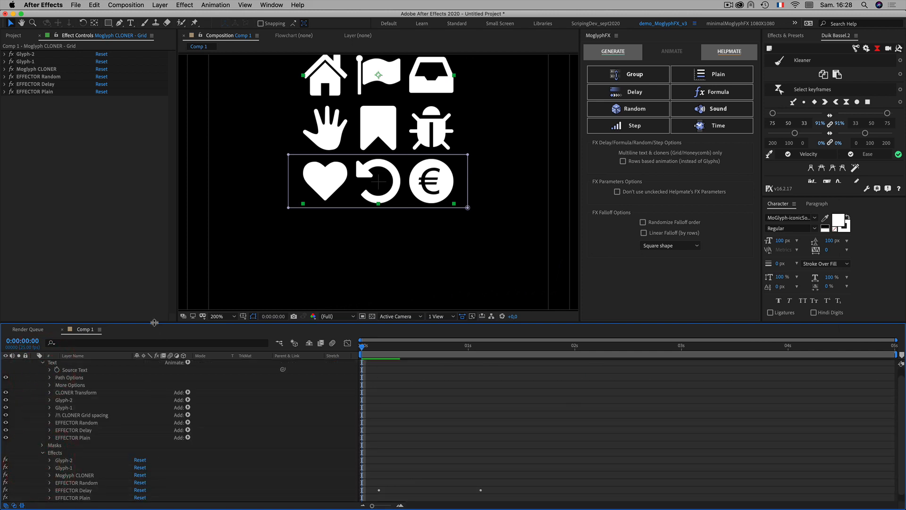
{"action": "left_click_drag", "start_coordinate": [158, 324], "coordinate": [164, 280]}
{"action": "left_click", "coordinate": [26, 372]}
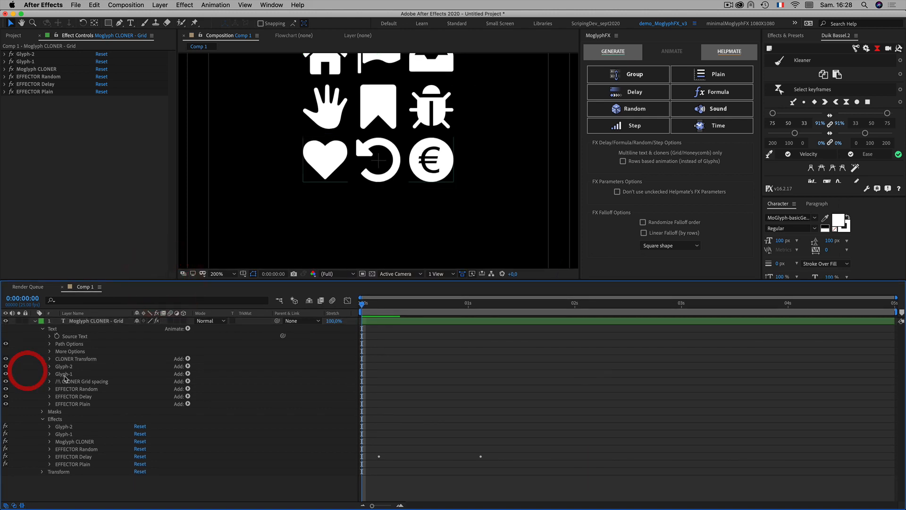
Duplicate the EFFECTOR Plain effect on the Moglyph CLONER - Grid layer.
{"action": "left_click", "coordinate": [57, 419]}
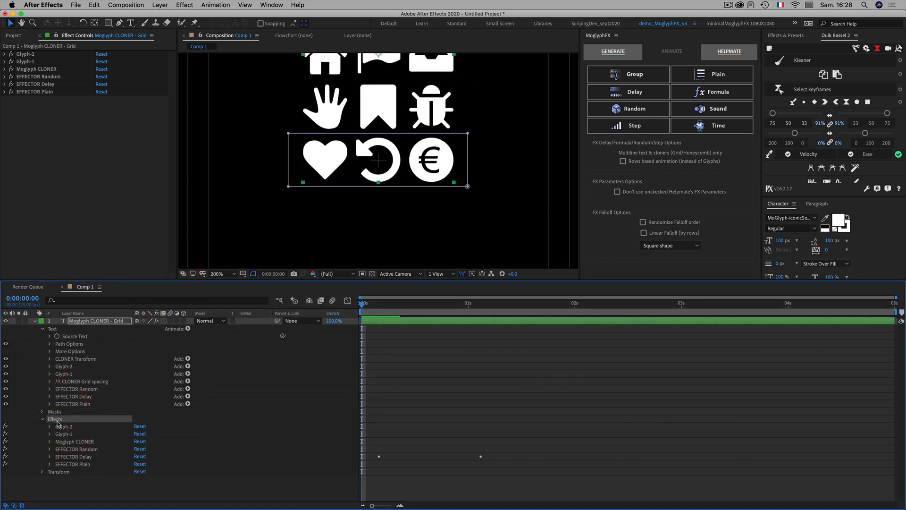
{"action": "left_click", "coordinate": [79, 465]}
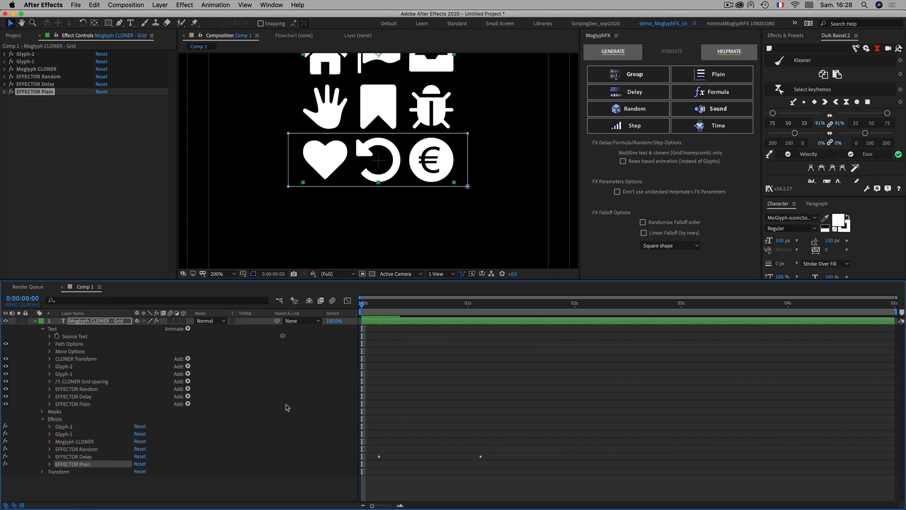
{"action": "key", "text": "super+d"}
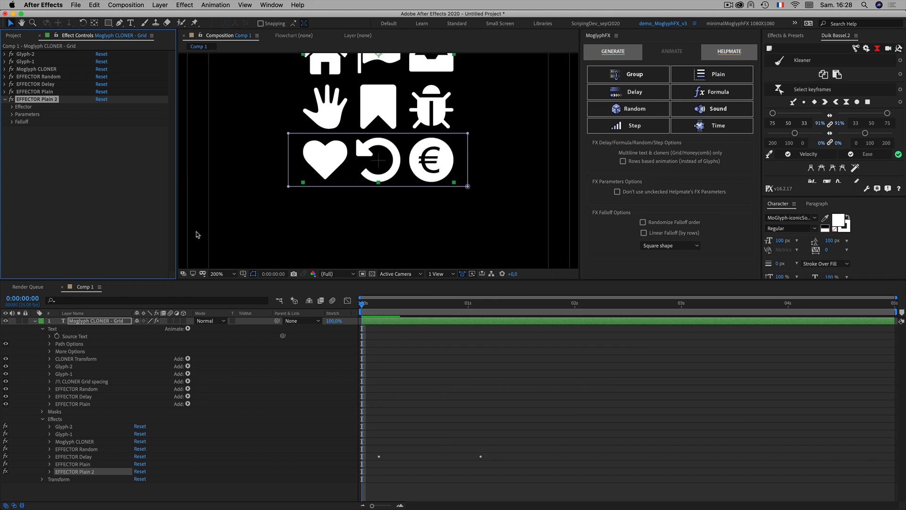
{"action": "left_click", "coordinate": [25, 436]}
Duplicate the EFFECTOR Plain text animator so it pairs with the EFFECTOR Plain 2 effect.
{"action": "left_click", "coordinate": [72, 474]}
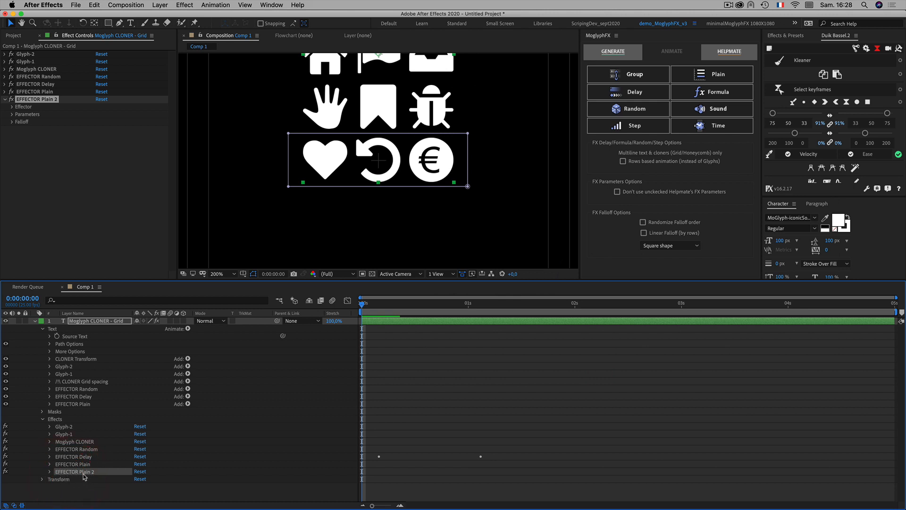
{"action": "left_click", "coordinate": [78, 405]}
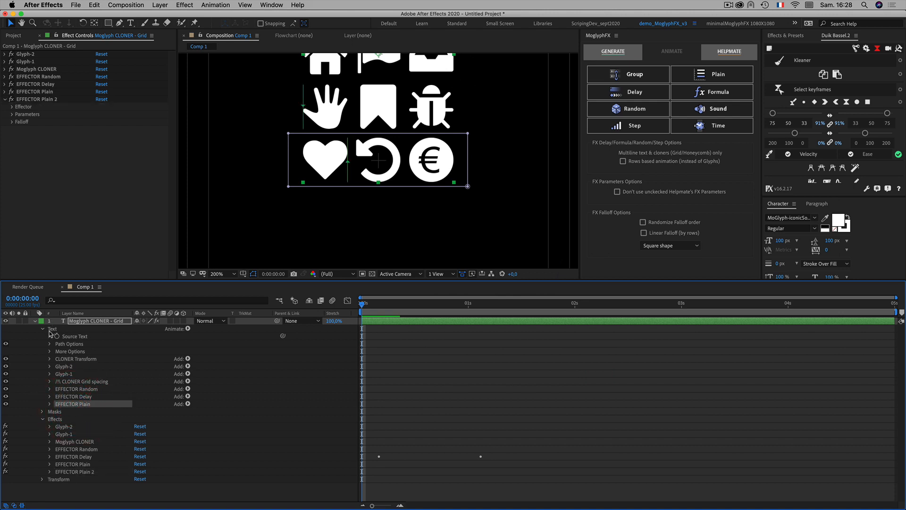
{"action": "left_click", "coordinate": [31, 392]}
{"action": "left_click", "coordinate": [63, 404]}
{"action": "key", "text": "super+d"}
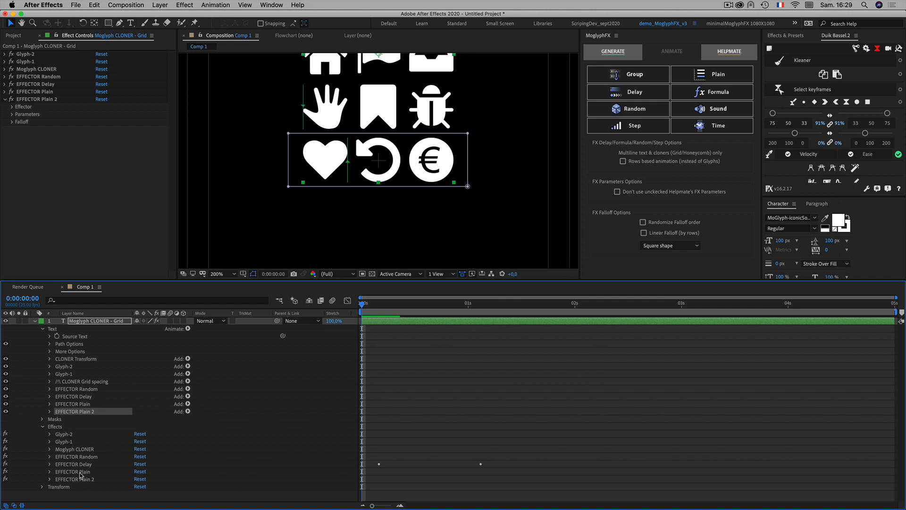
{"action": "left_click", "coordinate": [32, 388]}
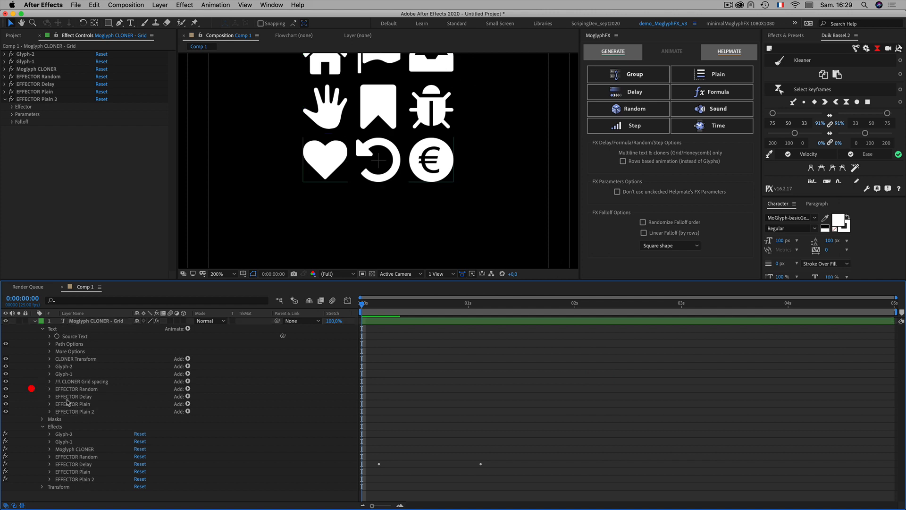
{"action": "left_click", "coordinate": [89, 413]}
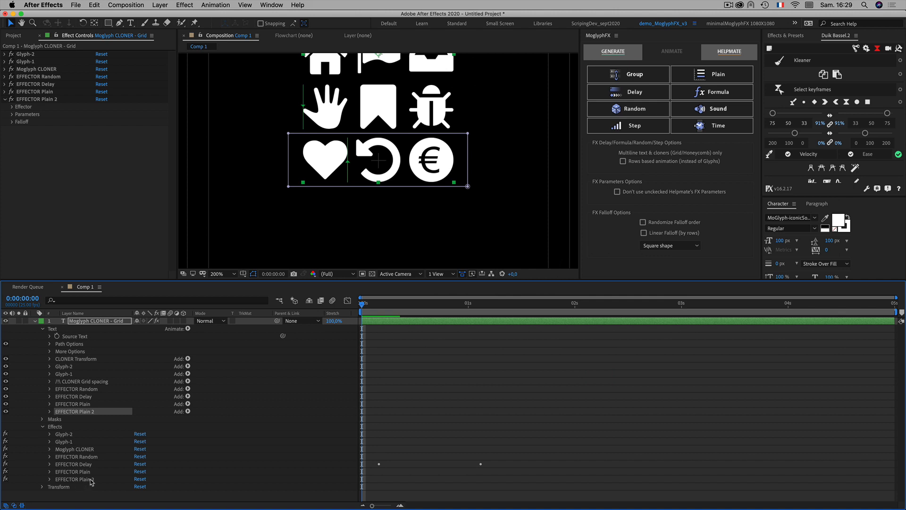
{"action": "left_click", "coordinate": [21, 360]}
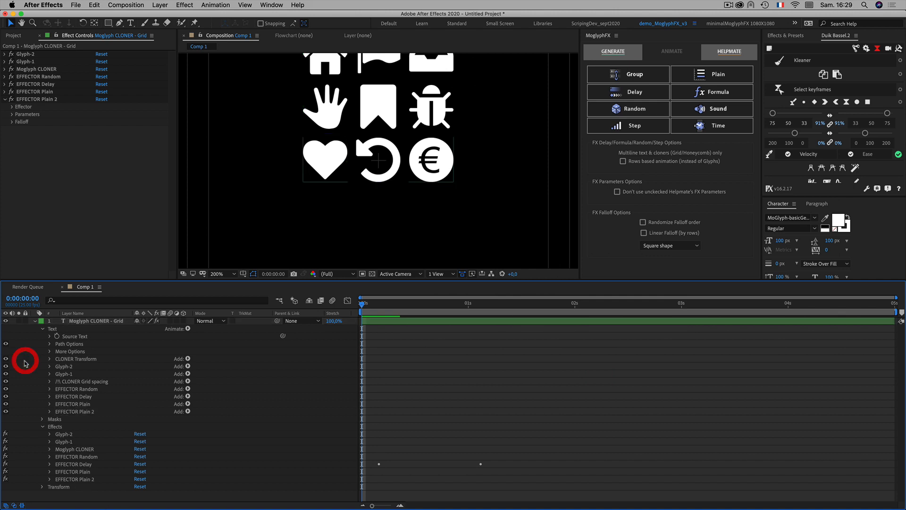
Look through the MoGlyph-iconicSolid glyph shapes available for new clones, and close the chooser without adding a glyph.
{"action": "left_click", "coordinate": [43, 99]}
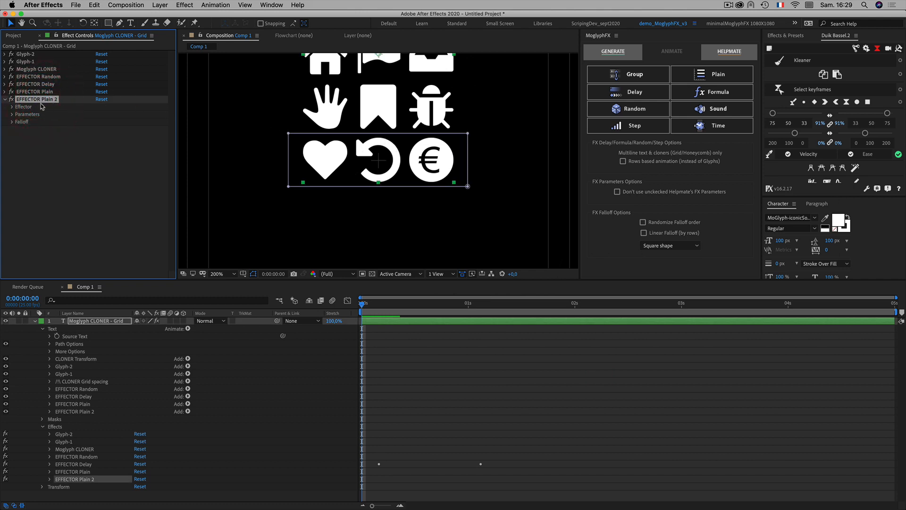
{"action": "left_click", "coordinate": [608, 50]}
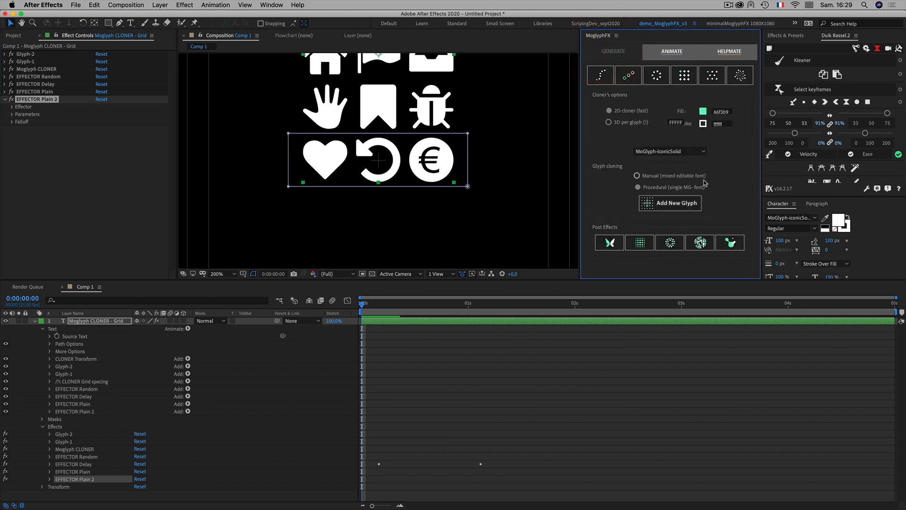
{"action": "left_click", "coordinate": [674, 203]}
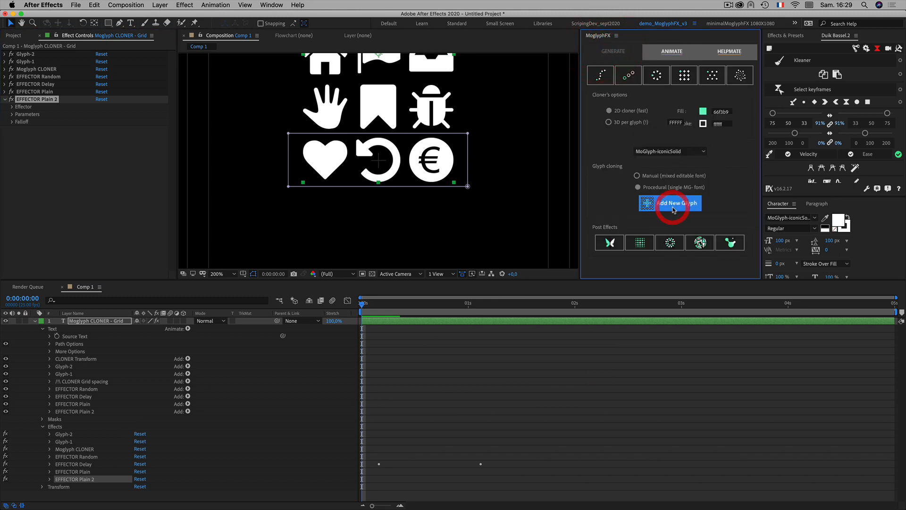
{"action": "left_click_drag", "start_coordinate": [514, 112], "coordinate": [757, 59]}
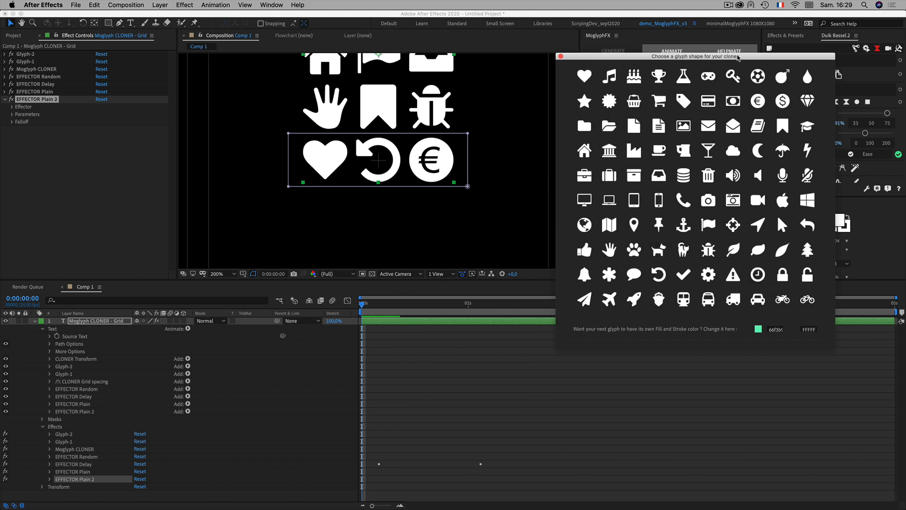
{"action": "left_click_drag", "start_coordinate": [739, 58], "coordinate": [698, 202]}
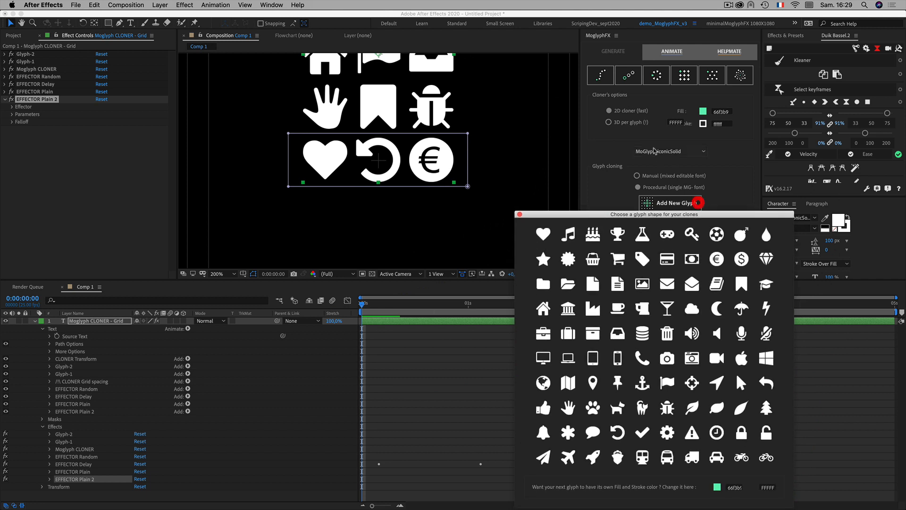
{"action": "left_click_drag", "start_coordinate": [717, 215], "coordinate": [742, 84]}
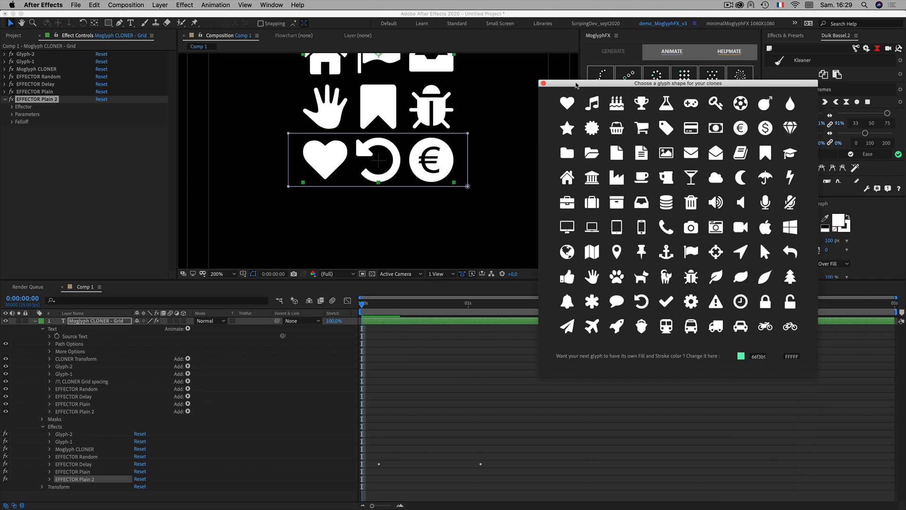
{"action": "left_click", "coordinate": [543, 85]}
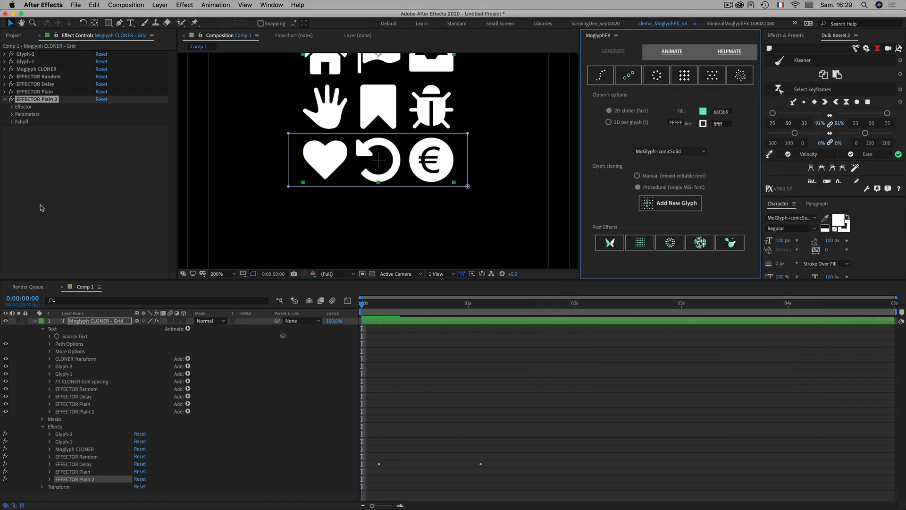
Set Modify Glyph to 20 in the Other parameters of EFFECTOR Plain 2.
{"action": "left_click", "coordinate": [40, 205]}
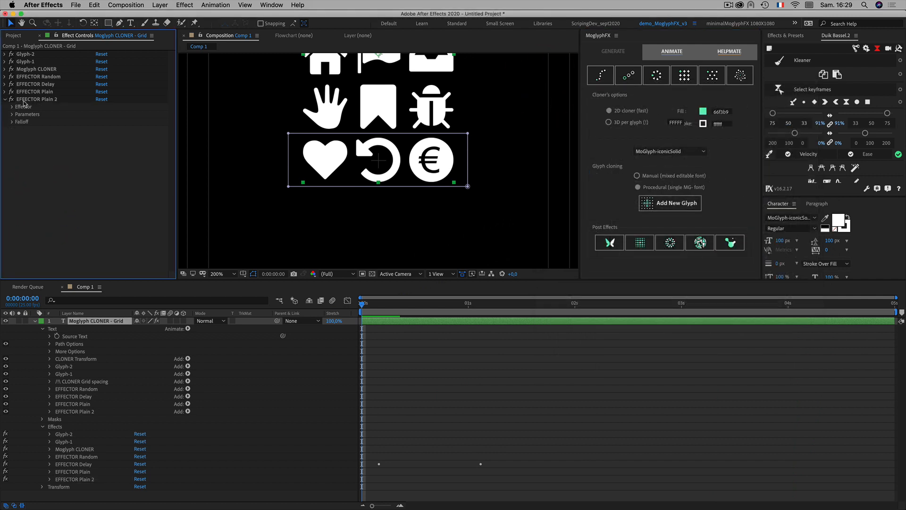
{"action": "left_click", "coordinate": [12, 115]}
{"action": "left_click", "coordinate": [19, 137]}
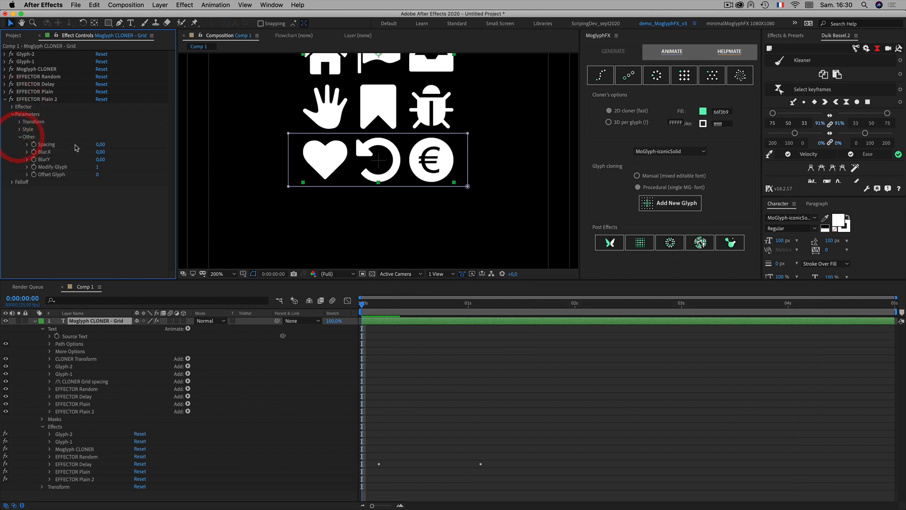
{"action": "left_click", "coordinate": [97, 167]}
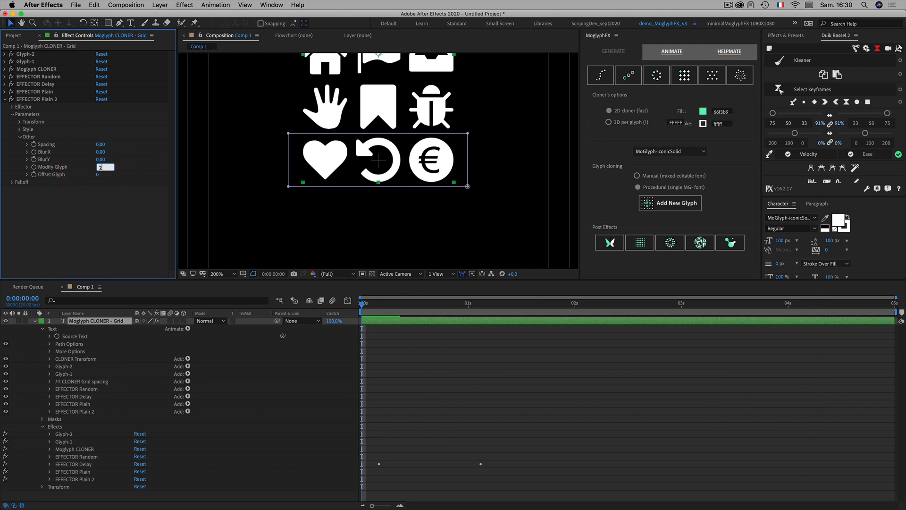
{"action": "type", "text": "20"}
{"action": "left_click", "coordinate": [152, 218]}
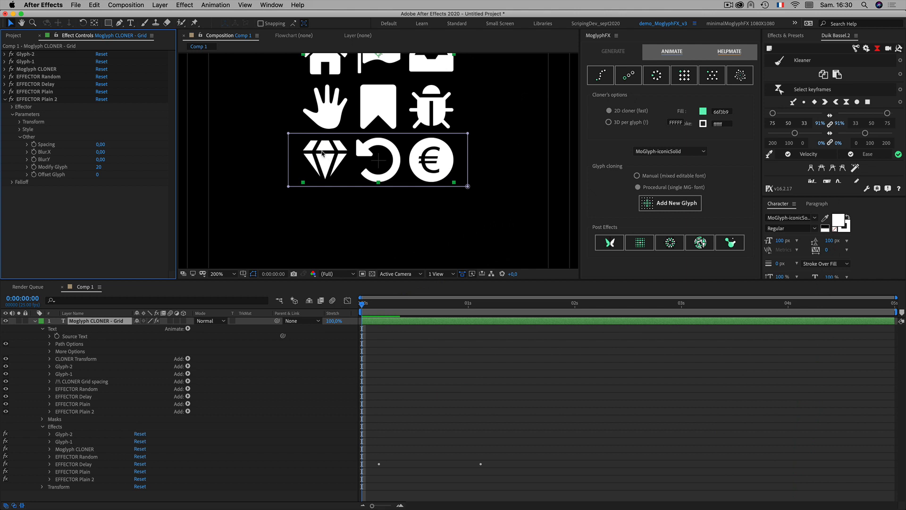
Set the falloff's Completion From to 59% on EFFECTOR Plain 2.
{"action": "left_click", "coordinate": [11, 182]}
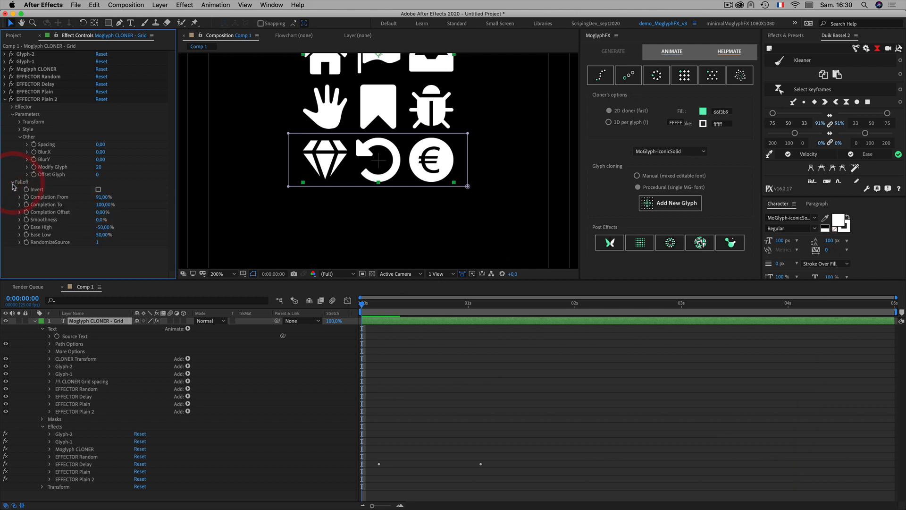
{"action": "left_click", "coordinate": [52, 198]}
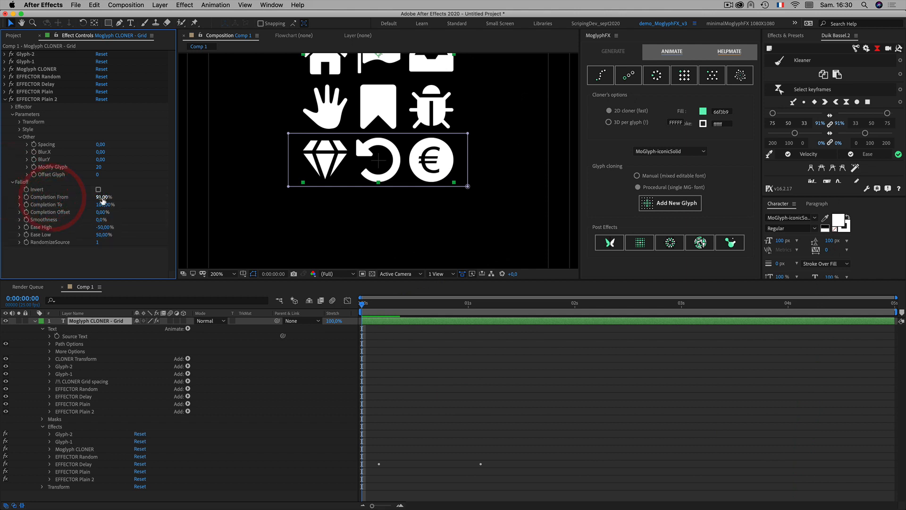
{"action": "left_click_drag", "start_coordinate": [101, 198], "coordinate": [88, 199]}
{"action": "left_click", "coordinate": [334, 151]}
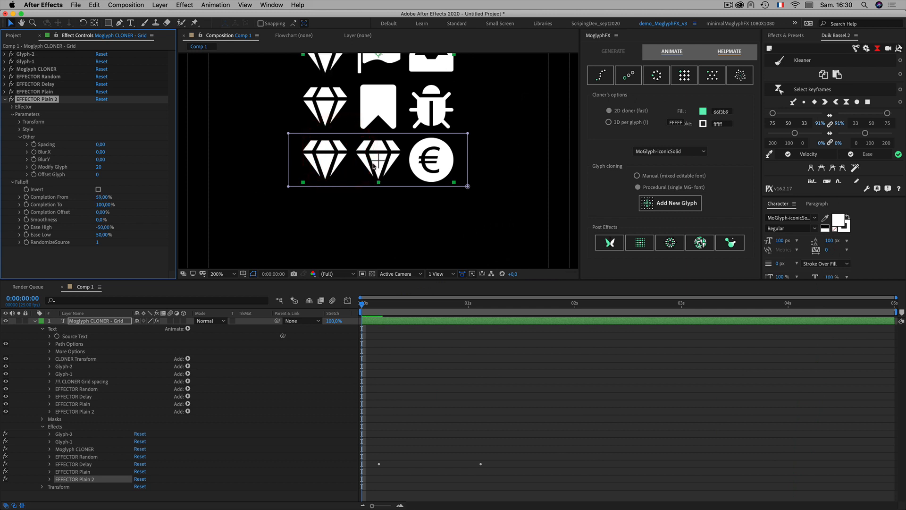
Adjust the falloff's Completion To on EFFECTOR Plain 2 to 68%, checking the icon grid at 0:00:02:13.
{"action": "left_click", "coordinate": [46, 207]}
{"action": "key", "text": "comma"}
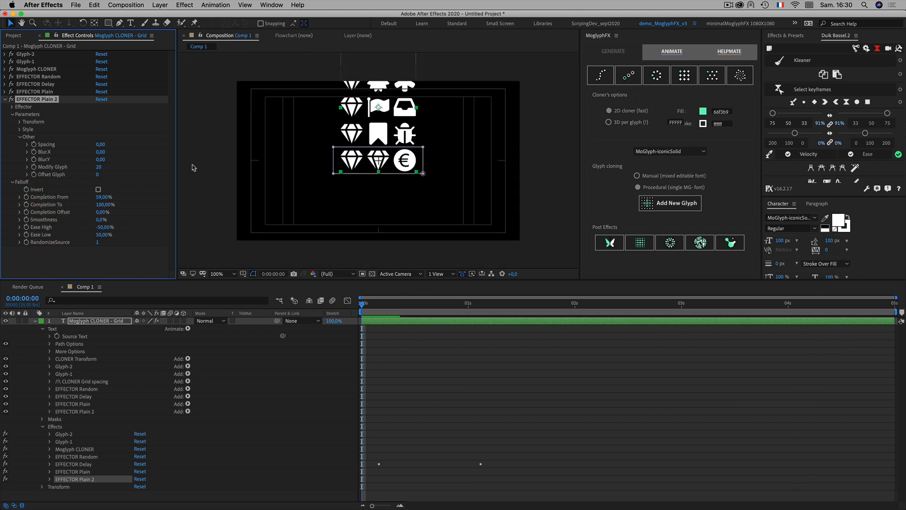
{"action": "left_click_drag", "start_coordinate": [101, 205], "coordinate": [94, 206]}
{"action": "left_click", "coordinate": [99, 205]}
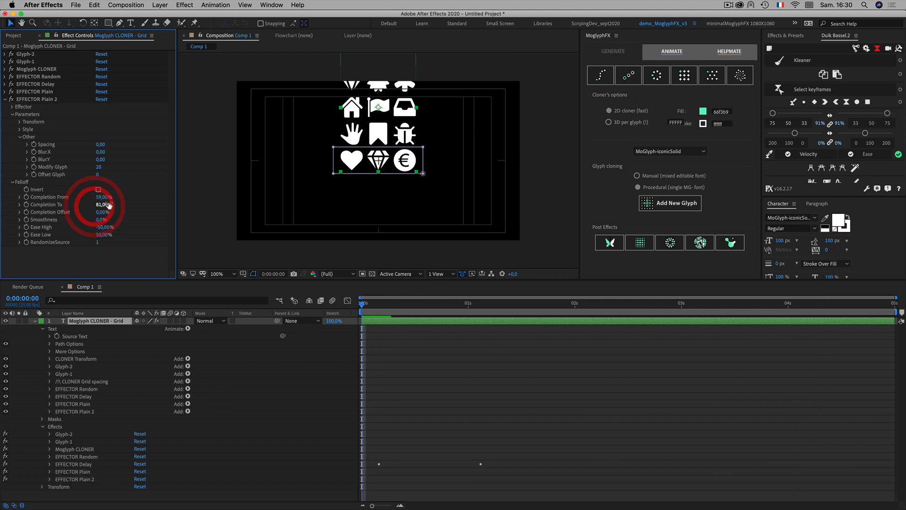
{"action": "left_click_drag", "start_coordinate": [626, 305], "coordinate": [630, 305]}
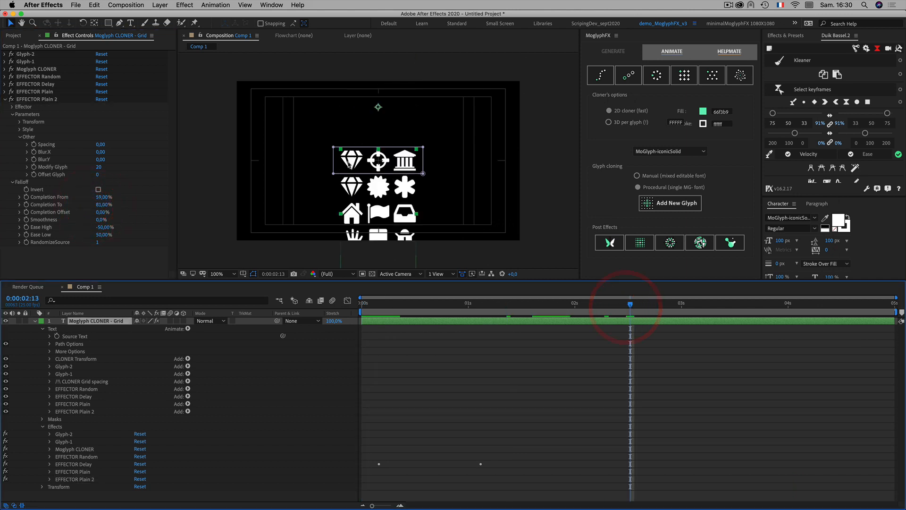
{"action": "left_click_drag", "start_coordinate": [99, 205], "coordinate": [100, 204]}
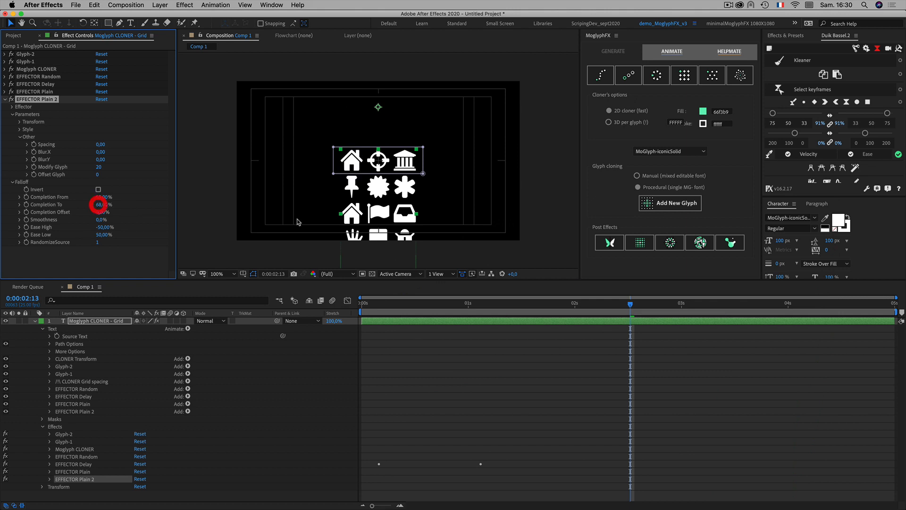
Return the current time to 0:00:00:04, examine the lowest visible icon row, and select the EFFECTOR Plain 2 effect.
{"action": "left_click", "coordinate": [489, 304]}
{"action": "left_click_drag", "start_coordinate": [412, 308], "coordinate": [380, 304]}
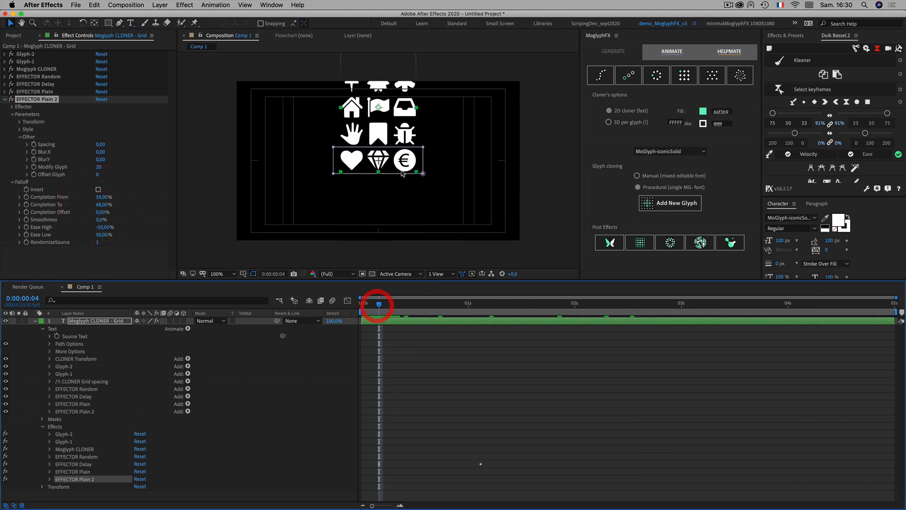
{"action": "scroll", "coordinate": [386, 160], "scroll_direction": "up", "scroll_amount": 1}
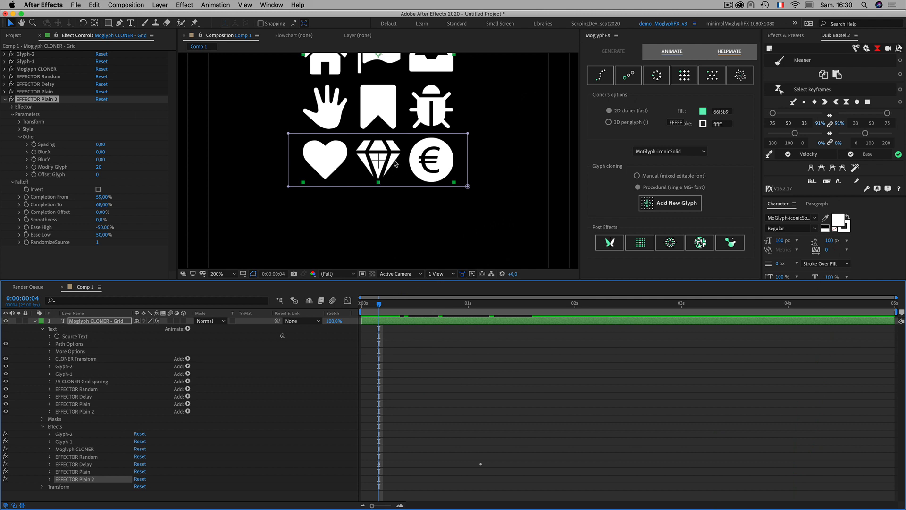
{"action": "left_click", "coordinate": [33, 342]}
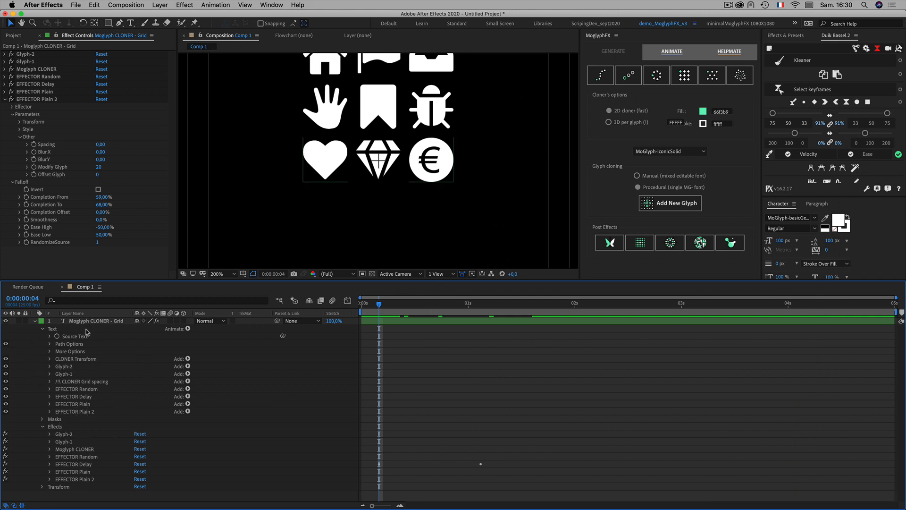
{"action": "left_click", "coordinate": [77, 481]}
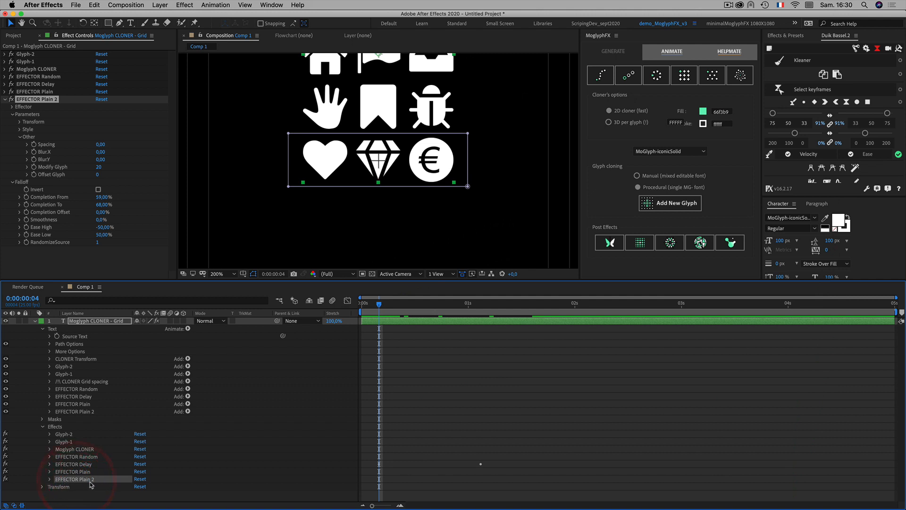
Duplicate the EFFECTOR Plain 2 effect and its matching EFFECTOR Plain 2 text animator on the grid cloner layer.
{"action": "key", "text": "super+d"}
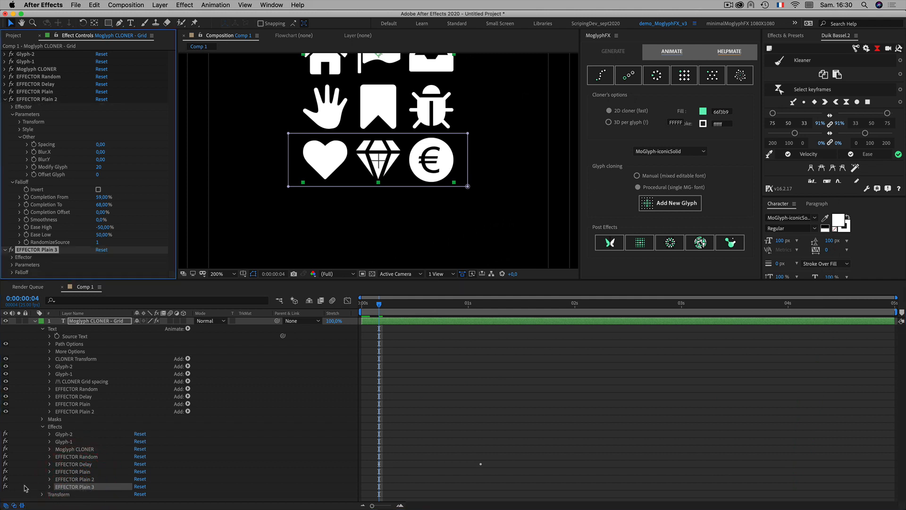
{"action": "left_click", "coordinate": [27, 367]}
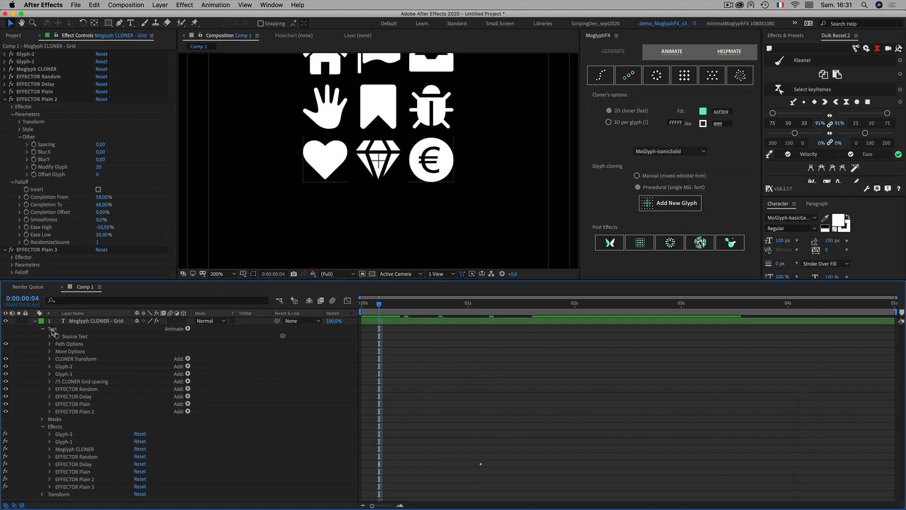
{"action": "left_click", "coordinate": [74, 411]}
{"action": "key", "text": "super+d"}
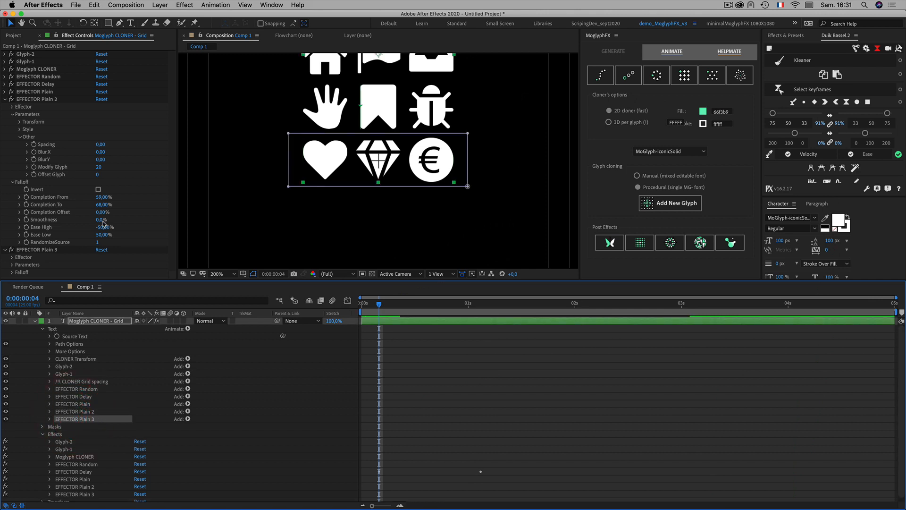
Look up the hand icon's position in MoglyphFX's glyph shape chooser, closing it without adding a glyph.
{"action": "left_click", "coordinate": [672, 204]}
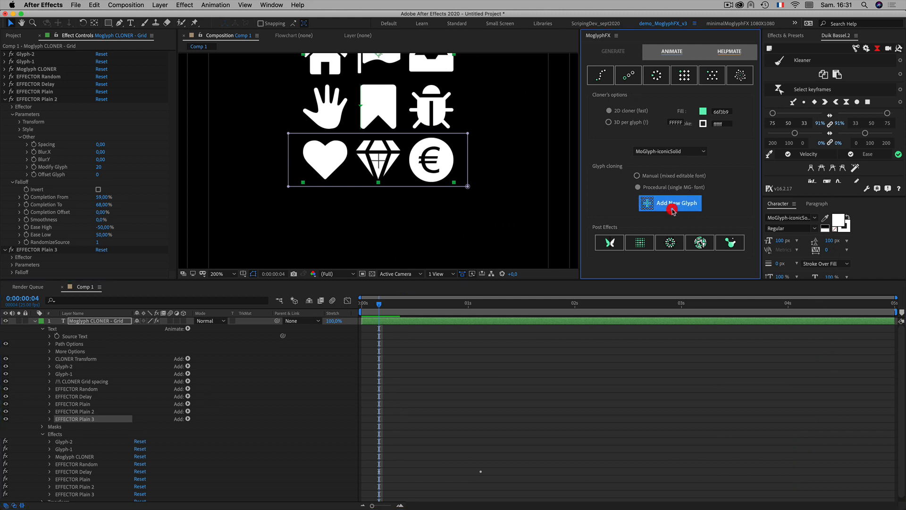
{"action": "left_click_drag", "start_coordinate": [523, 114], "coordinate": [774, 62]}
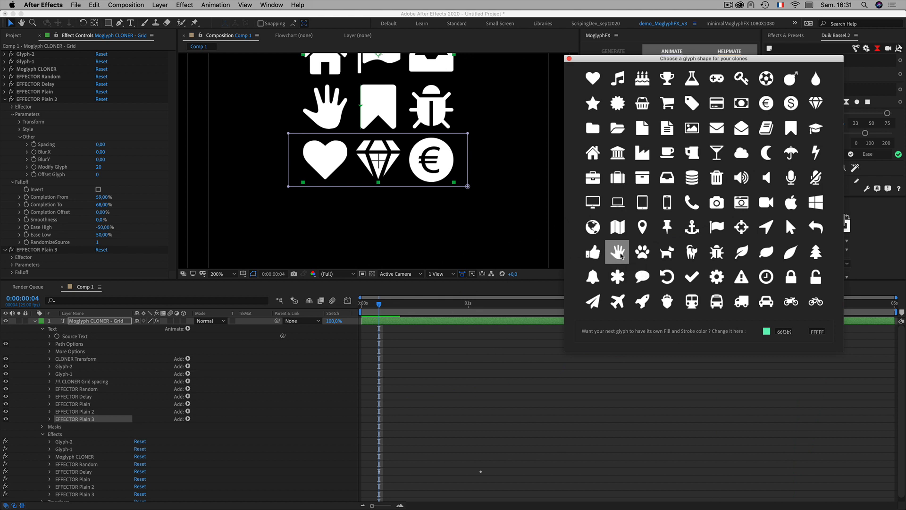
{"action": "left_click", "coordinate": [569, 58]}
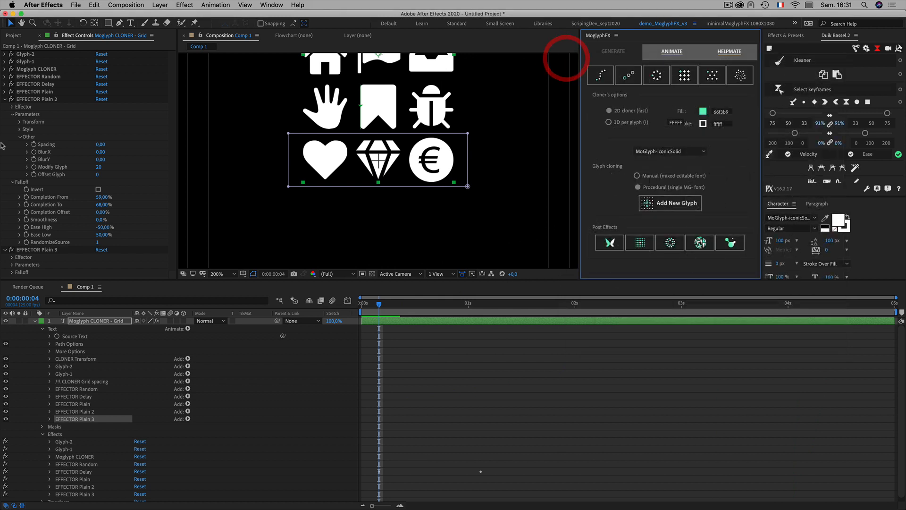
Set Modify Glyph to 72 in the Other parameters of EFFECTOR Plain 3.
{"action": "left_click", "coordinate": [5, 99]}
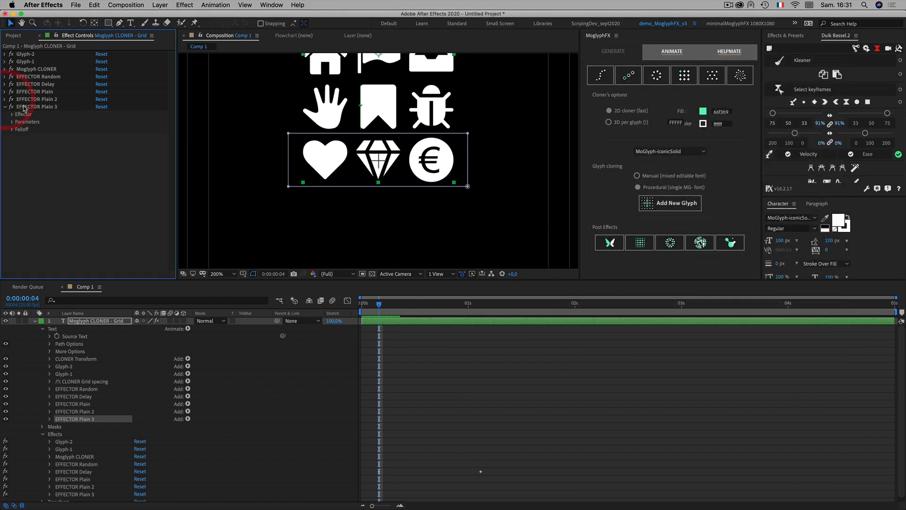
{"action": "left_click", "coordinate": [12, 122]}
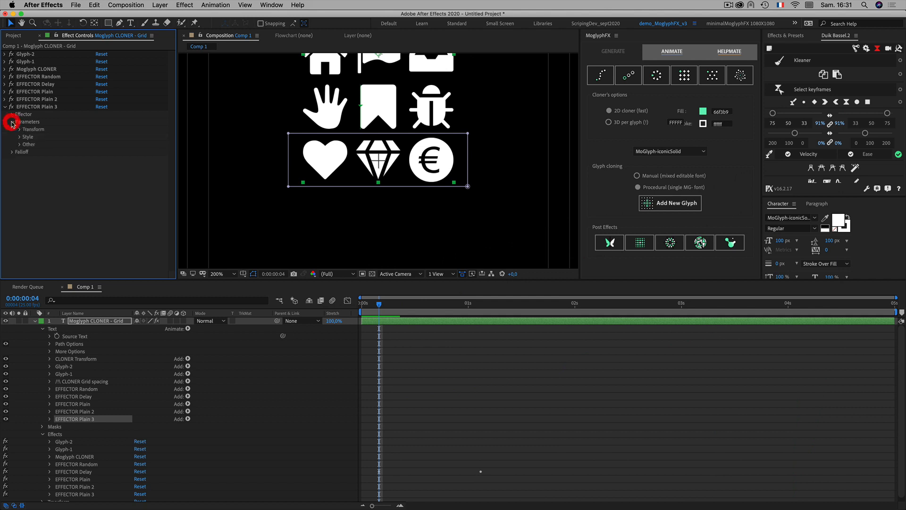
{"action": "left_click", "coordinate": [19, 144]}
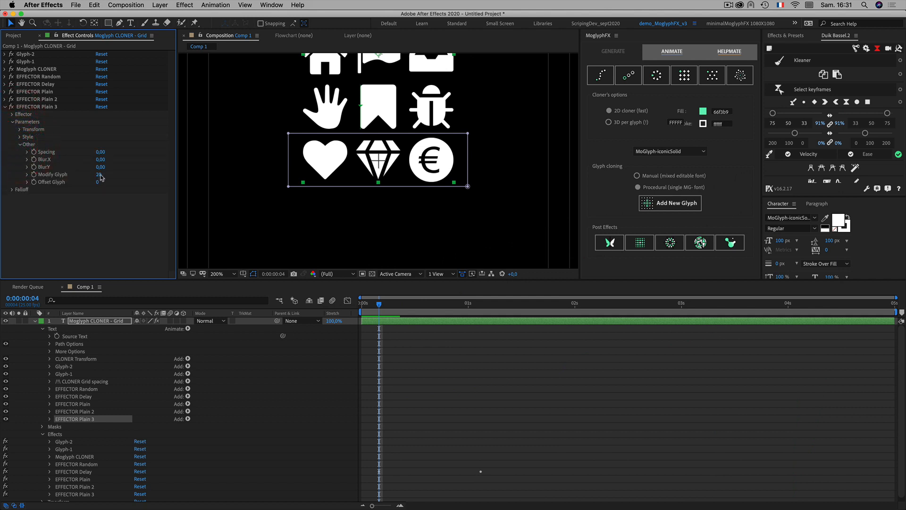
{"action": "left_click", "coordinate": [100, 175]}
{"action": "type", "text": "72"}
{"action": "left_click", "coordinate": [109, 216]}
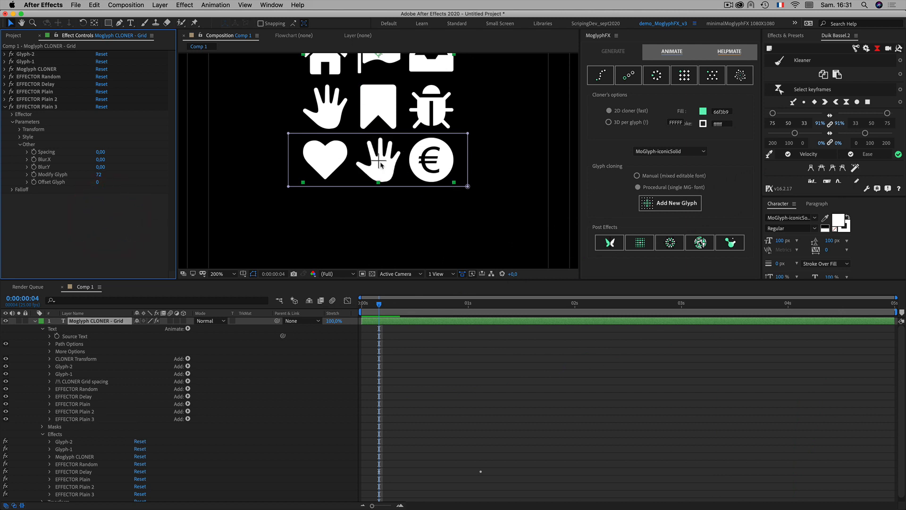
Lower the falloff's Completion From to 28% on EFFECTOR Plain 3.
{"action": "left_click", "coordinate": [12, 191]}
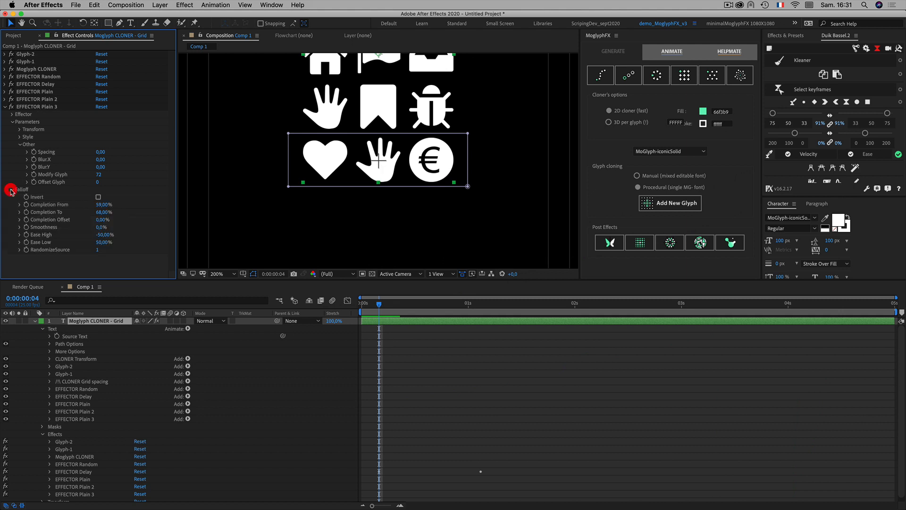
{"action": "key", "text": "comma"}
{"action": "key", "text": "comma"}
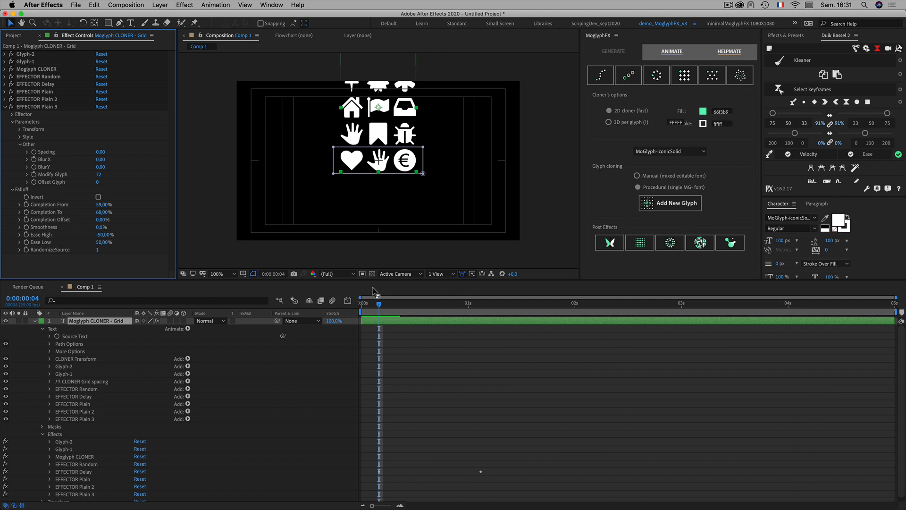
{"action": "mouse_move", "coordinate": [103, 204]}
{"action": "left_mouse_down"}
{"action": "mouse_move", "coordinate": [127, 206]}
{"action": "mouse_move", "coordinate": [93, 202]}
{"action": "left_mouse_up"}
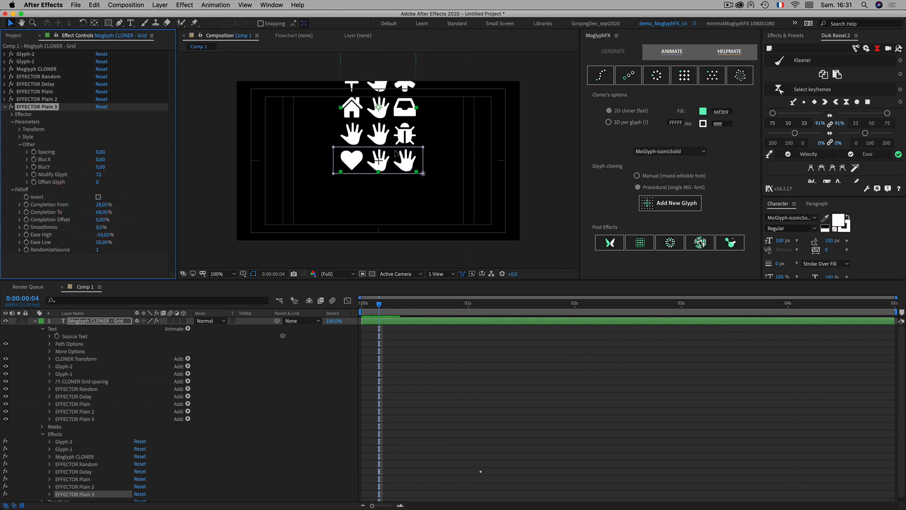
{"action": "left_click", "coordinate": [100, 205]}
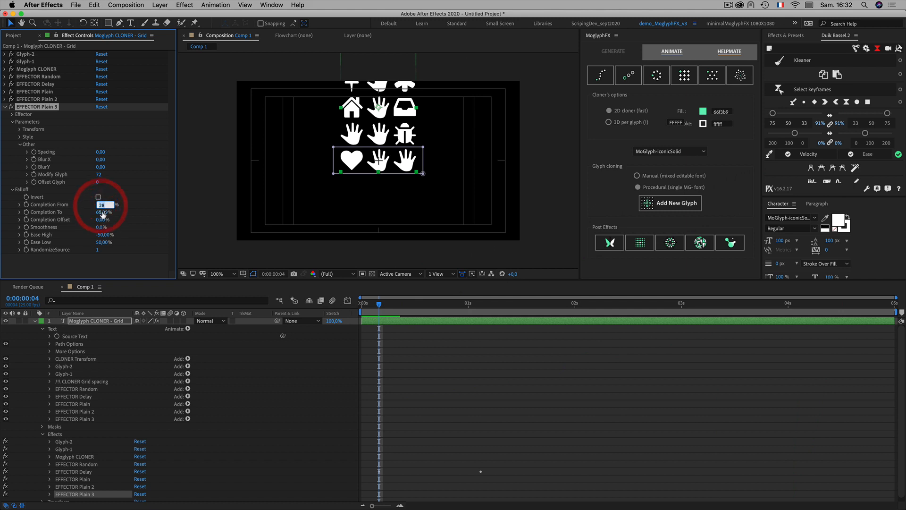
{"action": "left_click", "coordinate": [106, 184]}
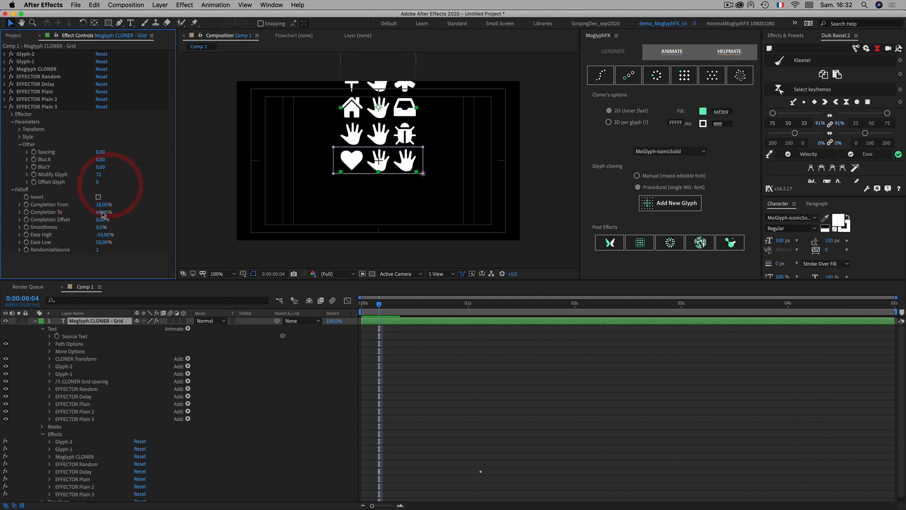
Set the falloff's Completion To to 32% on EFFECTOR Plain 3.
{"action": "left_click", "coordinate": [100, 212]}
{"action": "type", "text": "32"}
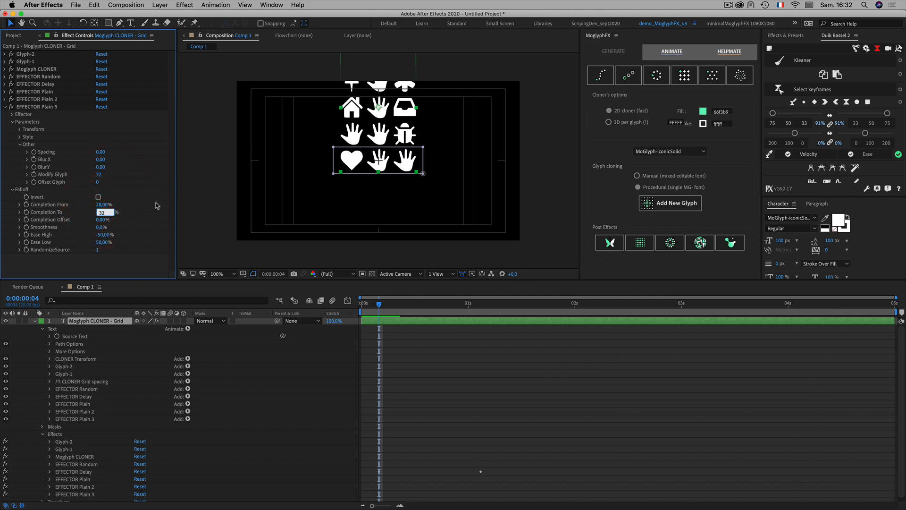
{"action": "left_click", "coordinate": [153, 206]}
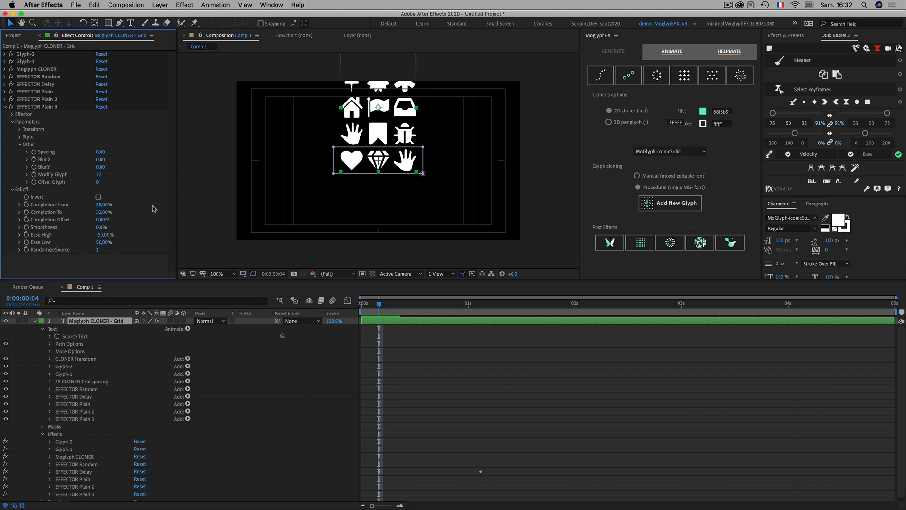
{"action": "left_click", "coordinate": [102, 213]}
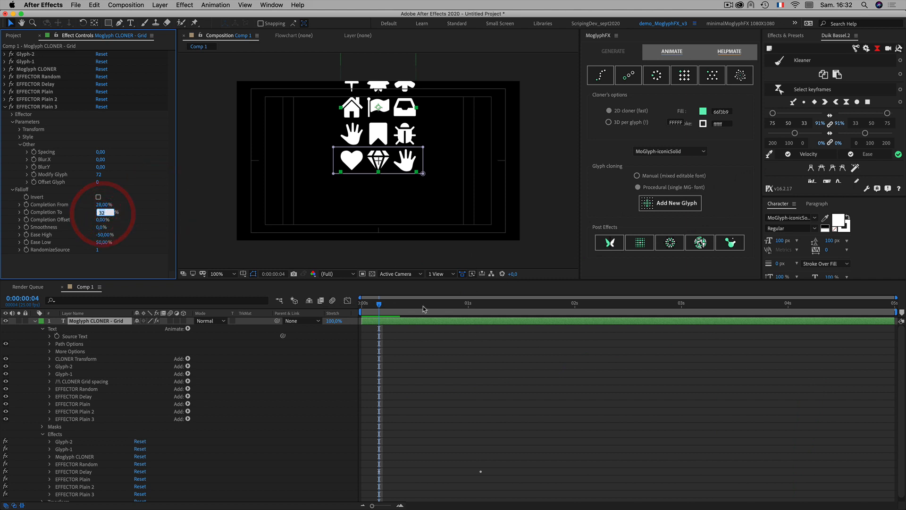
Go to 0:00:00:08 and change the random Source of EFFECTOR Random to 1844.
{"action": "left_click_drag", "start_coordinate": [442, 306], "coordinate": [396, 305]}
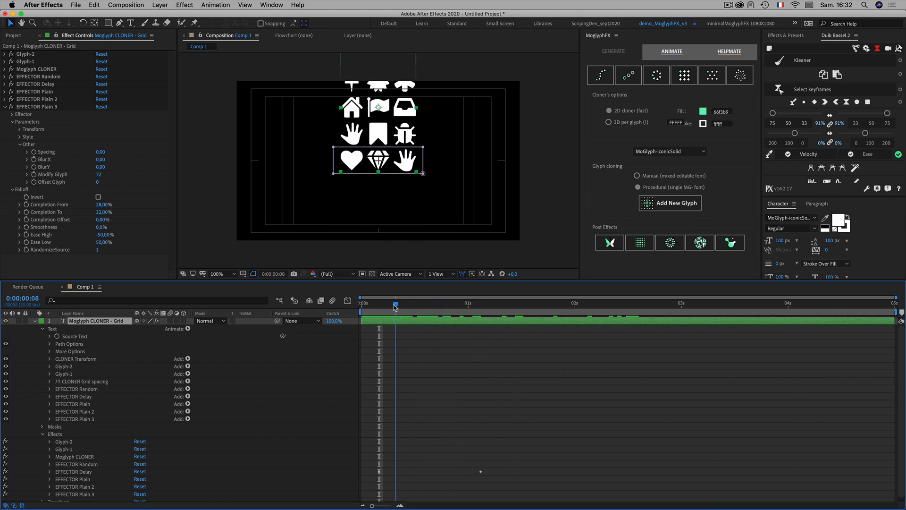
{"action": "left_click", "coordinate": [375, 192]}
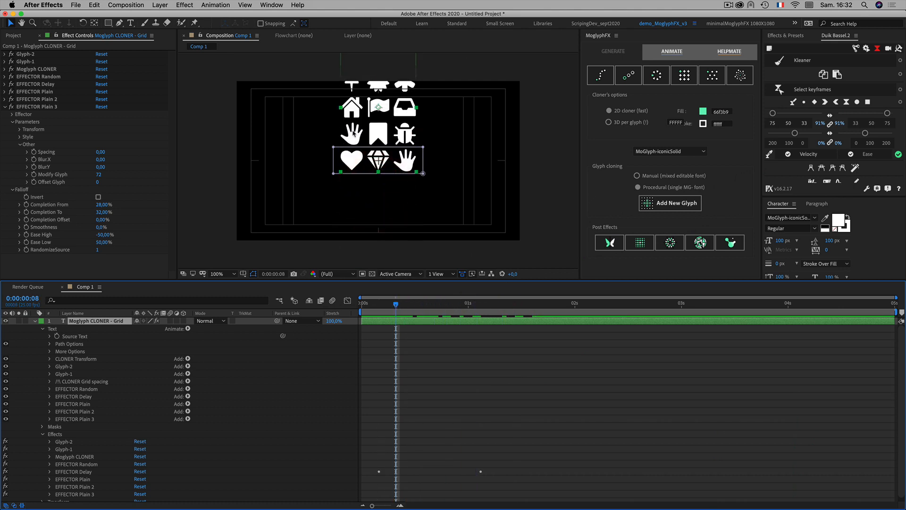
{"action": "left_click", "coordinate": [5, 76]}
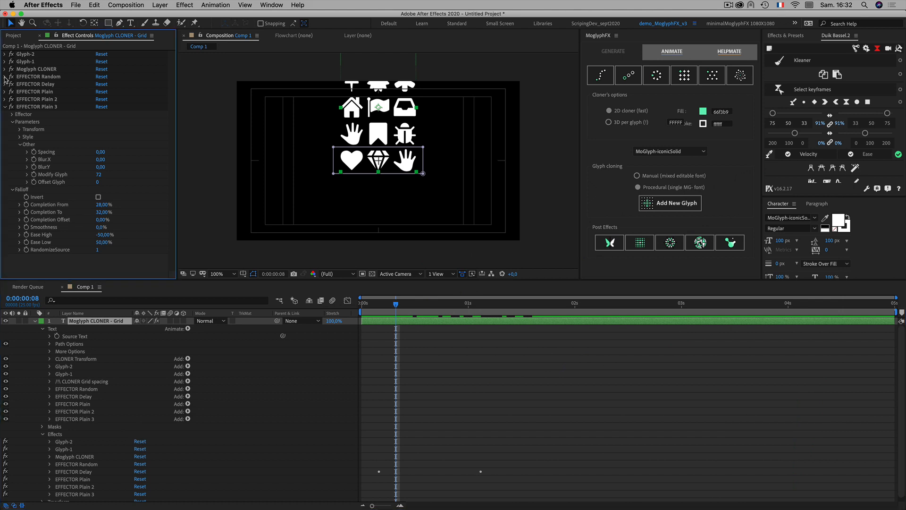
{"action": "left_click_drag", "start_coordinate": [102, 152], "coordinate": [228, 154]}
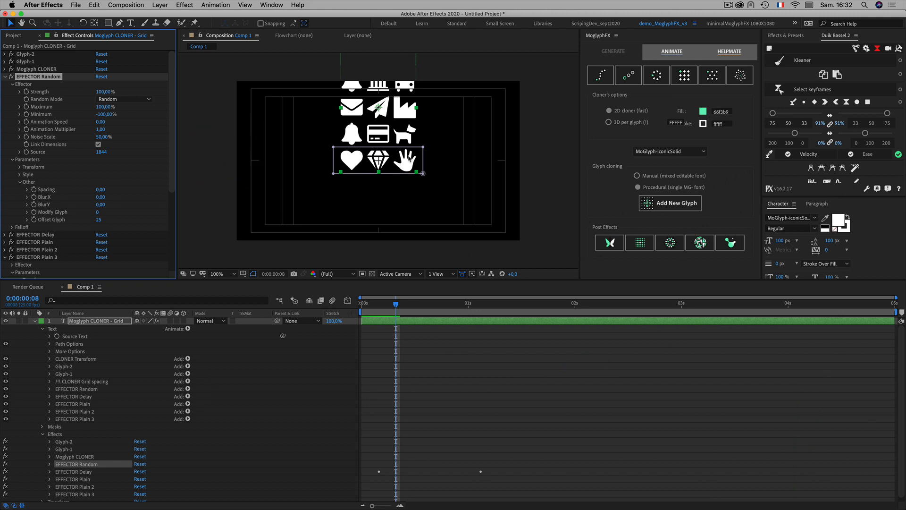
{"action": "left_click", "coordinate": [29, 338]}
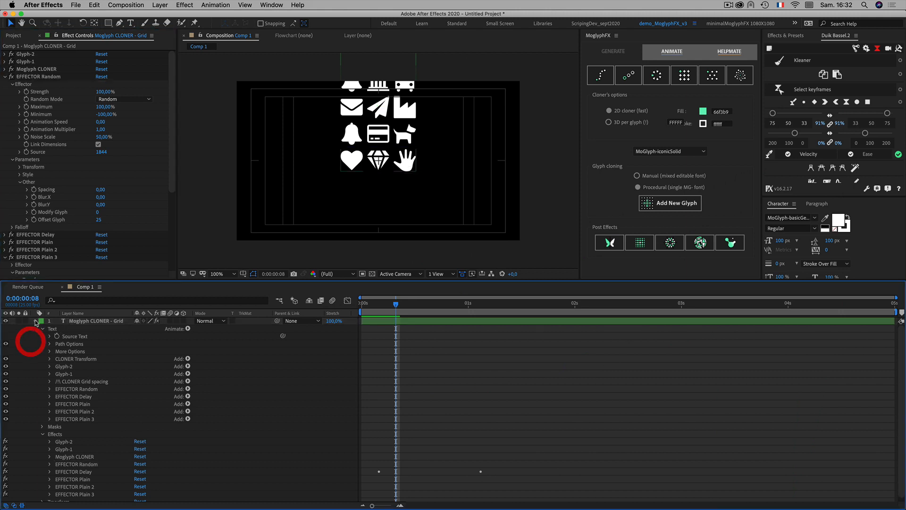
Go to 0:00:00:02 and set Mask 1 of the grid cloner layer to Add mode.
{"action": "left_click", "coordinate": [35, 321]}
{"action": "left_click", "coordinate": [94, 402]}
{"action": "left_click_drag", "start_coordinate": [396, 305], "coordinate": [360, 324]}
{"action": "left_click", "coordinate": [94, 320]}
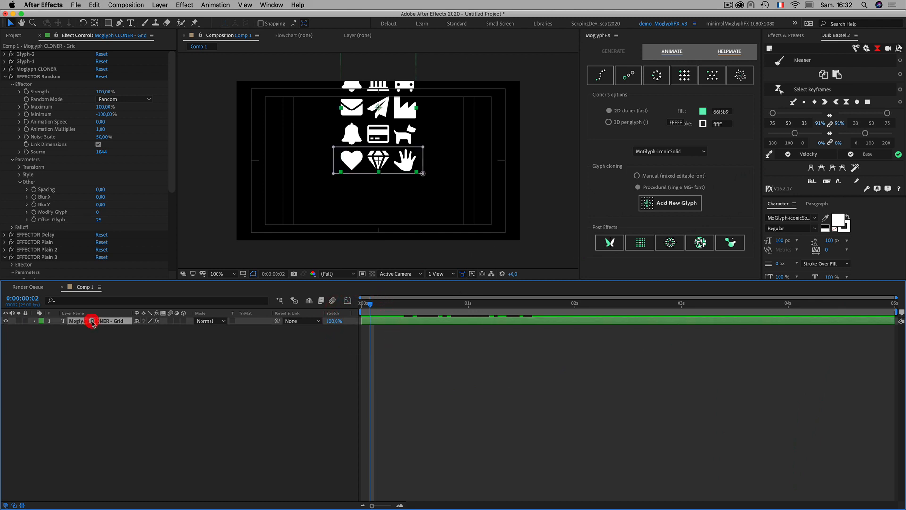
{"action": "key", "text": "m"}
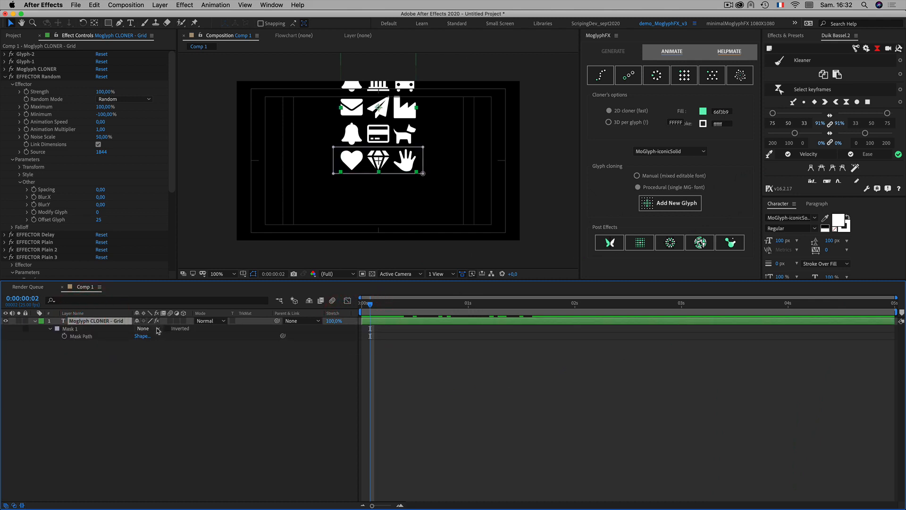
{"action": "left_click", "coordinate": [150, 329]}
{"action": "left_click", "coordinate": [159, 345]}
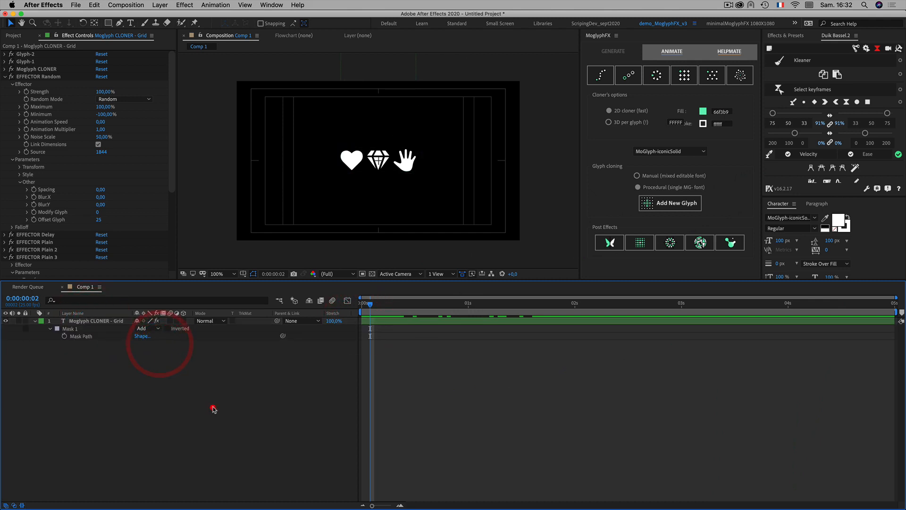
Preview the masked slot-machine animation and scrub through the timeline to 0:00:03:11 to examine the icon row.
{"action": "left_click", "coordinate": [212, 405]}
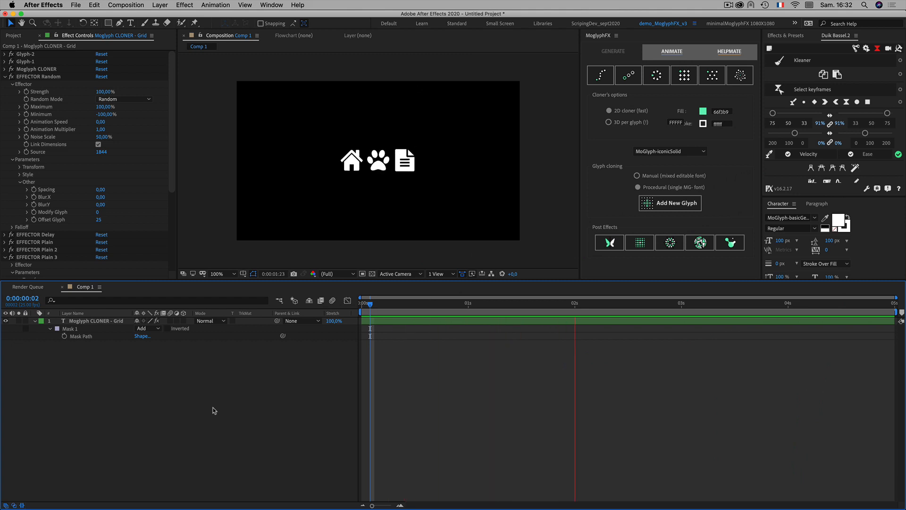
{"action": "key", "text": "space"}
{"action": "left_click_drag", "start_coordinate": [381, 305], "coordinate": [551, 307]}
{"action": "left_click", "coordinate": [551, 306]}
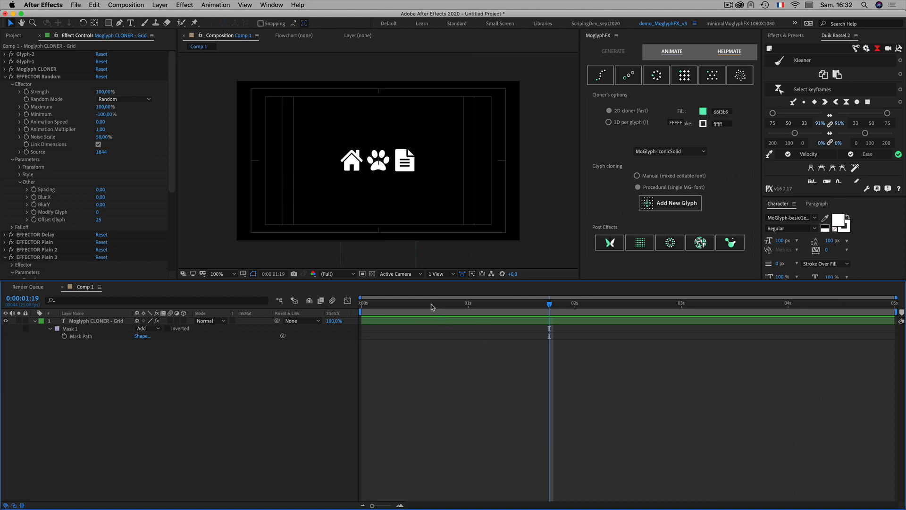
{"action": "left_click_drag", "start_coordinate": [407, 306], "coordinate": [459, 319]}
{"action": "left_click_drag", "start_coordinate": [496, 323], "coordinate": [643, 313]}
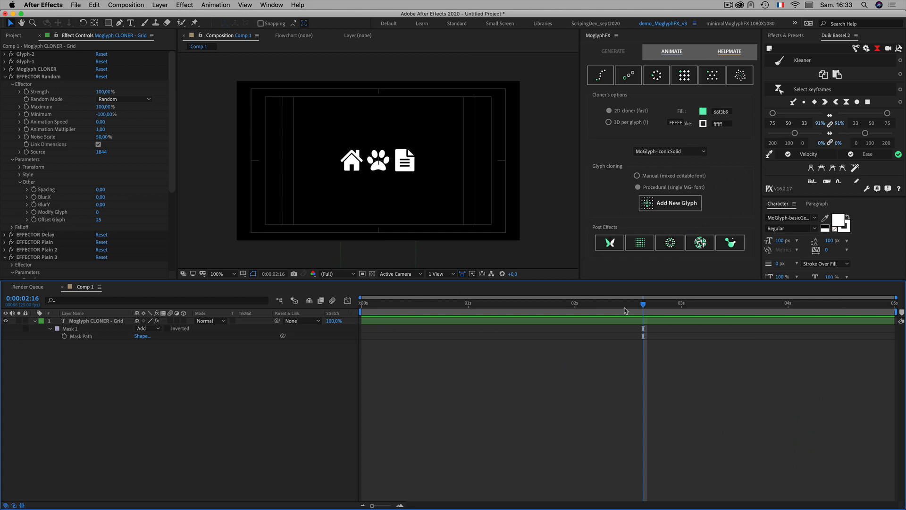
{"action": "left_click_drag", "start_coordinate": [597, 310], "coordinate": [721, 309]}
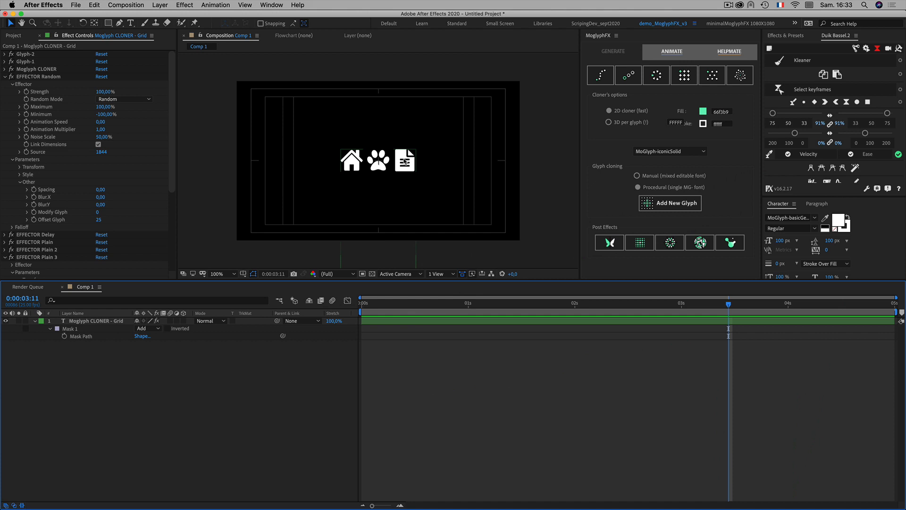
Collapse the EFFECTOR Random and EFFECTOR Plain 3 settings and compare the masked icons at 0:00:00:04 and 0:00:02:12.
{"action": "left_click", "coordinate": [5, 77]}
{"action": "left_click", "coordinate": [5, 107]}
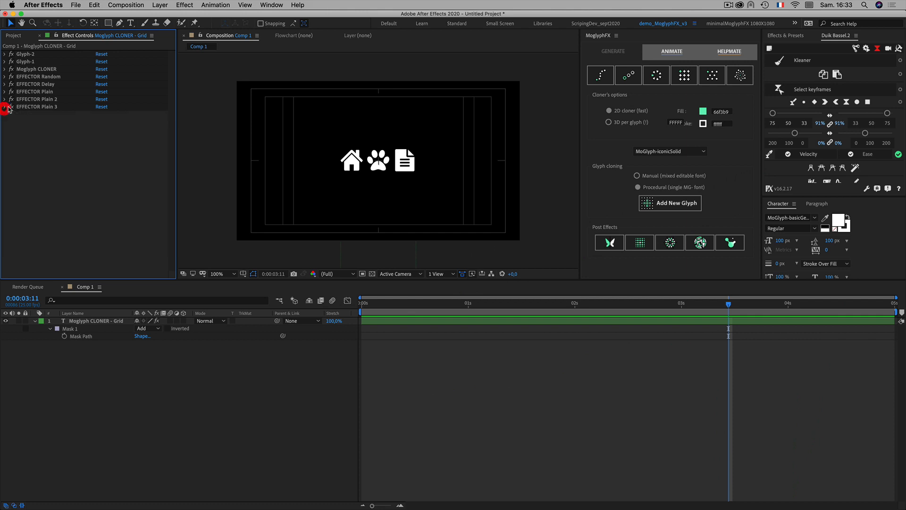
{"action": "left_click", "coordinate": [379, 303]}
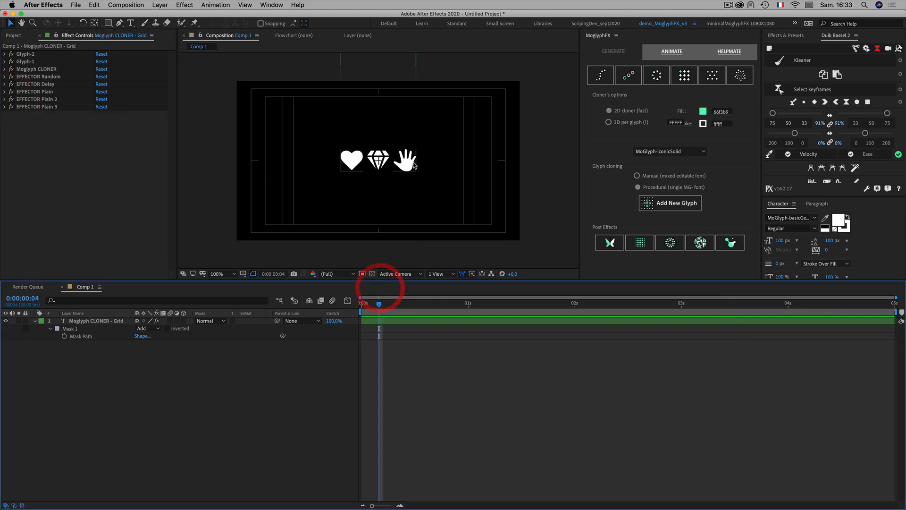
{"action": "left_click_drag", "start_coordinate": [399, 303], "coordinate": [626, 319]}
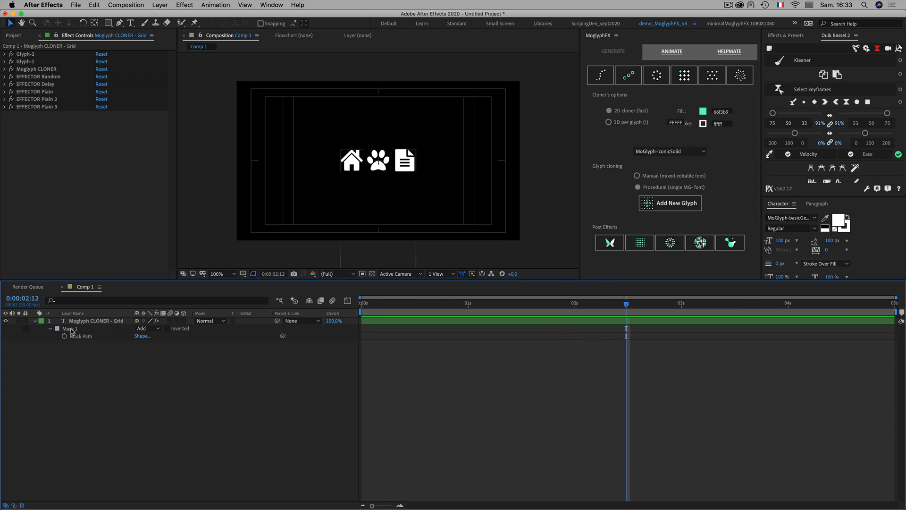
Set Mask 1 of the grid cloner layer back to None and collapse the layer's properties.
{"action": "left_click", "coordinate": [95, 328]}
{"action": "left_click", "coordinate": [147, 328]}
{"action": "left_click", "coordinate": [155, 338]}
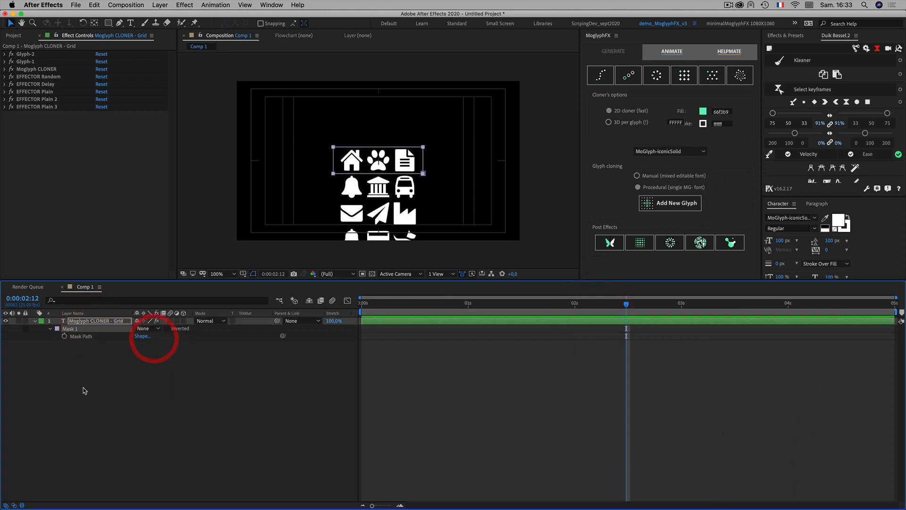
{"action": "left_click", "coordinate": [92, 381]}
{"action": "left_click", "coordinate": [35, 321]}
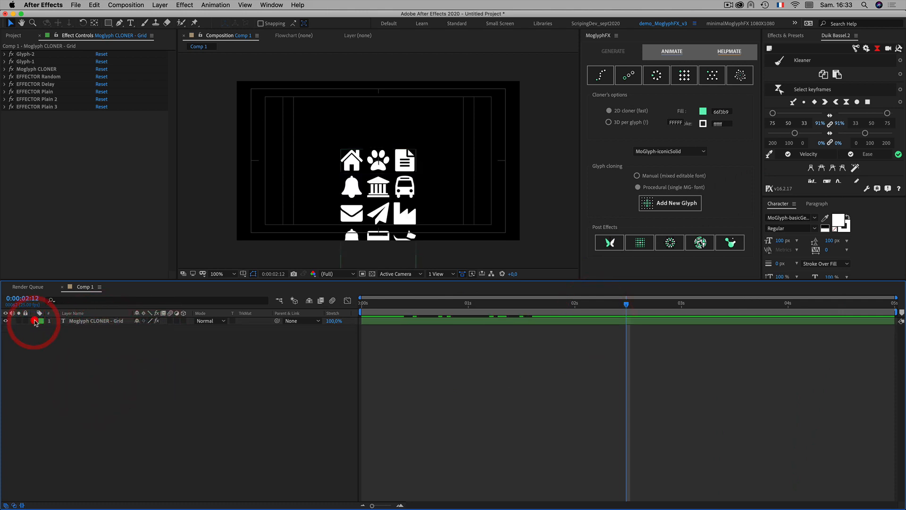
Expand the grid cloner layer's effects and duplicate both the EFFECTOR Plain 3 effect and its matching text animator.
{"action": "left_click", "coordinate": [35, 321]}
{"action": "left_click", "coordinate": [42, 329]}
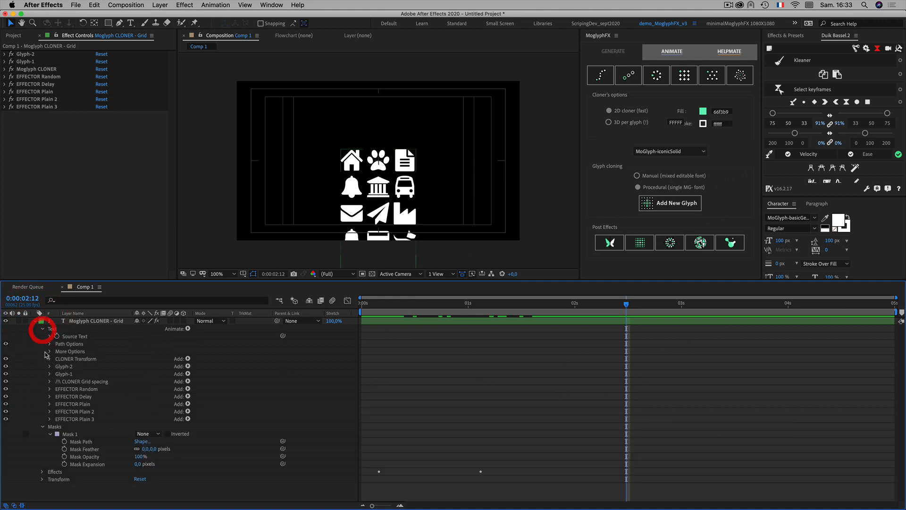
{"action": "left_click", "coordinate": [42, 427]}
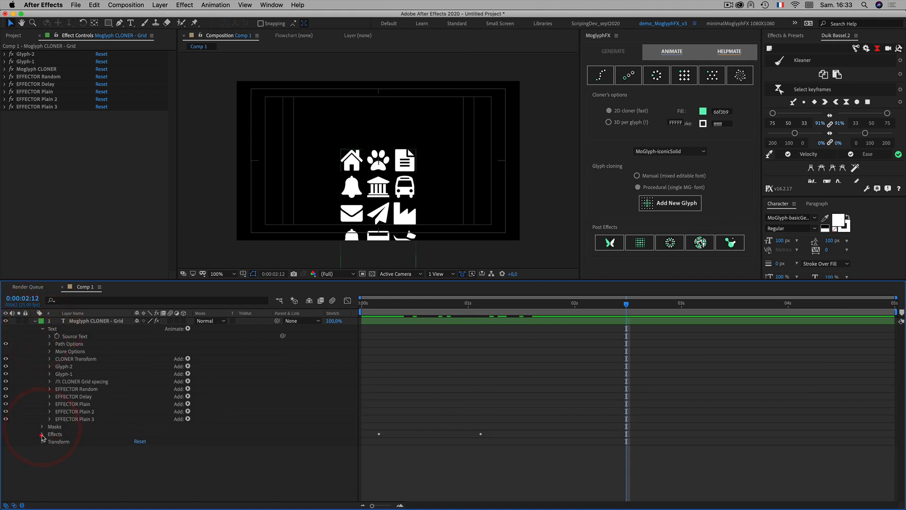
{"action": "left_click", "coordinate": [42, 434]}
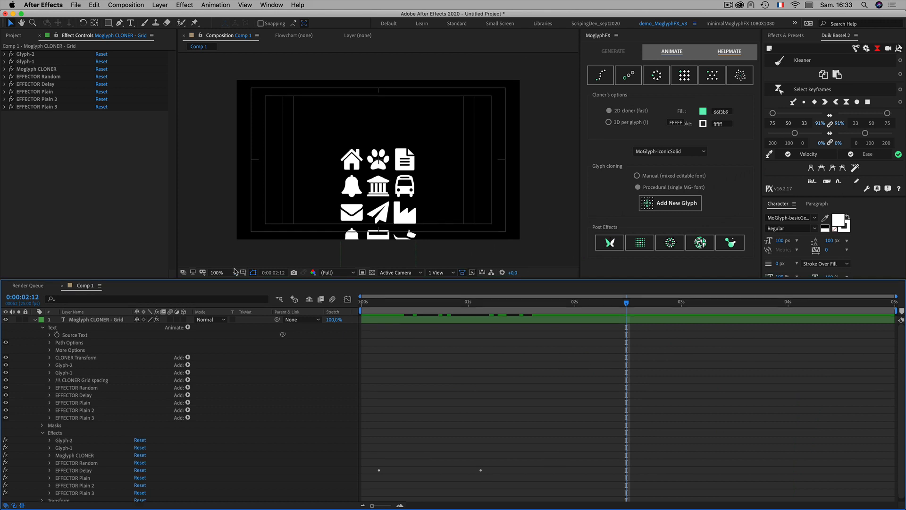
{"action": "left_click_drag", "start_coordinate": [234, 279], "coordinate": [238, 258]}
{"action": "left_click", "coordinate": [79, 473]}
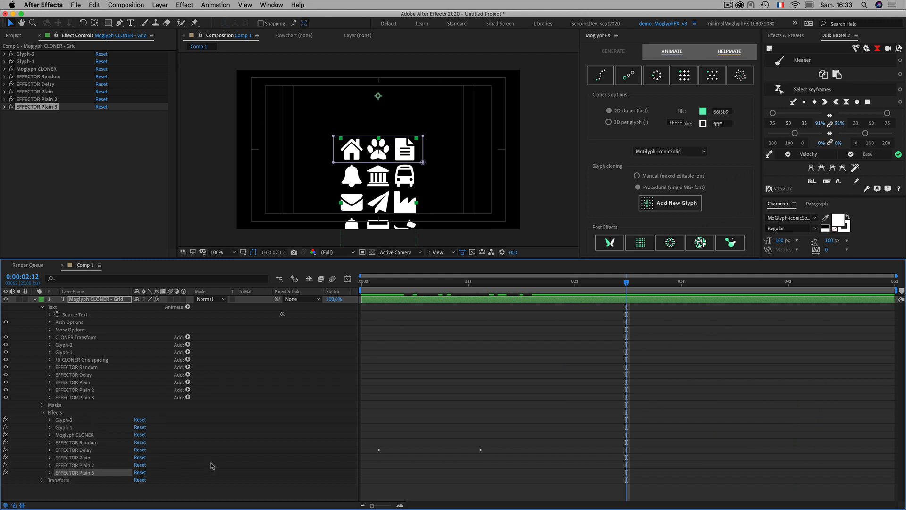
{"action": "key", "text": "ctrl+d"}
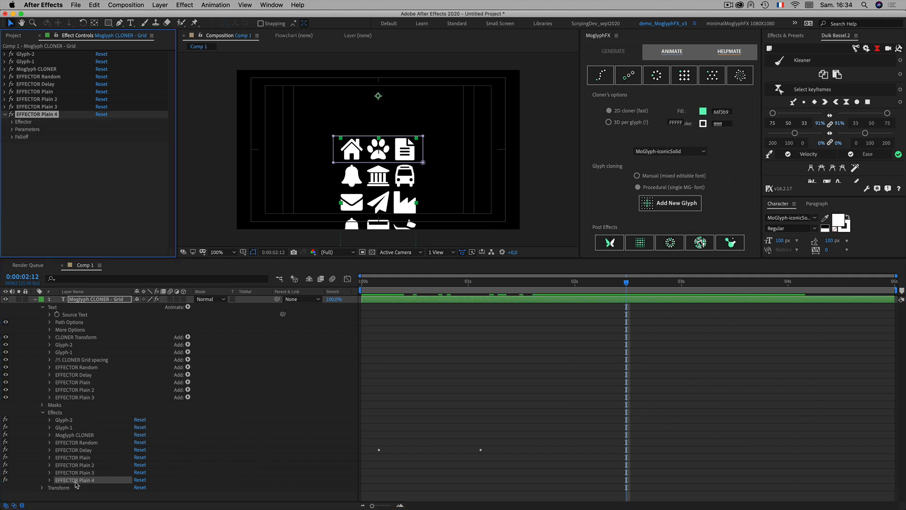
{"action": "left_click", "coordinate": [78, 398]}
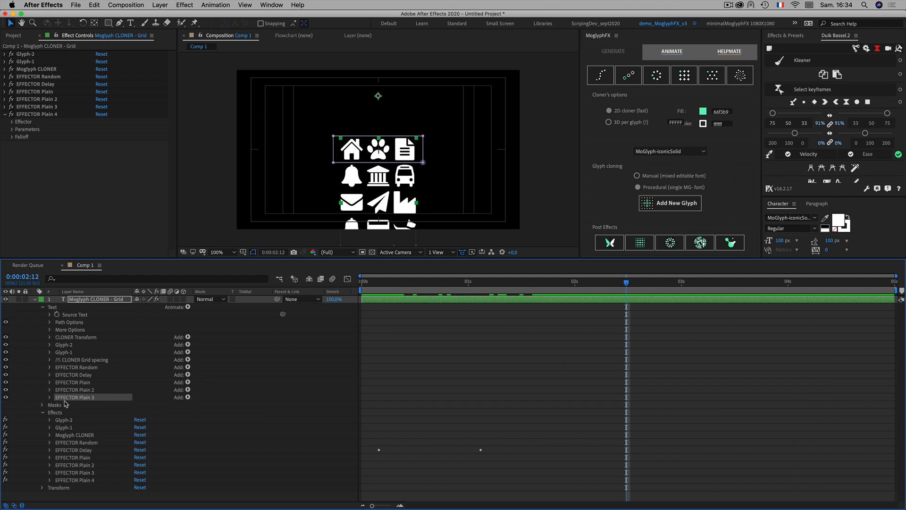
{"action": "left_click", "coordinate": [54, 163]}
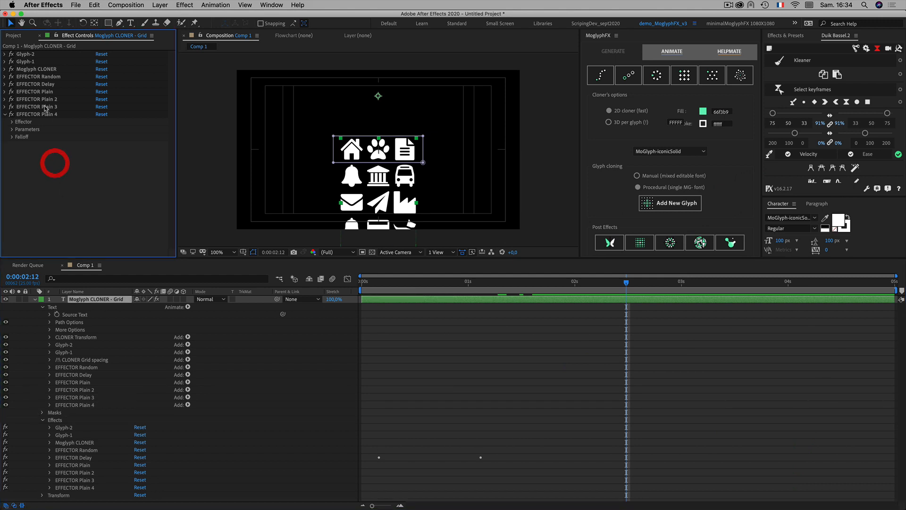
{"action": "left_click", "coordinate": [40, 116]}
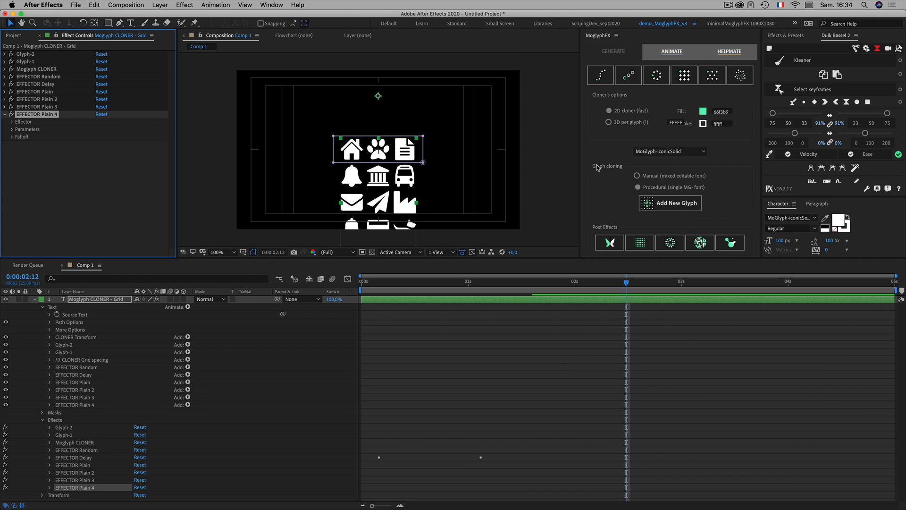
{"action": "left_click", "coordinate": [679, 208]}
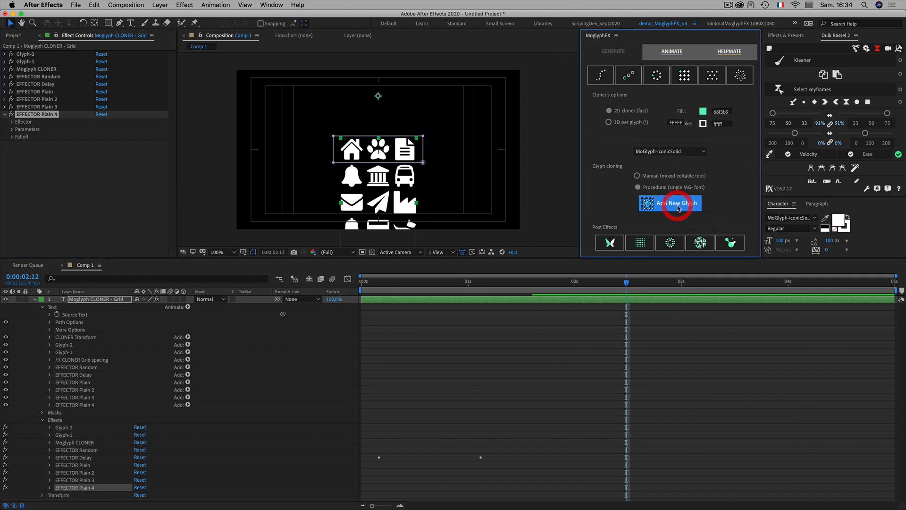
{"action": "left_click_drag", "start_coordinate": [534, 112], "coordinate": [780, 47]}
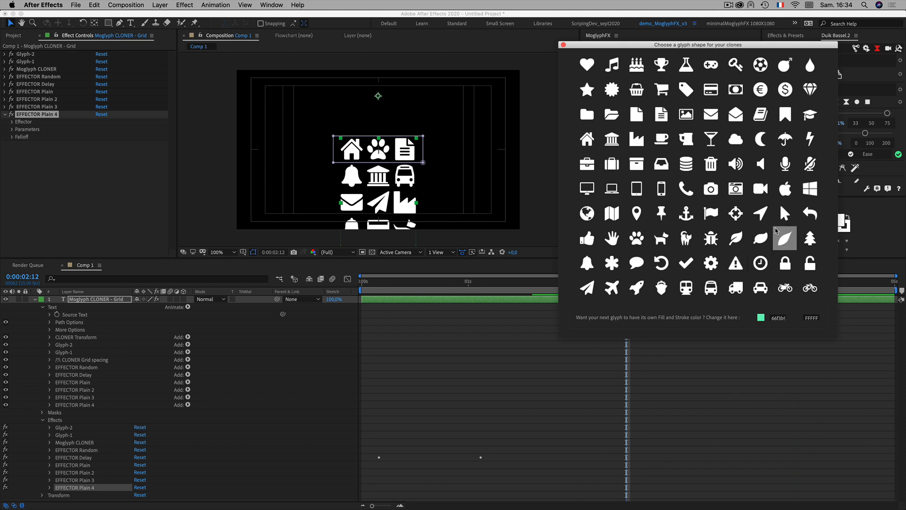
{"action": "left_click", "coordinate": [809, 239]}
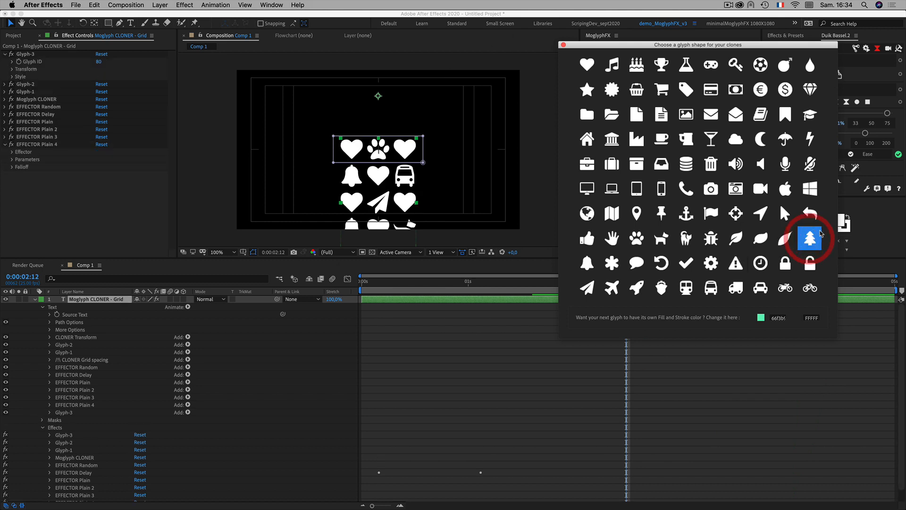
{"action": "left_click", "coordinate": [564, 45]}
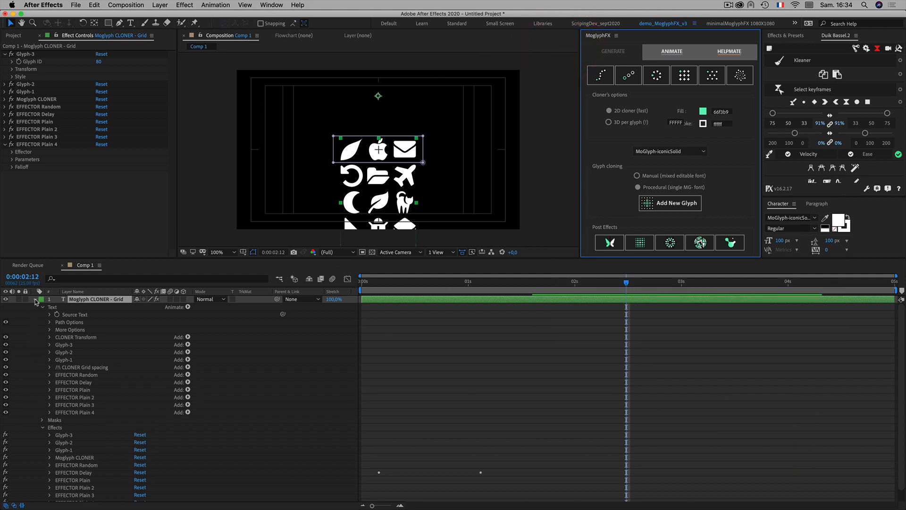
{"action": "left_click", "coordinate": [34, 325]}
{"action": "key", "text": "super+z"}
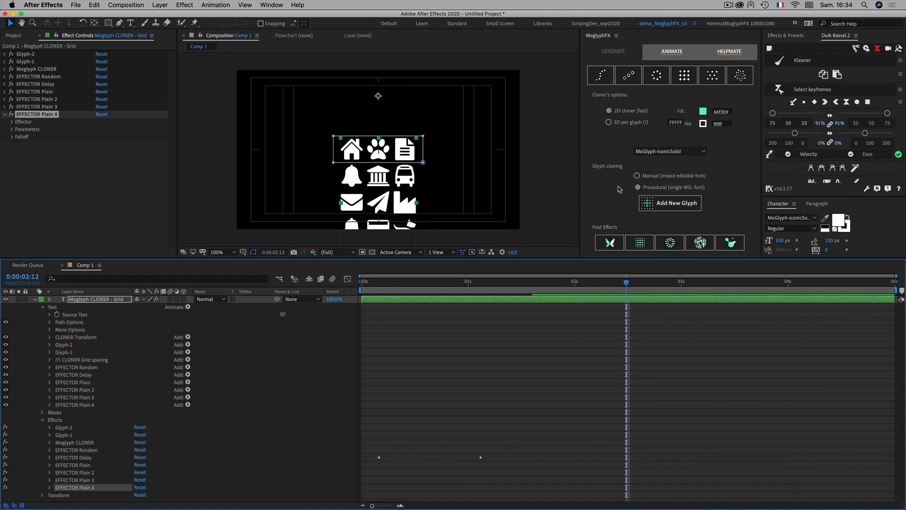
Look up the tree icon's glyph number in the glyph chooser without adding a glyph.
{"action": "left_click", "coordinate": [672, 211]}
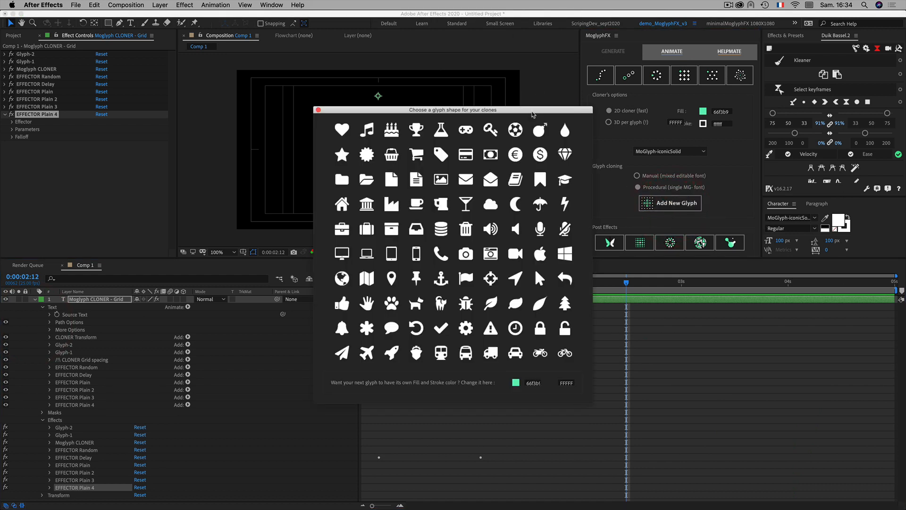
{"action": "left_click_drag", "start_coordinate": [542, 111], "coordinate": [767, 95]}
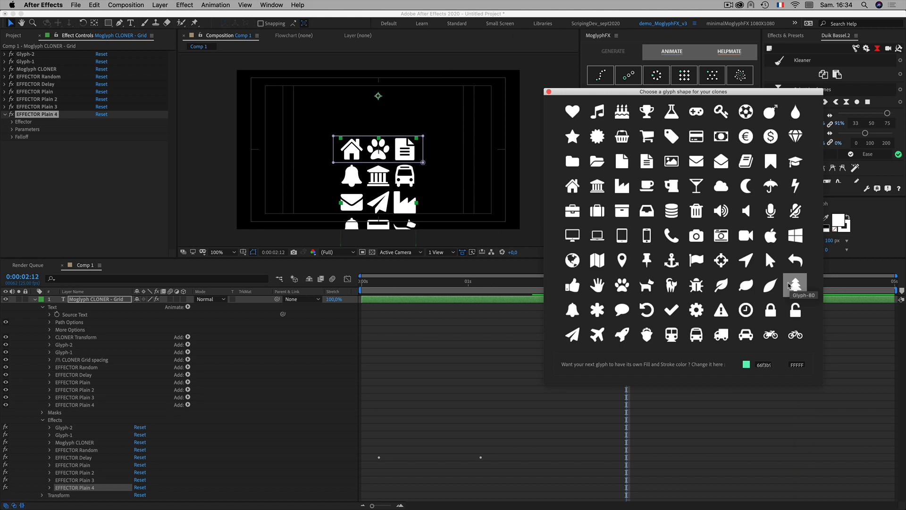
{"action": "left_click", "coordinate": [549, 92]}
Set Modify Glyph to 80 in the Other parameters of EFFECTOR Plain 4.
{"action": "left_click", "coordinate": [33, 143]}
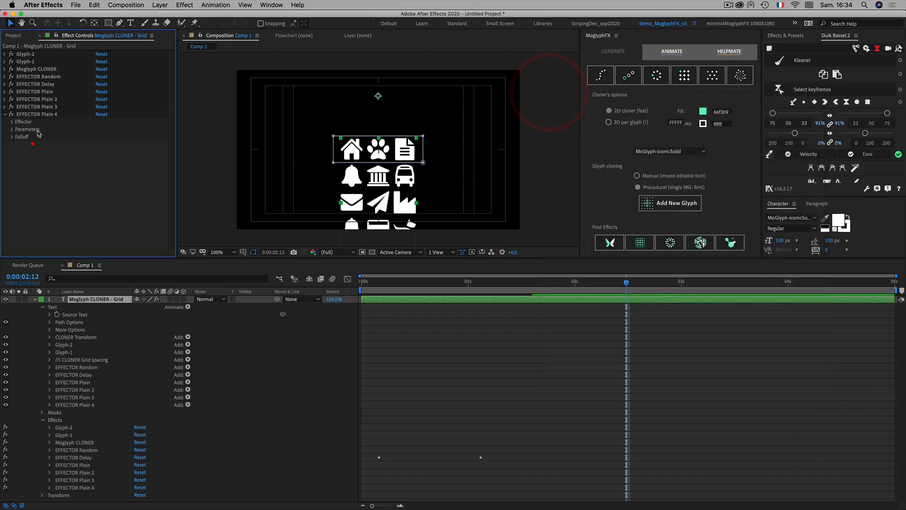
{"action": "left_click", "coordinate": [35, 114]}
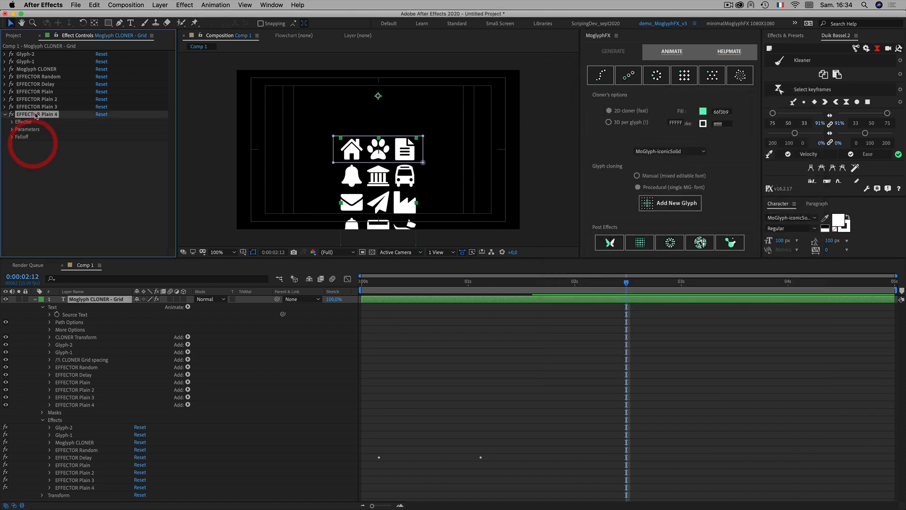
{"action": "left_click", "coordinate": [12, 129]}
{"action": "left_click", "coordinate": [18, 152]}
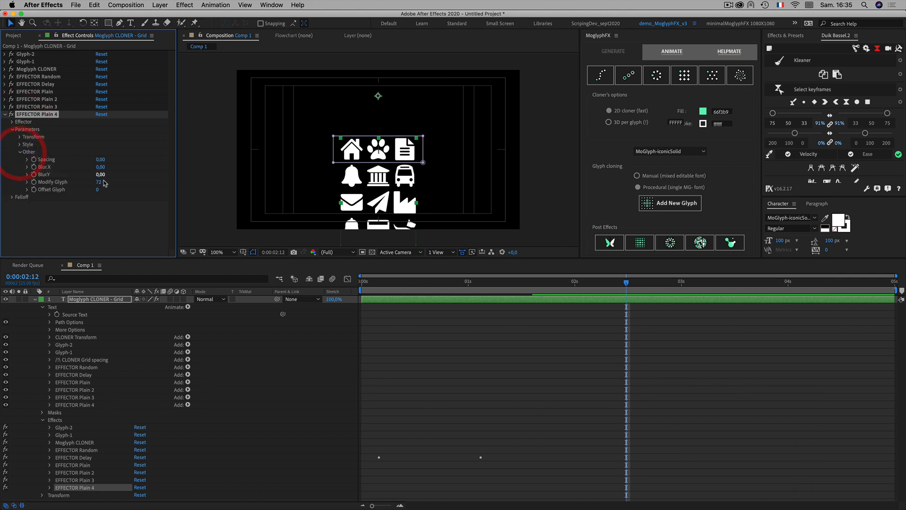
{"action": "left_click", "coordinate": [100, 183]}
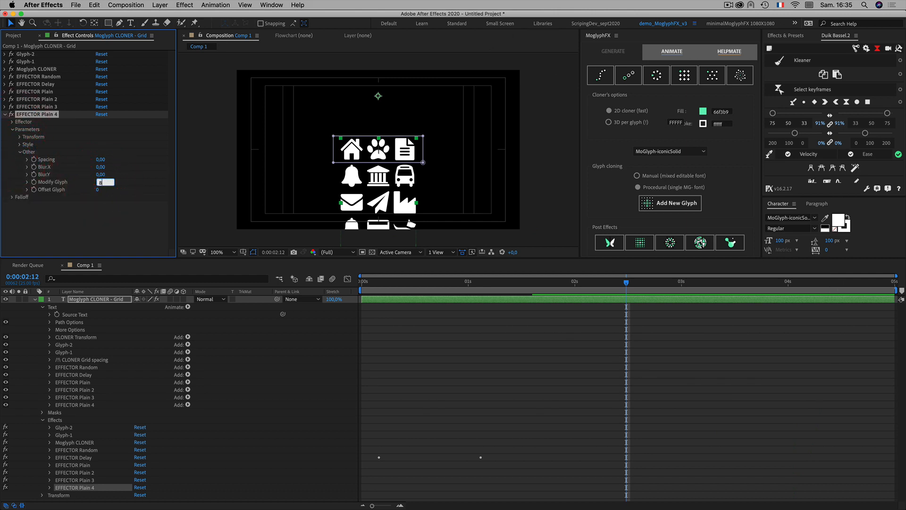
{"action": "left_click", "coordinate": [104, 230]}
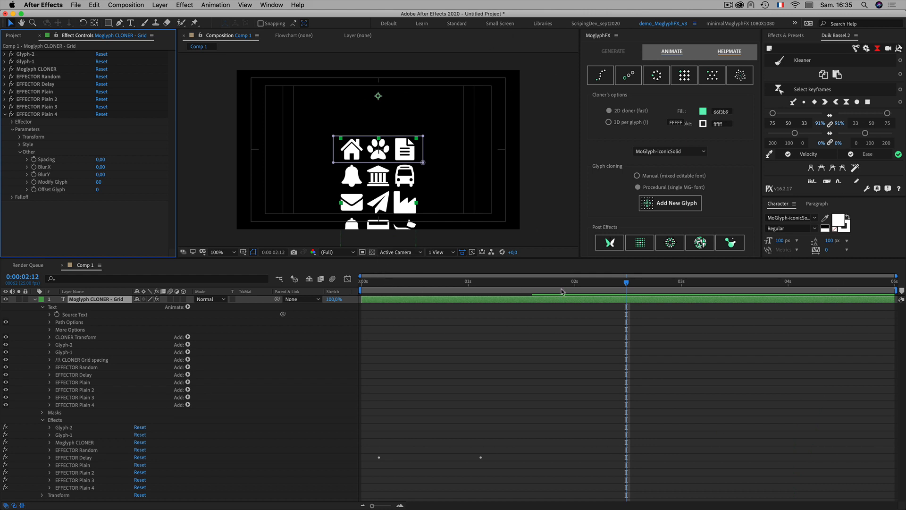
At 0:00:01:23, set the EFFECTOR Plain 4 falloff to Completion From 71% and Completion To 68%.
{"action": "left_click_drag", "start_coordinate": [623, 284], "coordinate": [404, 267]}
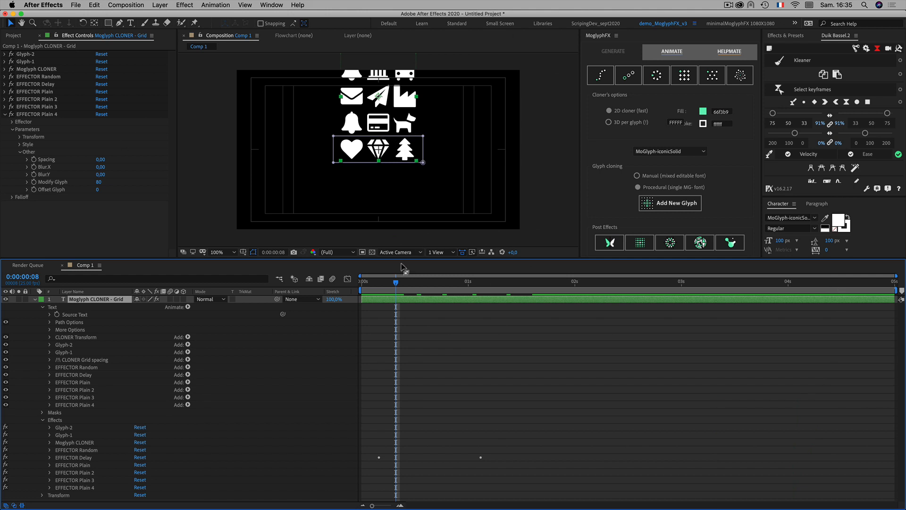
{"action": "left_click_drag", "start_coordinate": [404, 283], "coordinate": [568, 289]}
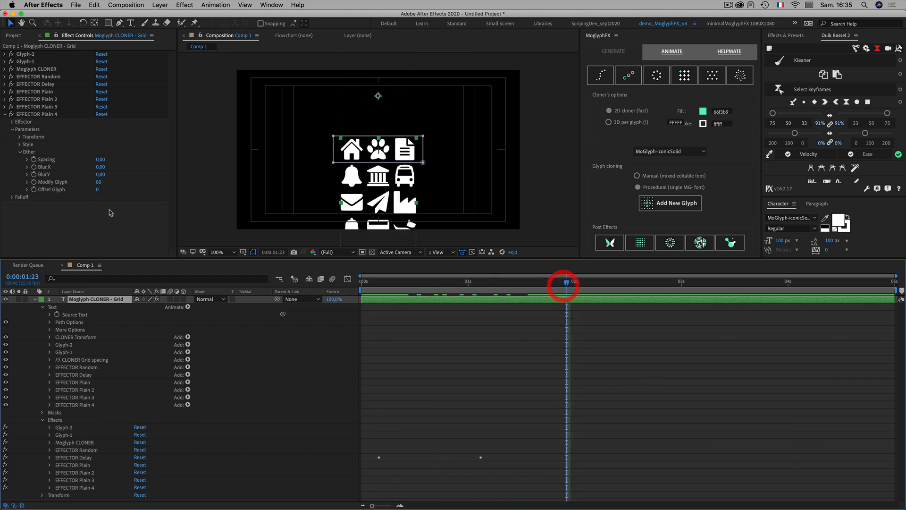
{"action": "left_click", "coordinate": [11, 197]}
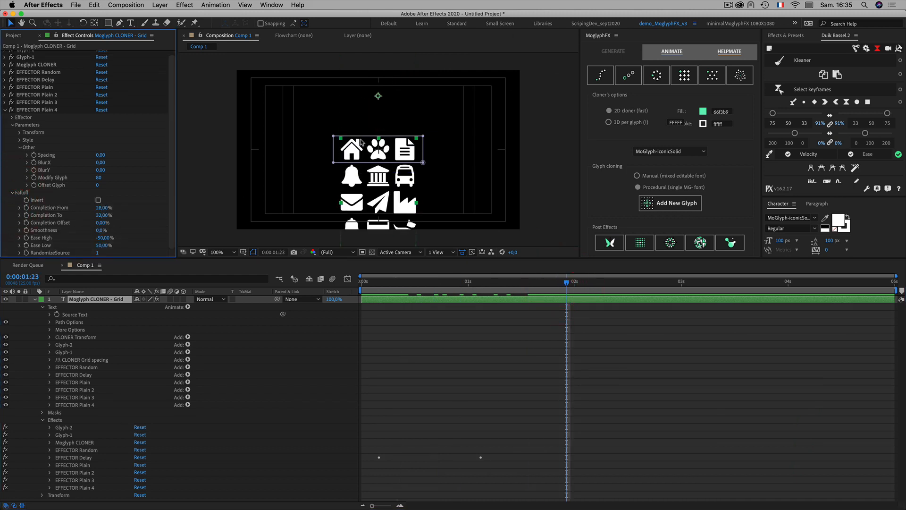
{"action": "left_click_drag", "start_coordinate": [101, 207], "coordinate": [118, 218]}
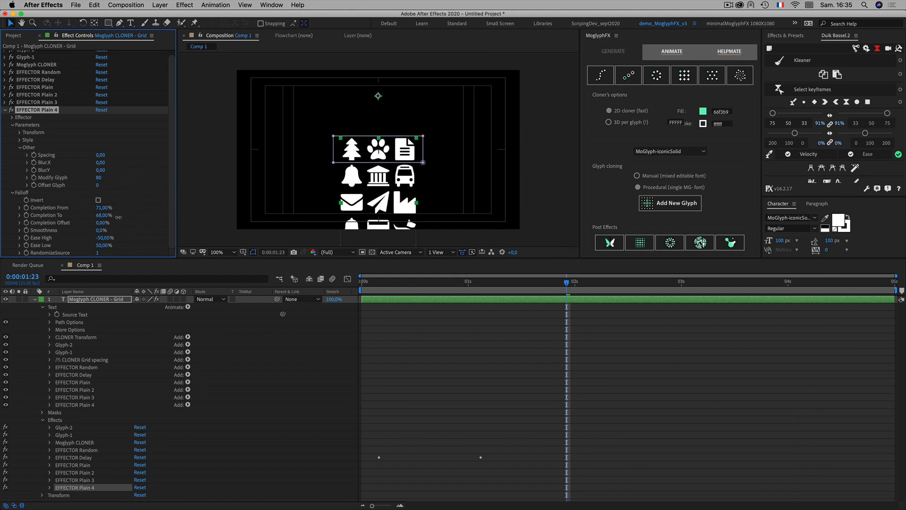
Compare the icon rows at 0:00:00:16 and 0:00:02:17 to check the tree's placement, and deselect the layer.
{"action": "left_click_drag", "start_coordinate": [395, 286], "coordinate": [430, 273]}
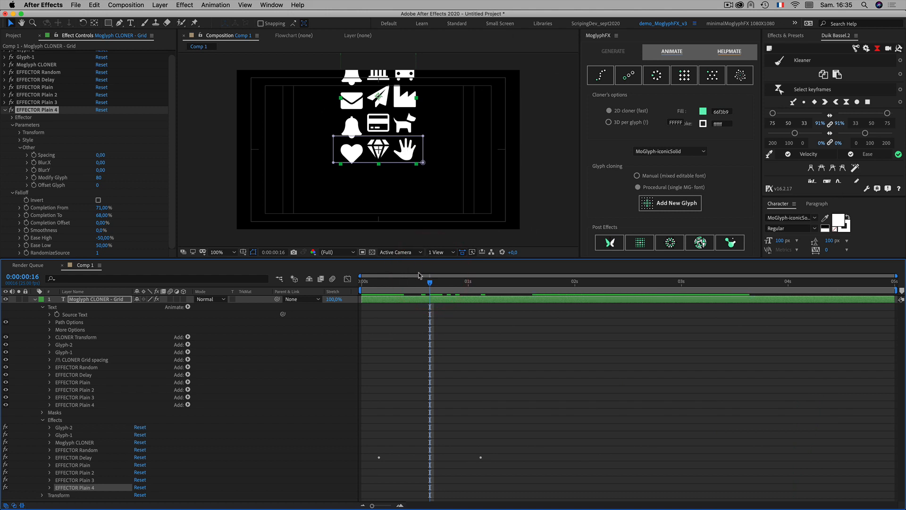
{"action": "mouse_move", "coordinate": [414, 284]}
{"action": "left_mouse_down"}
{"action": "mouse_move", "coordinate": [383, 282]}
{"action": "mouse_move", "coordinate": [648, 316]}
{"action": "left_mouse_up"}
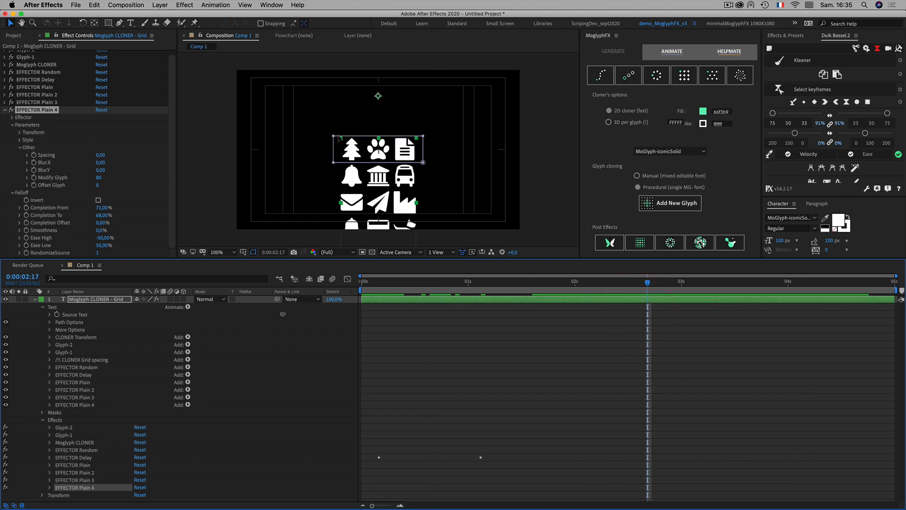
{"action": "left_click", "coordinate": [36, 321]}
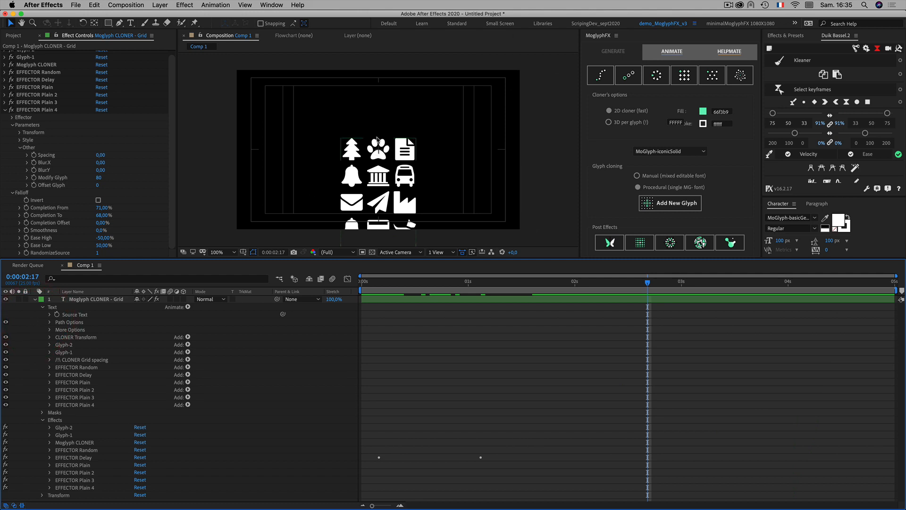
{"action": "left_click", "coordinate": [14, 350]}
Duplicate the EFFECTOR Plain 4 effect and its matching text animator, then collapse the EFFECTOR Plain 4 settings.
{"action": "left_click", "coordinate": [76, 487]}
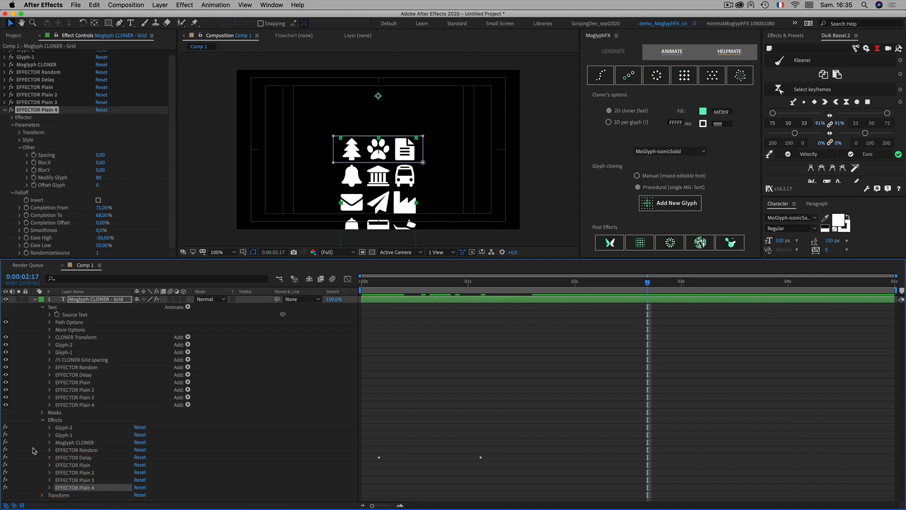
{"action": "key", "text": "super+d"}
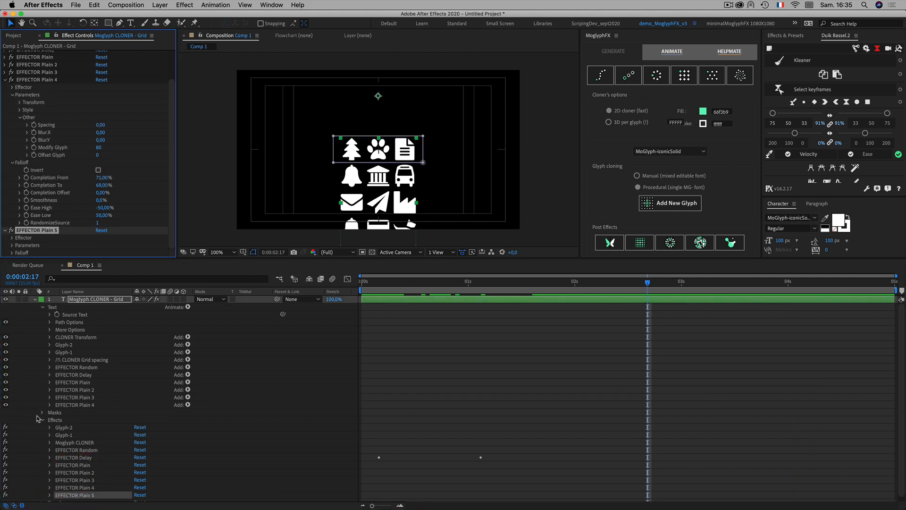
{"action": "scroll", "coordinate": [81, 500], "scroll_direction": "down", "scroll_amount": 1}
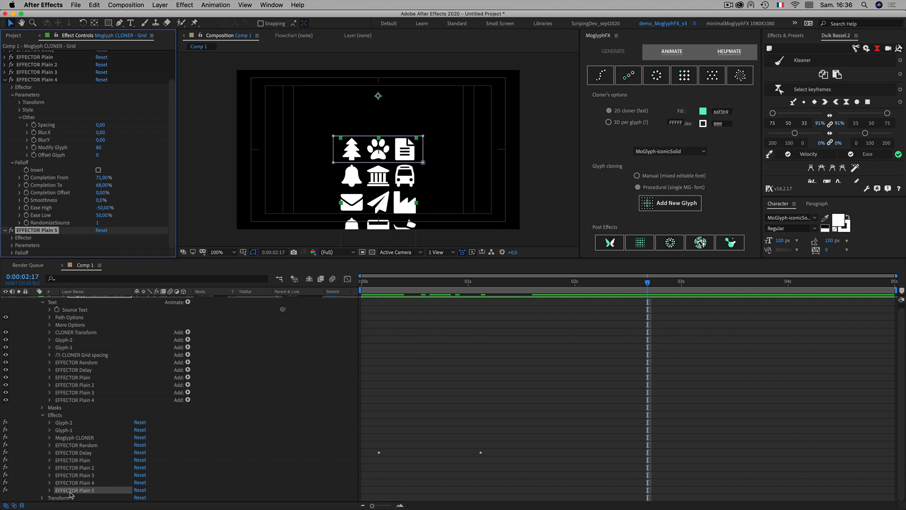
{"action": "left_click", "coordinate": [80, 401]}
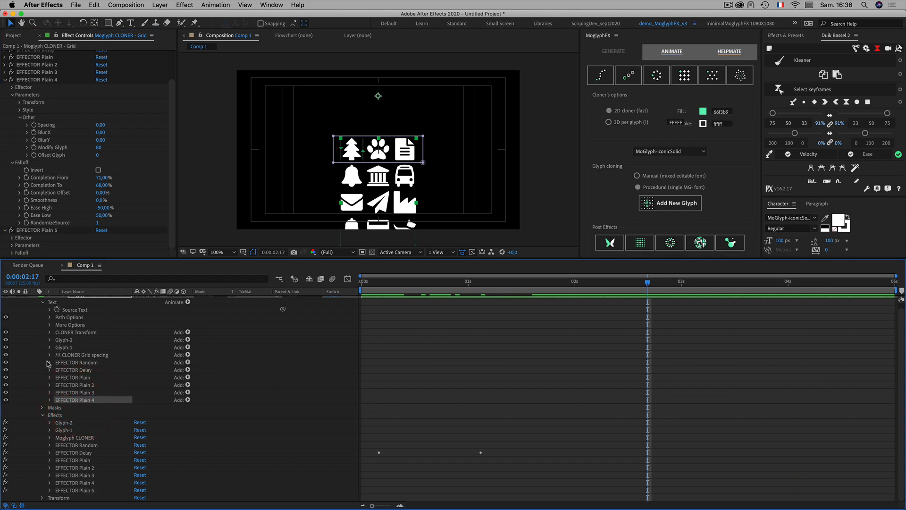
{"action": "left_click", "coordinate": [4, 79]}
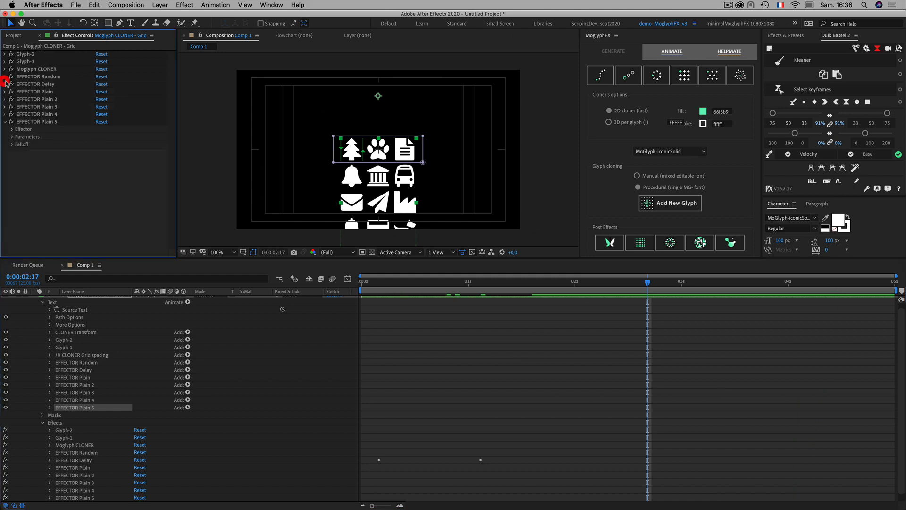
Browse the glyph chooser for the next replacement icon and close it without adding a glyph.
{"action": "left_click", "coordinate": [688, 208]}
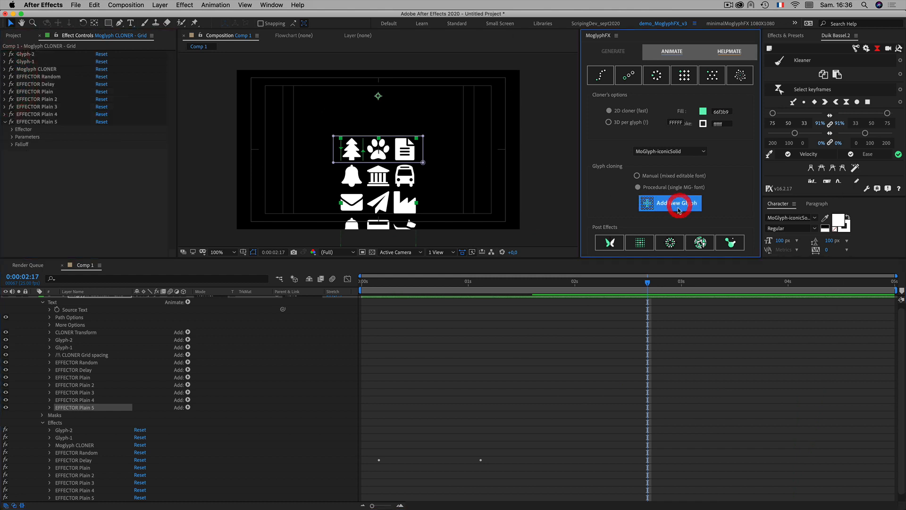
{"action": "left_click_drag", "start_coordinate": [574, 107], "coordinate": [800, 45]}
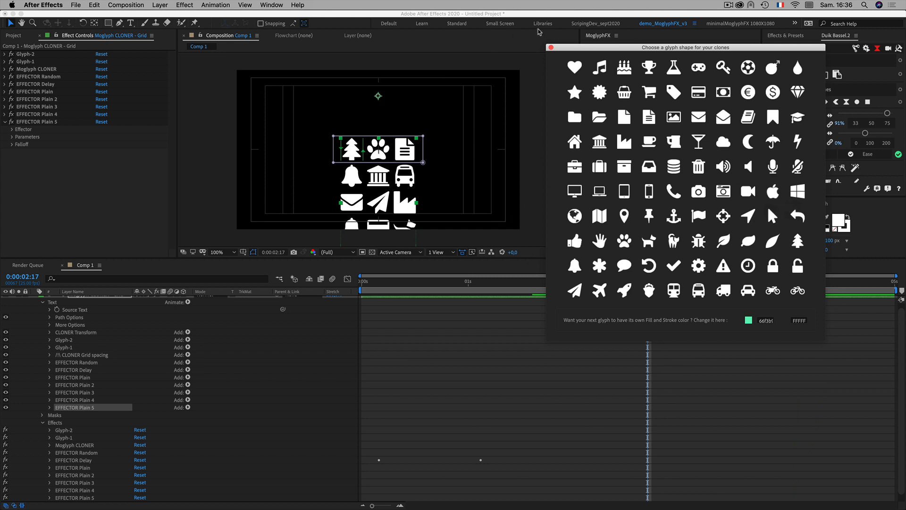
{"action": "left_click", "coordinate": [551, 48]}
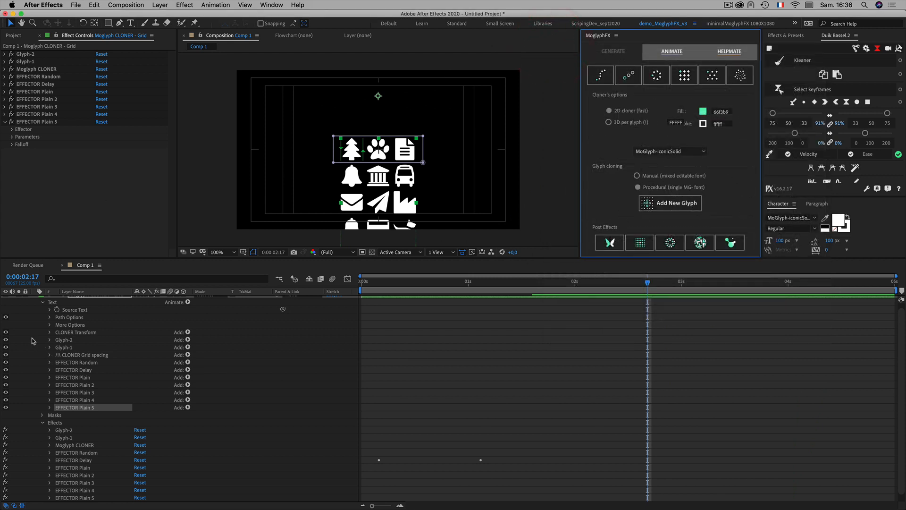
Set the Modify Glyph value of EFFECTOR Plain 5 to 59 to use the apple icon.
{"action": "left_click", "coordinate": [11, 137]}
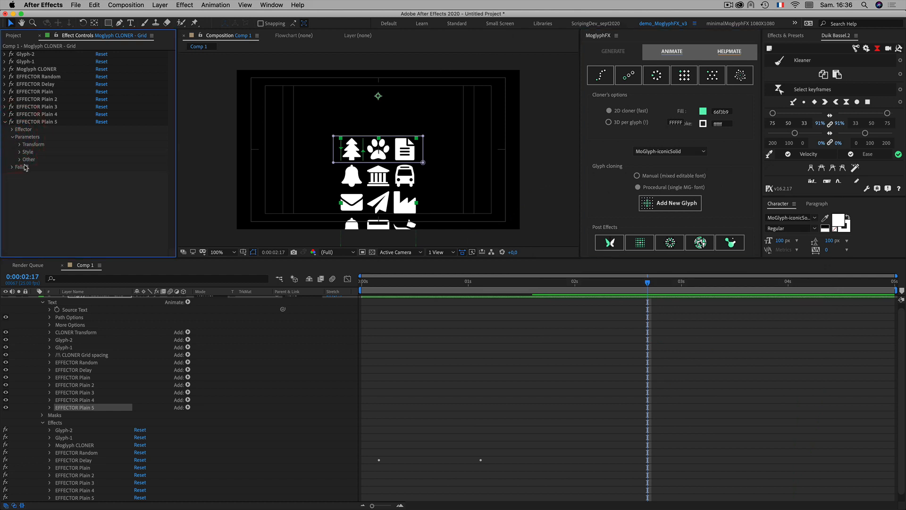
{"action": "left_click", "coordinate": [20, 160]}
{"action": "left_click", "coordinate": [101, 190]}
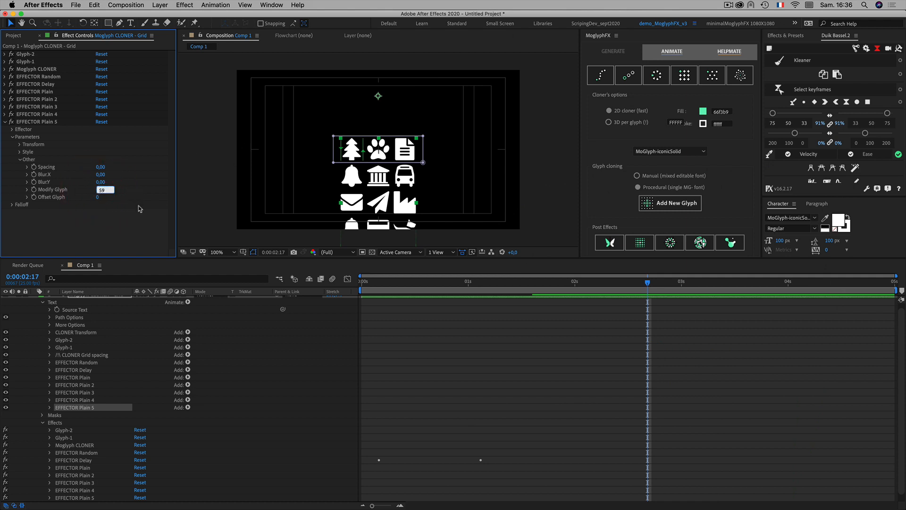
{"action": "left_click", "coordinate": [123, 219]}
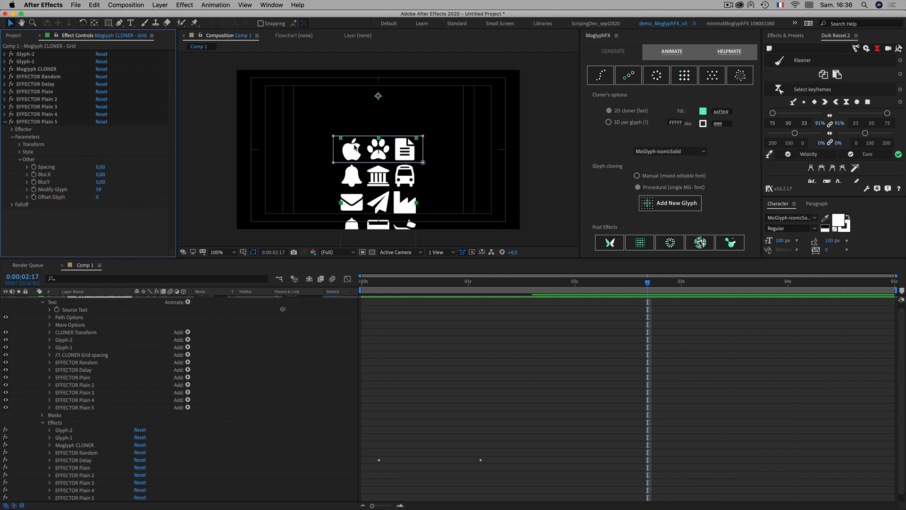
Set the EFFECTOR Plain 5 falloff to Completion From 34% and Completion To 42%, checking the starting row at 0:00:00:18.
{"action": "left_click", "coordinate": [12, 206]}
{"action": "left_click_drag", "start_coordinate": [102, 209], "coordinate": [77, 207]}
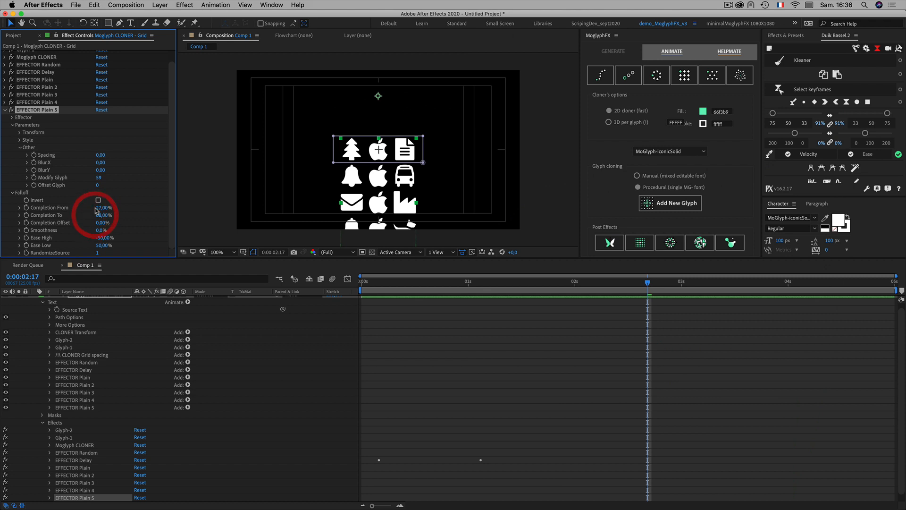
{"action": "left_click_drag", "start_coordinate": [99, 215], "coordinate": [90, 215]}
{"action": "left_click_drag", "start_coordinate": [648, 281], "coordinate": [439, 278]}
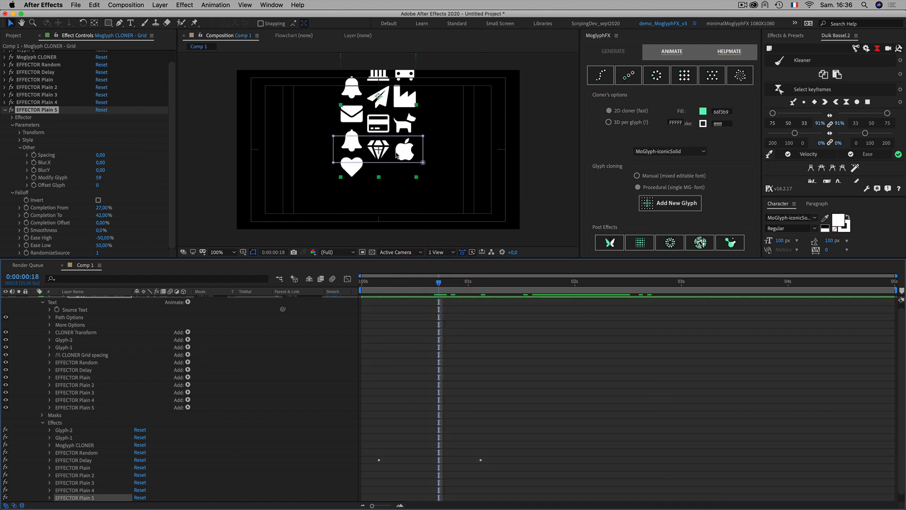
{"action": "left_click_drag", "start_coordinate": [103, 208], "coordinate": [106, 208]}
{"action": "left_click", "coordinate": [99, 208]}
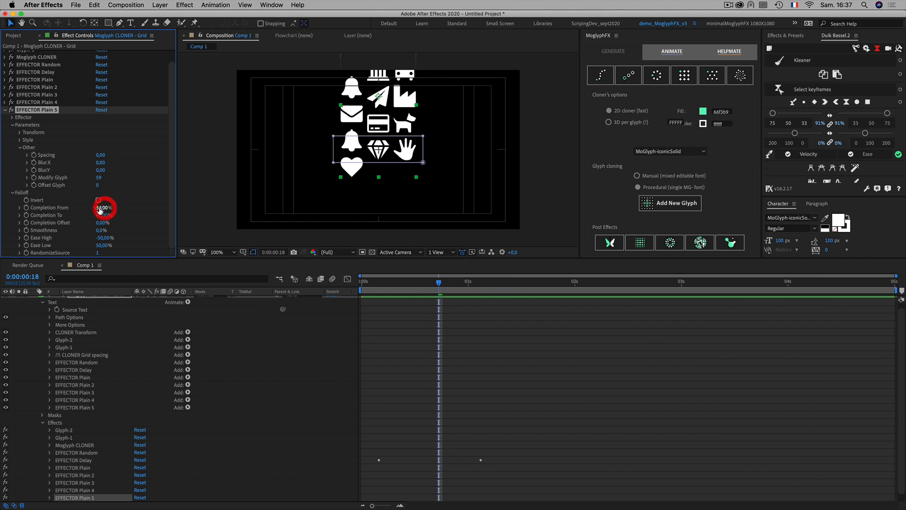
Check the apple's placement in the final row at 0:00:02:08 and deselect the layer.
{"action": "left_click_drag", "start_coordinate": [439, 284], "coordinate": [610, 301]}
{"action": "left_click", "coordinate": [326, 310]}
{"action": "left_click", "coordinate": [36, 318]}
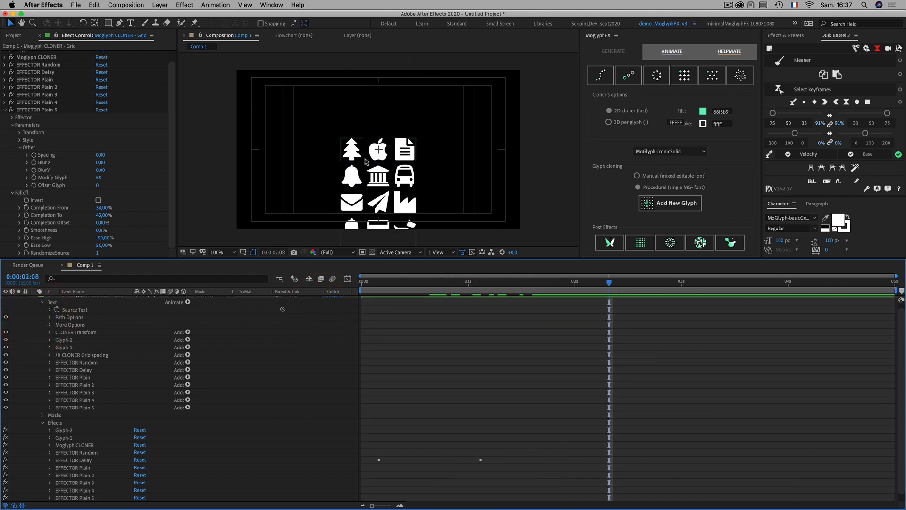
{"action": "left_click", "coordinate": [27, 359]}
Duplicate the EFFECTOR Plain 5 effect and its matching text animator.
{"action": "scroll", "coordinate": [29, 358], "scroll_direction": "down", "scroll_amount": 1}
{"action": "left_click", "coordinate": [71, 491]}
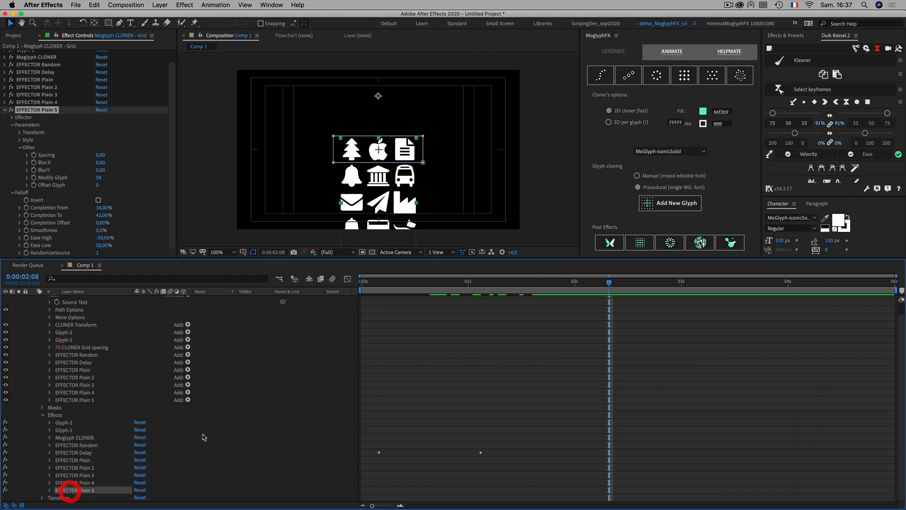
{"action": "key", "text": "super+d"}
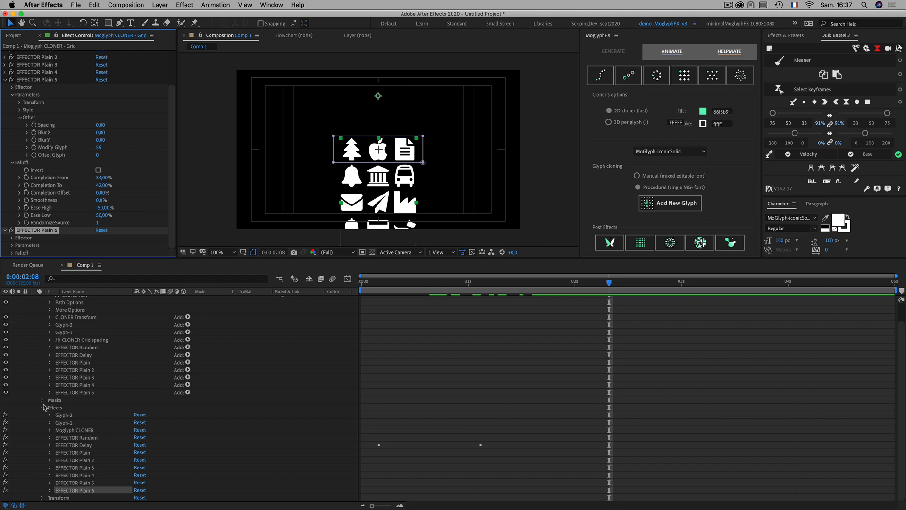
{"action": "scroll", "coordinate": [69, 382], "scroll_direction": "up", "scroll_amount": 2}
{"action": "left_click", "coordinate": [74, 413]}
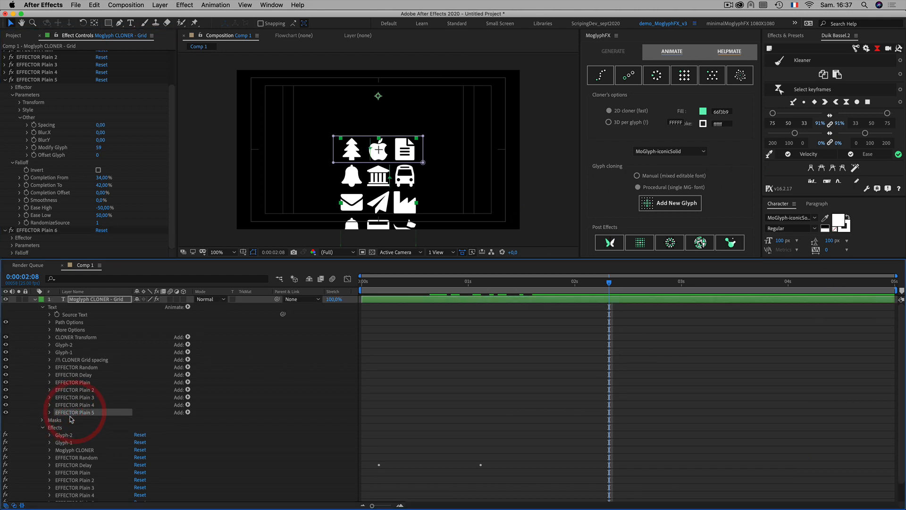
{"action": "key", "text": "super+d"}
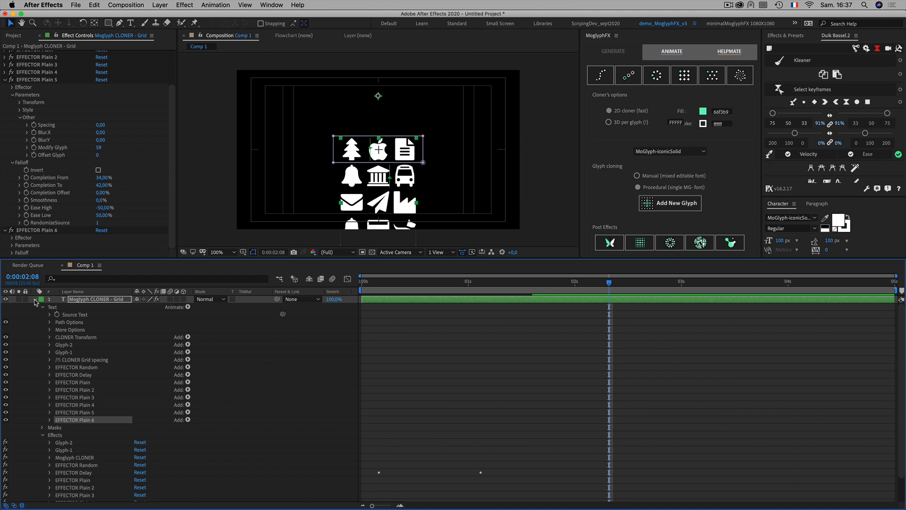
Collapse the cloner layer and the EFFECTOR Plain 5 settings, and give the effect controls more height.
{"action": "left_click", "coordinate": [35, 300]}
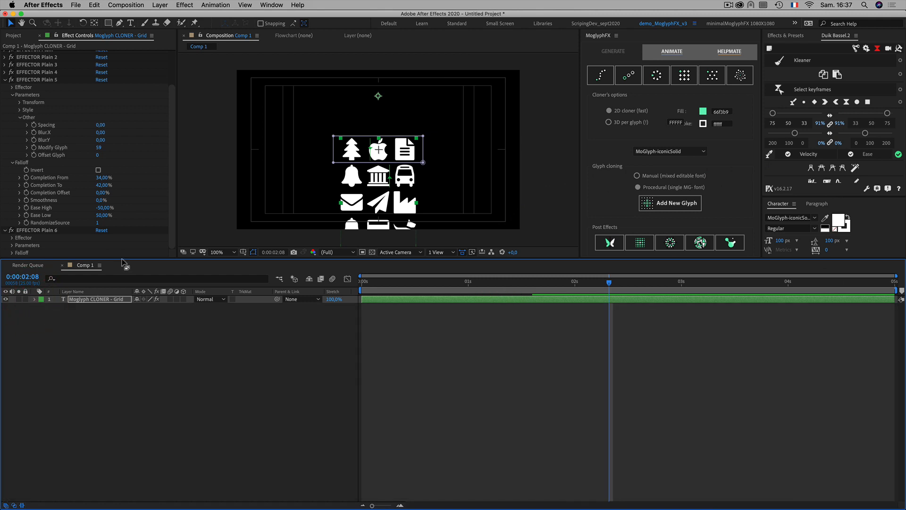
{"action": "left_click_drag", "start_coordinate": [122, 258], "coordinate": [122, 324]}
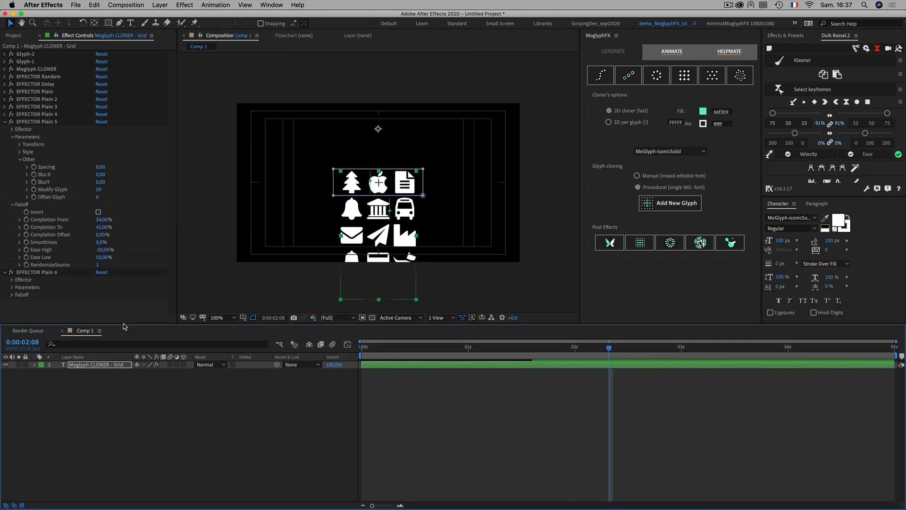
{"action": "left_click", "coordinate": [5, 121]}
Try adding the bell icon from the glyph chooser to the cloner, undo it and close the chooser.
{"action": "left_click", "coordinate": [97, 389]}
{"action": "left_click", "coordinate": [99, 365]}
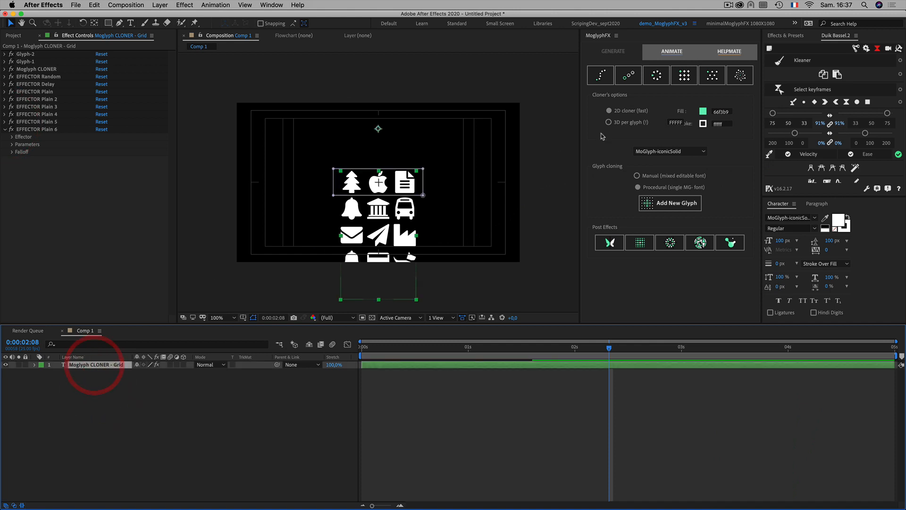
{"action": "left_click", "coordinate": [676, 208]}
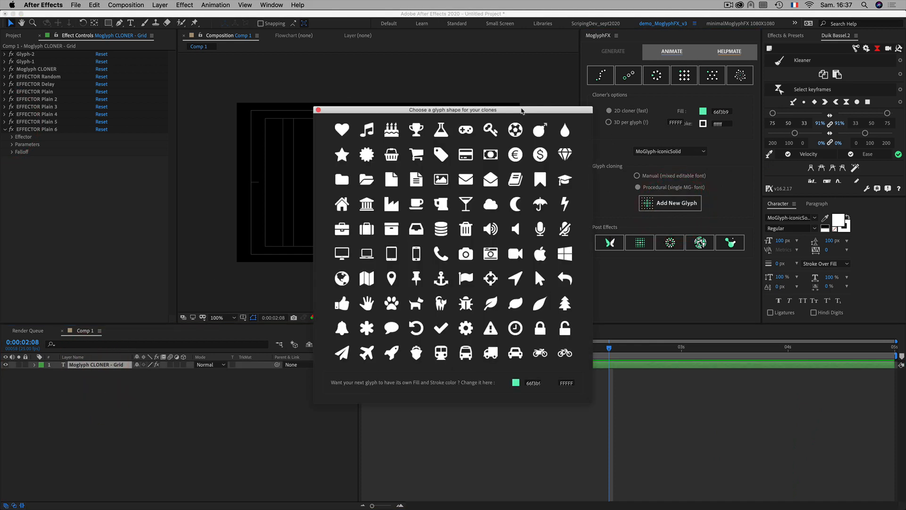
{"action": "left_click_drag", "start_coordinate": [522, 111], "coordinate": [742, 57]}
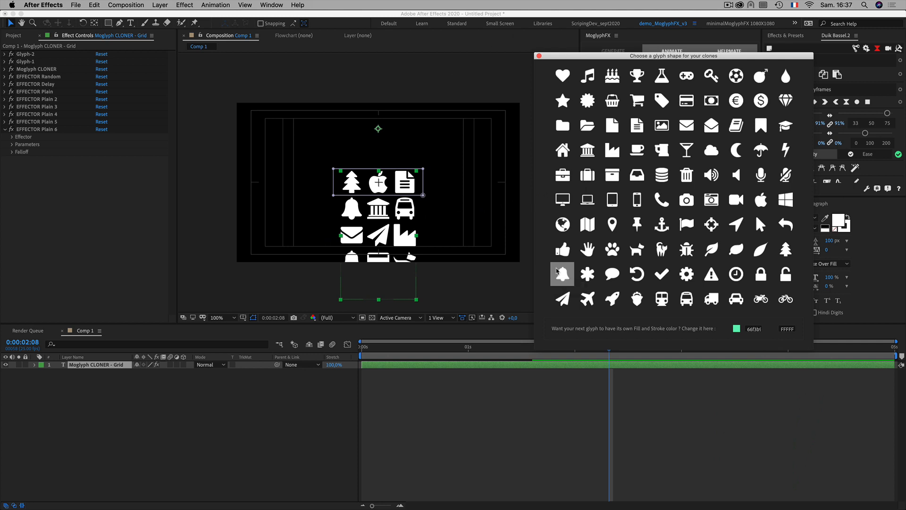
{"action": "left_click", "coordinate": [559, 273]}
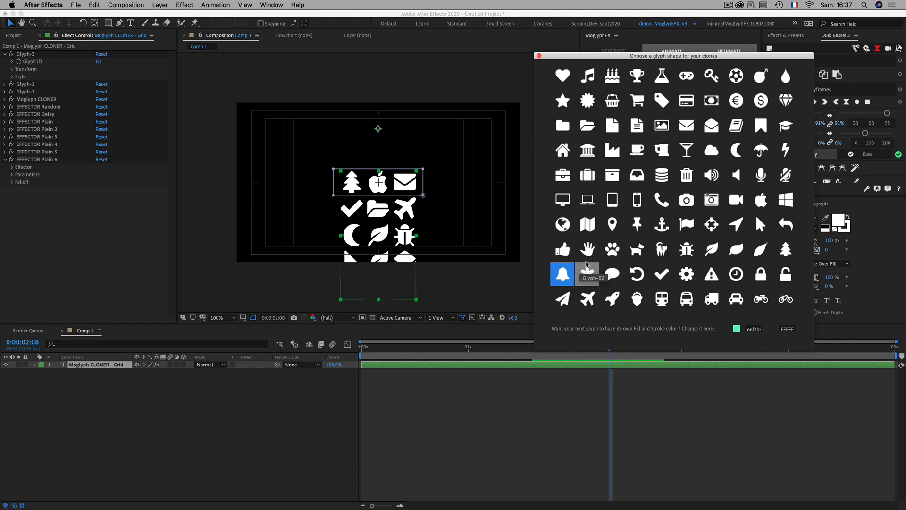
{"action": "key", "text": "super+z"}
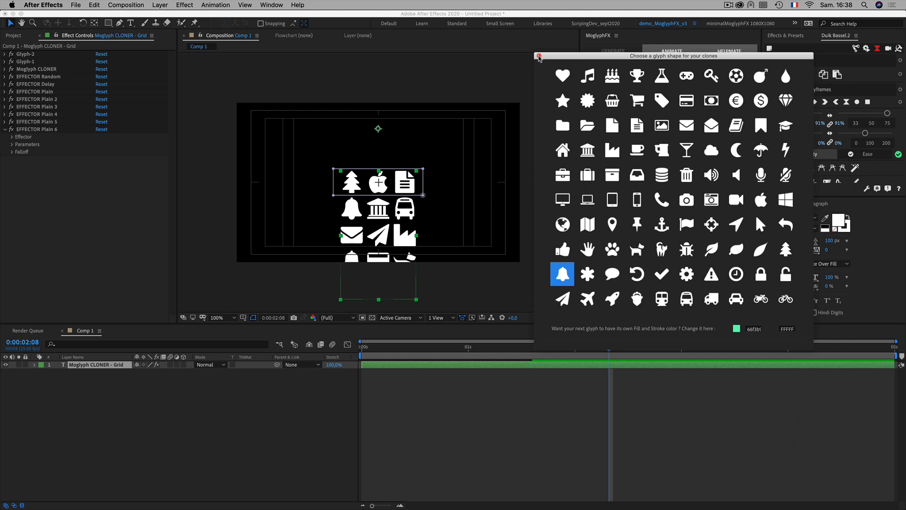
{"action": "left_click", "coordinate": [539, 56]}
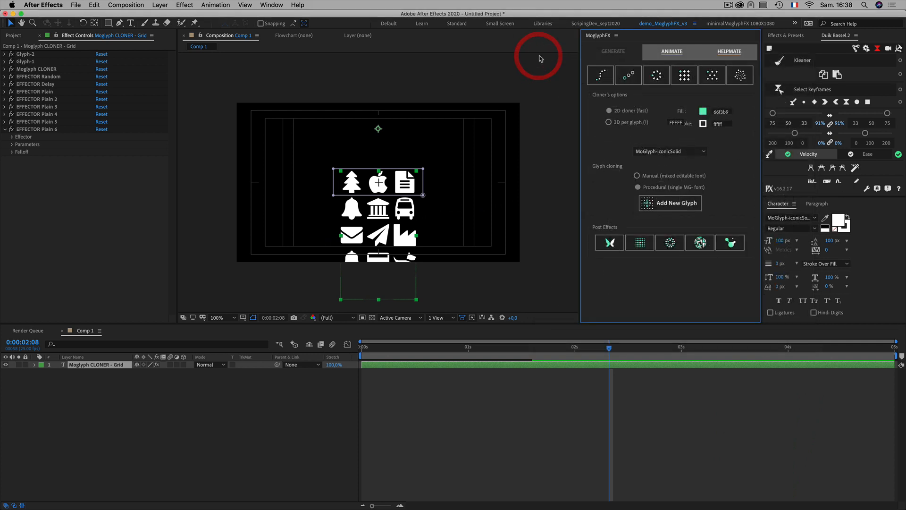
Set the Modify Glyph value of EFFECTOR Plain 6 to 81 to use the bell icon.
{"action": "left_click", "coordinate": [12, 144]}
{"action": "left_click", "coordinate": [20, 166]}
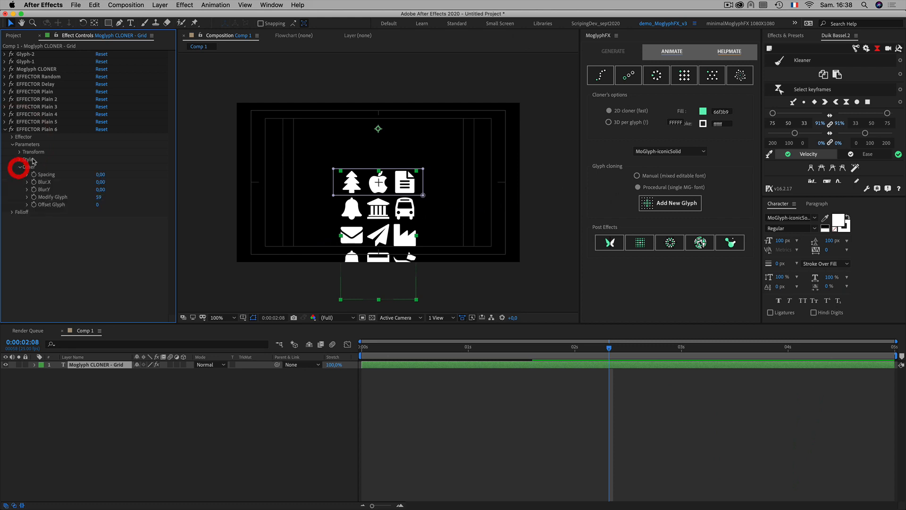
{"action": "left_click", "coordinate": [101, 197]}
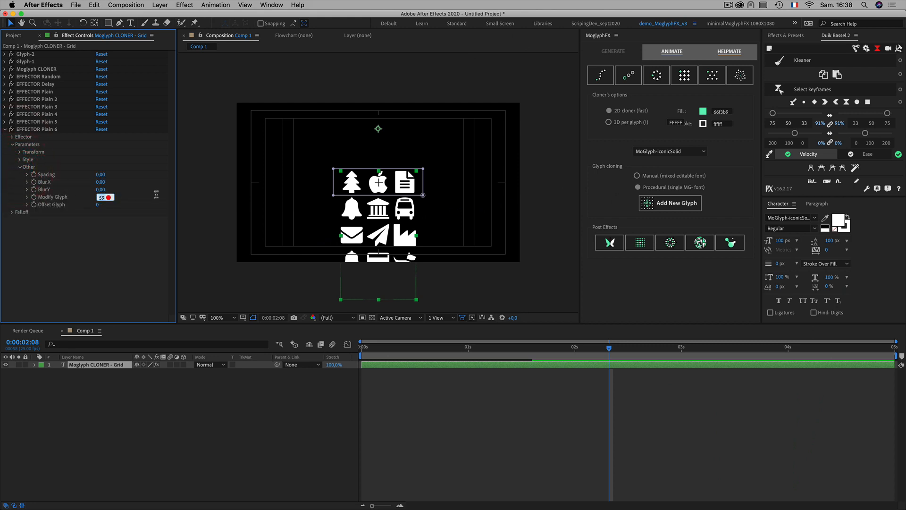
{"action": "left_click", "coordinate": [101, 254]}
Set the EFFECTOR Plain 6 falloff to Completion From 0% and Completion To 7%.
{"action": "left_click", "coordinate": [12, 213]}
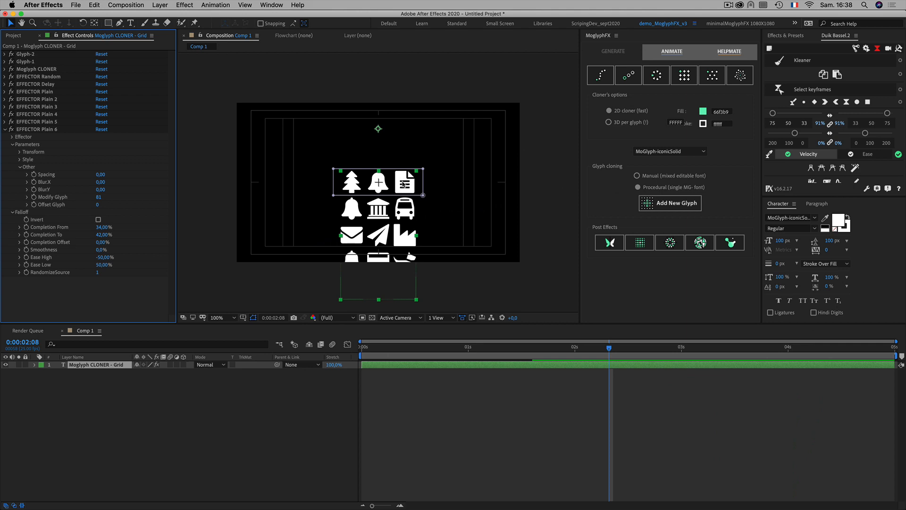
{"action": "left_click", "coordinate": [104, 229]}
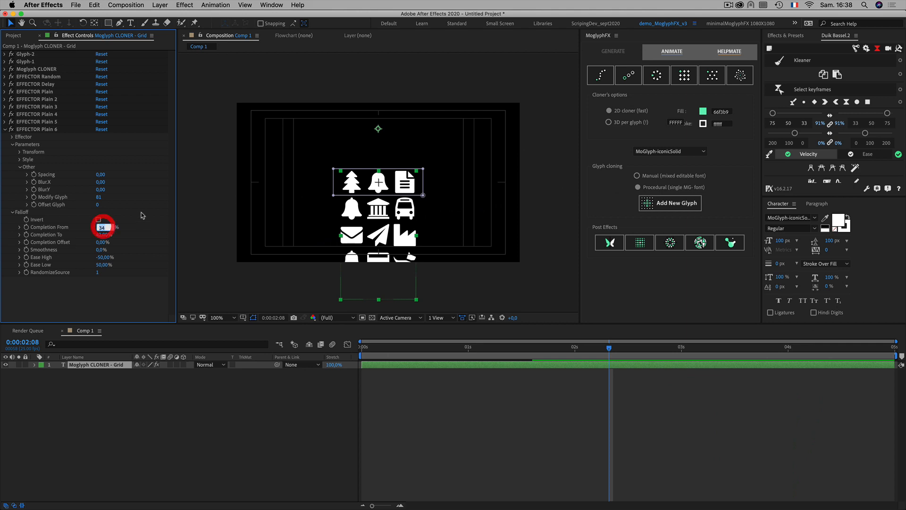
{"action": "type", "text": "0"}
{"action": "left_click", "coordinate": [141, 208]}
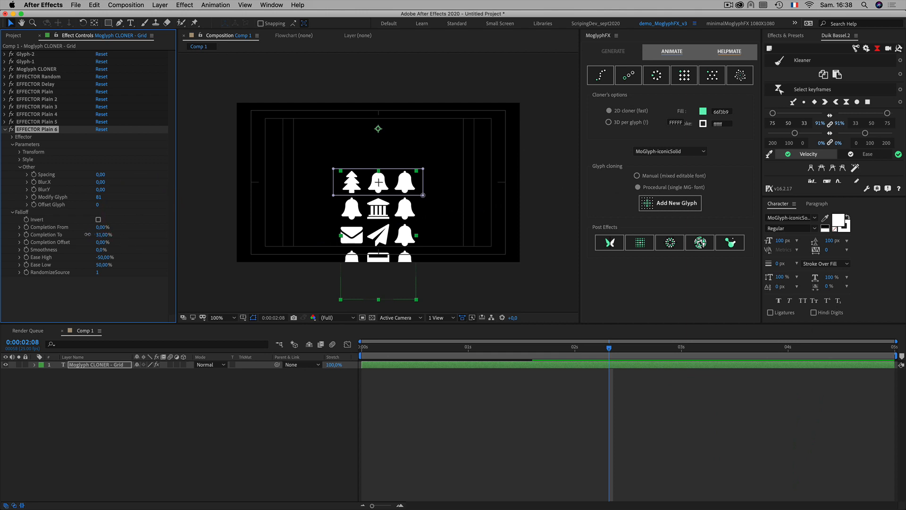
{"action": "left_click_drag", "start_coordinate": [87, 234], "coordinate": [74, 234]}
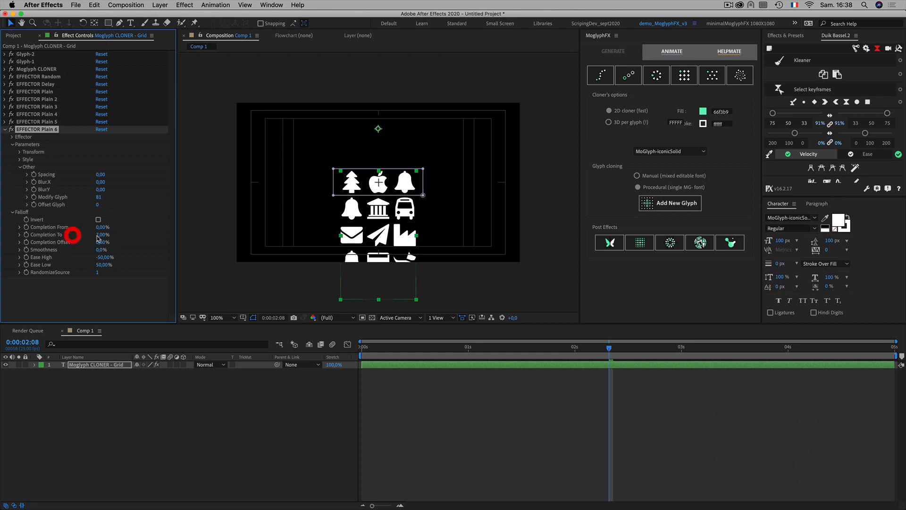
{"action": "left_click", "coordinate": [100, 234]}
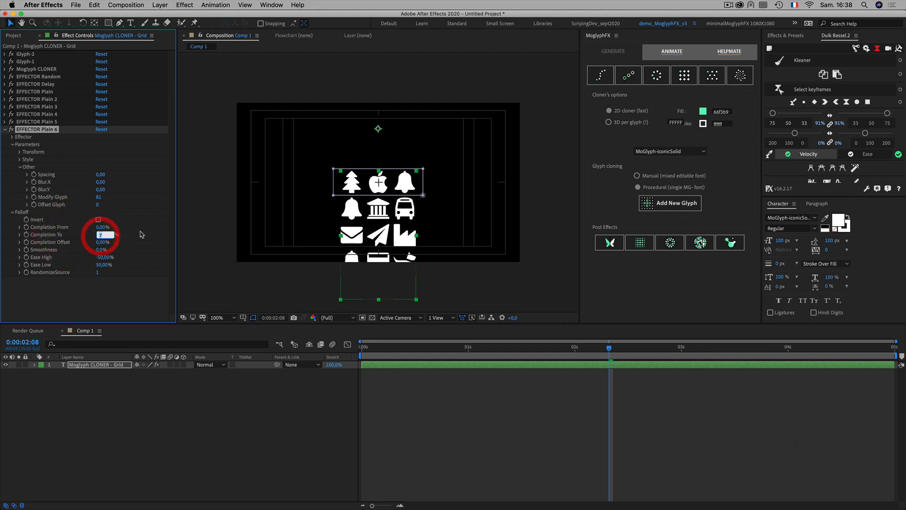
{"action": "left_click", "coordinate": [155, 203]}
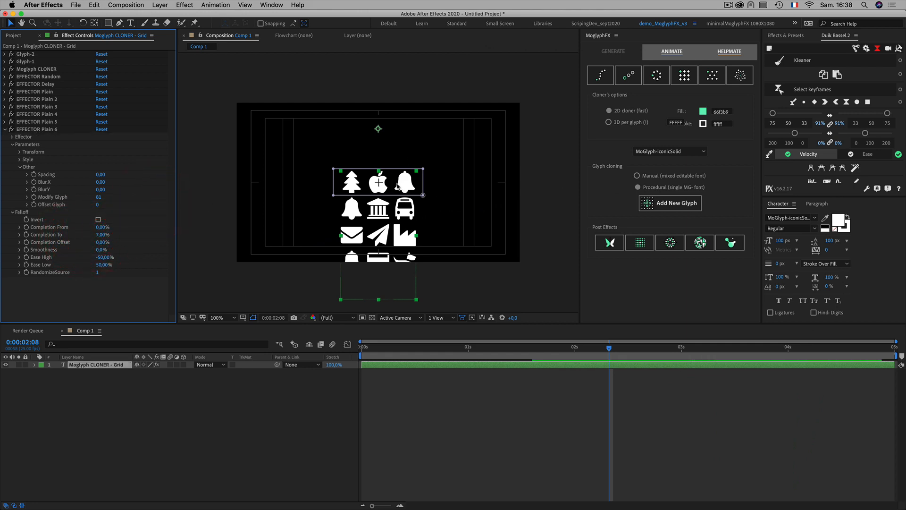
Set the EFFECTOR Random Source to 2564 to reshuffle the scrolling icons, checking rows at 0:00:00:20, 0:00:02:14 and 0:00:00:02.
{"action": "left_click_drag", "start_coordinate": [593, 351], "coordinate": [448, 348]}
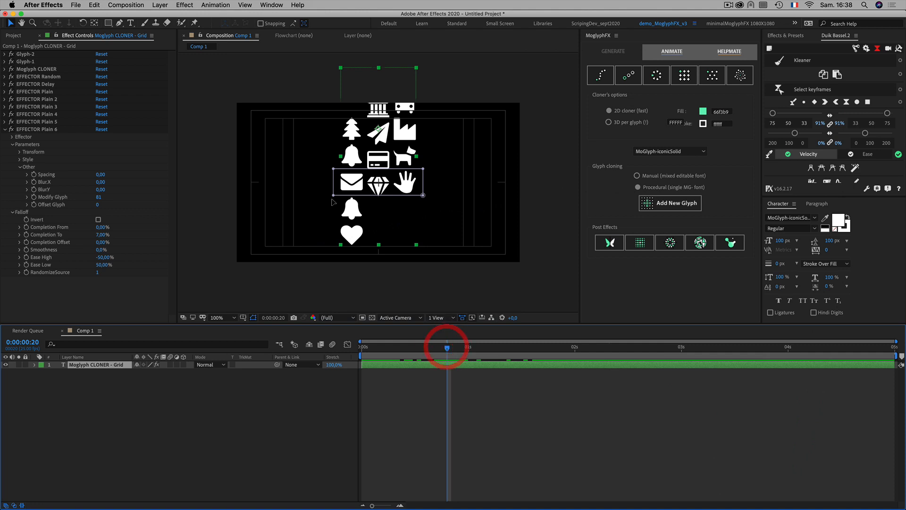
{"action": "left_click", "coordinate": [4, 77]}
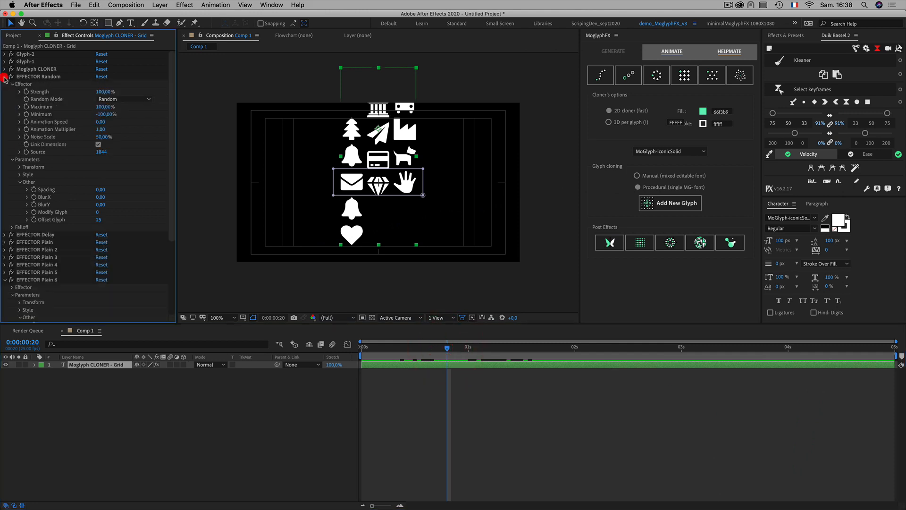
{"action": "left_click_drag", "start_coordinate": [104, 156], "coordinate": [119, 154]}
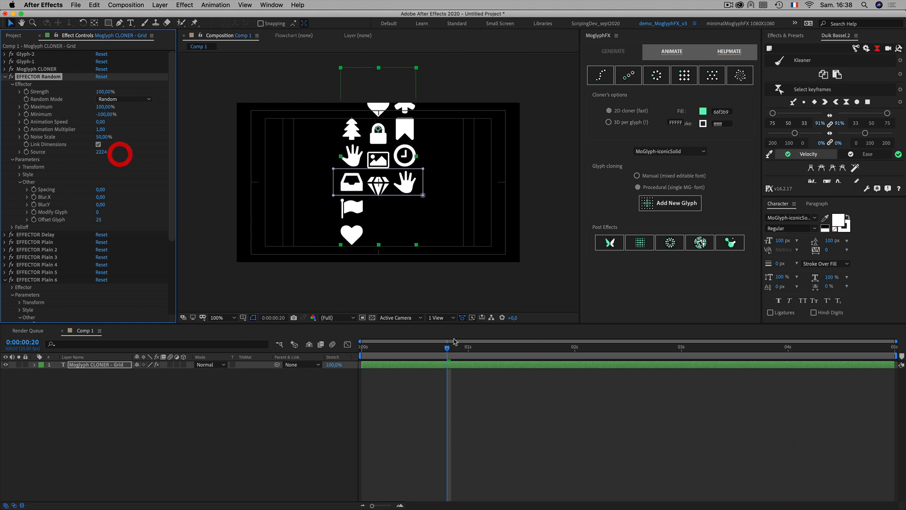
{"action": "left_click", "coordinate": [635, 348]}
{"action": "left_click_drag", "start_coordinate": [102, 152], "coordinate": [133, 152]}
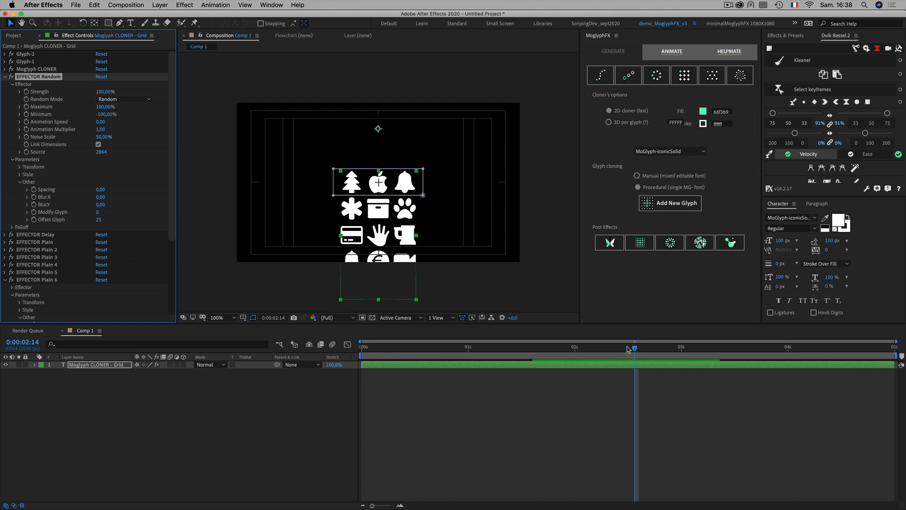
{"action": "mouse_move", "coordinate": [635, 348]}
{"action": "left_mouse_down"}
{"action": "mouse_move", "coordinate": [455, 348]}
{"action": "mouse_move", "coordinate": [372, 360]}
{"action": "left_mouse_up"}
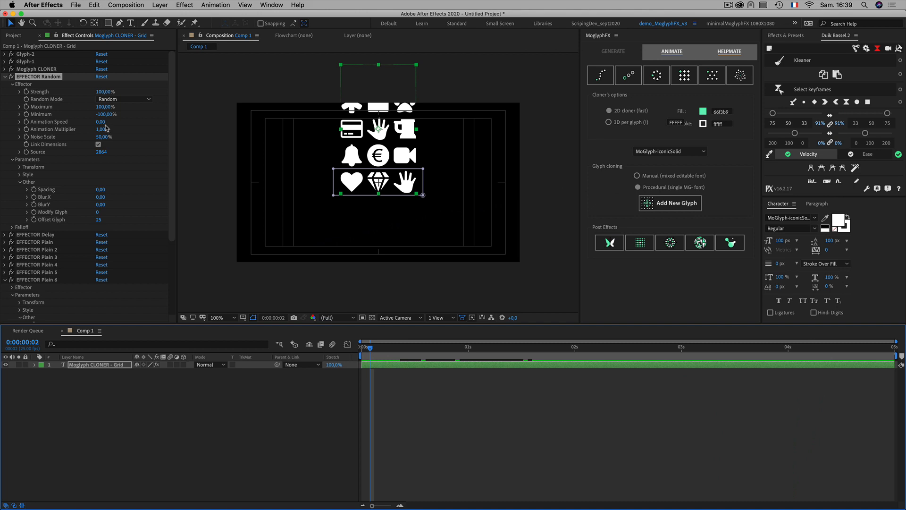
{"action": "left_click_drag", "start_coordinate": [103, 152], "coordinate": [91, 151]}
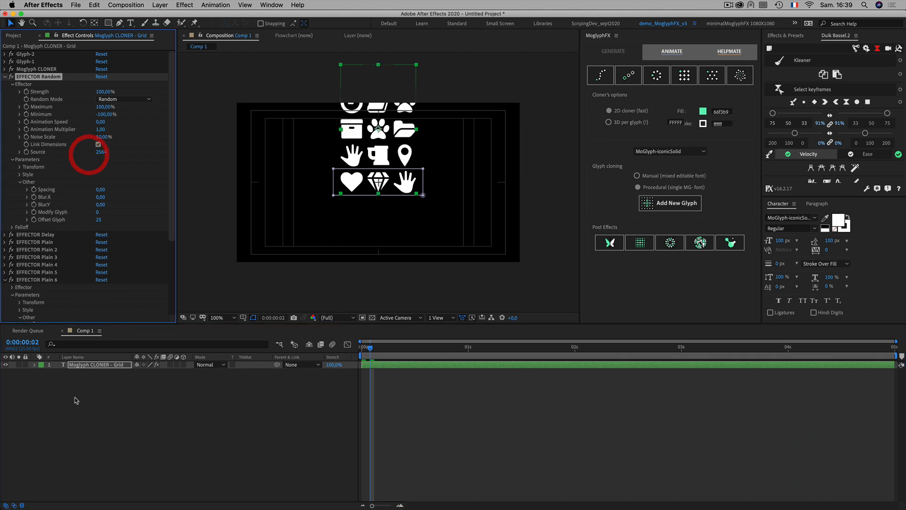
Set the mode of Mask 1 on the Moglyph CLONER - Grid layer to Add.
{"action": "left_click", "coordinate": [77, 393]}
{"action": "left_click", "coordinate": [78, 365]}
{"action": "key", "text": "m"}
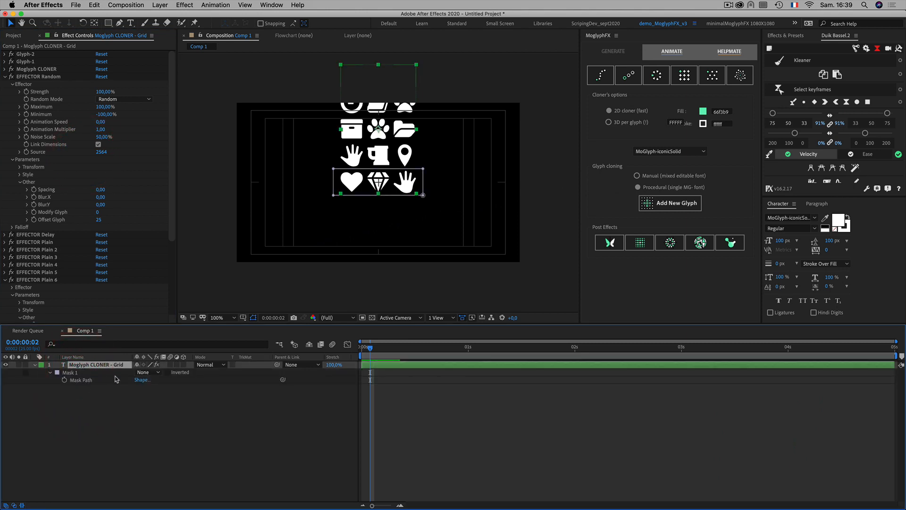
{"action": "left_click", "coordinate": [143, 372]}
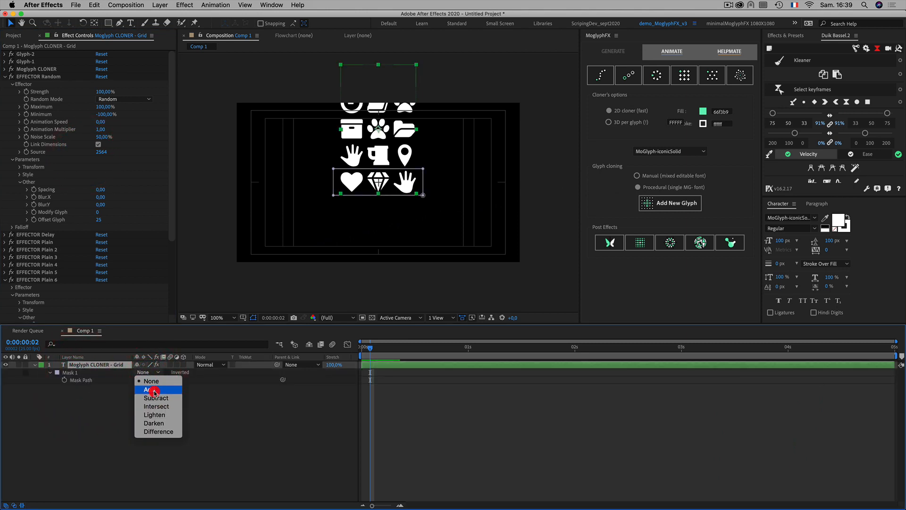
{"action": "left_click", "coordinate": [150, 390]}
{"action": "left_click", "coordinate": [139, 432]}
{"action": "left_click", "coordinate": [34, 365]}
{"action": "left_click", "coordinate": [158, 425]}
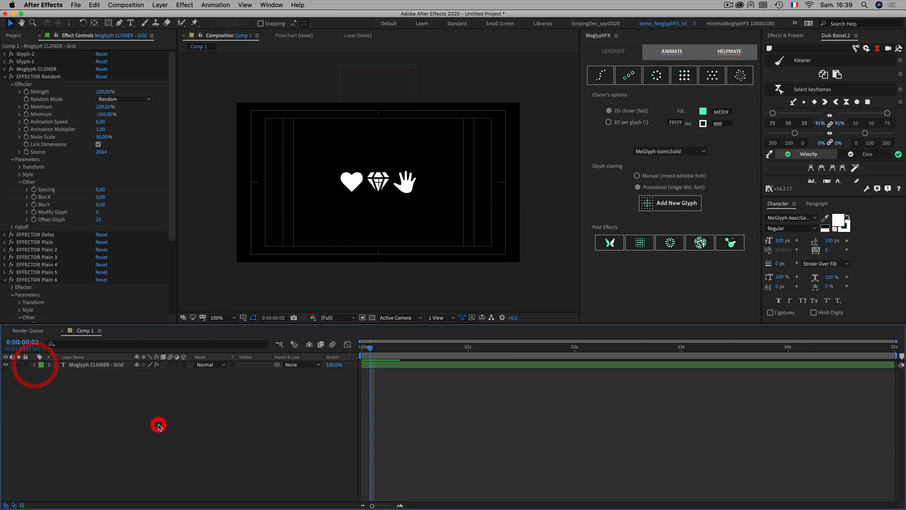
Play the masked slot-machine animation and scrub to 0:00:01:11 to check the final icon row.
{"action": "key", "text": "space"}
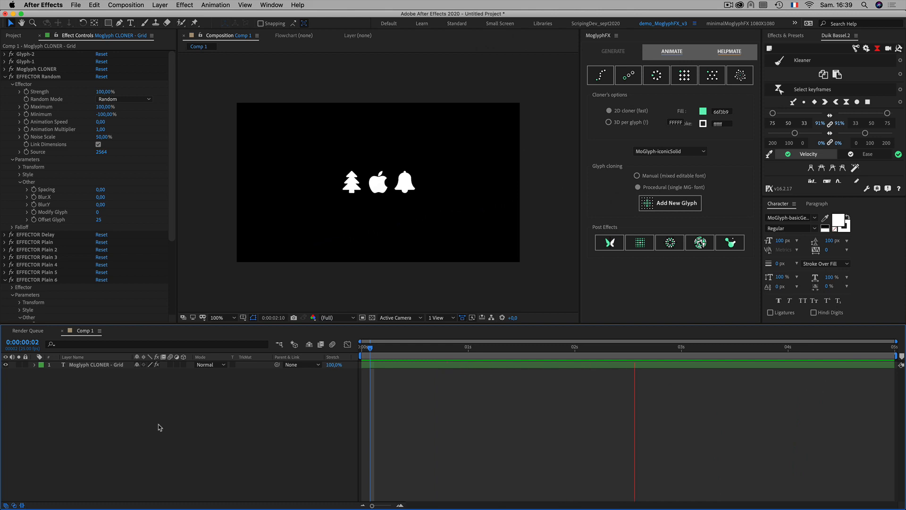
{"action": "key", "text": "space"}
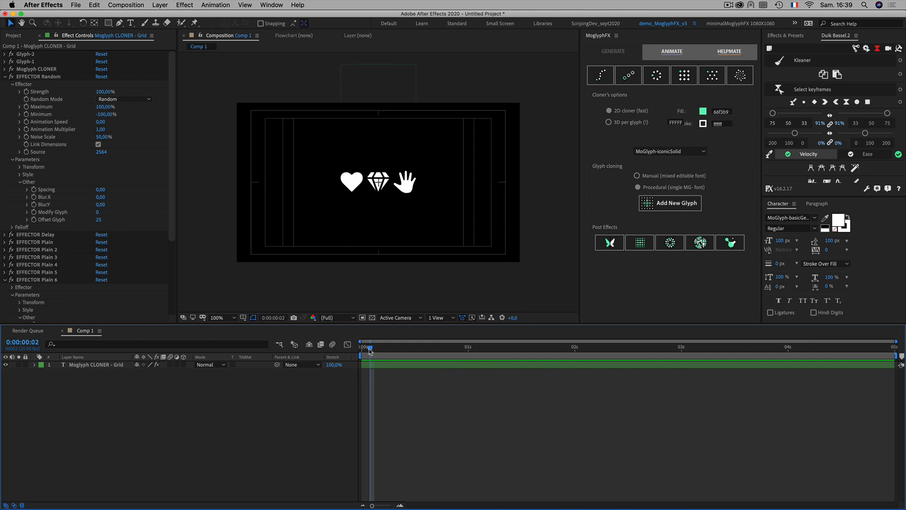
{"action": "left_click_drag", "start_coordinate": [370, 348], "coordinate": [515, 366]}
Create a new composition from Comp 1 in the project so that it is nested as a layer.
{"action": "left_click", "coordinate": [13, 35]}
{"action": "left_click", "coordinate": [24, 150]}
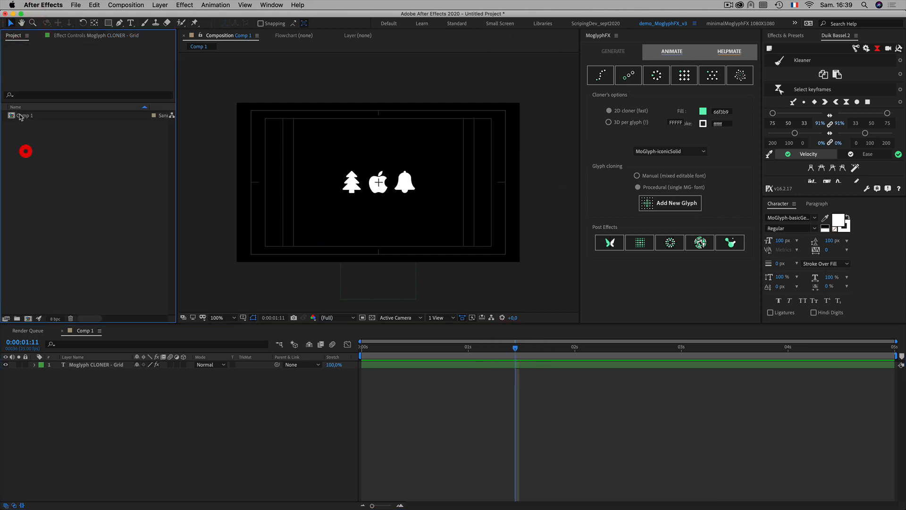
{"action": "left_click_drag", "start_coordinate": [32, 122], "coordinate": [28, 319]}
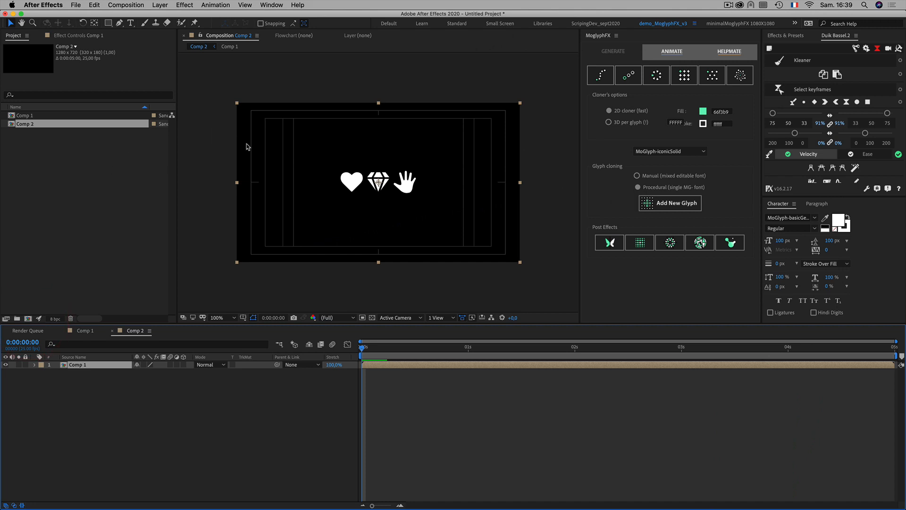
Rename the nested Comp 1 layer as R.
{"action": "left_click", "coordinate": [264, 418]}
{"action": "left_click", "coordinate": [76, 364]}
{"action": "key", "text": "Return"}
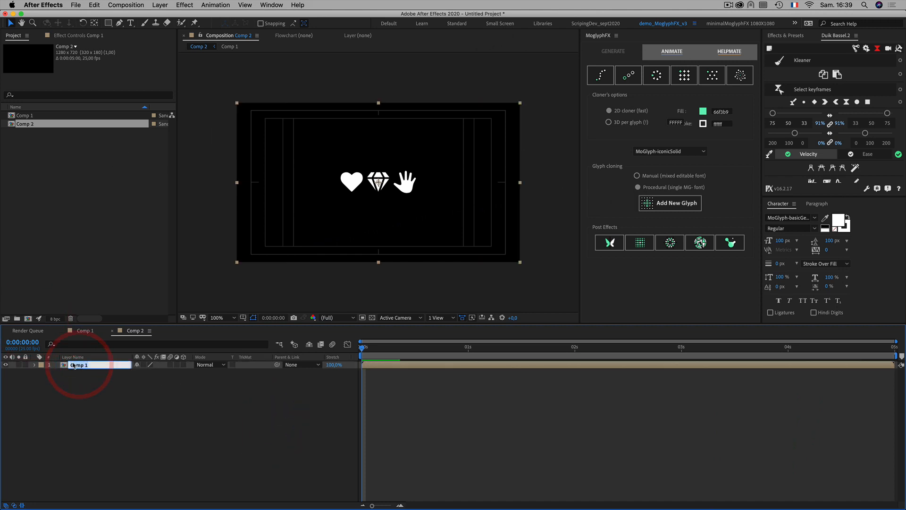
{"action": "type", "text": "R"}
{"action": "left_click", "coordinate": [117, 425]}
Apply the Generate > Fill effect to layer R, keeping its red colour.
{"action": "left_click", "coordinate": [71, 365]}
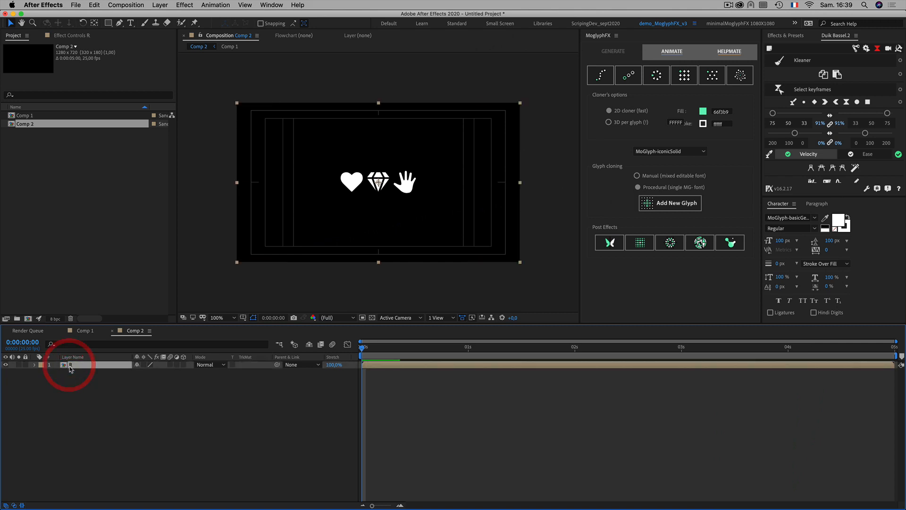
{"action": "right_click", "coordinate": [70, 368]}
{"action": "mouse_move", "coordinate": [115, 396]}
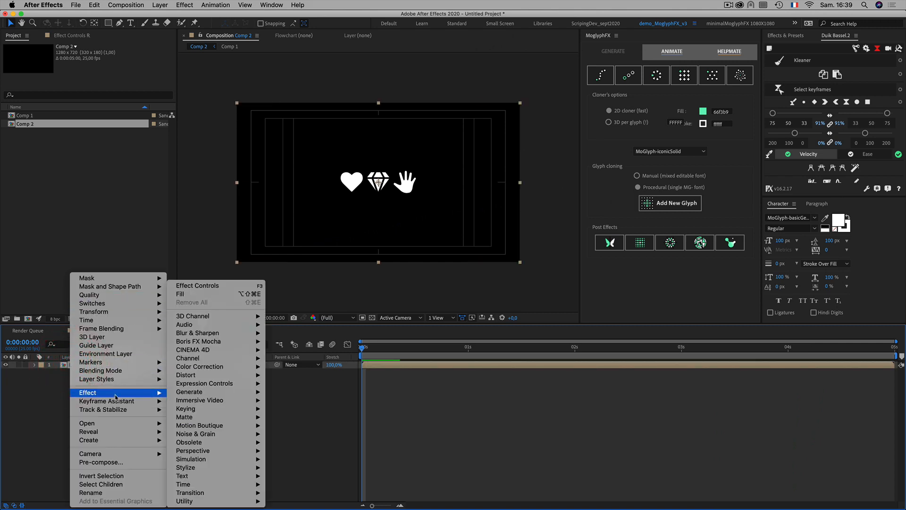
{"action": "mouse_move", "coordinate": [207, 395]}
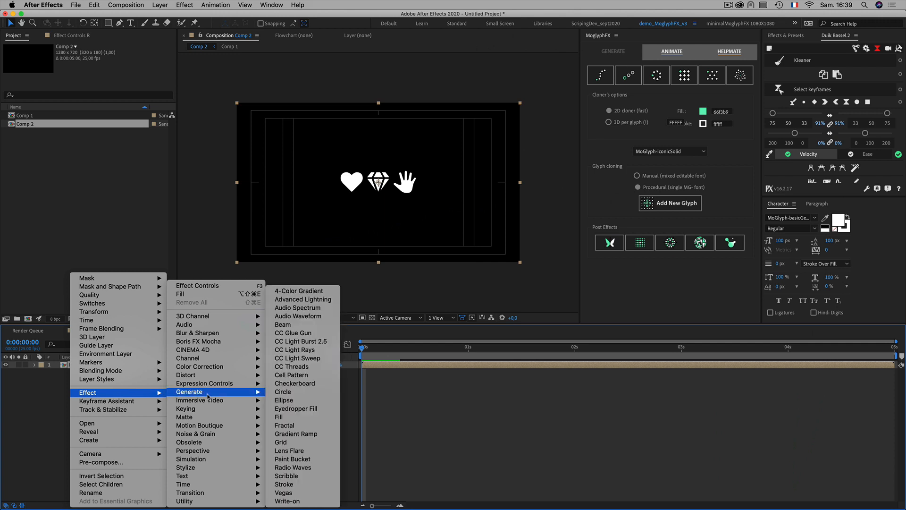
{"action": "left_click", "coordinate": [50, 379]}
{"action": "right_click", "coordinate": [67, 365]}
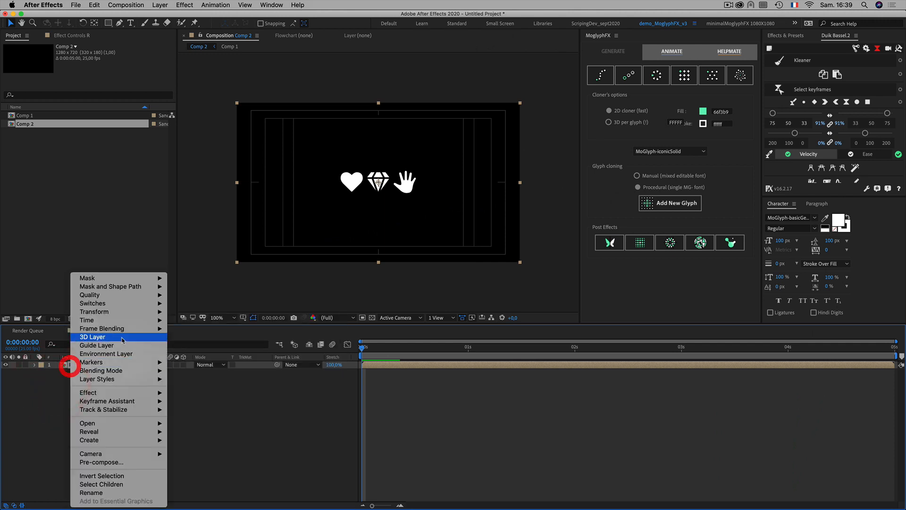
{"action": "mouse_move", "coordinate": [109, 393]}
{"action": "mouse_move", "coordinate": [208, 392]}
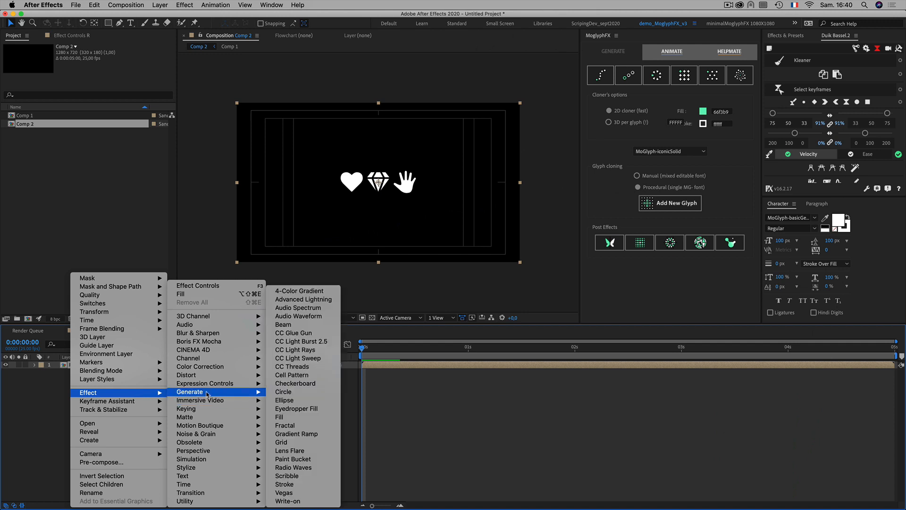
{"action": "left_click", "coordinate": [315, 418]}
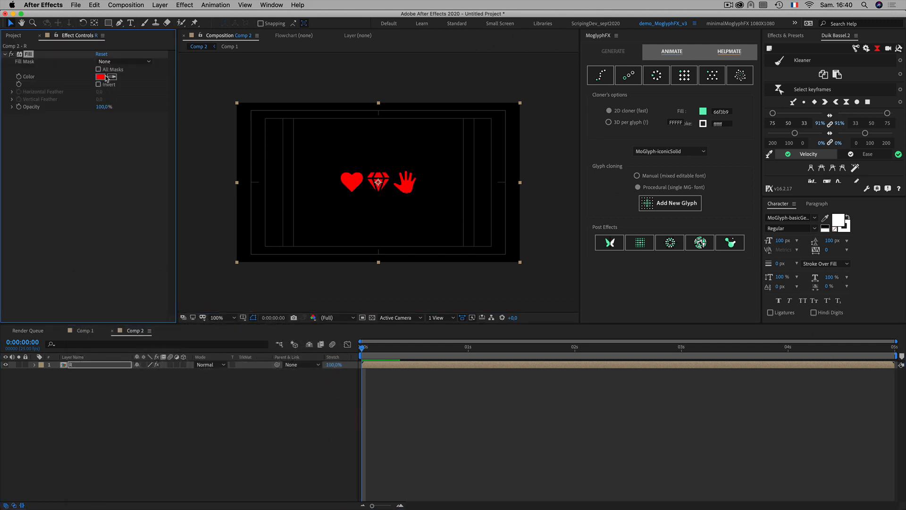
Duplicate layer R and rename the copy as G.
{"action": "left_click", "coordinate": [81, 393]}
{"action": "left_click", "coordinate": [74, 366]}
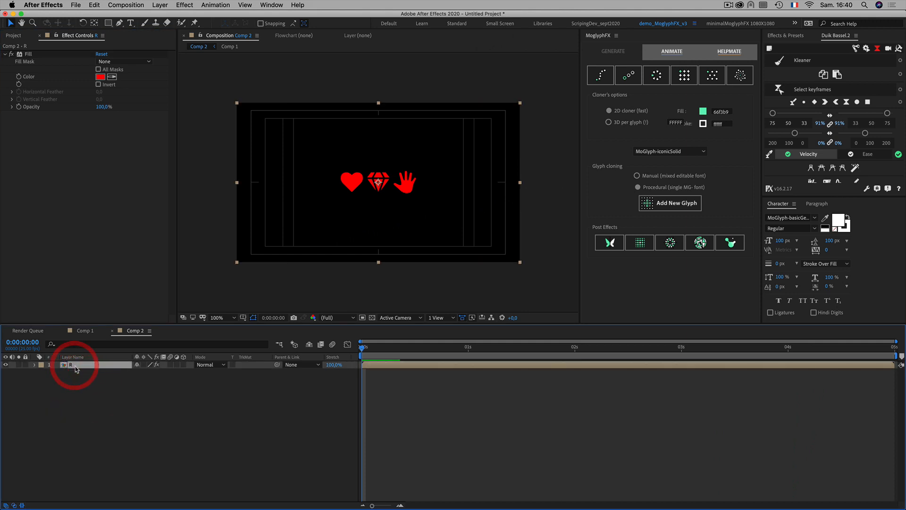
{"action": "key", "text": "super+d"}
{"action": "key", "text": "Return"}
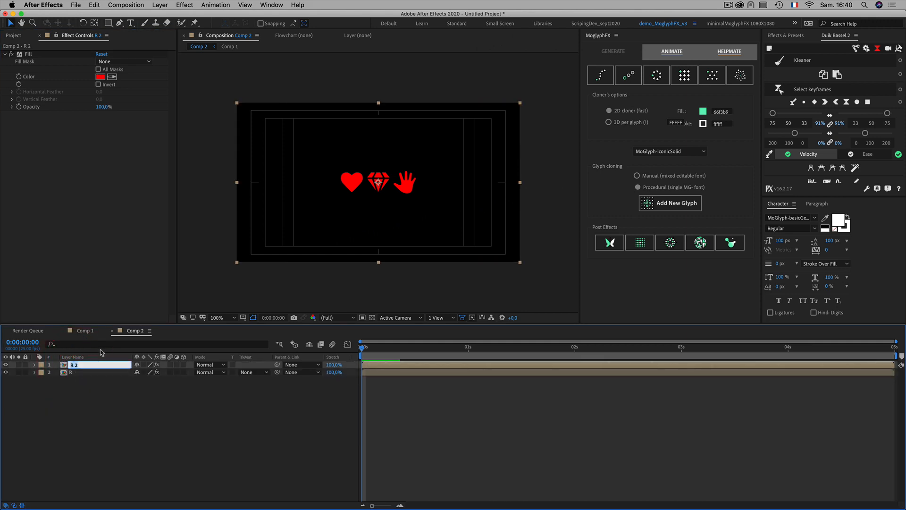
{"action": "left_click", "coordinate": [92, 415]}
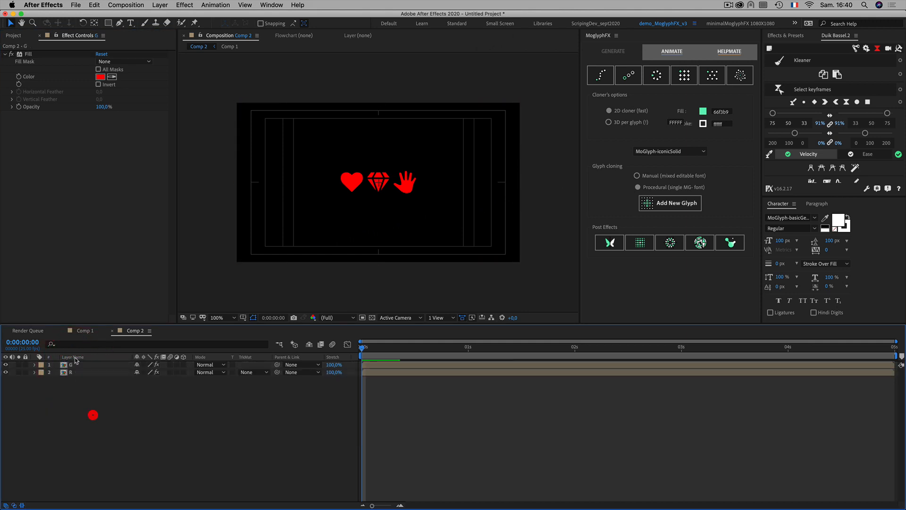
Change the Fill colour of layer G to pure green, 00FF00.
{"action": "left_click", "coordinate": [75, 365]}
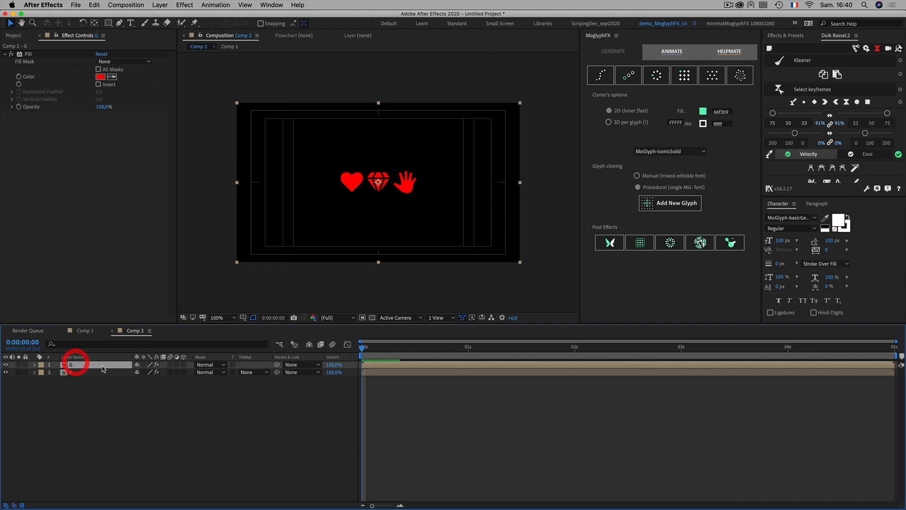
{"action": "left_click", "coordinate": [99, 77]}
{"action": "left_click", "coordinate": [372, 345]}
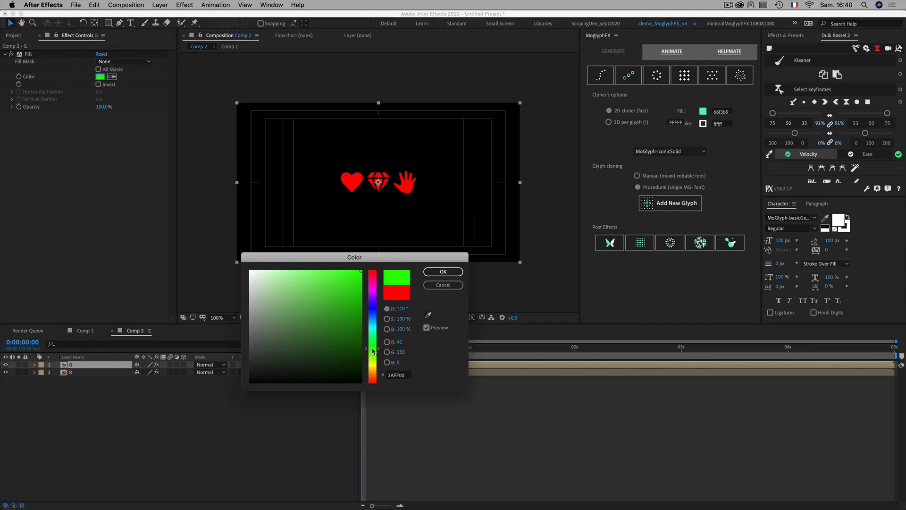
{"action": "left_click", "coordinate": [401, 342]}
{"action": "type", "text": "0"}
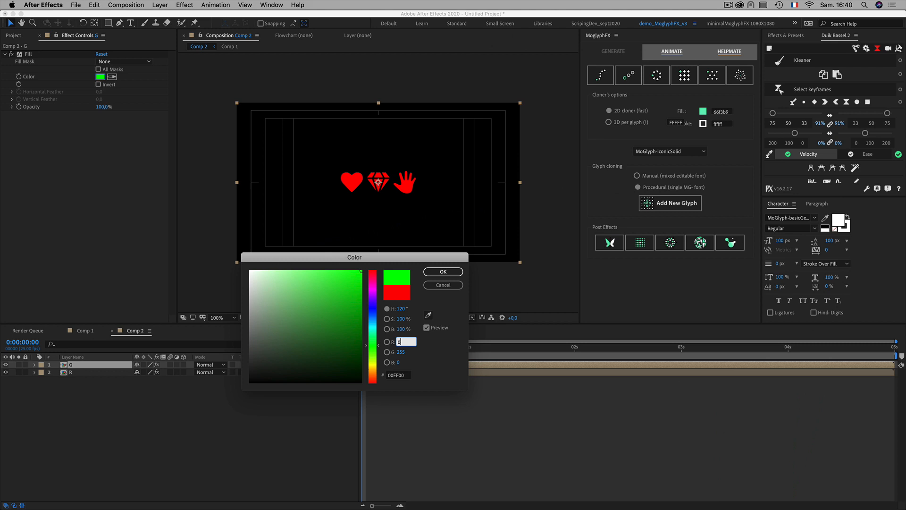
{"action": "left_click", "coordinate": [444, 358]}
{"action": "left_click", "coordinate": [436, 271]}
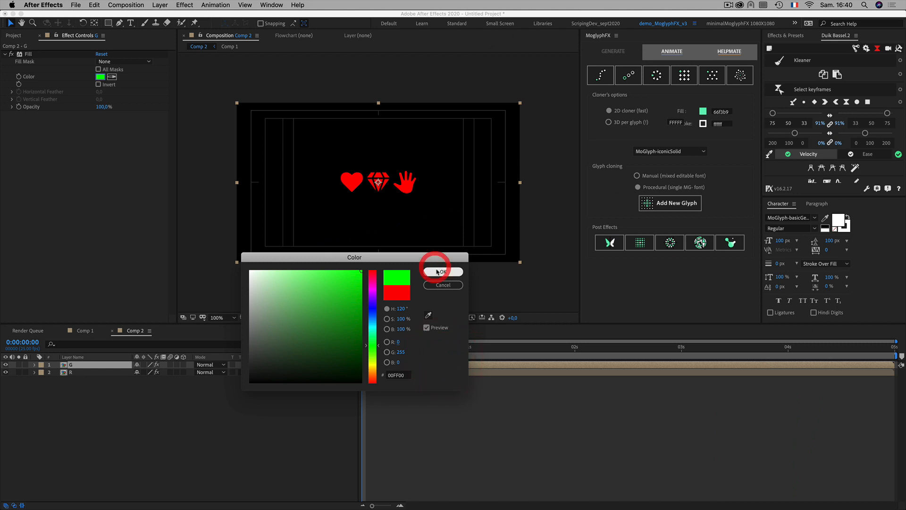
{"action": "left_click", "coordinate": [222, 391]}
Set the blending mode of layer G to Add.
{"action": "left_click", "coordinate": [69, 365]}
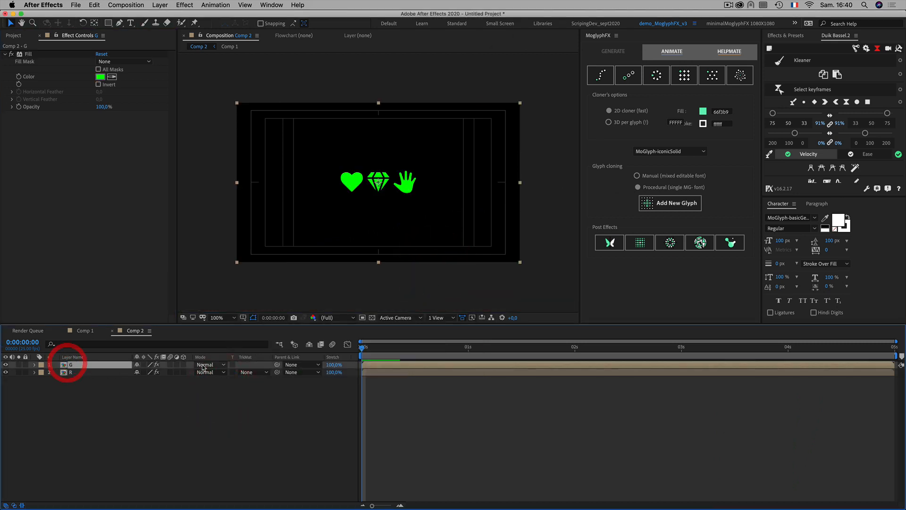
{"action": "left_click", "coordinate": [206, 367]}
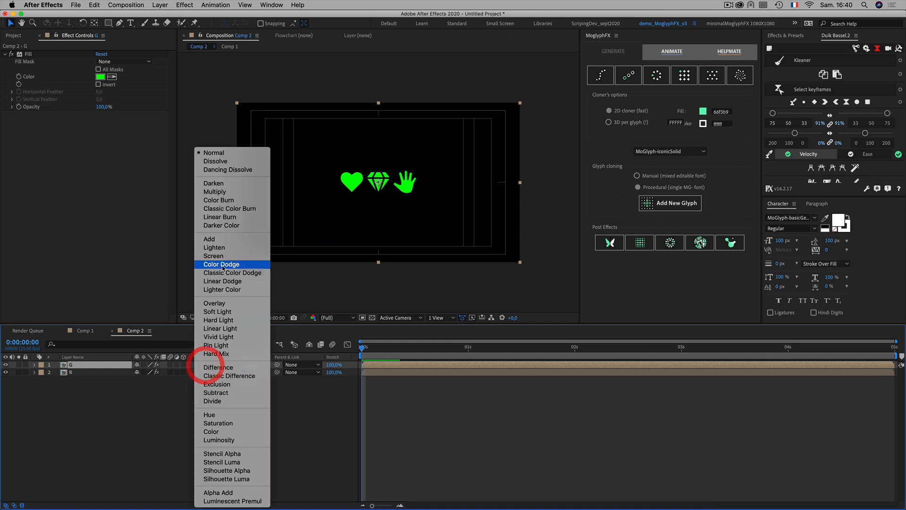
{"action": "left_click", "coordinate": [222, 240]}
{"action": "left_click", "coordinate": [95, 402]}
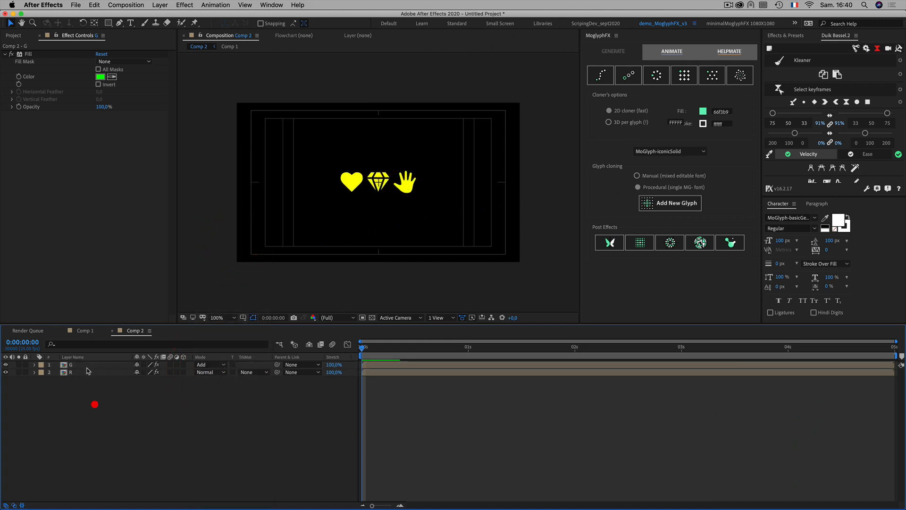
Duplicate layer G and rename the copy as B.
{"action": "left_click", "coordinate": [77, 365]}
{"action": "key", "text": "super+d"}
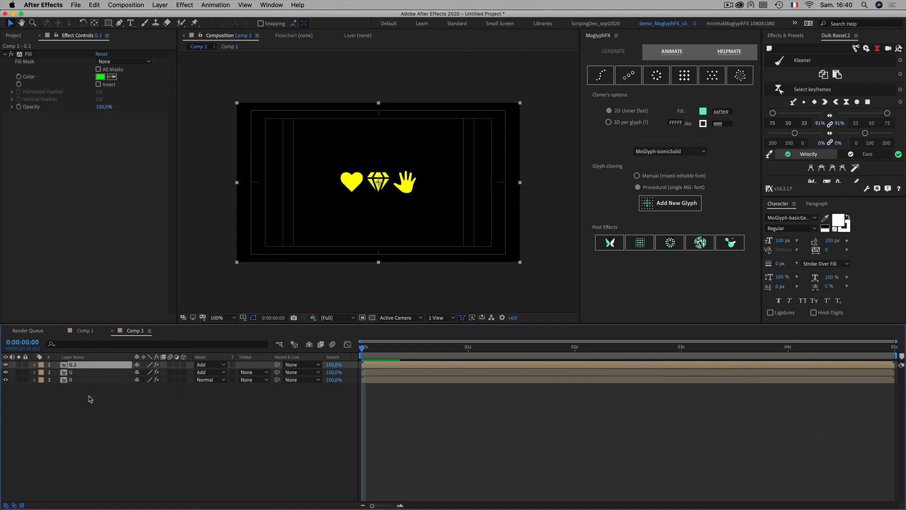
{"action": "key", "text": "Return"}
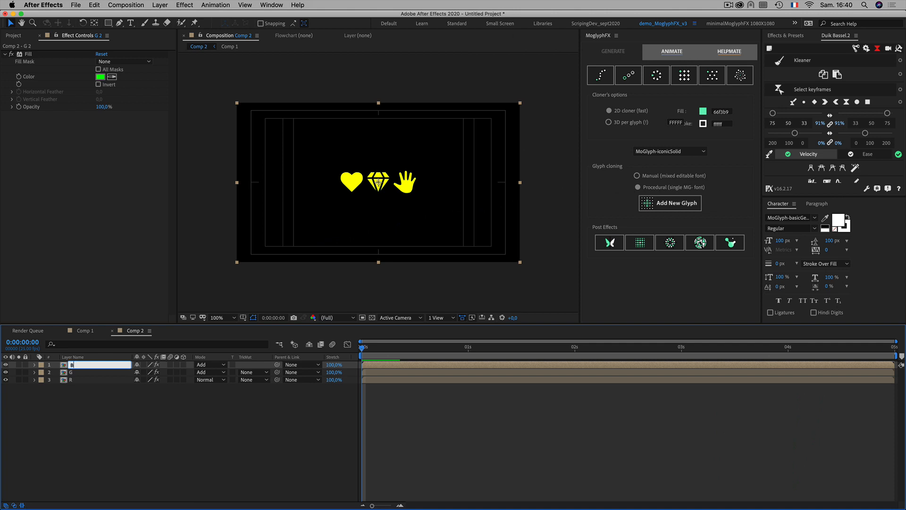
{"action": "left_click", "coordinate": [217, 446]}
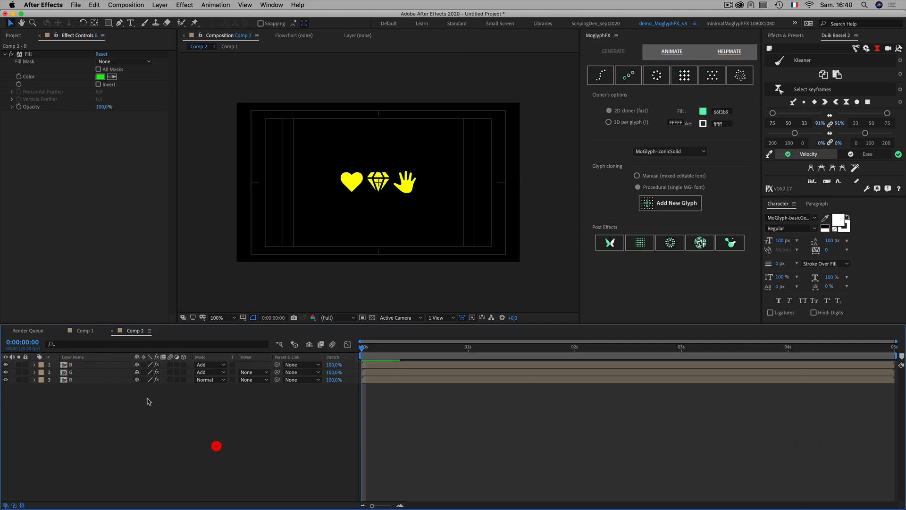
Change the Fill colour of layer B to pure blue, 0000FF.
{"action": "left_click", "coordinate": [70, 365]}
{"action": "left_click", "coordinate": [100, 77]}
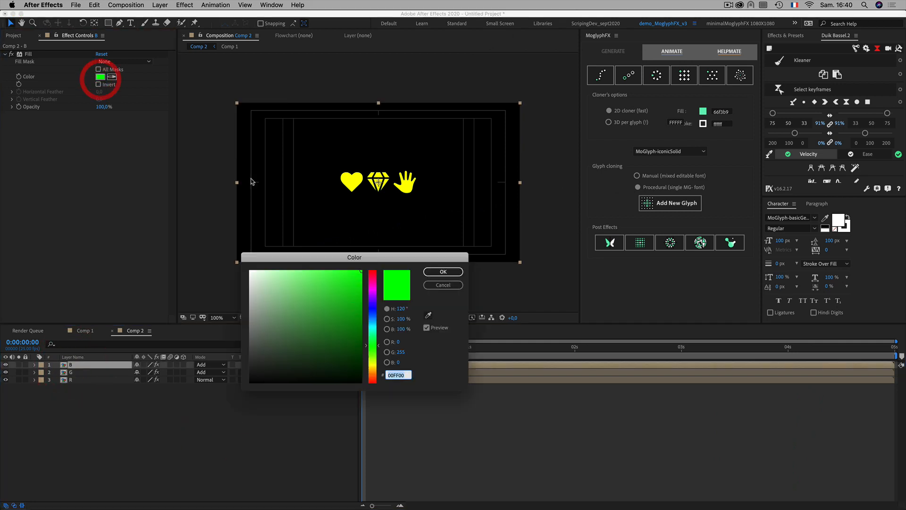
{"action": "left_click", "coordinate": [374, 312]}
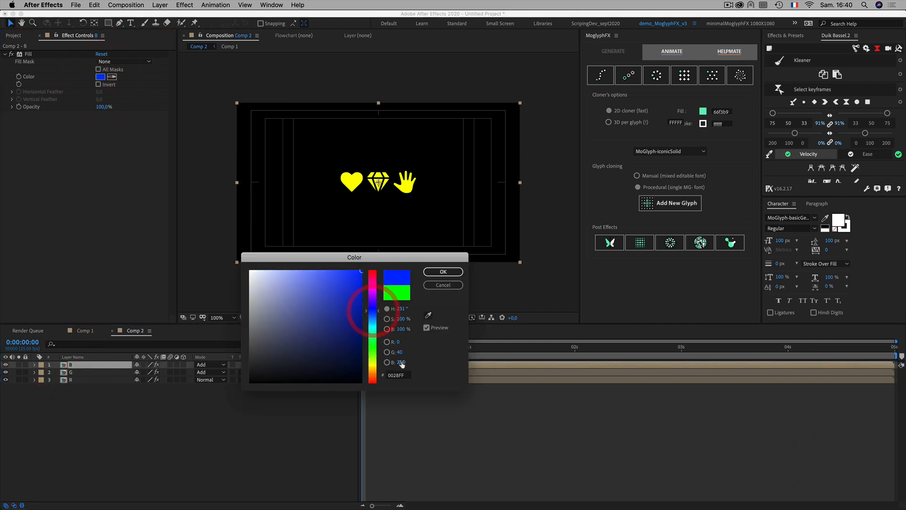
{"action": "left_click", "coordinate": [405, 352]}
{"action": "left_click", "coordinate": [446, 358]}
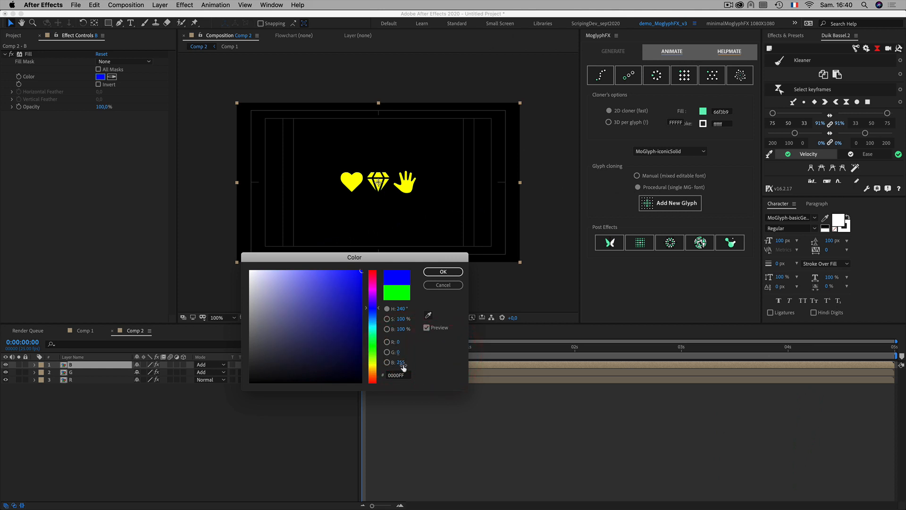
{"action": "left_click", "coordinate": [449, 272]}
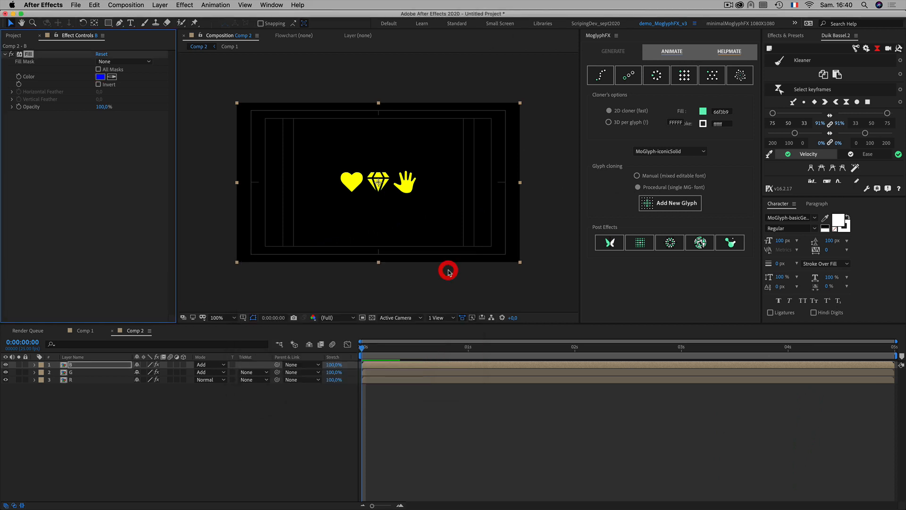
{"action": "left_click", "coordinate": [234, 406]}
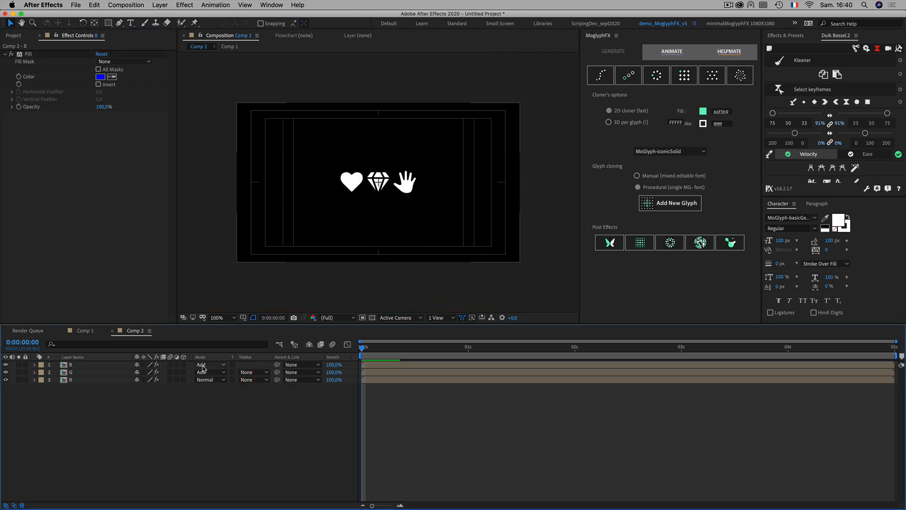
Preview the stacked R, G and B layers, return to 0:00:00:00 and hide the title/action safe guides.
{"action": "key", "text": "space"}
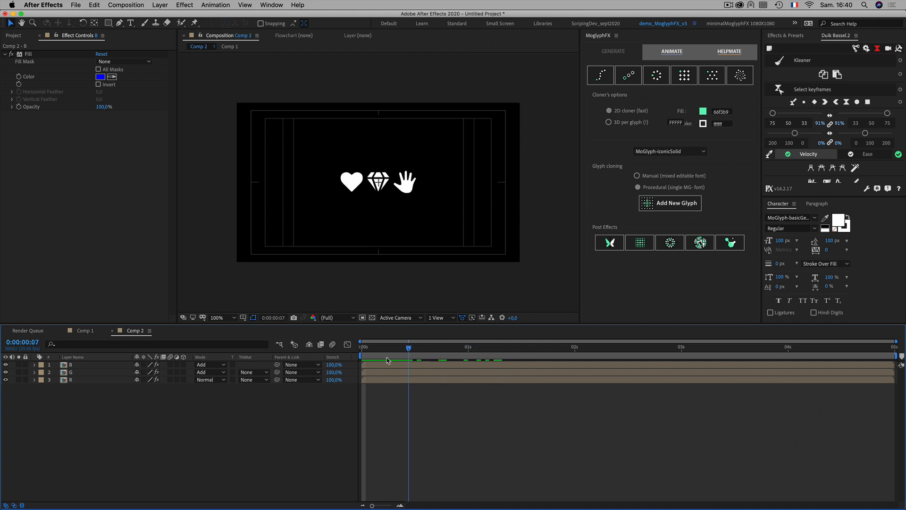
{"action": "left_click", "coordinate": [364, 364]}
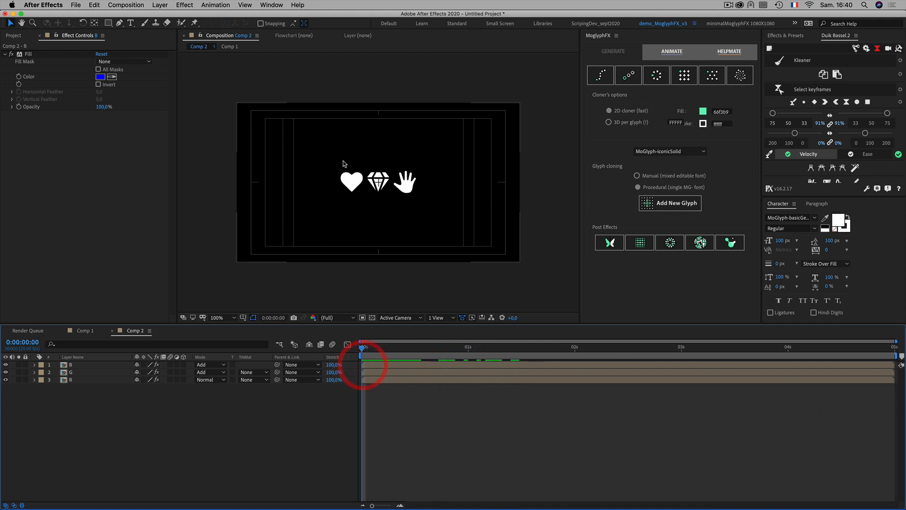
{"action": "left_click", "coordinate": [243, 318]}
{"action": "left_click", "coordinate": [253, 323]}
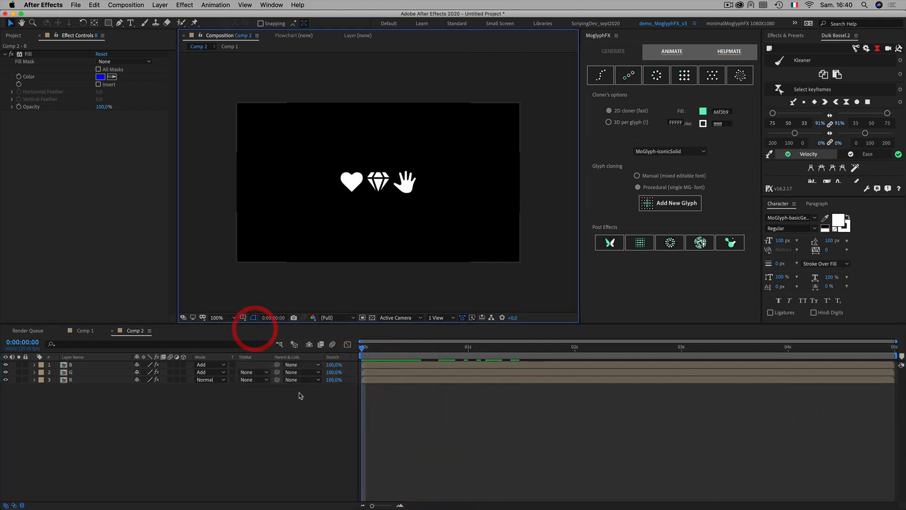
Stagger the layer starts, moving G one frame and B two frames after R, and return to 0:00:00:00.
{"action": "left_click", "coordinate": [334, 401]}
{"action": "key", "text": "space"}
{"action": "key", "text": "space"}
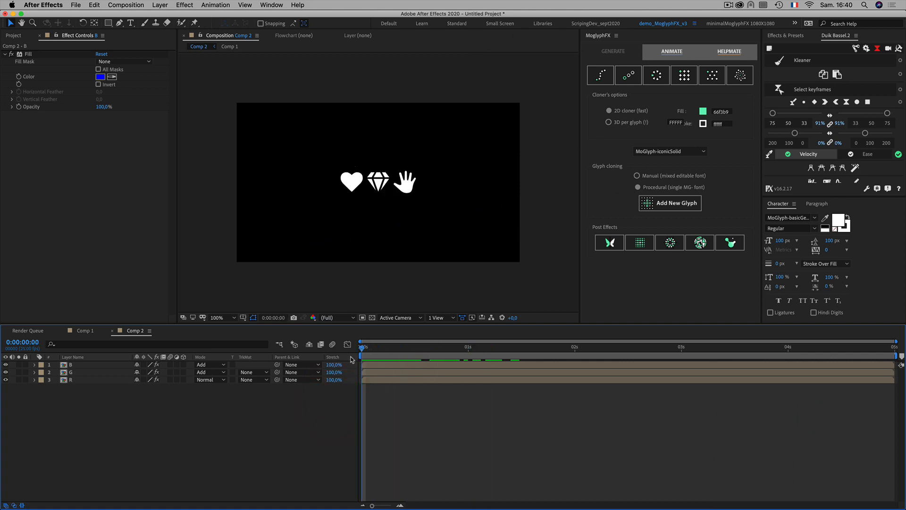
{"action": "key", "text": "Page_Down"}
{"action": "key", "text": "Page_Down"}
{"action": "key", "text": "Page_Down"}
{"action": "left_click", "coordinate": [372, 364]}
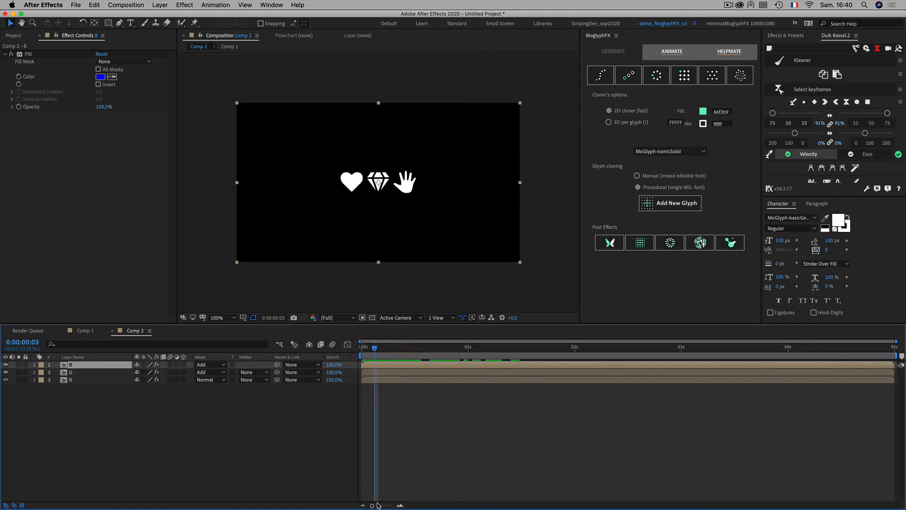
{"action": "left_click_drag", "start_coordinate": [377, 506], "coordinate": [390, 504]}
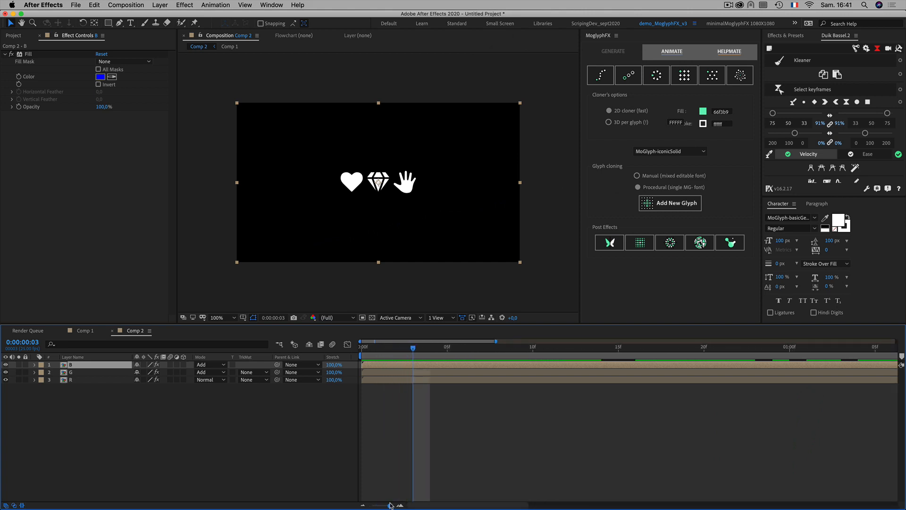
{"action": "left_click_drag", "start_coordinate": [382, 367], "coordinate": [386, 372]}
{"action": "left_click", "coordinate": [377, 372], "text": "shift"}
{"action": "left_click", "coordinate": [407, 411]}
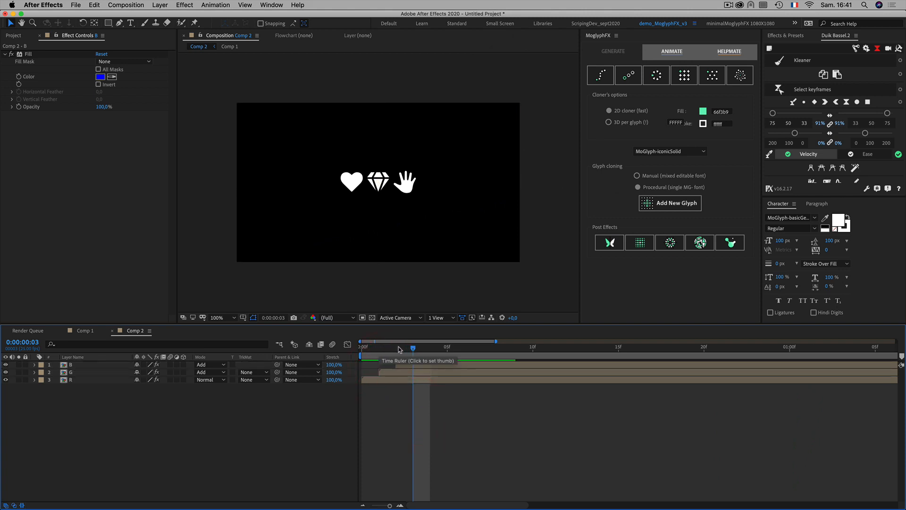
{"action": "left_click", "coordinate": [407, 365]}
{"action": "key", "text": "Home"}
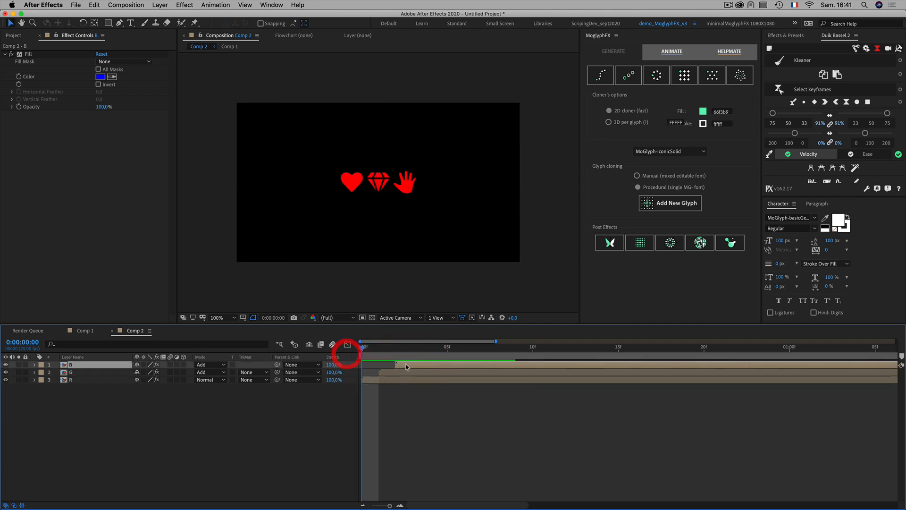
Shift layers R, G and B together two frames earlier so that B covers the composition's first frame.
{"action": "left_click", "coordinate": [405, 365]}
{"action": "left_click", "coordinate": [405, 379], "text": "shift"}
{"action": "left_click_drag", "start_coordinate": [402, 367], "coordinate": [463, 350]}
{"action": "left_click", "coordinate": [392, 397]}
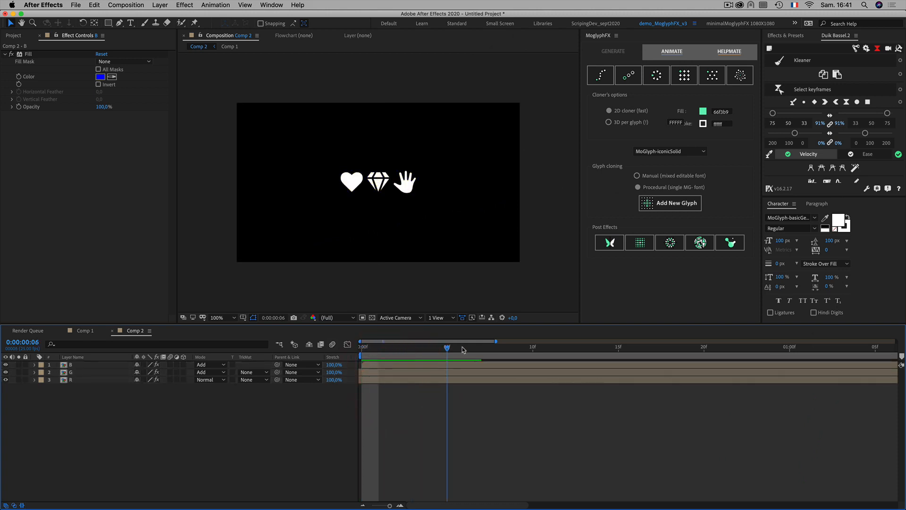
Preview the time-offset RGB layers and scrub through the first second to inspect the colour separation.
{"action": "key", "text": "space"}
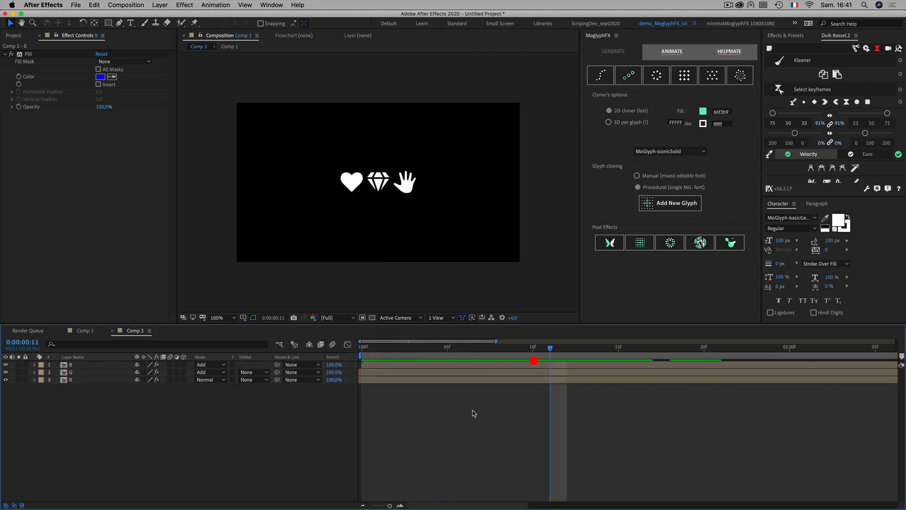
{"action": "left_click_drag", "start_coordinate": [390, 505], "coordinate": [380, 505]}
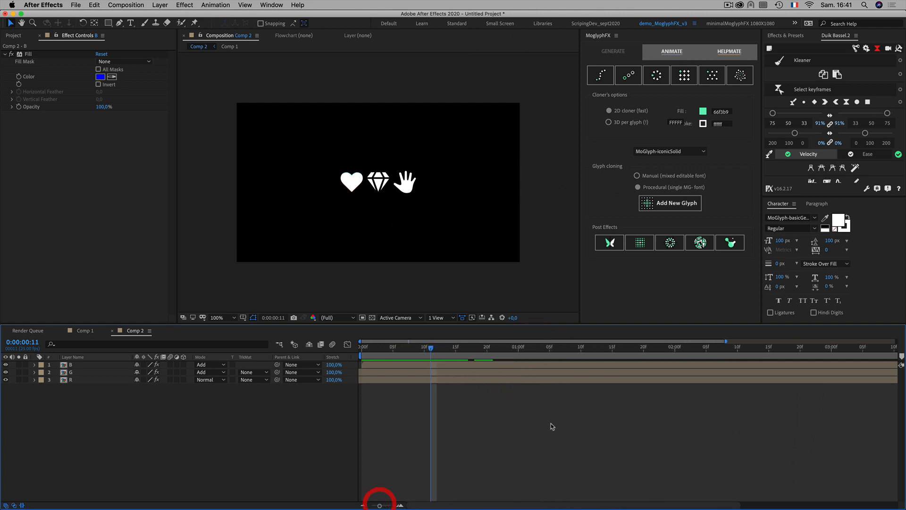
{"action": "key", "text": "space"}
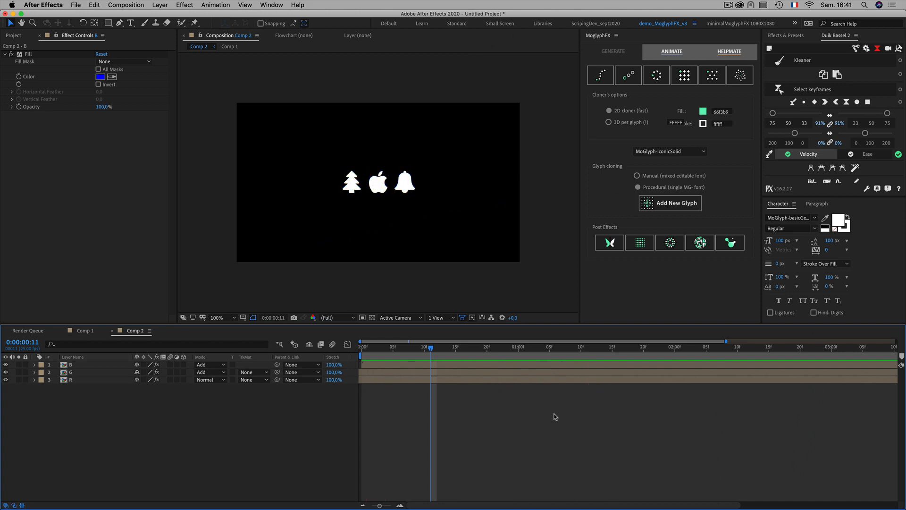
{"action": "left_click_drag", "start_coordinate": [375, 348], "coordinate": [499, 350]}
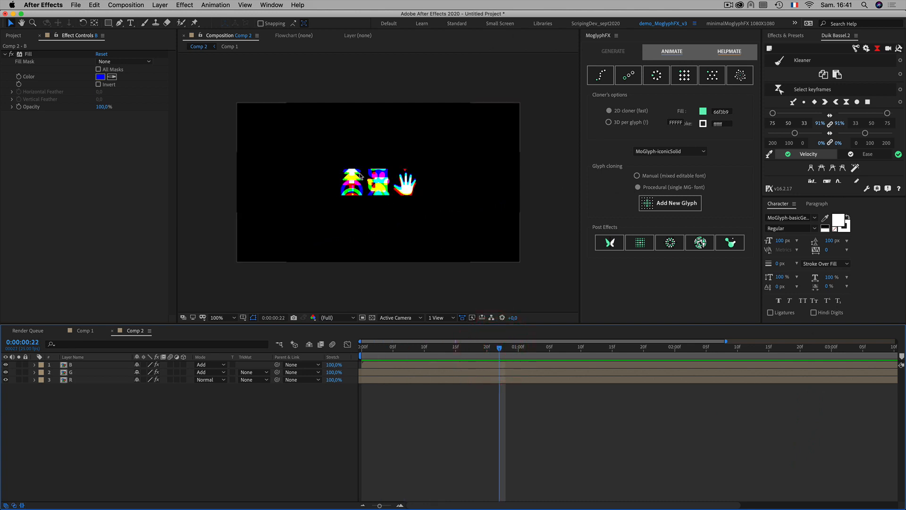
{"action": "left_click_drag", "start_coordinate": [441, 351], "coordinate": [350, 348]}
Undo the time offsets of layers R, G and B and return to 0:00:00:00.
{"action": "key", "text": "super+z"}
{"action": "key", "text": "super+z"}
{"action": "key", "text": "super+z"}
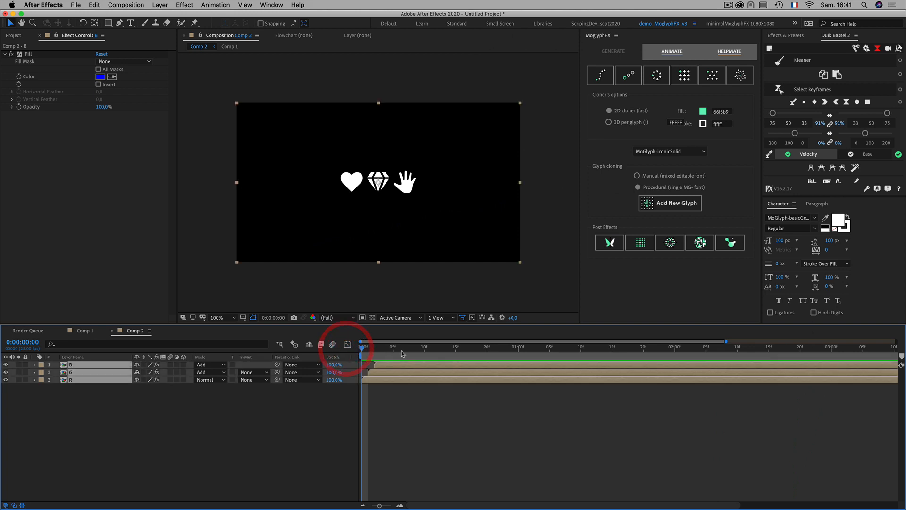
{"action": "left_click", "coordinate": [410, 379]}
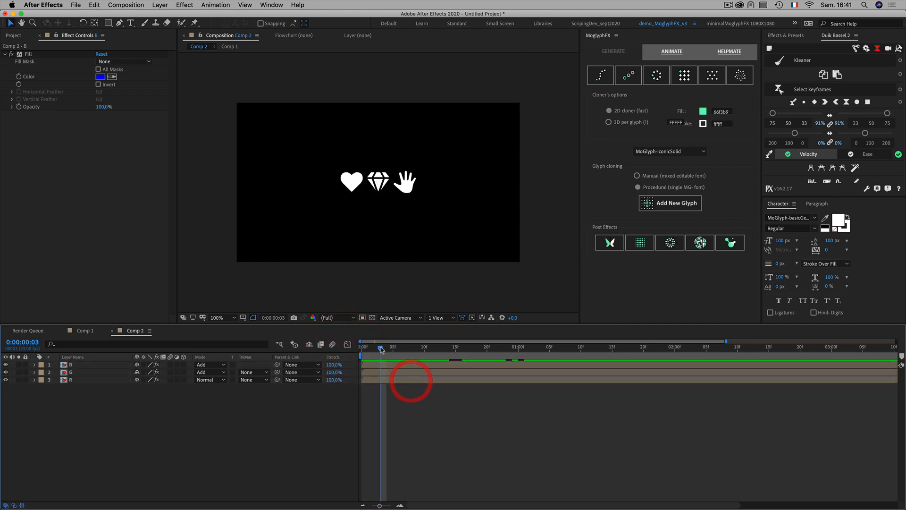
{"action": "left_click", "coordinate": [360, 348]}
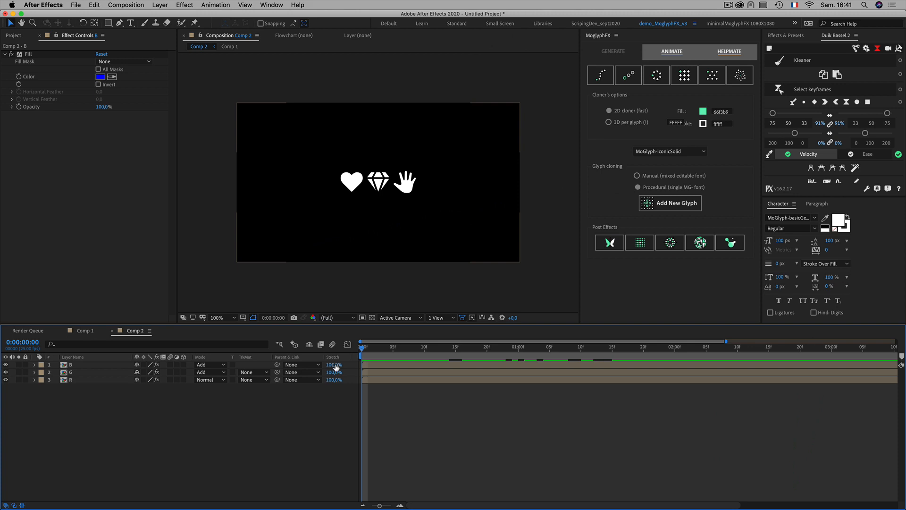
Set the Stretch Factor of layer B to 101%.
{"action": "left_click", "coordinate": [334, 365]}
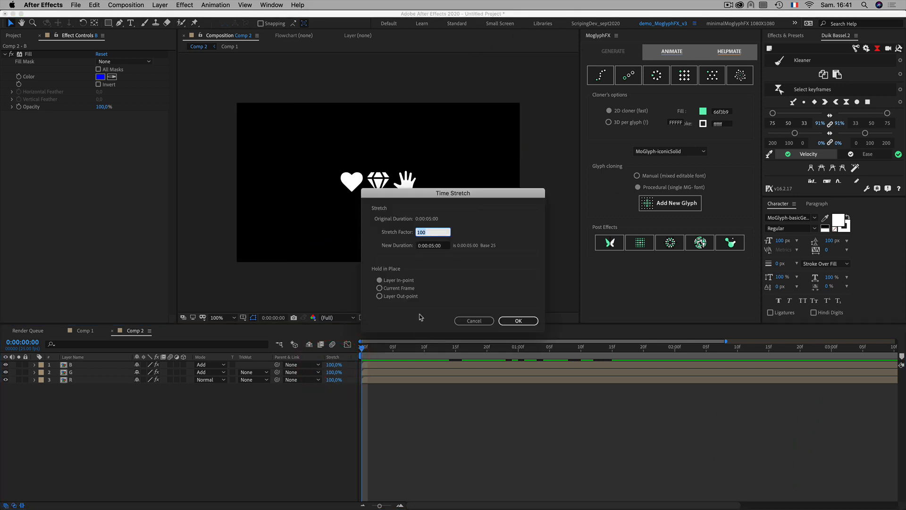
{"action": "left_click", "coordinate": [519, 320]}
{"action": "left_click", "coordinate": [335, 365]}
{"action": "type", "text": "101"}
{"action": "key", "text": "Return"}
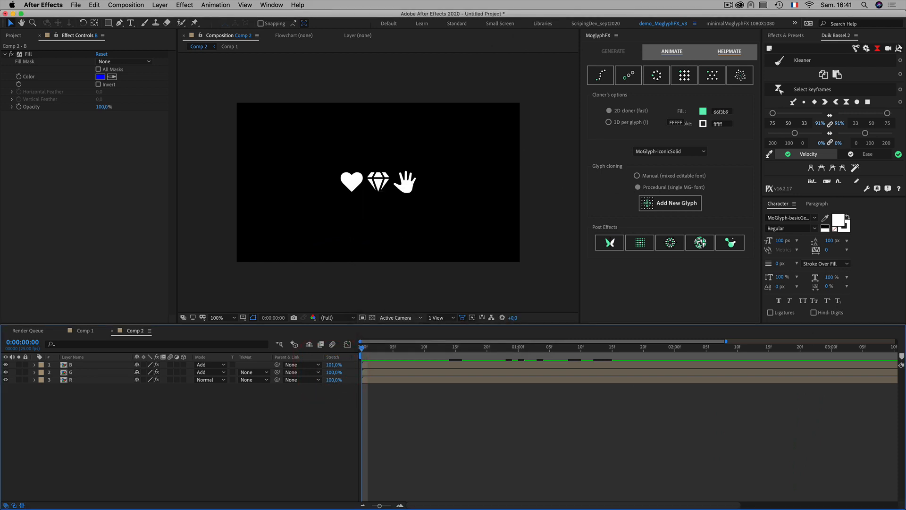
Set the Stretch Factor of layer G to 100.5%.
{"action": "left_click", "coordinate": [333, 372]}
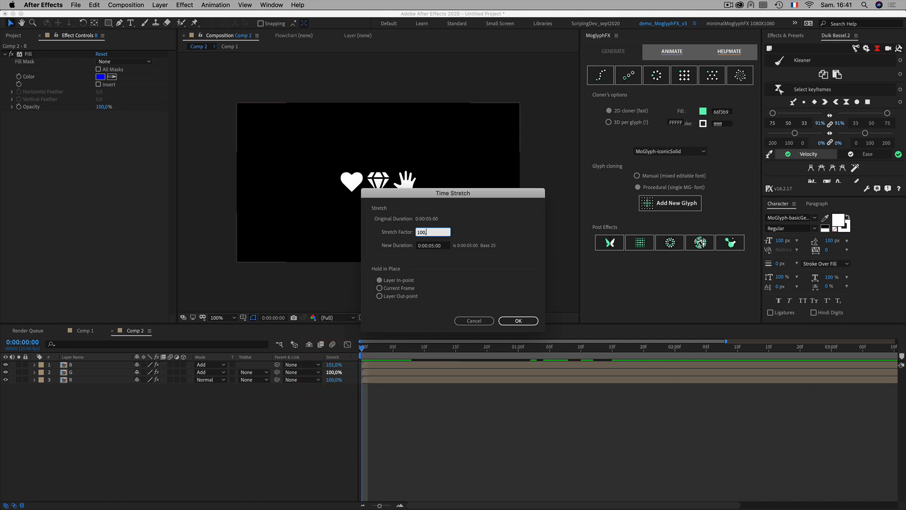
{"action": "type", "text": "100,5"}
{"action": "left_click", "coordinate": [509, 325]}
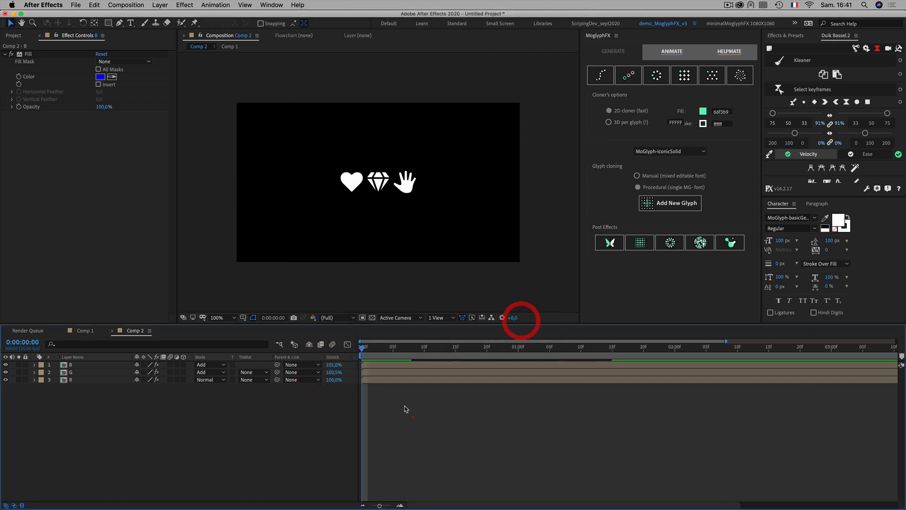
Preview the time-stretched RGB layers, inspecting the colour separation at 0:00:00:24 and the final icons at 0:00:02:02.
{"action": "left_click", "coordinate": [411, 417]}
{"action": "left_click", "coordinate": [368, 347]}
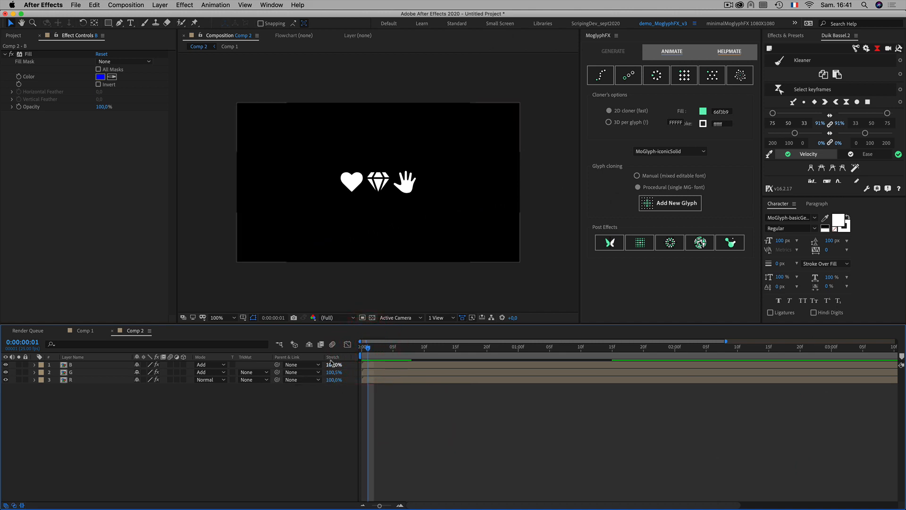
{"action": "left_click_drag", "start_coordinate": [383, 349], "coordinate": [513, 349]}
{"action": "key", "text": "period"}
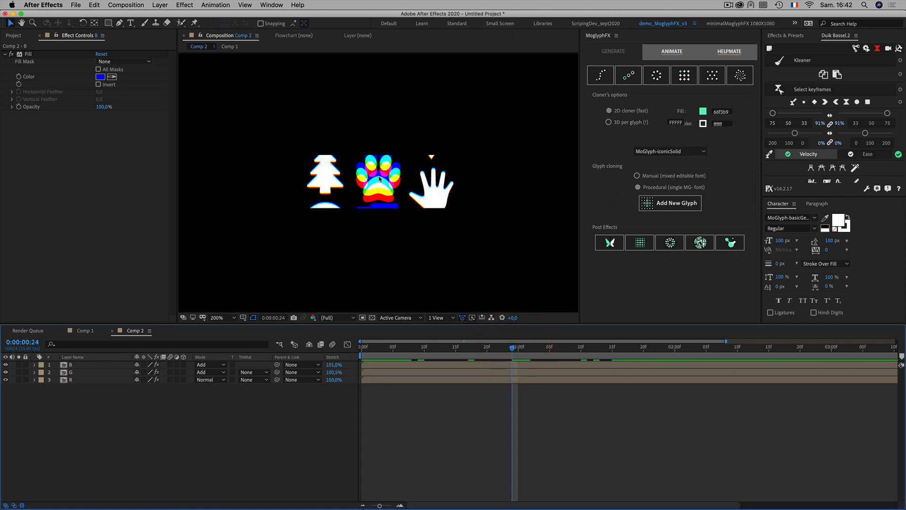
{"action": "key", "text": "comma"}
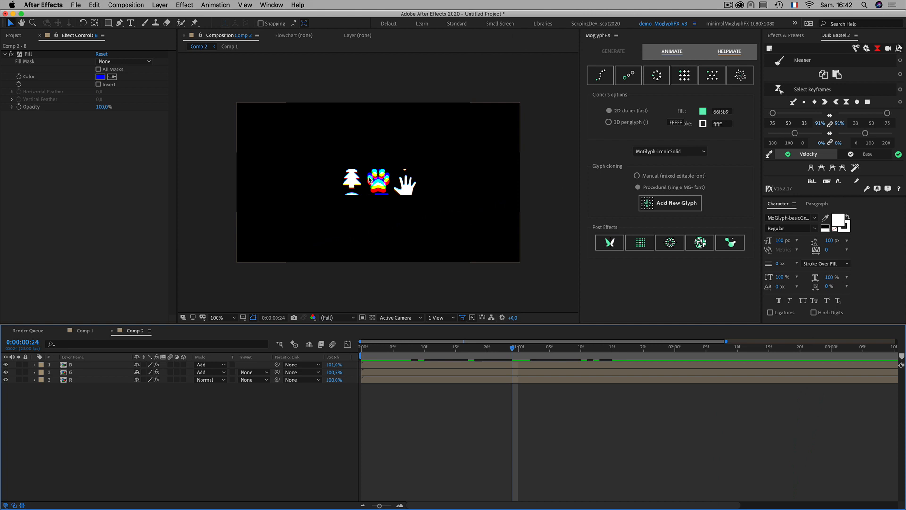
{"action": "left_click", "coordinate": [436, 424]}
{"action": "key", "text": "period"}
{"action": "key", "text": "comma"}
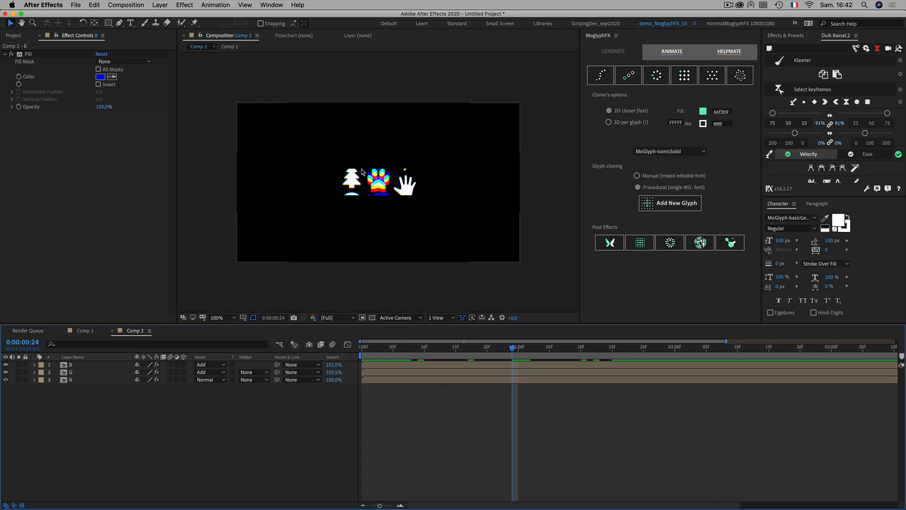
{"action": "key", "text": "period"}
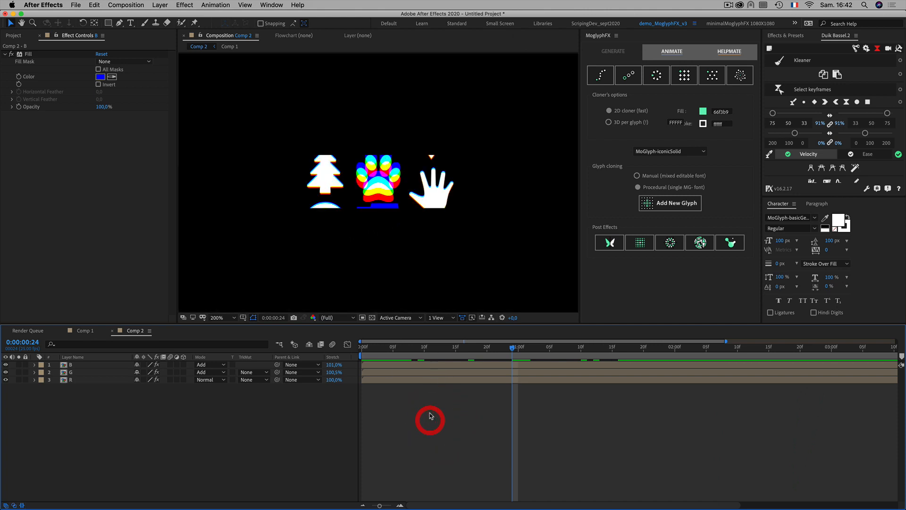
{"action": "key", "text": "space"}
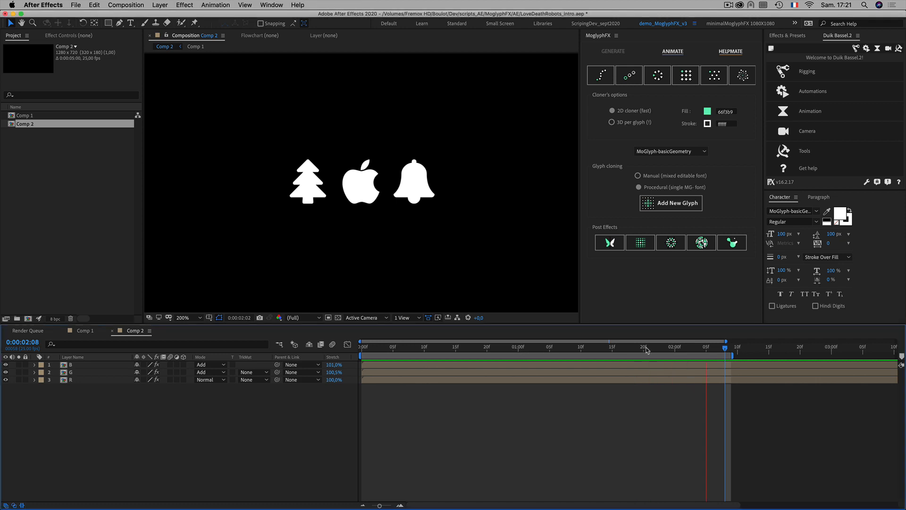
{"action": "mouse_move", "coordinate": [703, 349]}
{"action": "left_mouse_down"}
{"action": "mouse_move", "coordinate": [656, 351]}
{"action": "mouse_move", "coordinate": [688, 349]}
{"action": "left_mouse_up"}
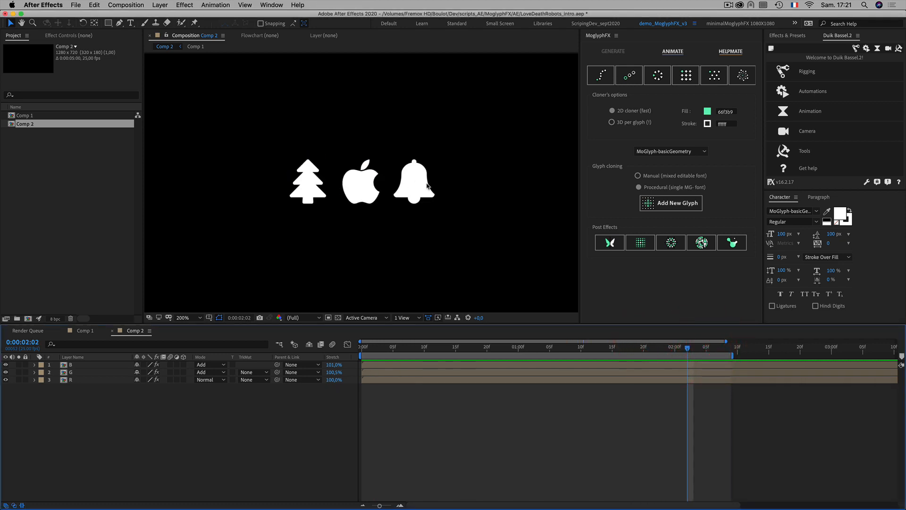
In Comp 1, set Modify Glyph of the cloner layer's EFFECTOR Plain 6 to 75, replacing the bell with a cat.
{"action": "left_click", "coordinate": [84, 331]}
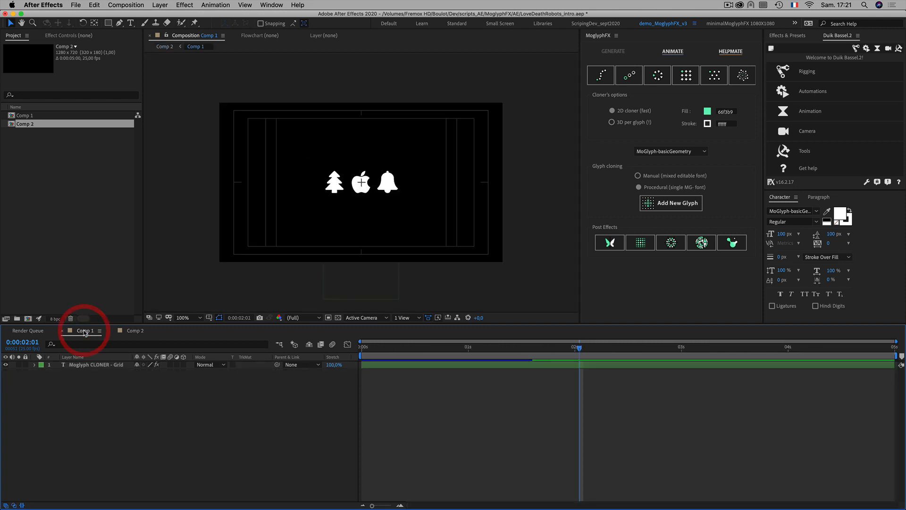
{"action": "left_click", "coordinate": [87, 365]}
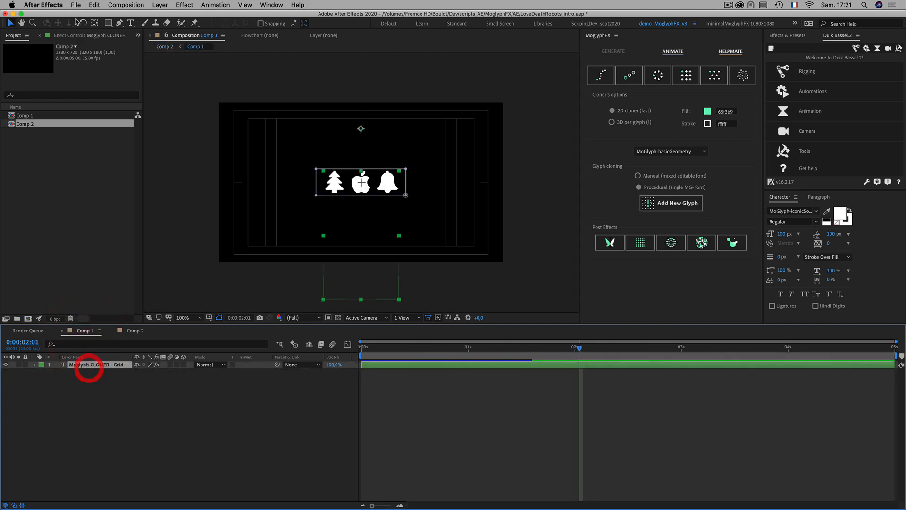
{"action": "left_click", "coordinate": [67, 35]}
{"action": "left_click", "coordinate": [5, 77]}
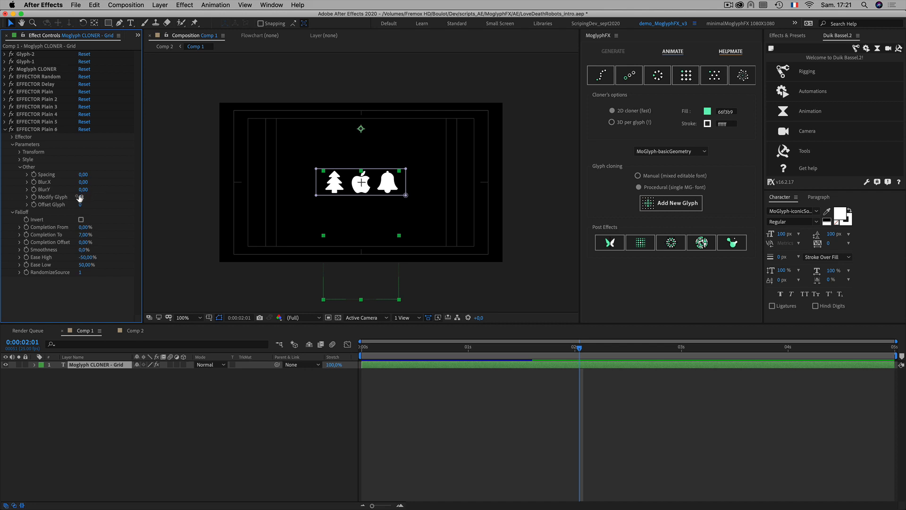
{"action": "left_click_drag", "start_coordinate": [80, 198], "coordinate": [75, 196]}
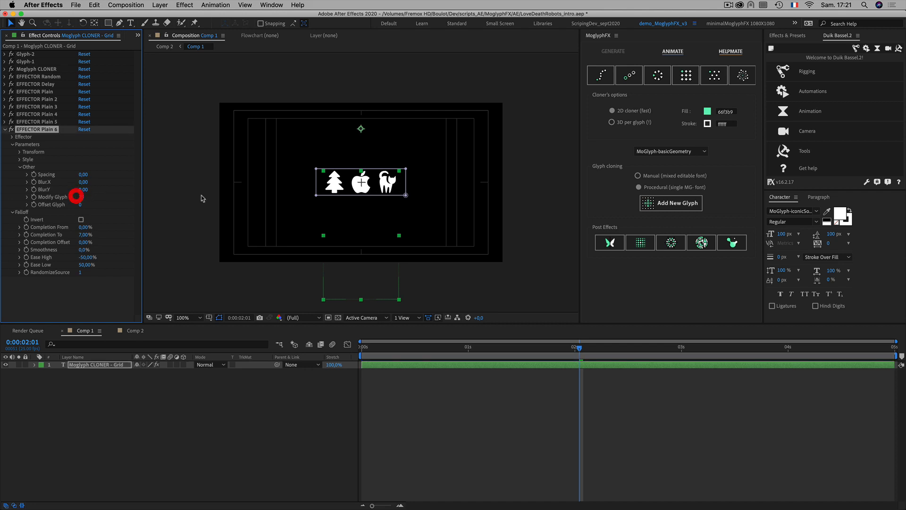
Set Modify Glyph to 48 in EFFECTOR Plain 5 for a speaker icon and to 65 in EFFECTOR Plain 4 for an anchor.
{"action": "key", "text": "period"}
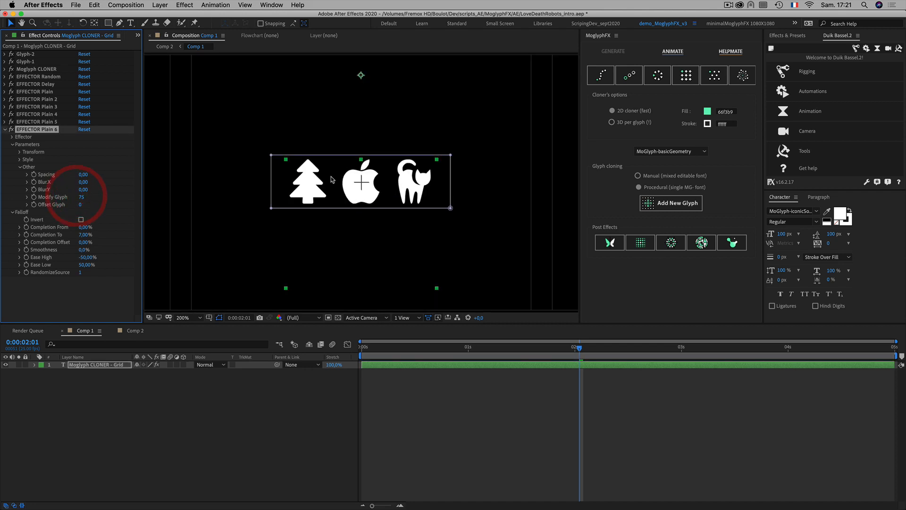
{"action": "left_click", "coordinate": [5, 123]}
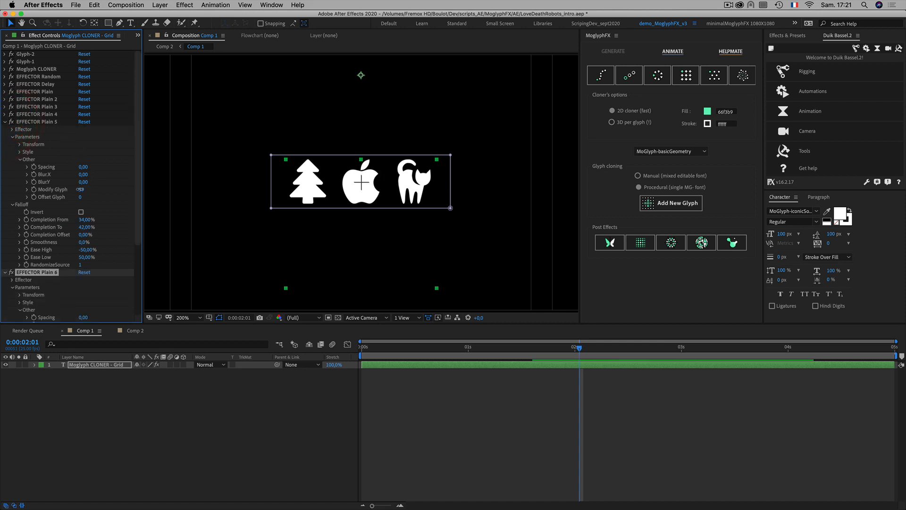
{"action": "left_click_drag", "start_coordinate": [79, 190], "coordinate": [76, 189]}
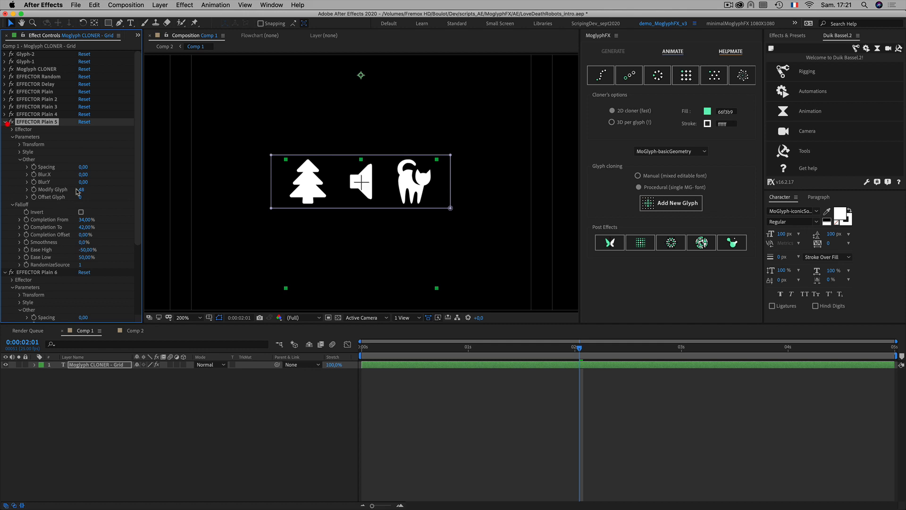
{"action": "left_click", "coordinate": [5, 114]}
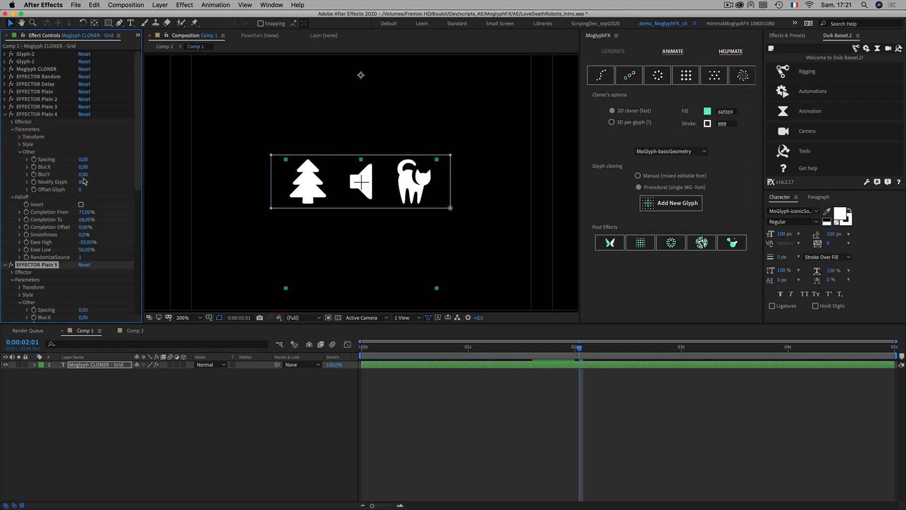
{"action": "left_click_drag", "start_coordinate": [84, 181], "coordinate": [73, 182]}
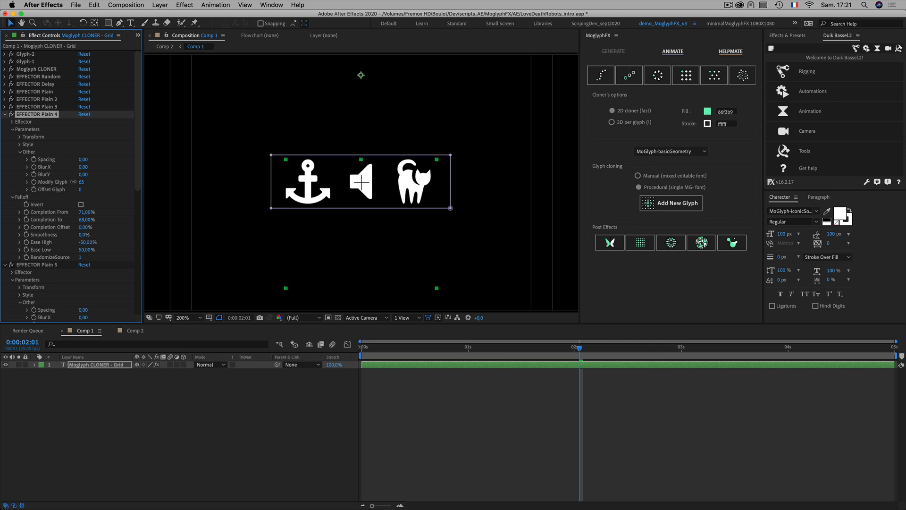
{"action": "left_click", "coordinate": [191, 434]}
{"action": "key", "text": "slash"}
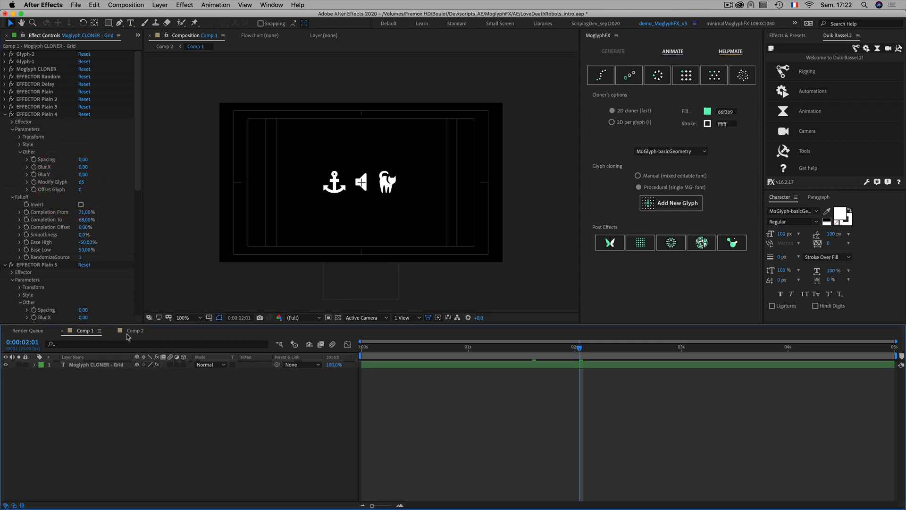
{"action": "left_click_drag", "start_coordinate": [396, 348], "coordinate": [452, 347]}
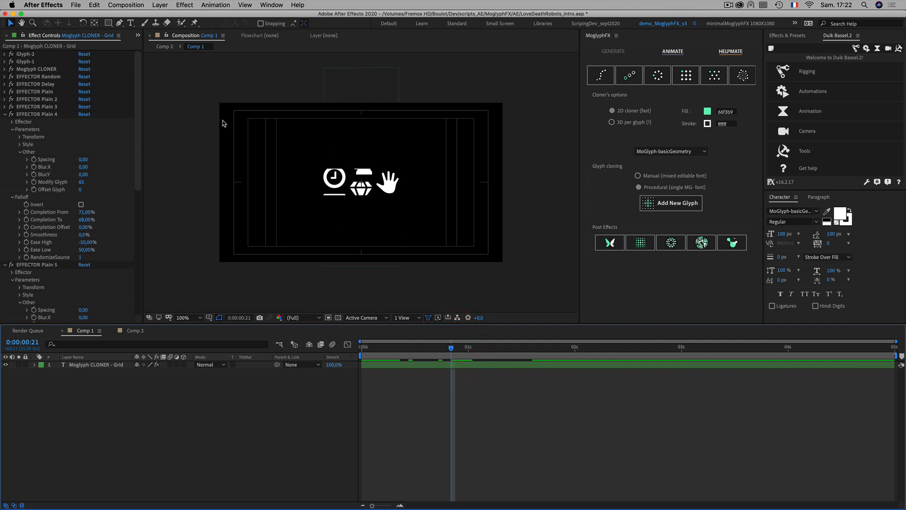
Set the Source of EFFECTOR Random to 2234 and check the icons at 0:00:00:01 and 0:00:03:12.
{"action": "left_click", "coordinate": [4, 77]}
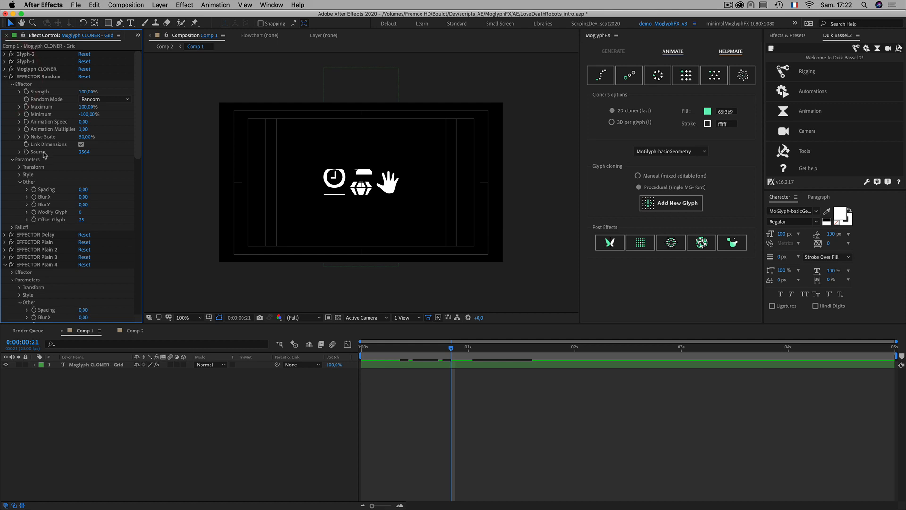
{"action": "left_click_drag", "start_coordinate": [82, 152], "coordinate": [54, 152]}
{"action": "left_click", "coordinate": [66, 154]}
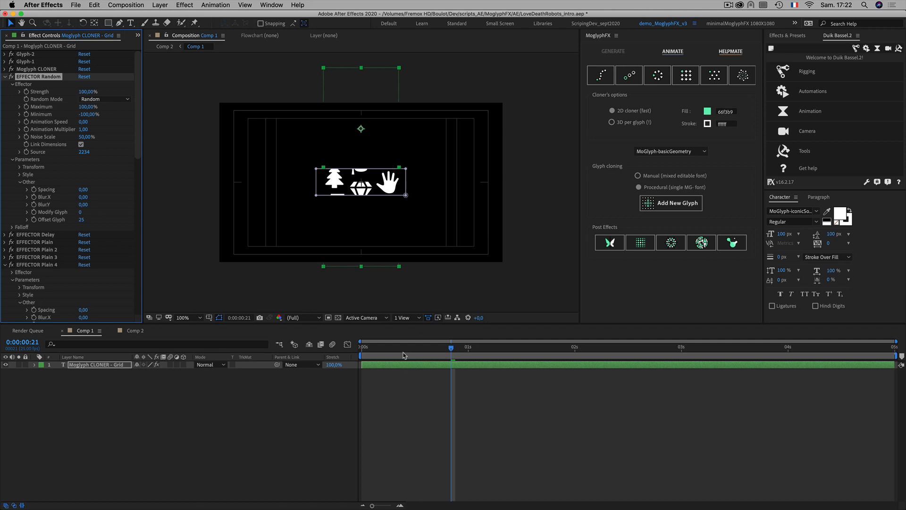
{"action": "left_click", "coordinate": [366, 348]}
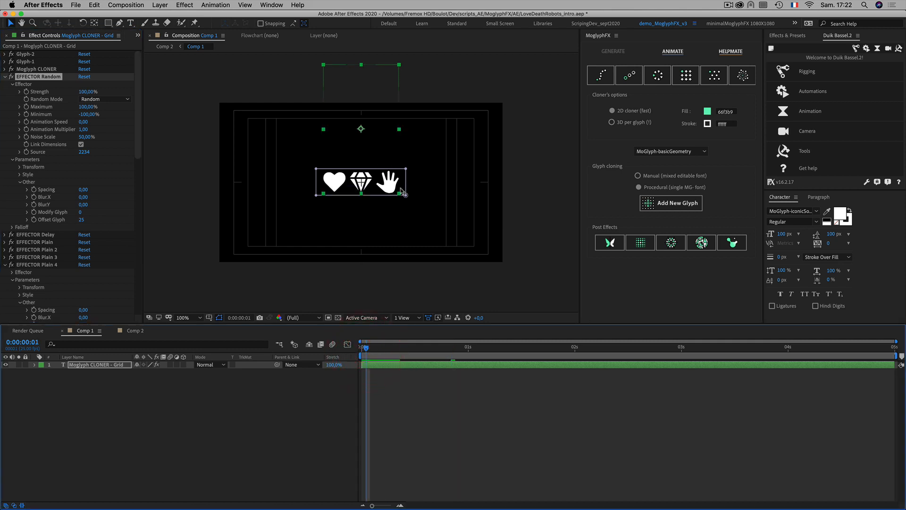
{"action": "left_click_drag", "start_coordinate": [412, 348], "coordinate": [733, 349]}
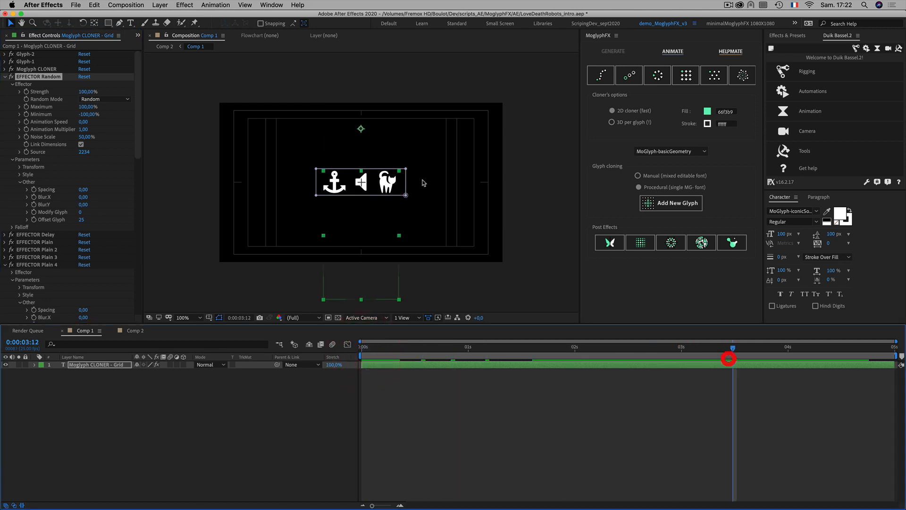
Preview the finished RGB slot-machine animation in Comp 2 and show MoglyphFX's Helpmate tools.
{"action": "left_click", "coordinate": [132, 331]}
{"action": "left_click", "coordinate": [434, 421]}
{"action": "key", "text": "space"}
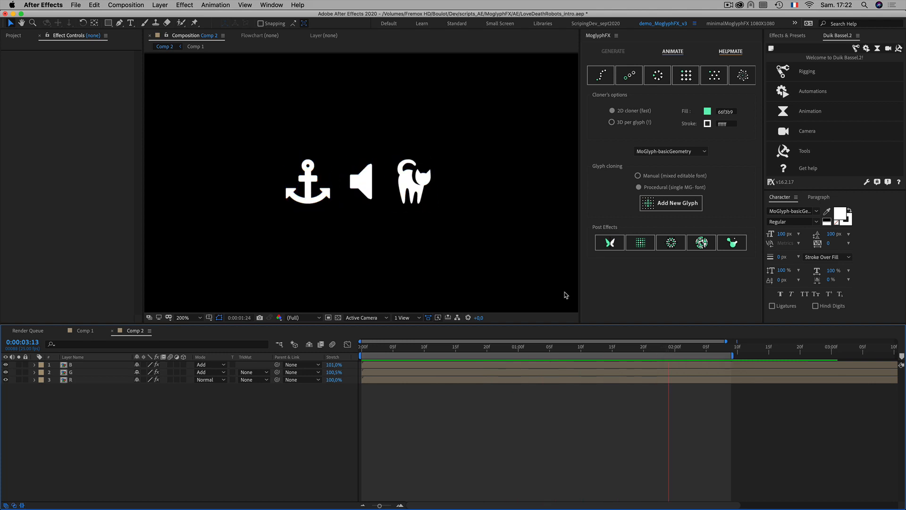
{"action": "left_click", "coordinate": [726, 49]}
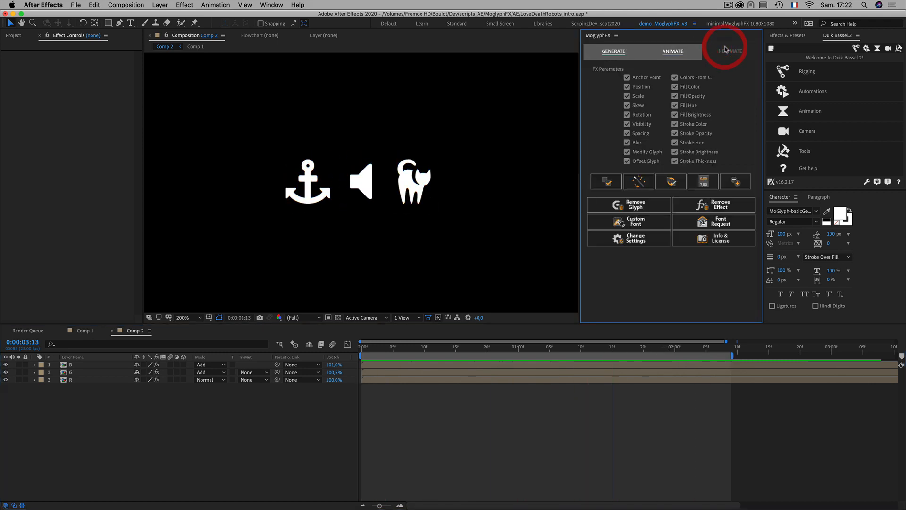